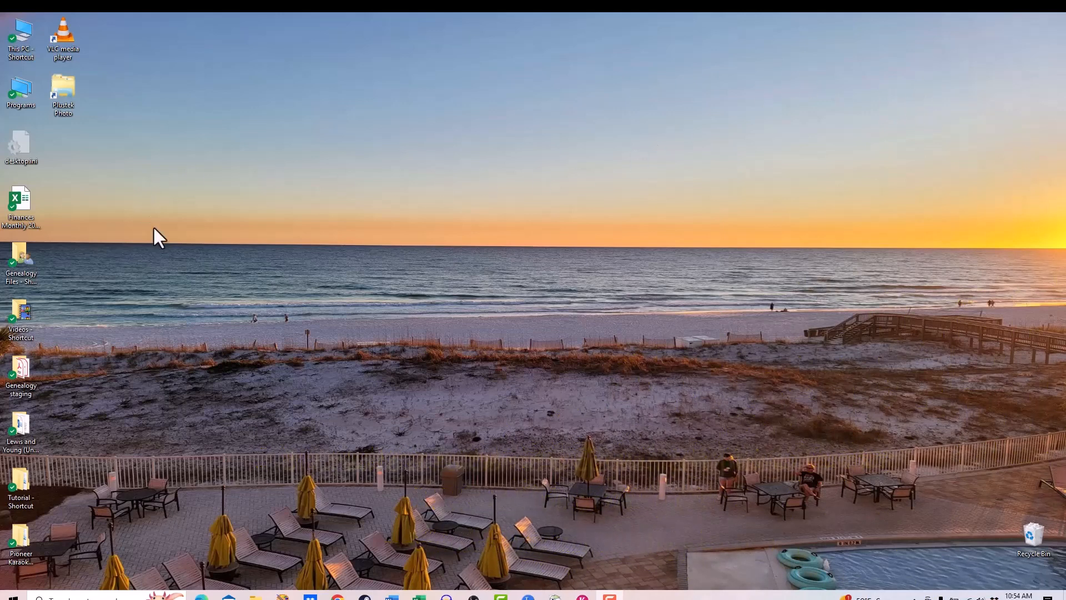
# Step: Create a desktop folder named "Audacity Files" and place it below the Plustek Photo shortcut
pyautogui.rightClick(116, 182)
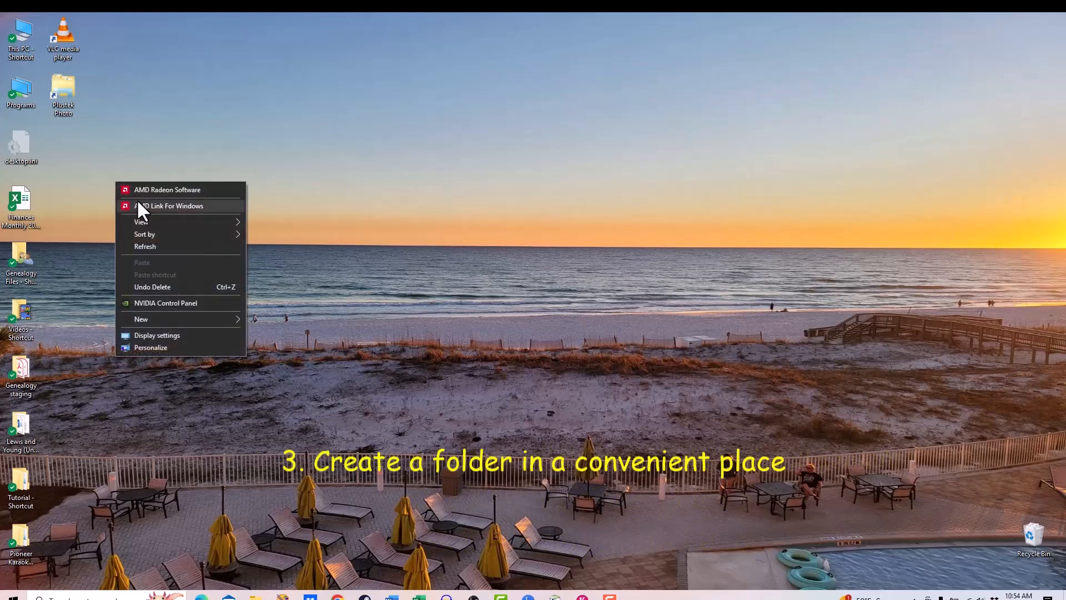
pyautogui.moveTo(146, 316)
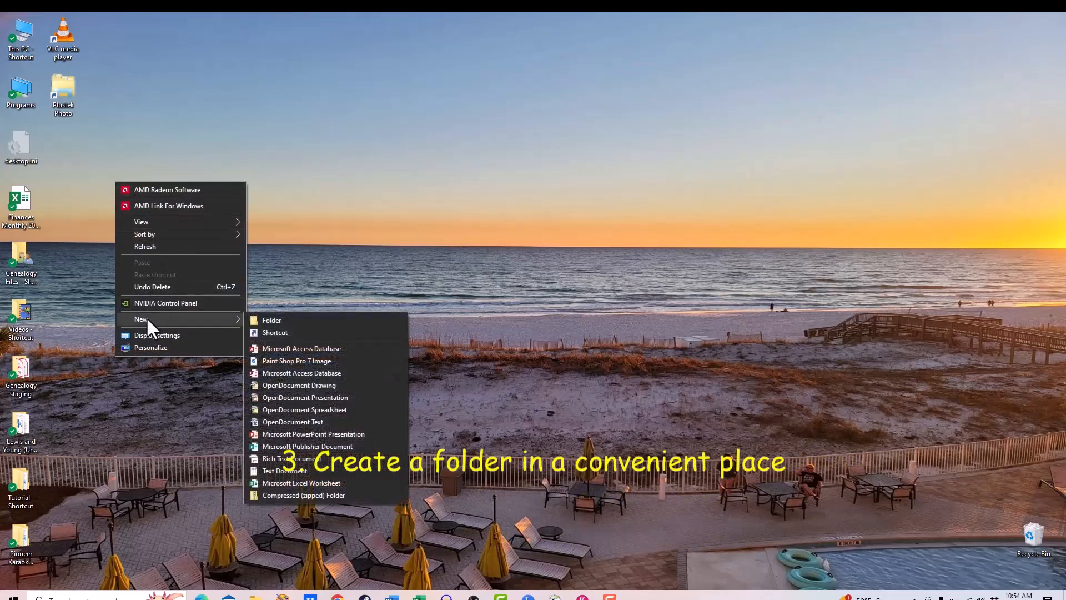
pyautogui.click(270, 322)
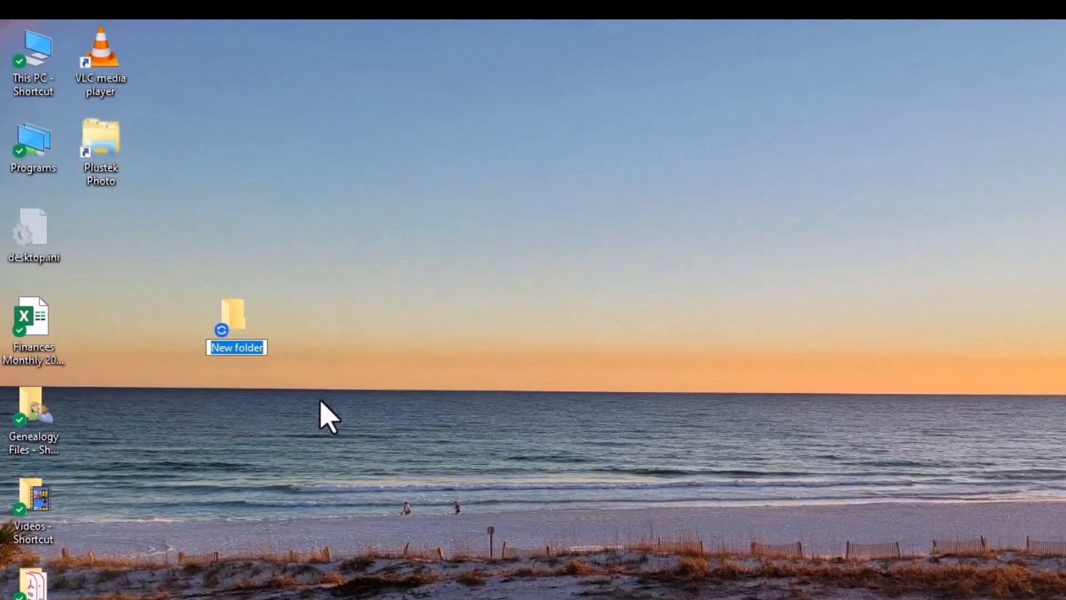
pyautogui.write('Aud')
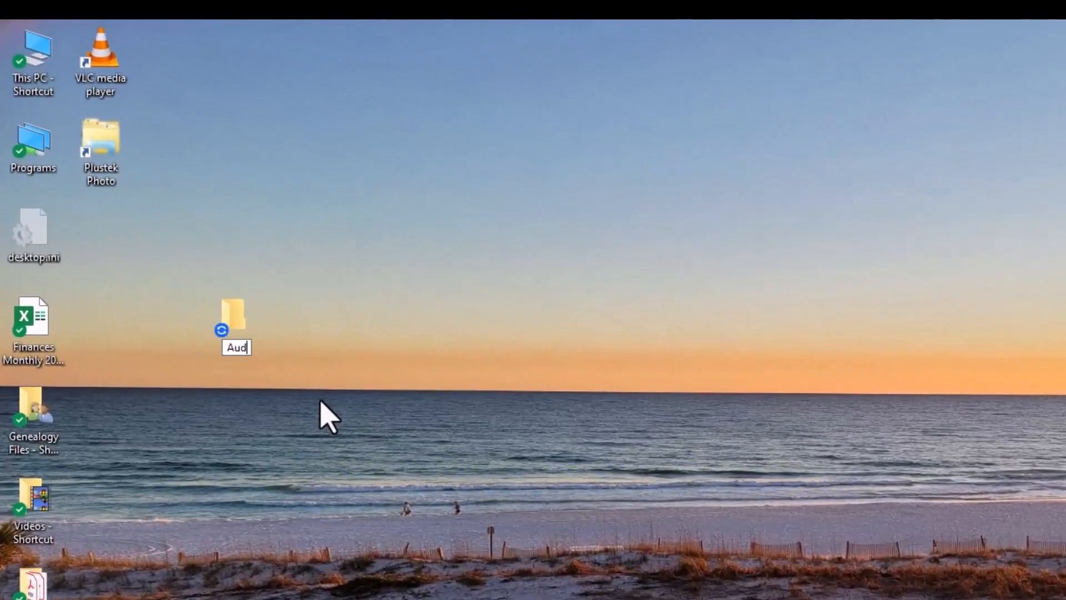
pyautogui.write('acity ')
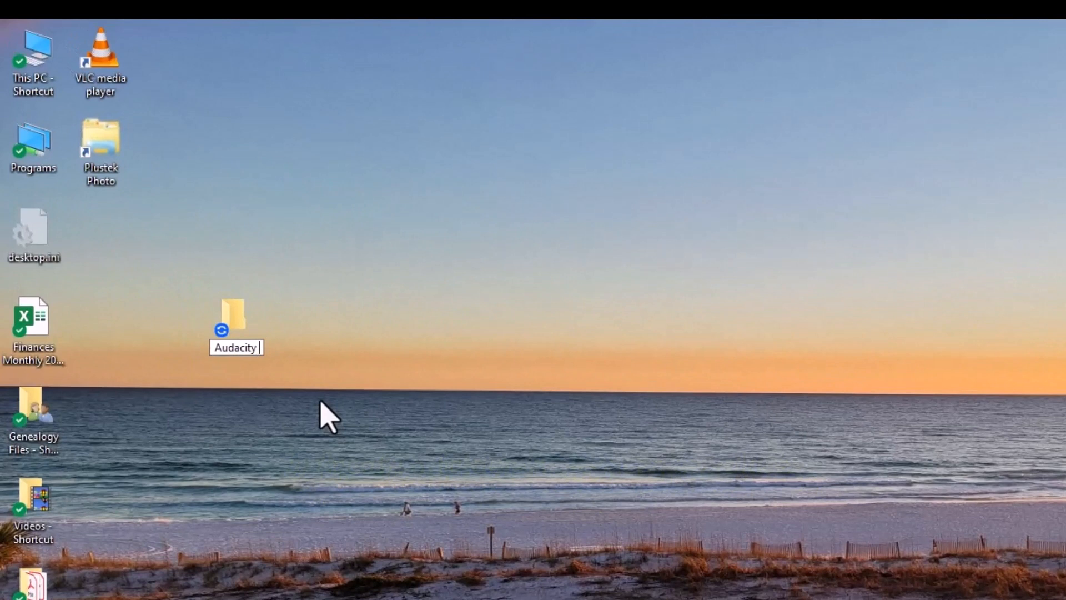
pyautogui.write('Files')
pyautogui.press('Return')
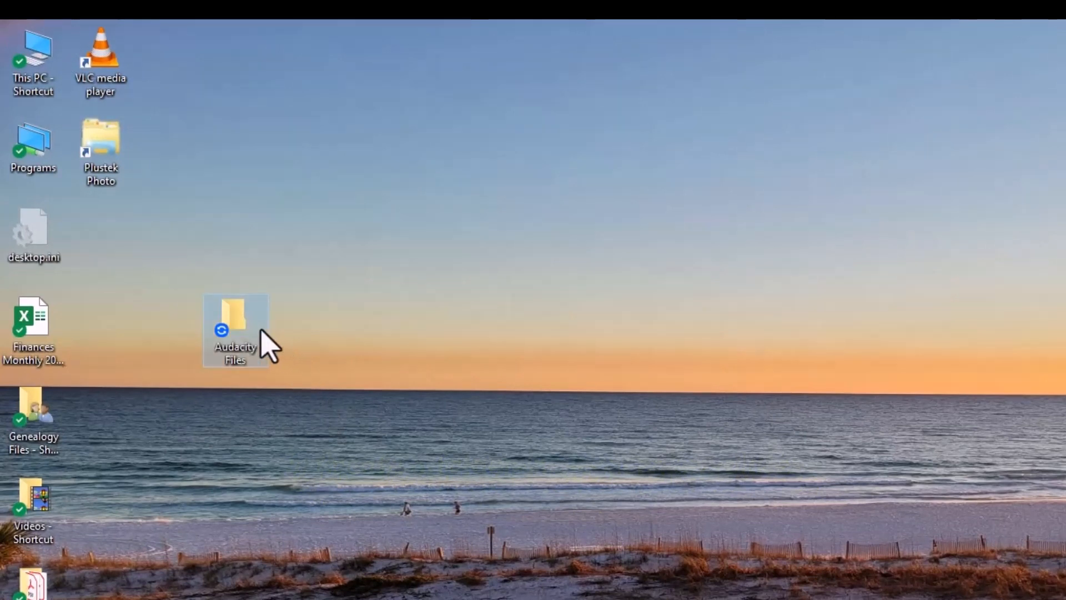
pyautogui.moveTo(242, 324); pyautogui.dragTo(117, 242)
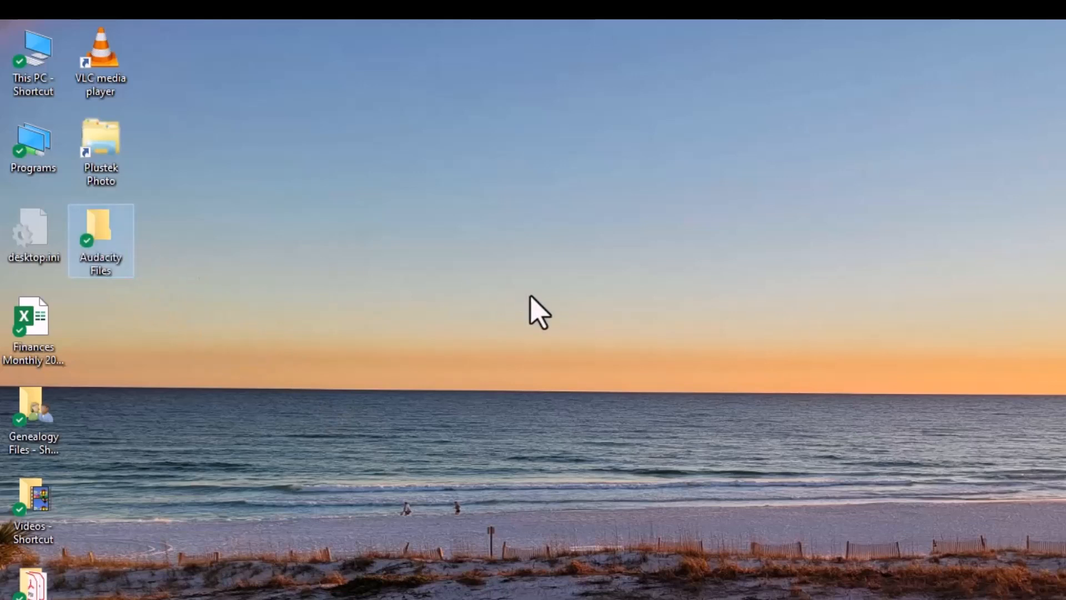
pyautogui.click(859, 544)
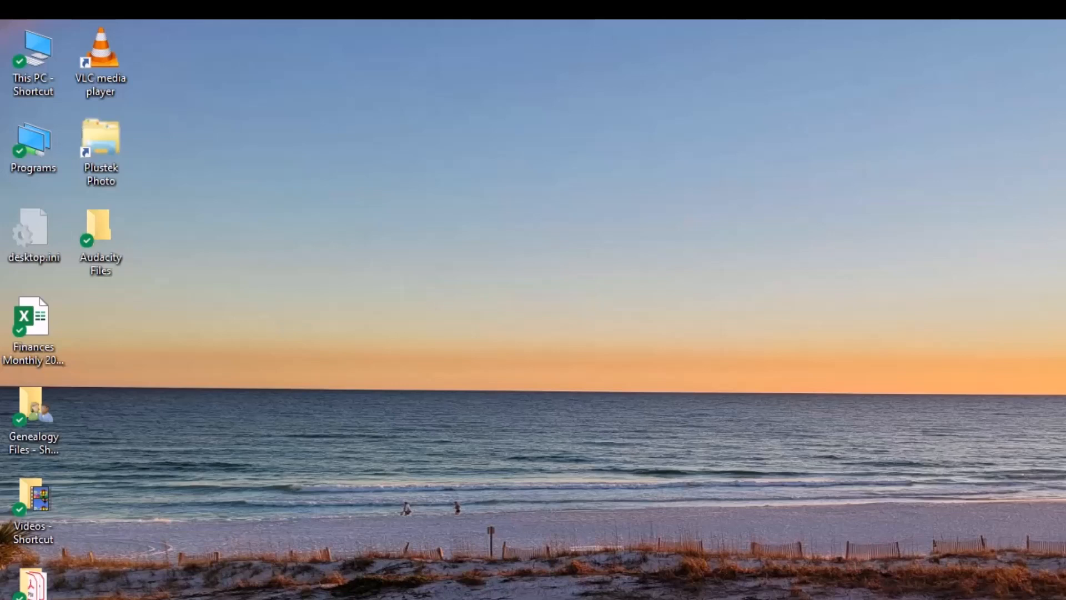
# Step: Copy SMreadAct1 Raw.mp3 and SMreadAct2 Raw.mp3 from USB Drive (D:)
pyautogui.doubleClick(43, 83)
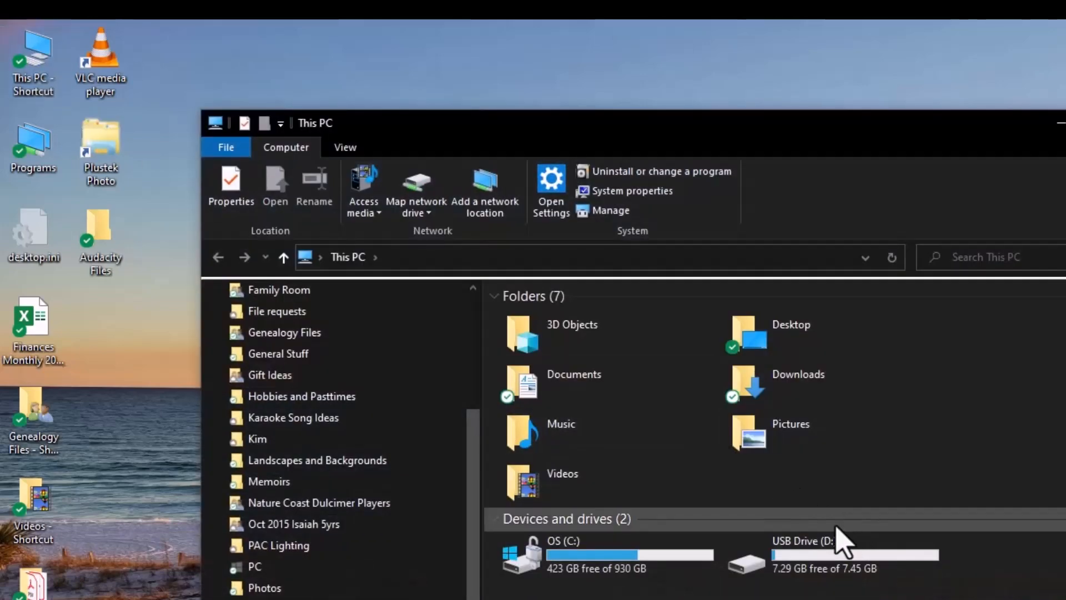
pyautogui.doubleClick(802, 562)
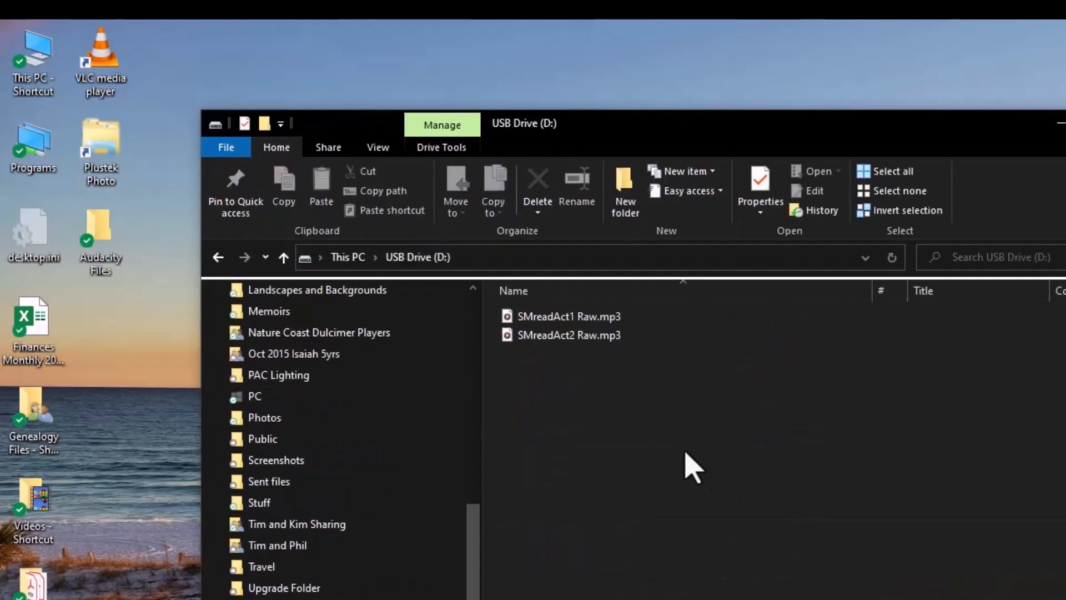
pyautogui.click(554, 321)
pyautogui.keyDown('shift'); pyautogui.click(562, 340); pyautogui.keyUp('shift')
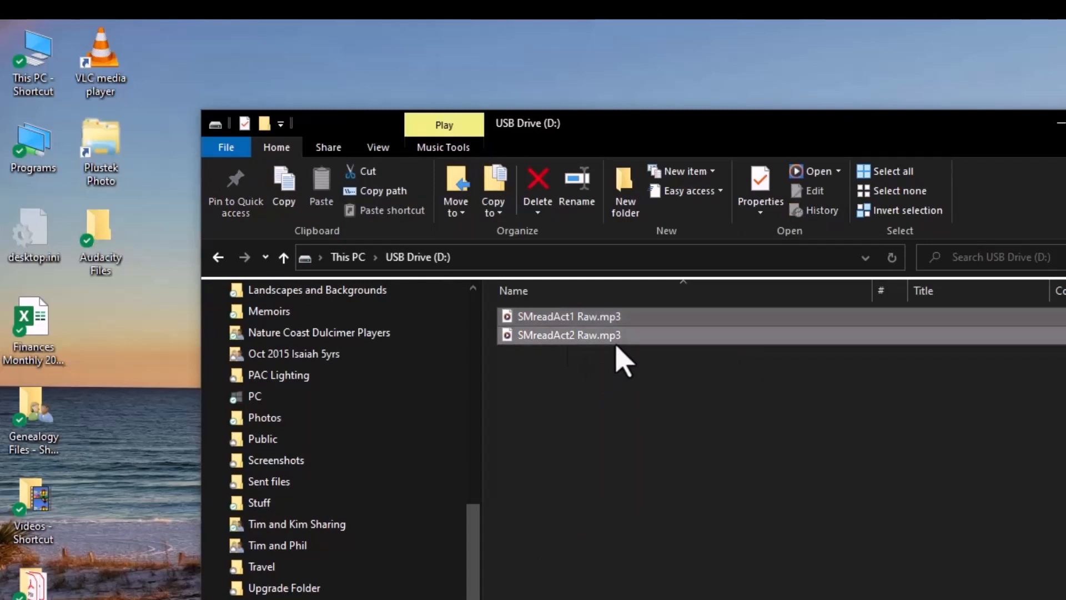
pyautogui.rightClick(636, 326)
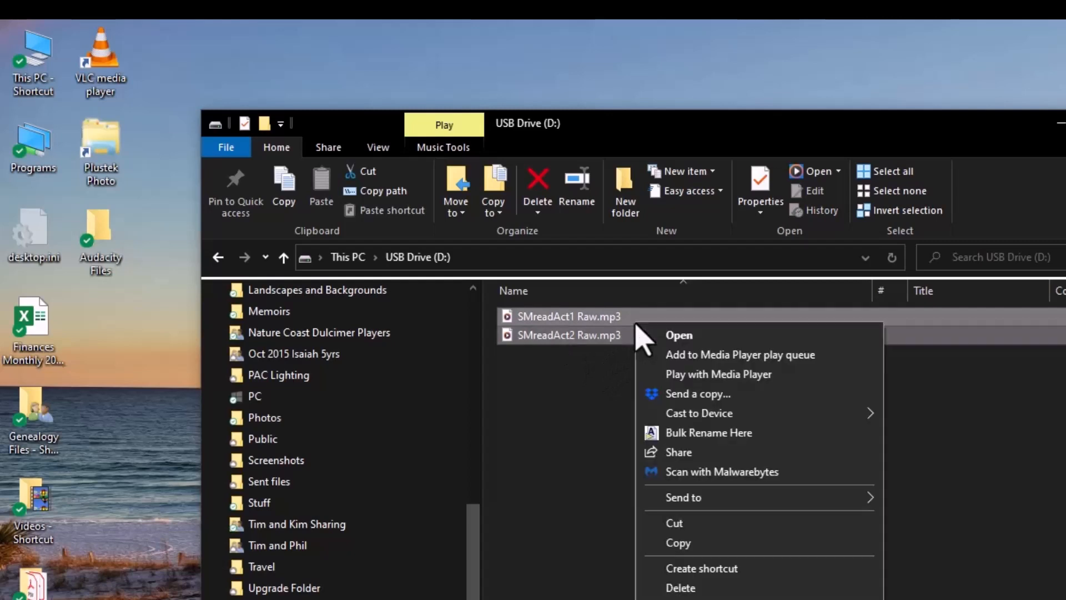
pyautogui.click(704, 546)
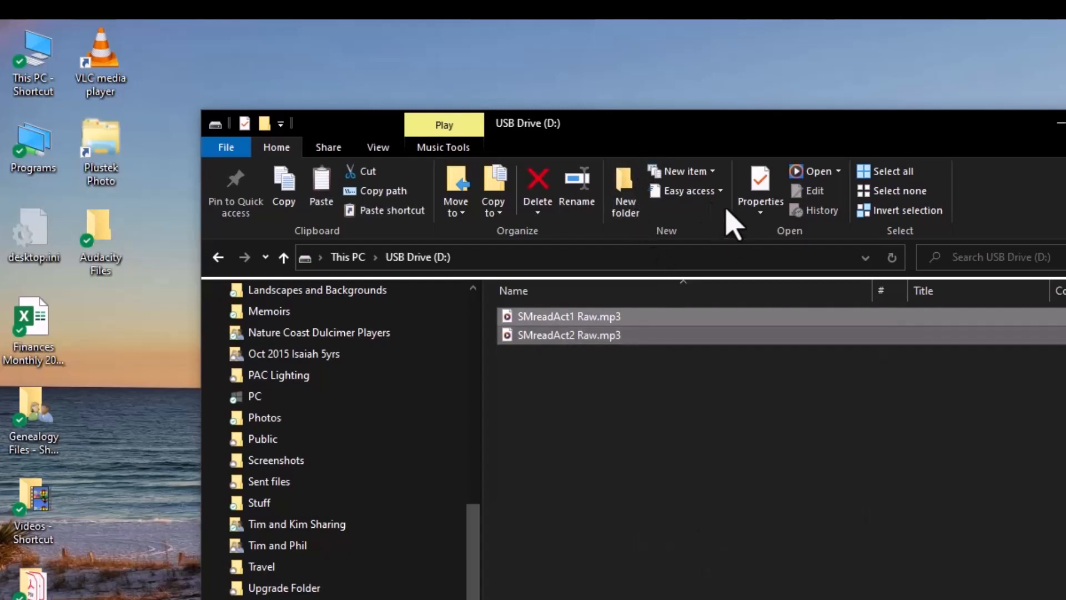
# Step: Paste the two copied MP3 files into the desktop's Audacity Files folder and close the USB drive window
pyautogui.doubleClick(110, 236)
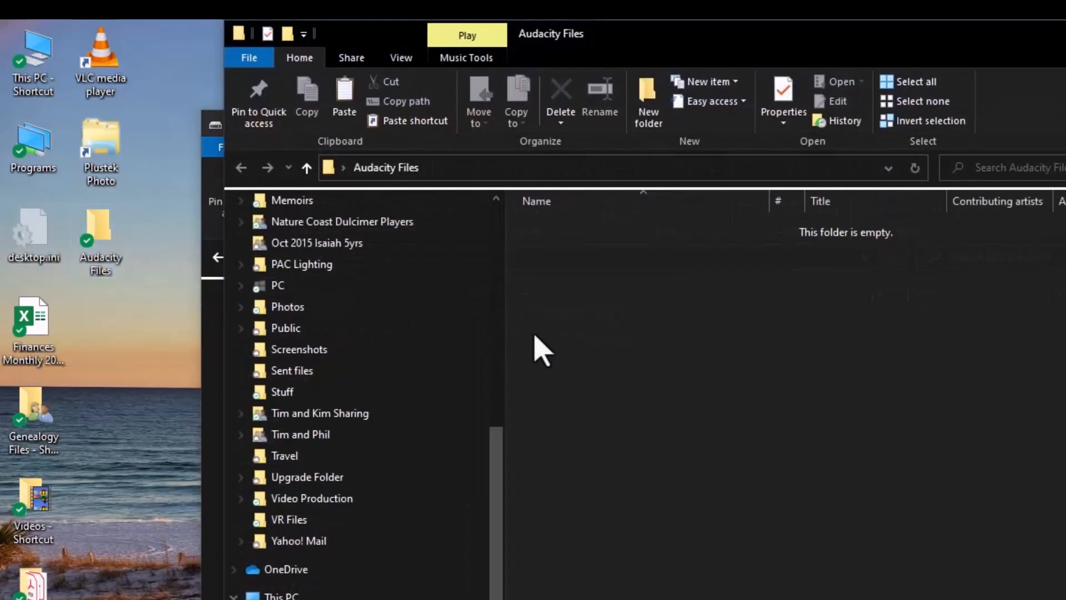
pyautogui.rightClick(607, 304)
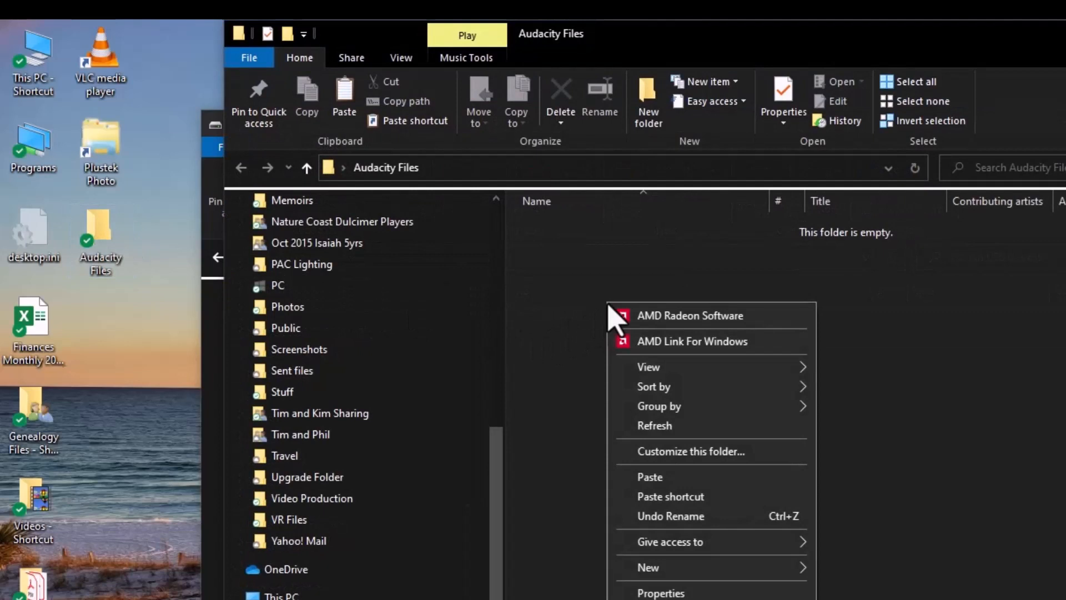
pyautogui.click(668, 477)
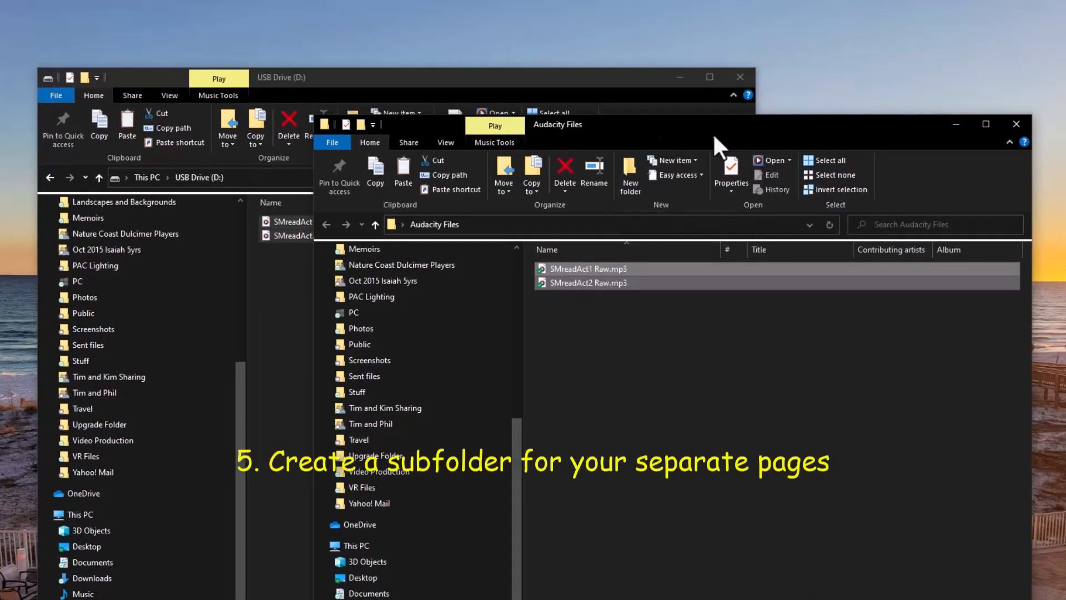
pyautogui.click(578, 72)
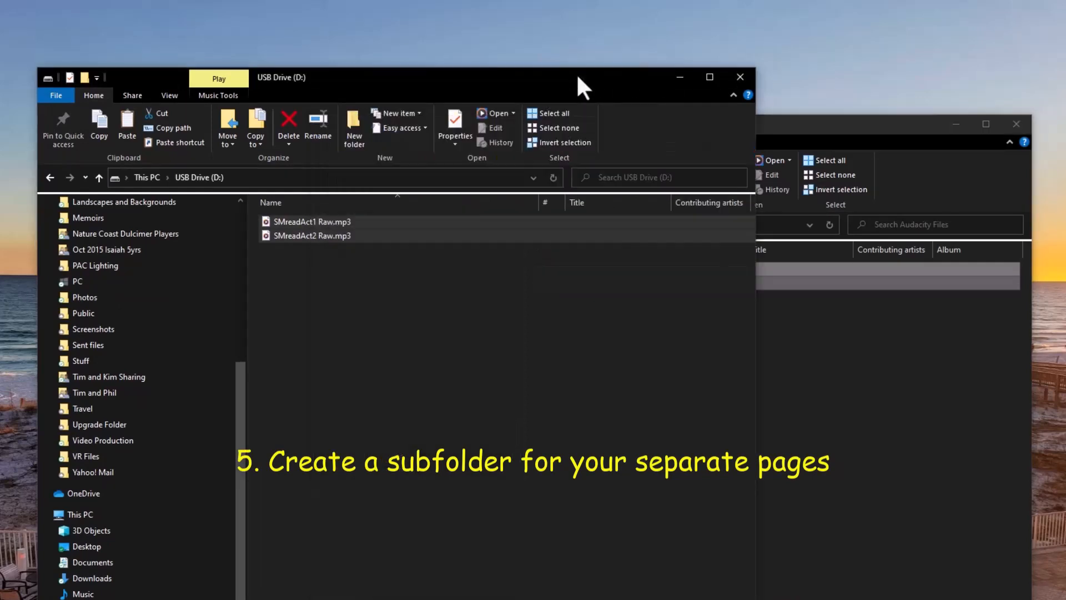
pyautogui.click(739, 72)
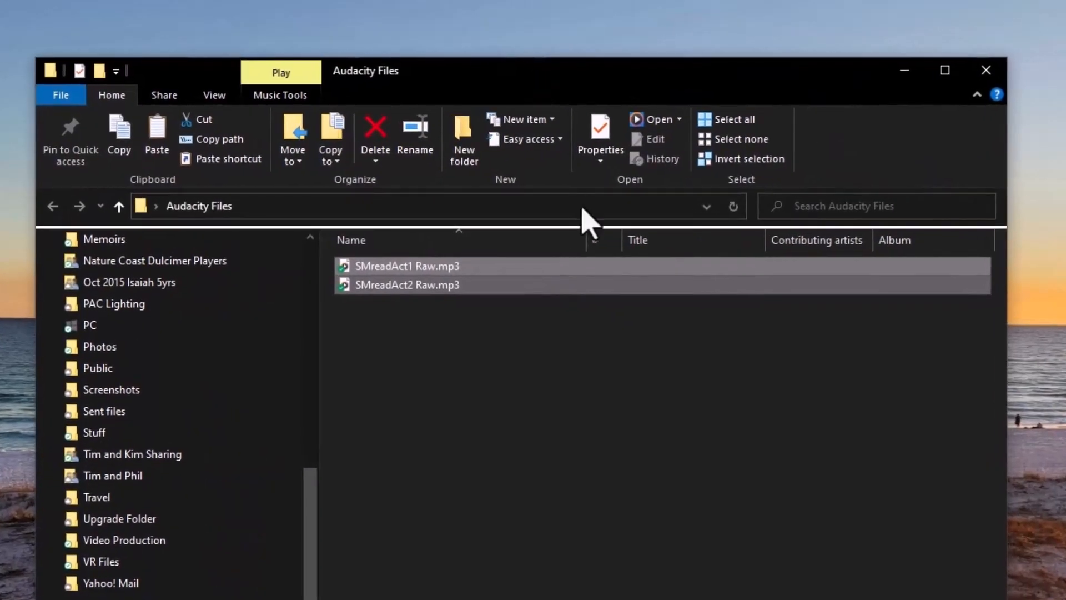
# Step: Create a subfolder named "Audio Files by Pages" inside the Audacity Files folder
pyautogui.click(466, 150)
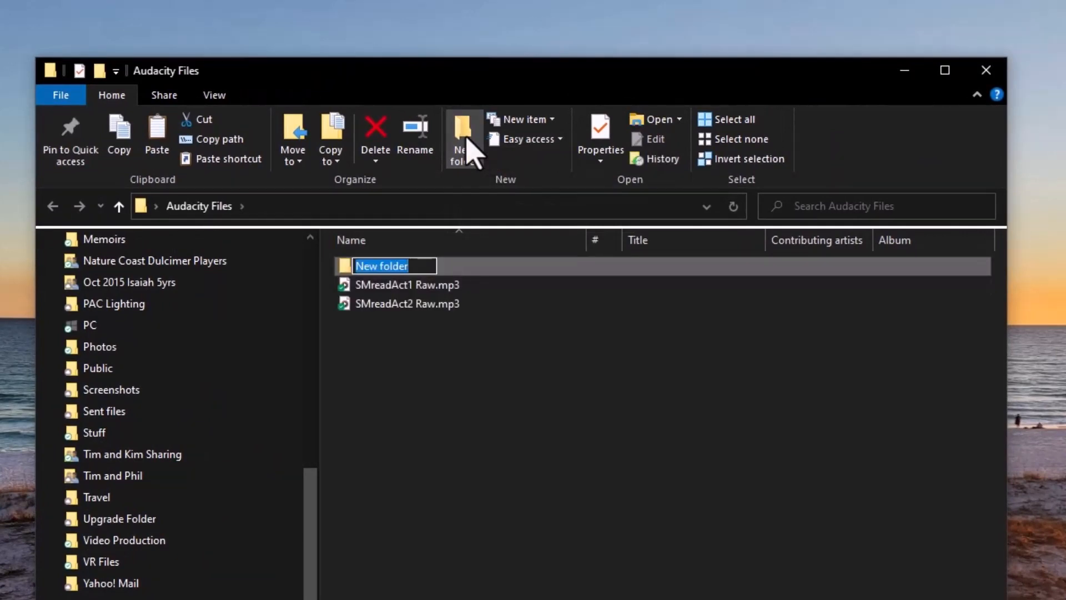
pyautogui.write('A')
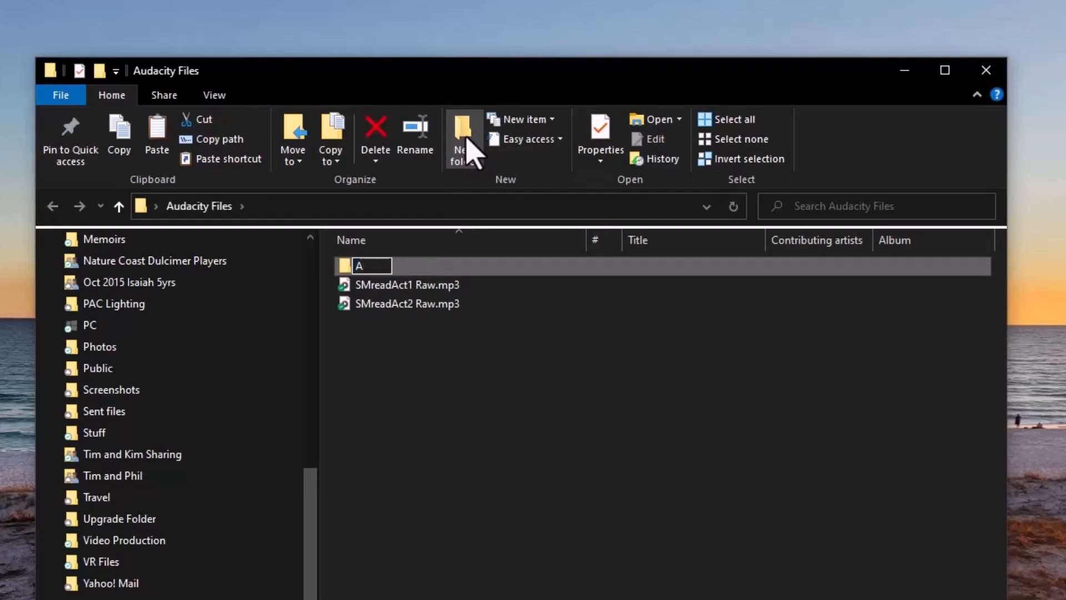
pyautogui.write('udio ')
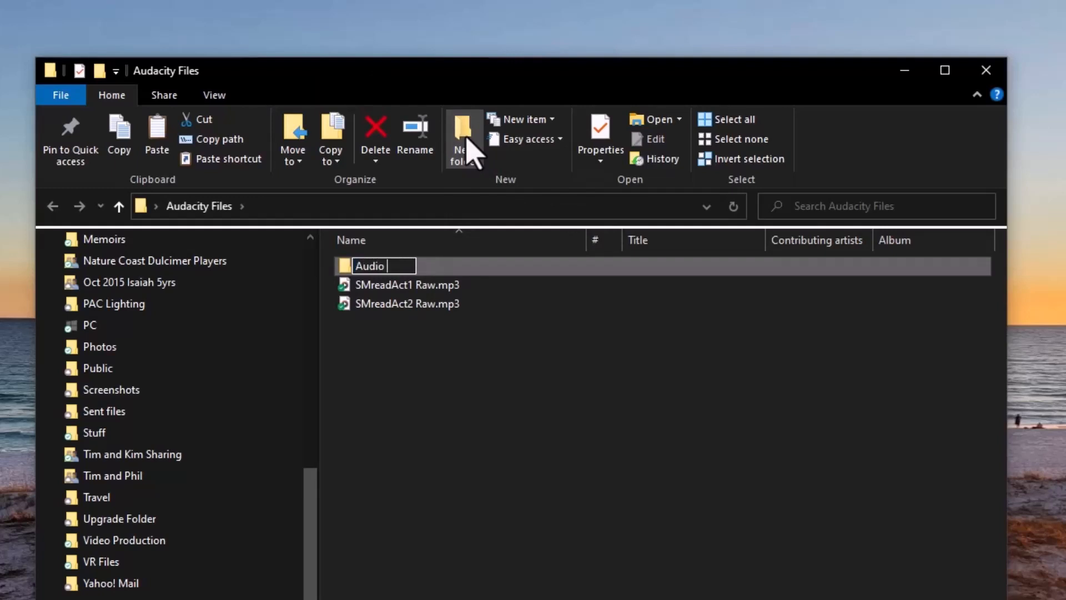
pyautogui.write('Files ')
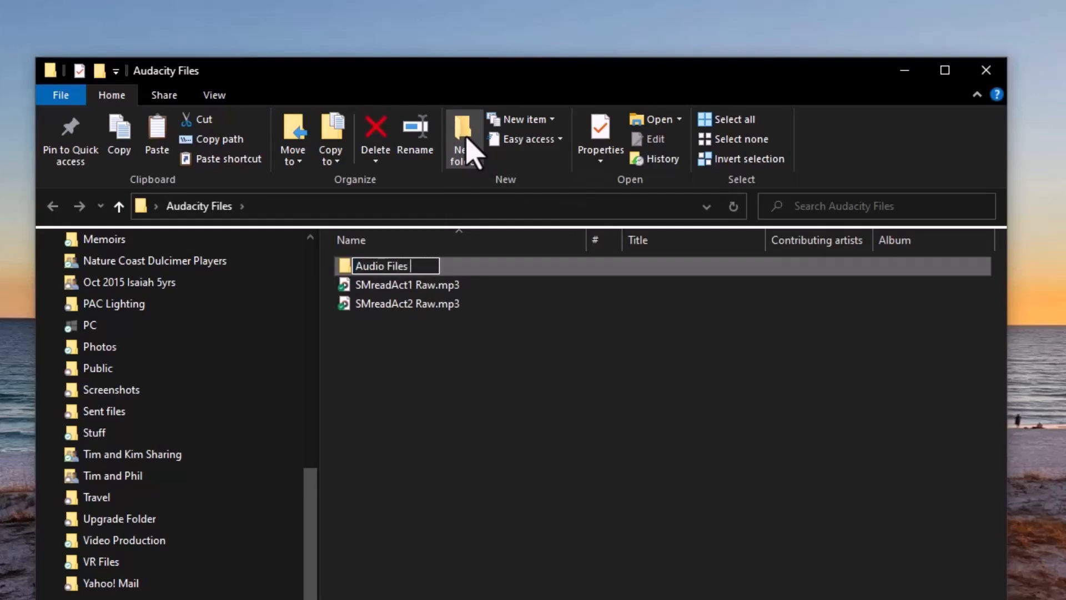
pyautogui.write('by Pages')
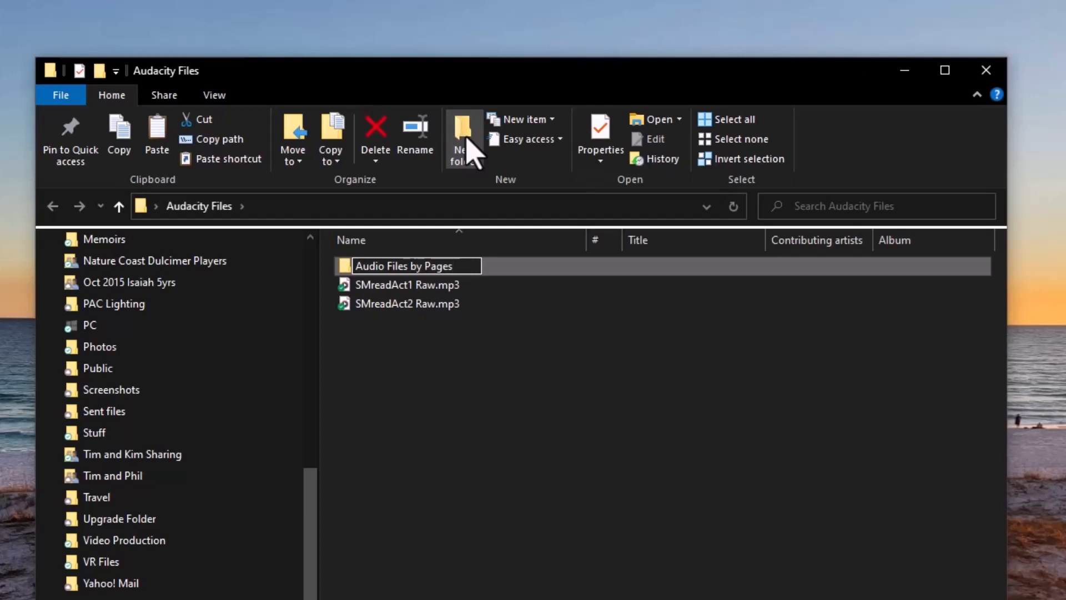
pyautogui.press('Return')
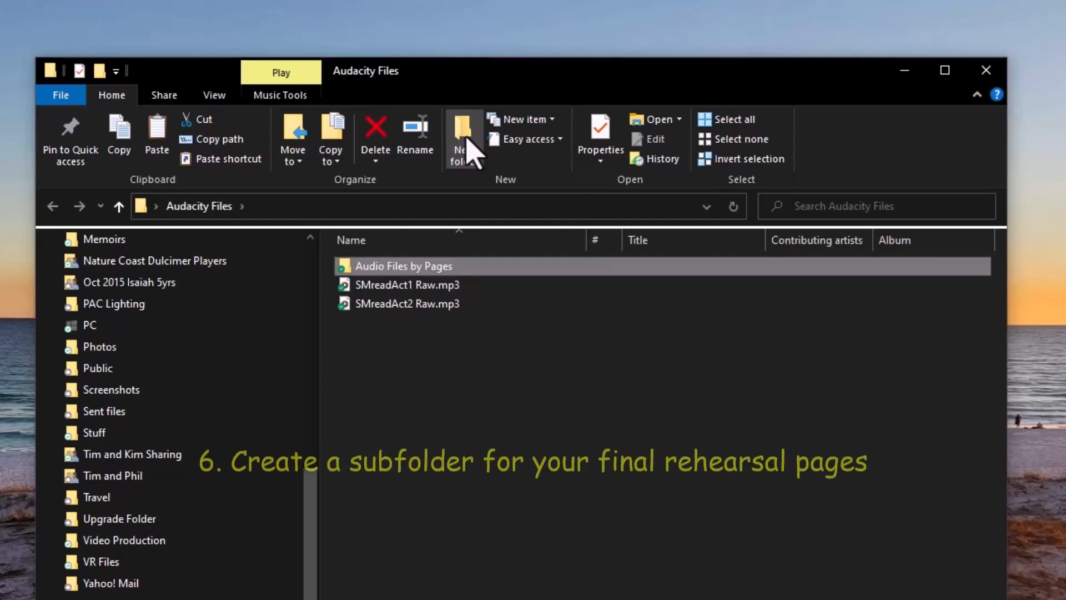
# Step: Create a second subfolder named "Solo Rehearsal Files -- Ouiser" inside the Audacity Files folder
pyautogui.click(467, 140)
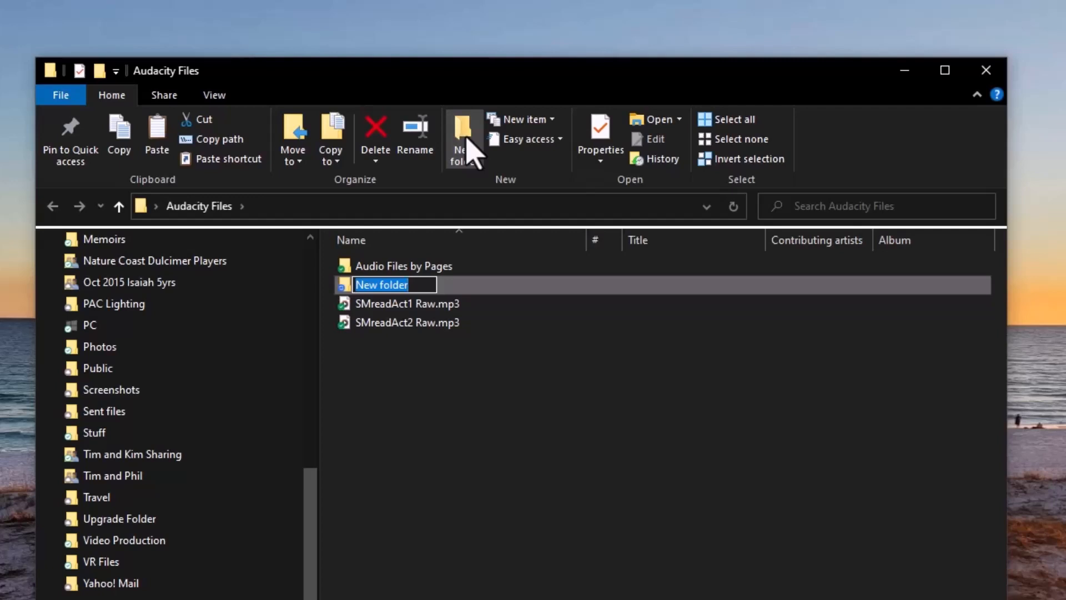
pyautogui.write('Solo ')
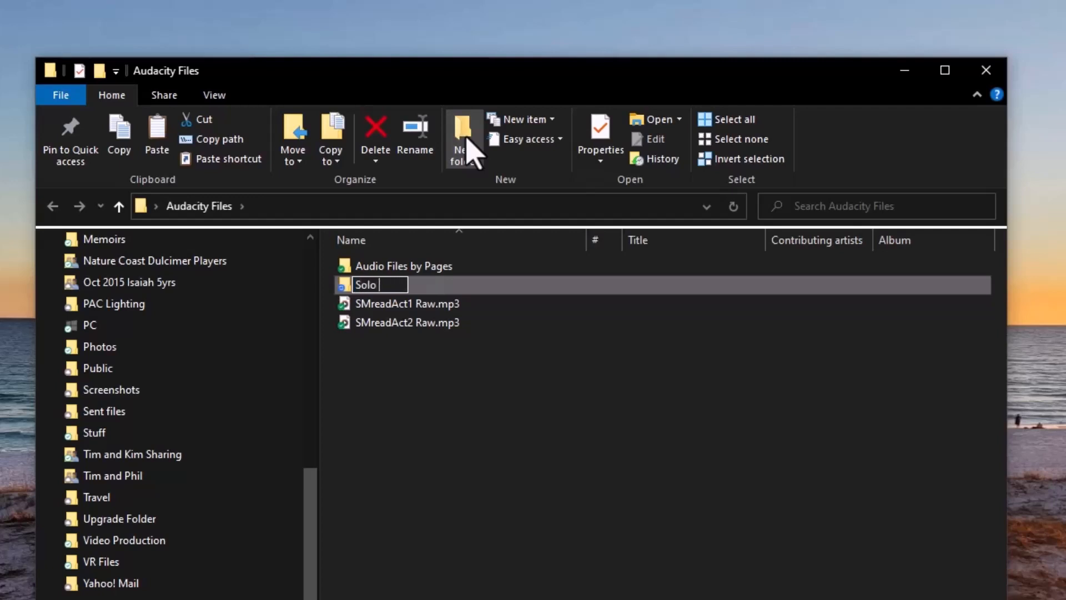
pyautogui.write('Rehe')
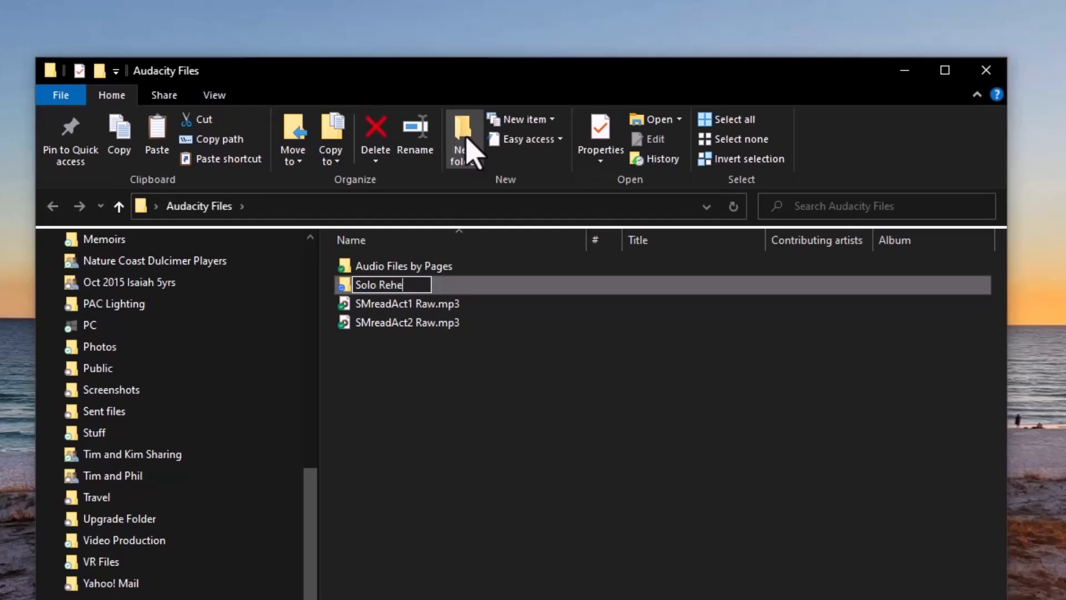
pyautogui.write('arsal')
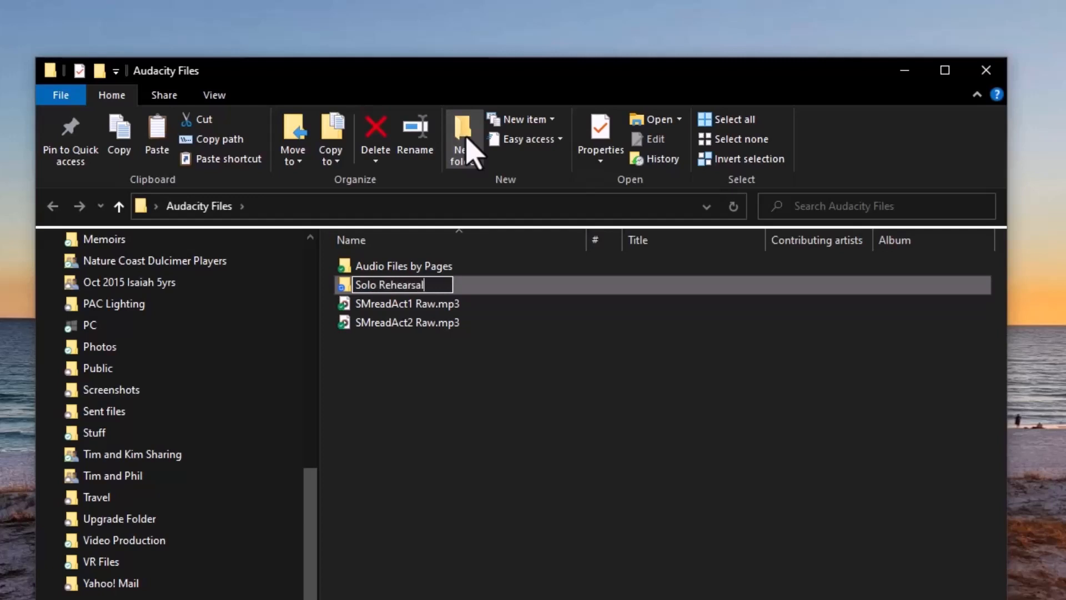
pyautogui.write(' Files')
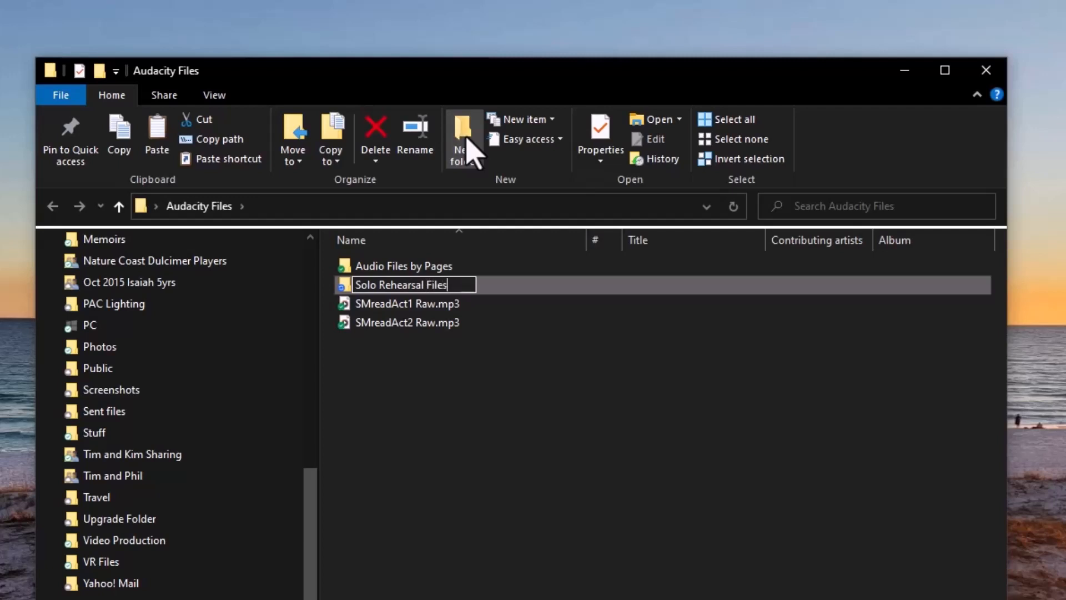
pyautogui.write(' -- Ouise')
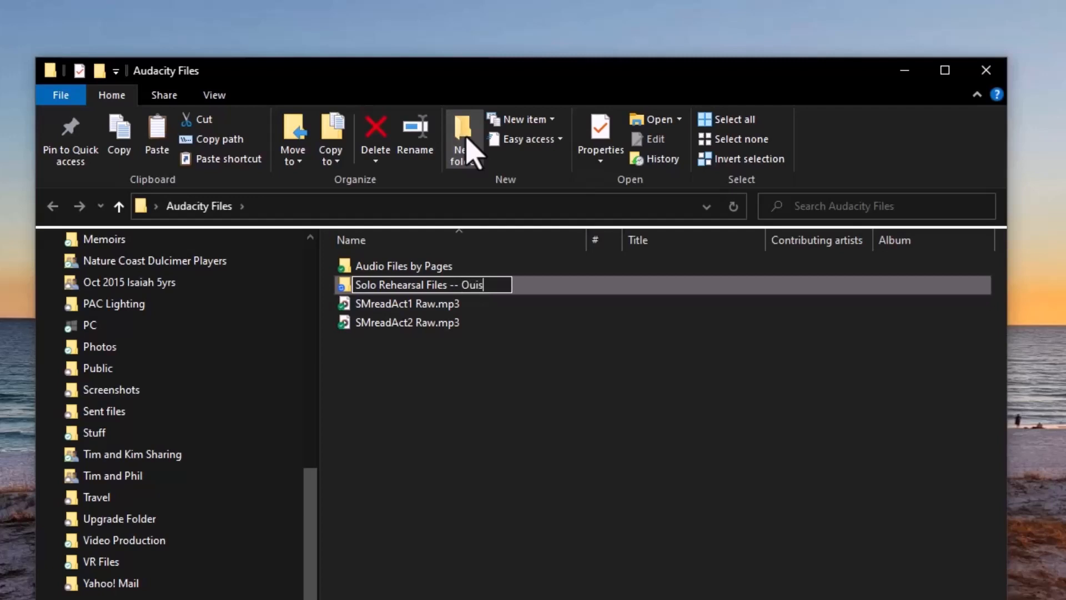
pyautogui.write('r')
pyautogui.press('Escape')
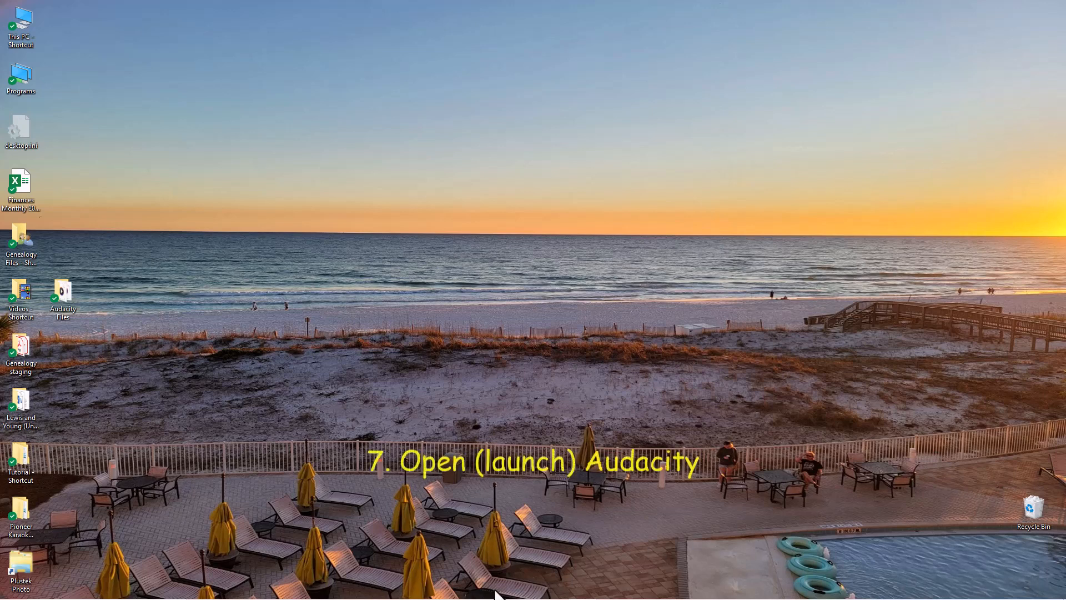
# Step: Launch Audacity and dismiss its welcome dialog
pyautogui.moveTo(433, 597)
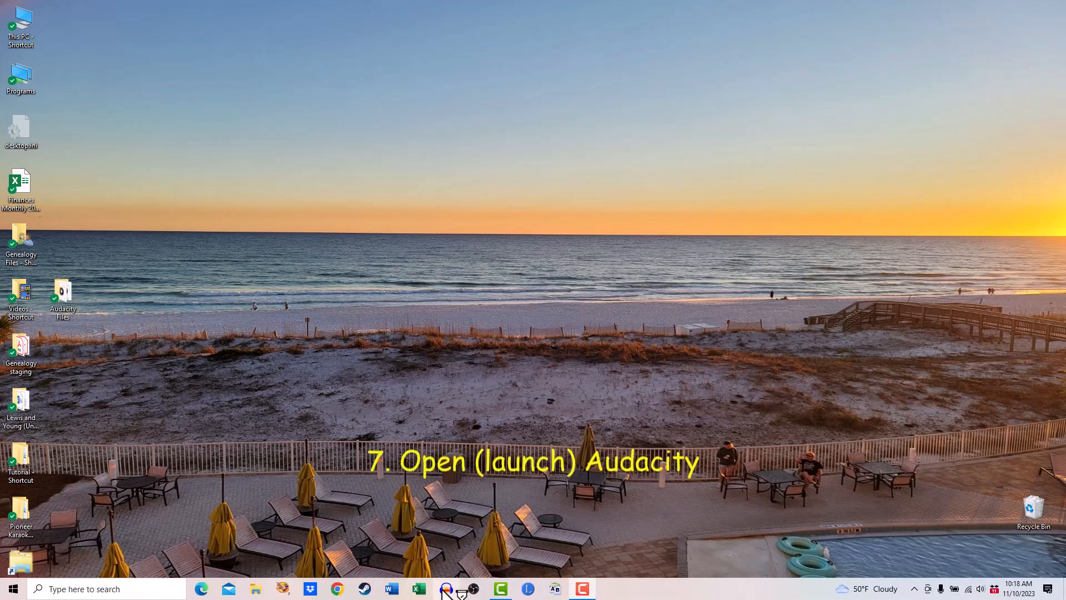
pyautogui.click(445, 590)
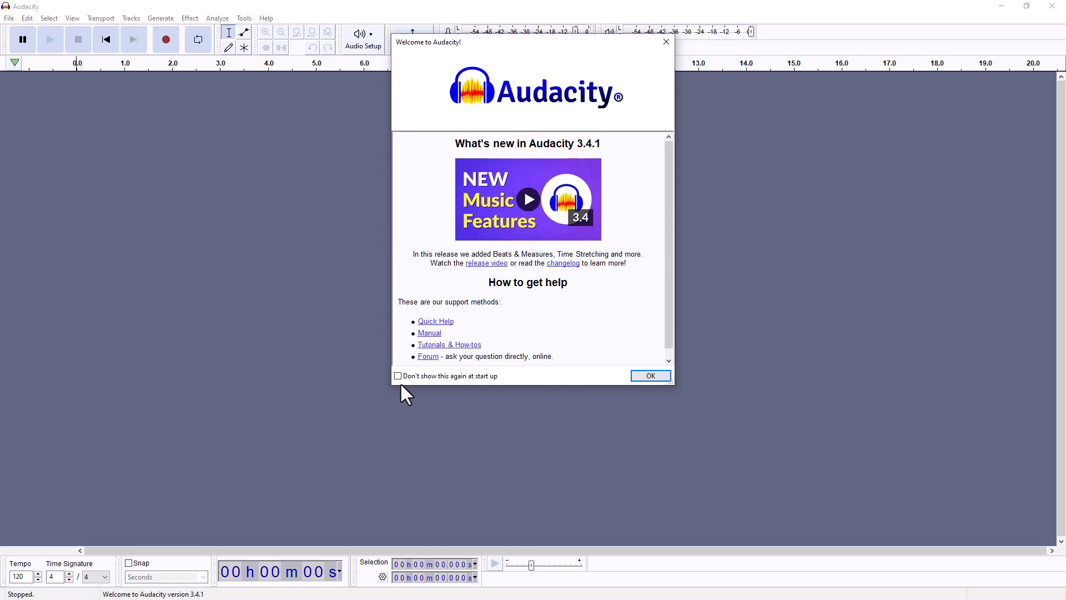
pyautogui.click(650, 377)
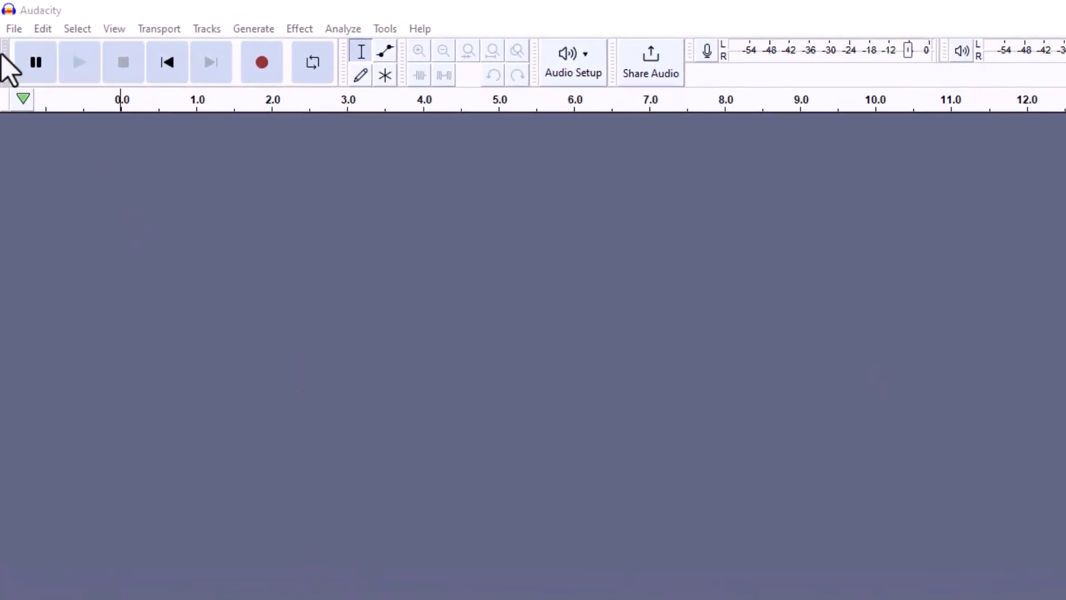
# Step: Open the recording SMreadAct1 Raw.mp3 from the desktop's Audacity Files folder
pyautogui.click(14, 29)
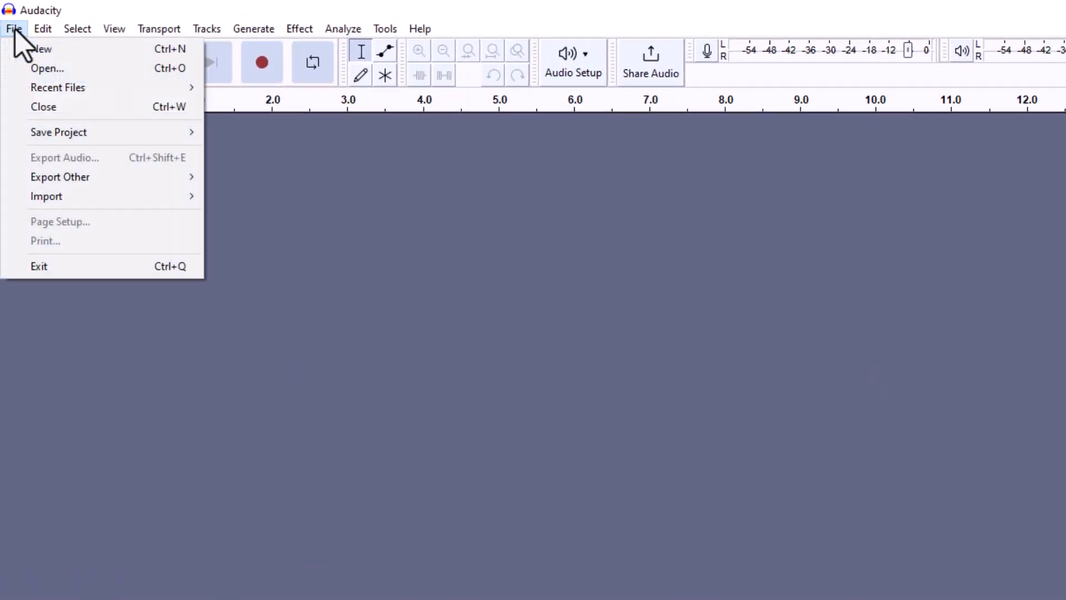
pyautogui.click(47, 68)
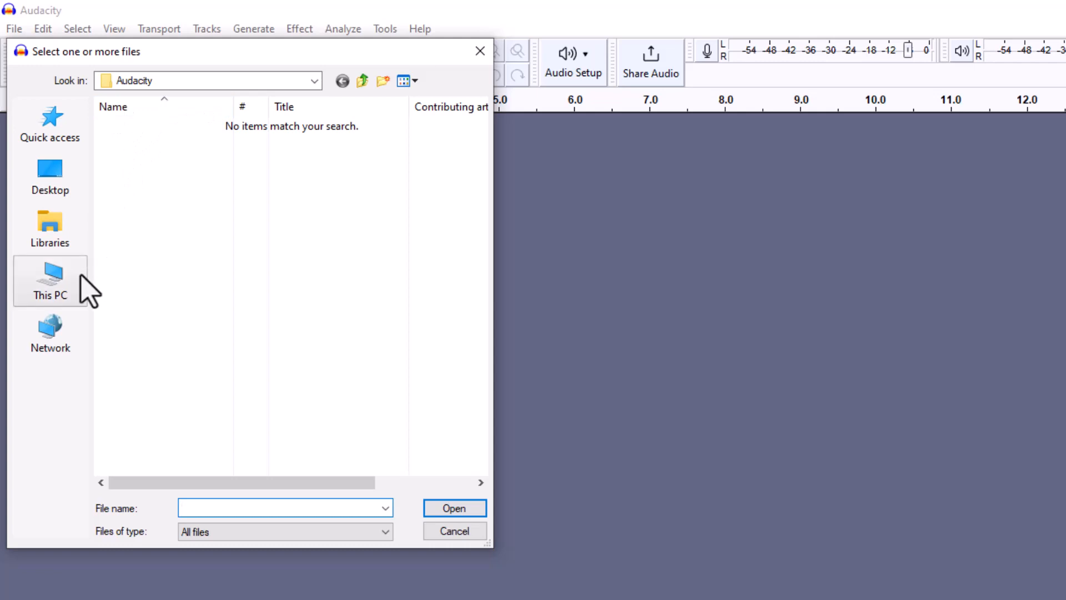
pyautogui.click(49, 283)
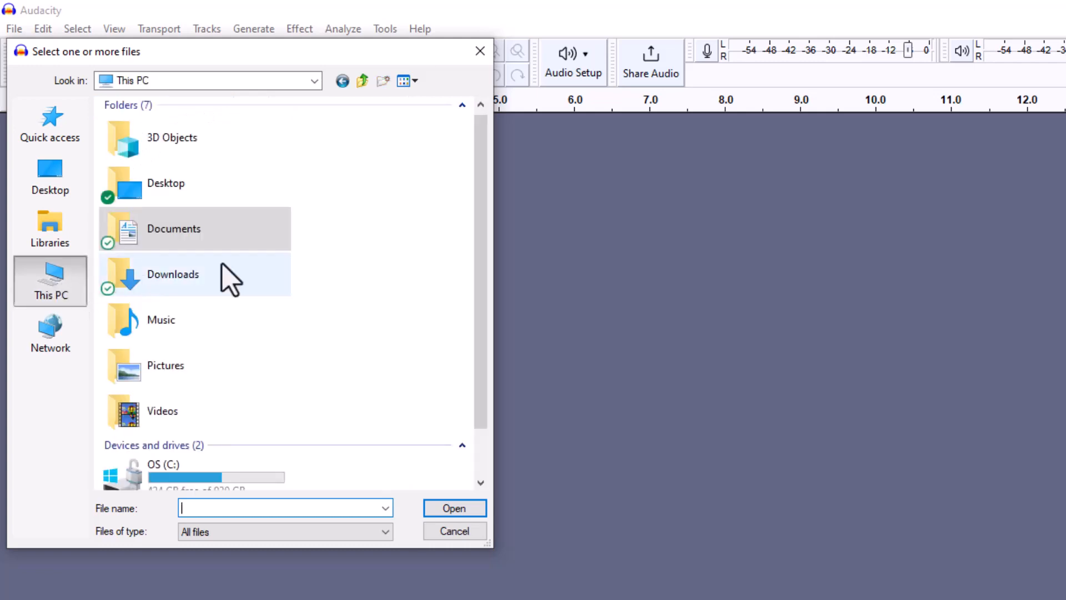
pyautogui.doubleClick(148, 185)
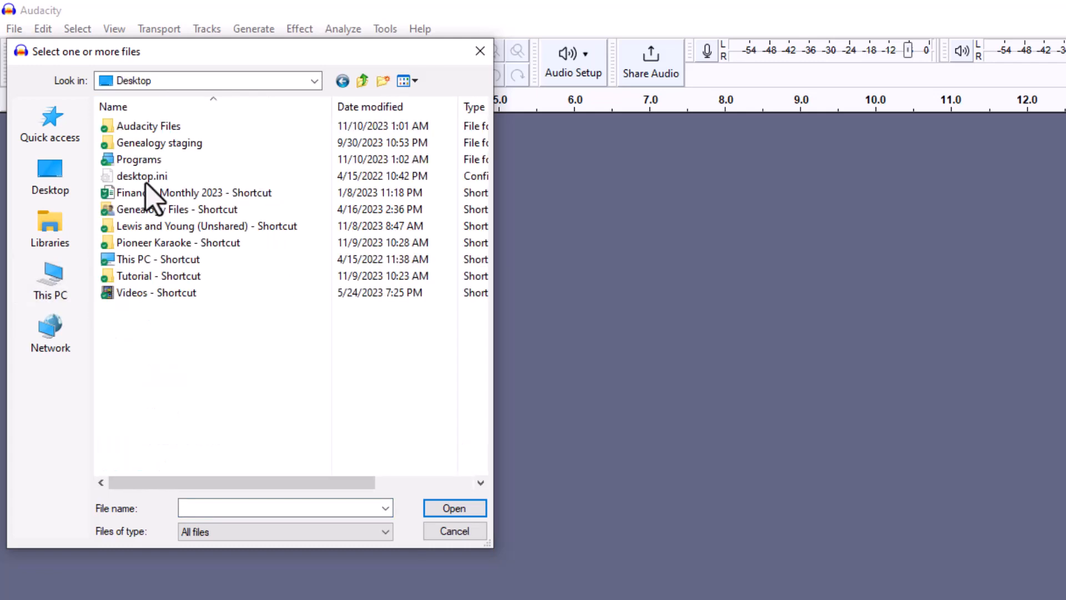
pyautogui.doubleClick(128, 127)
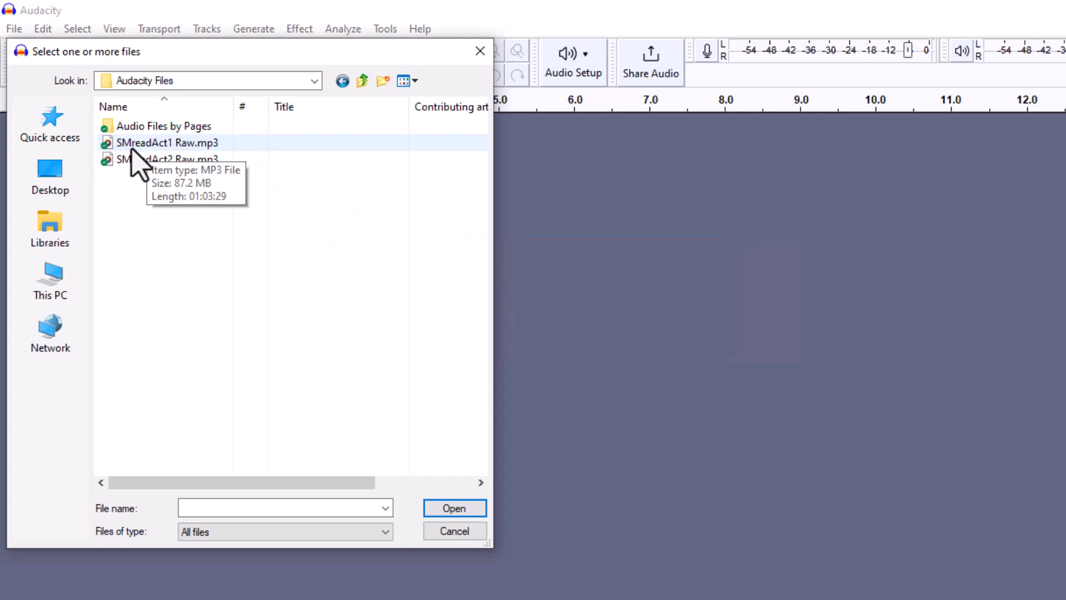
pyautogui.click(137, 147)
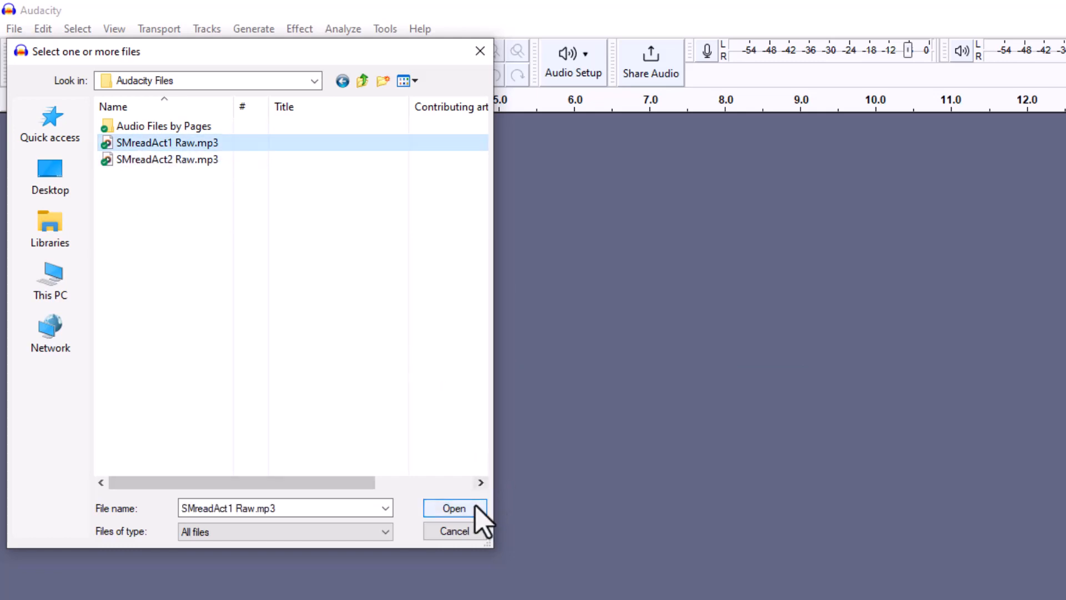
pyautogui.click(454, 508)
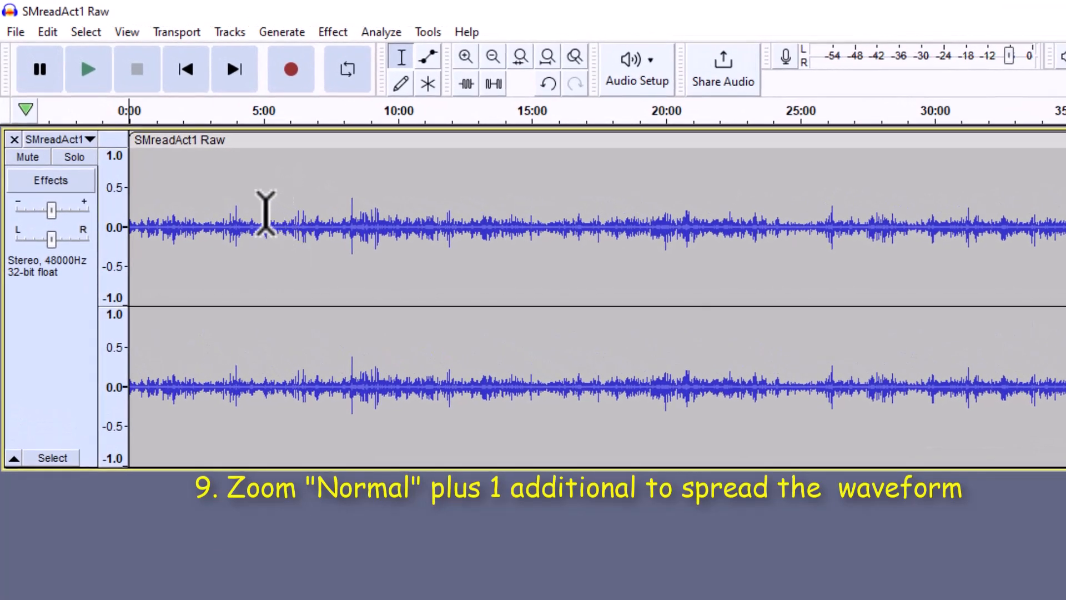
# Step: Spread out the waveform by setting the zoom to normal and zooming in one additional level
pyautogui.click(127, 32)
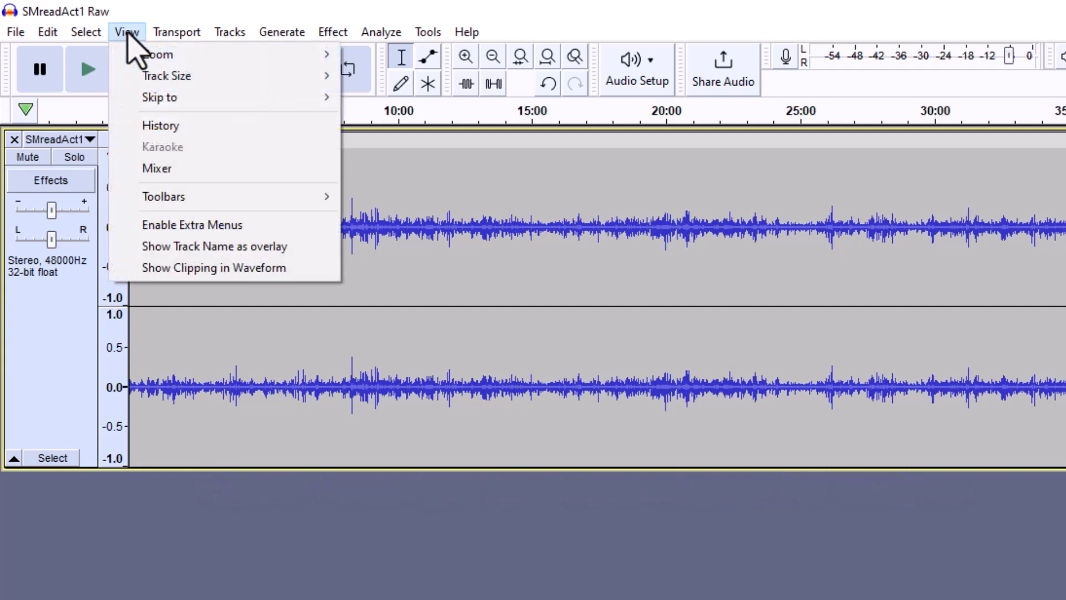
pyautogui.moveTo(157, 56)
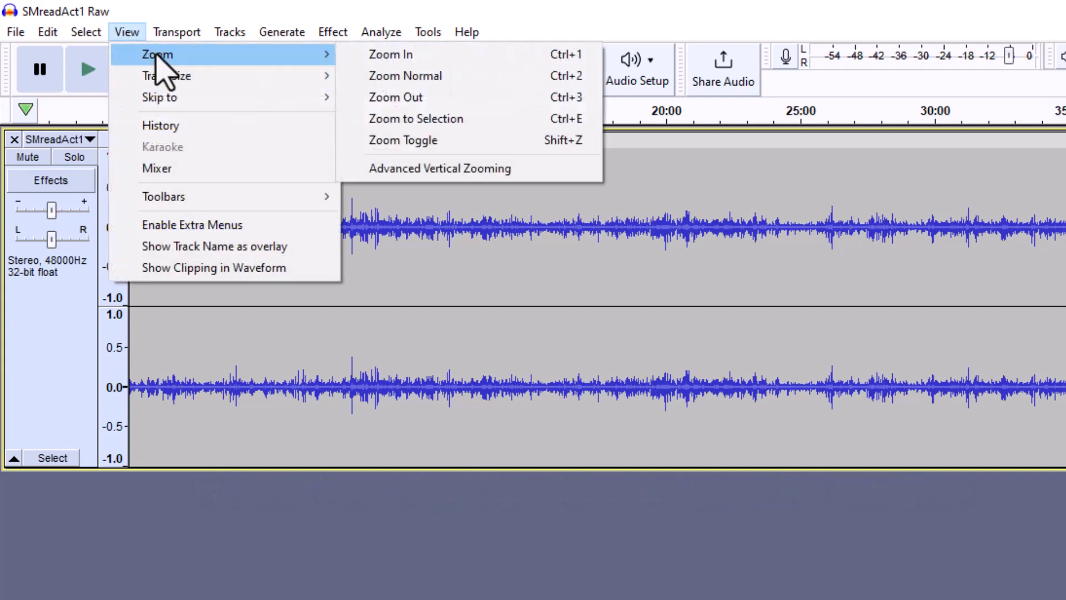
pyautogui.click(407, 76)
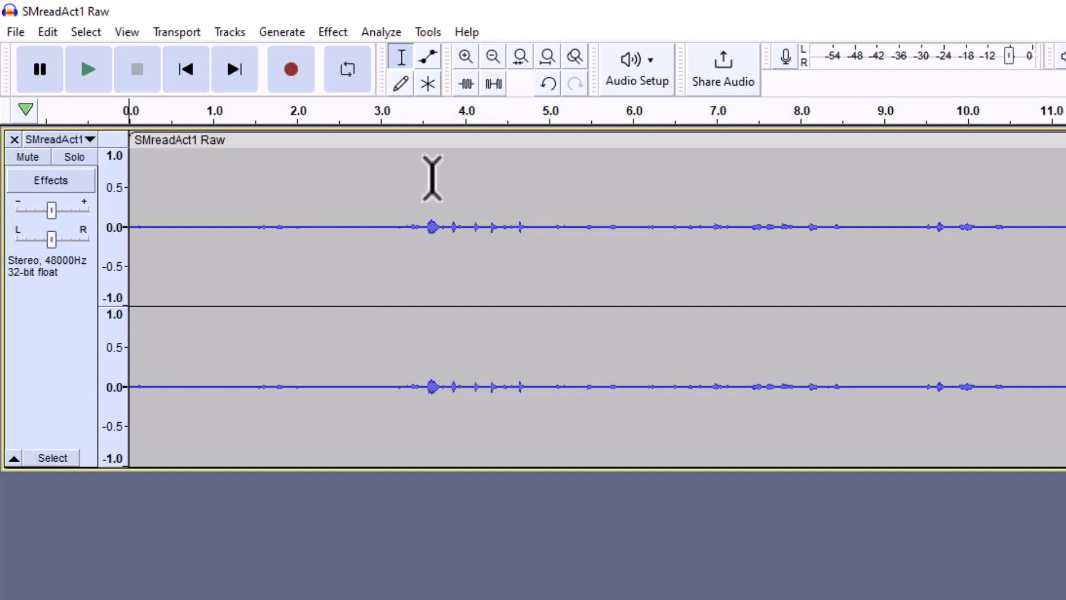
pyautogui.click(465, 57)
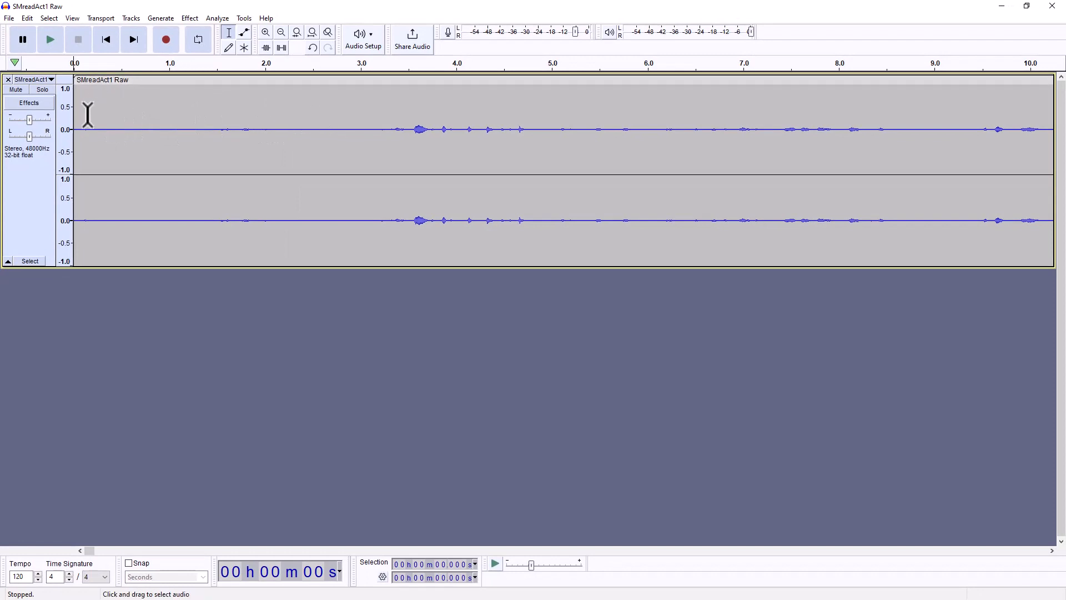
# Step: Place the cursor at several points within the first three seconds of the track, and return it to the start
pyautogui.click(195, 110)
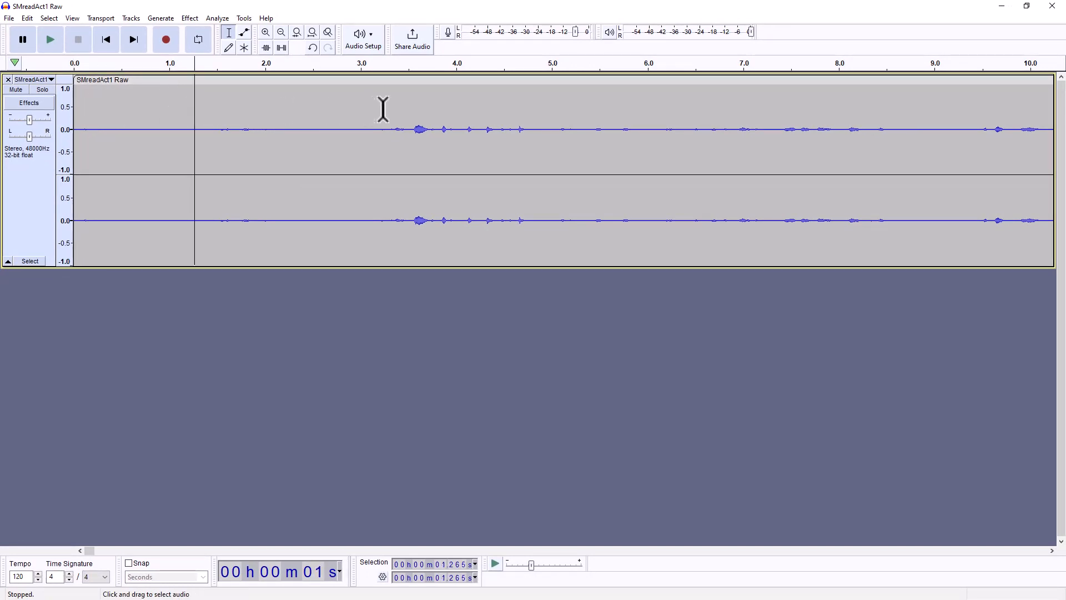
pyautogui.click(362, 109)
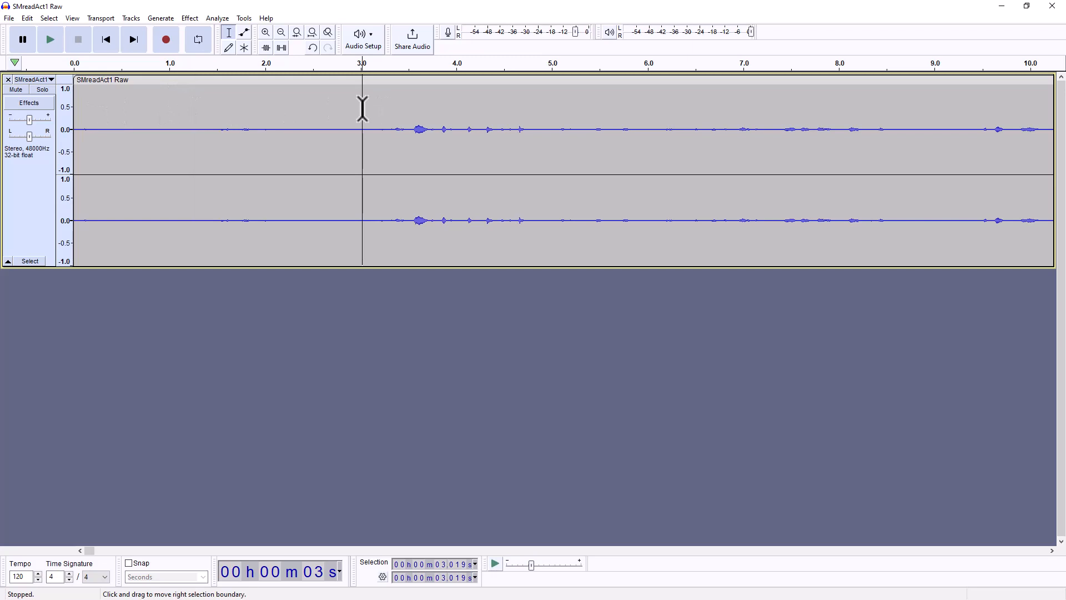
pyautogui.click(166, 111)
pyautogui.click(111, 114)
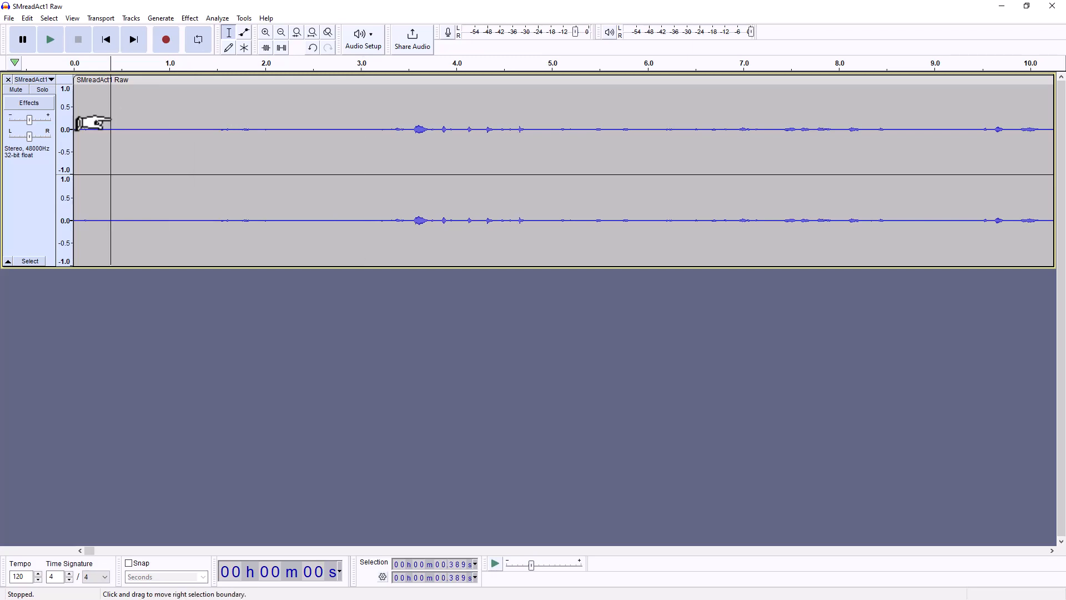
pyautogui.click(106, 41)
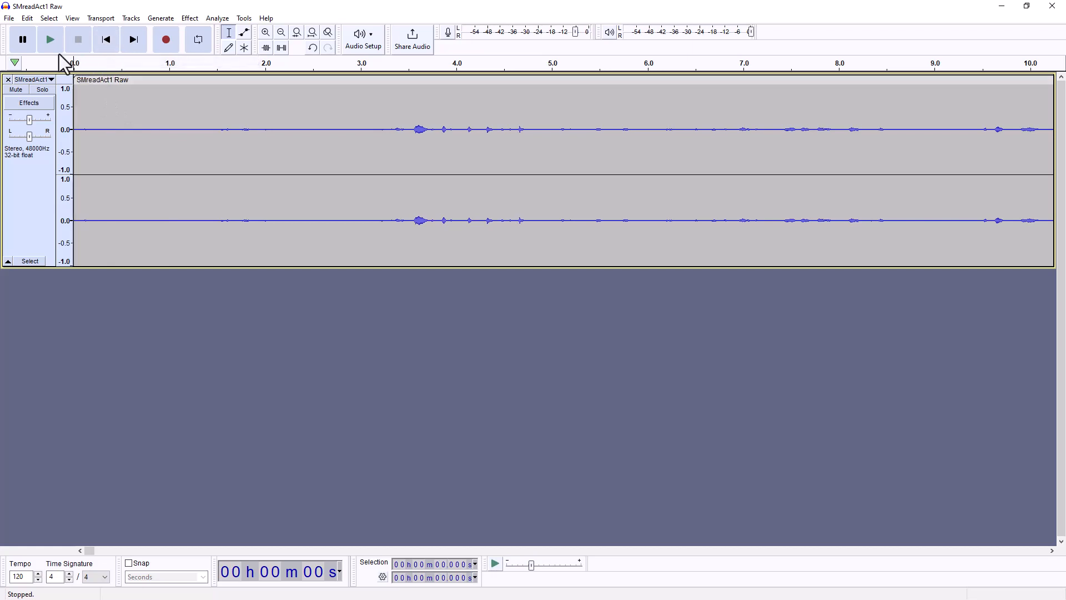
# Step: Play the track from the start while raising the system volume to 52, and stop playback
pyautogui.click(51, 44)
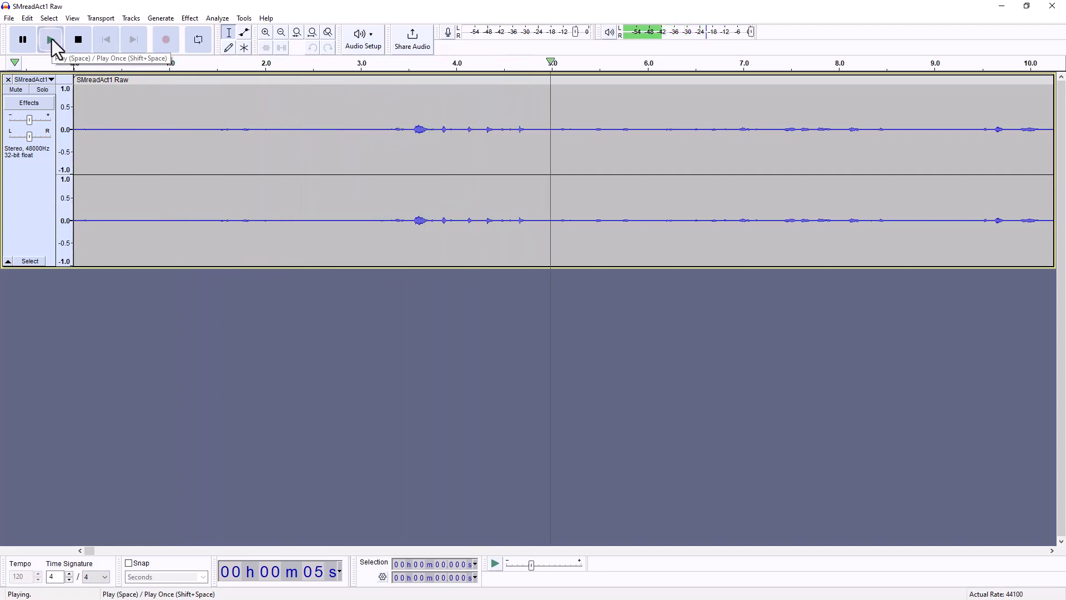
pyautogui.press('XF86AudioRaiseVolume')
pyautogui.press('XF86AudioRaiseVolume')
pyautogui.press('XF86AudioRaiseVolume')
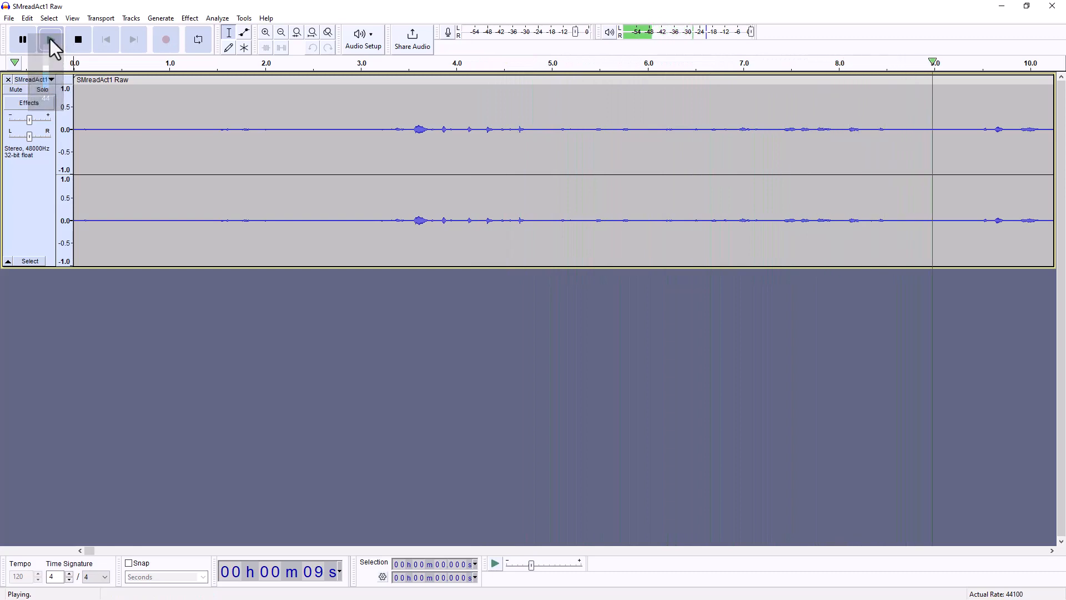
pyautogui.press('XF86AudioRaiseVolume')
pyautogui.press('XF86AudioRaiseVolume')
pyautogui.press('XF86AudioRaiseVolume')
pyautogui.press('XF86AudioRaiseVolume')
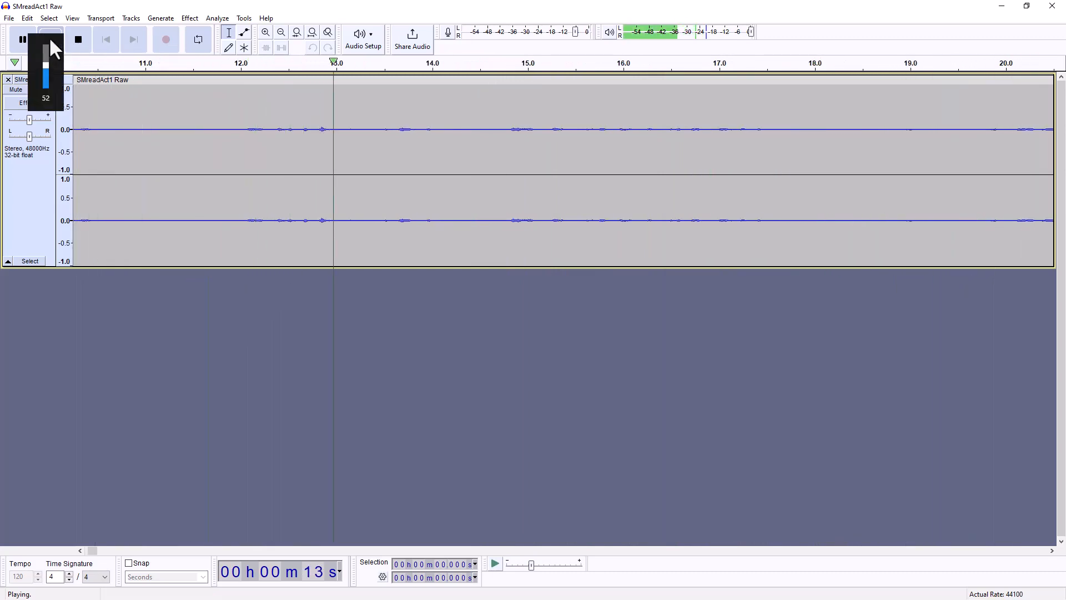
pyautogui.click(81, 41)
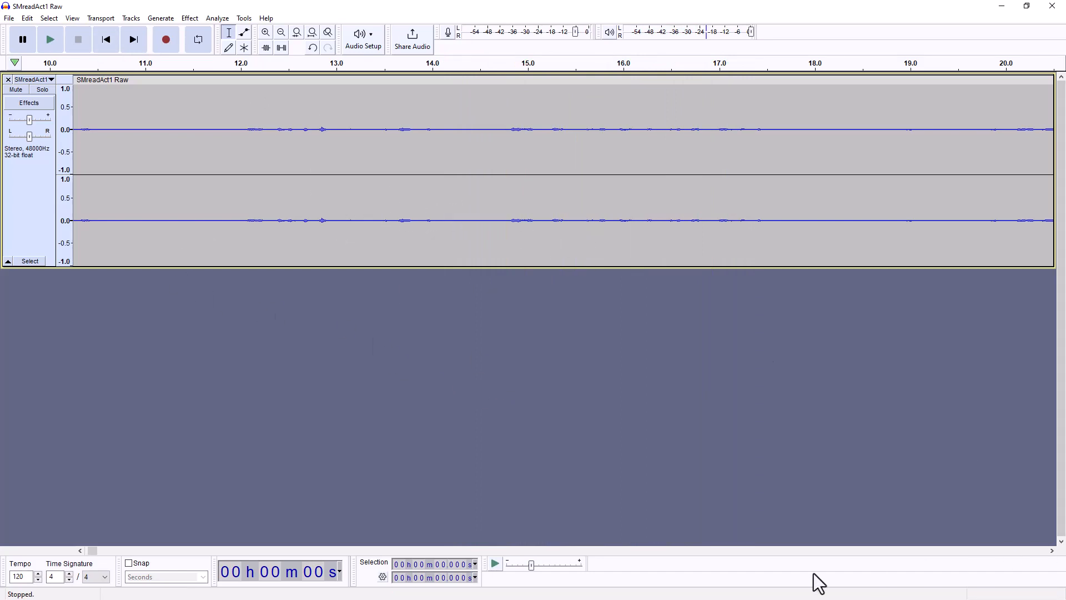
# Step: Listen to the louder passage starting at about 41.2 seconds, stop playback, and return the cursor to the track's start
pyautogui.moveTo(91, 548); pyautogui.dragTo(98, 549)
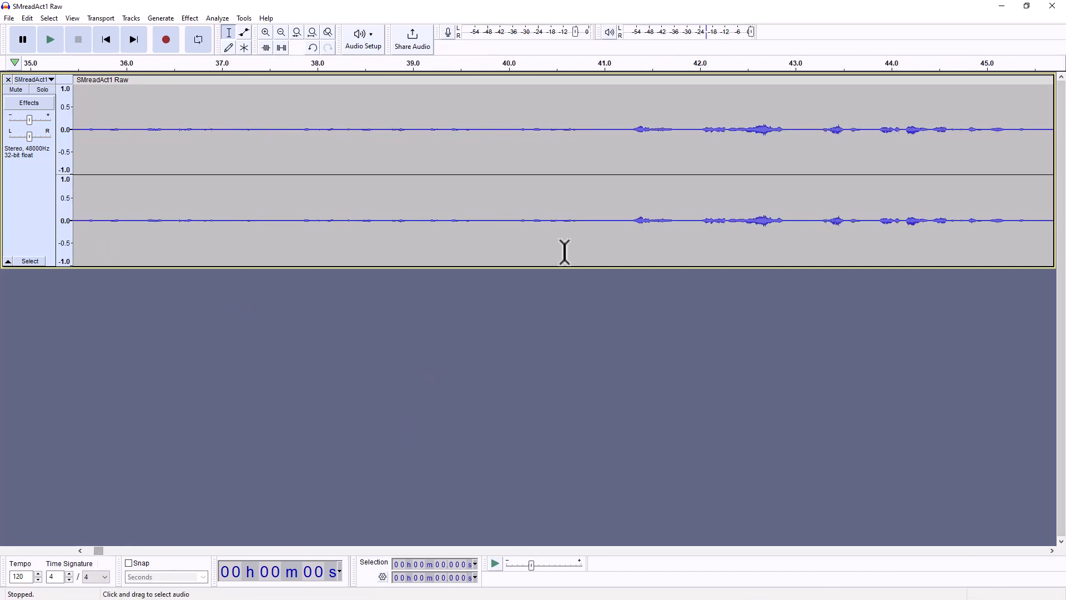
pyautogui.click(626, 119)
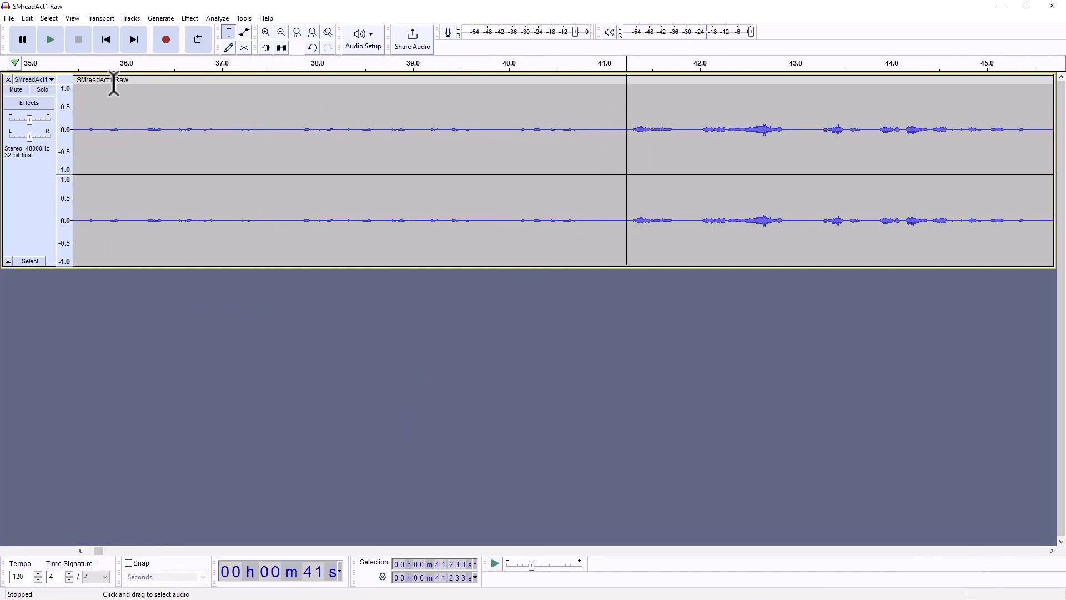
pyautogui.click(45, 47)
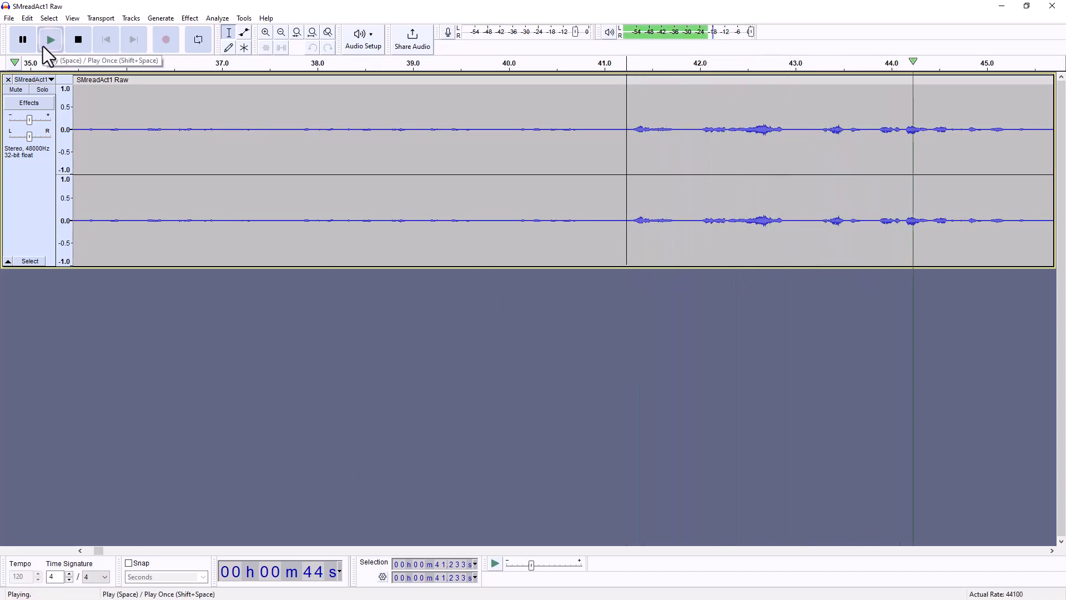
pyautogui.click(79, 43)
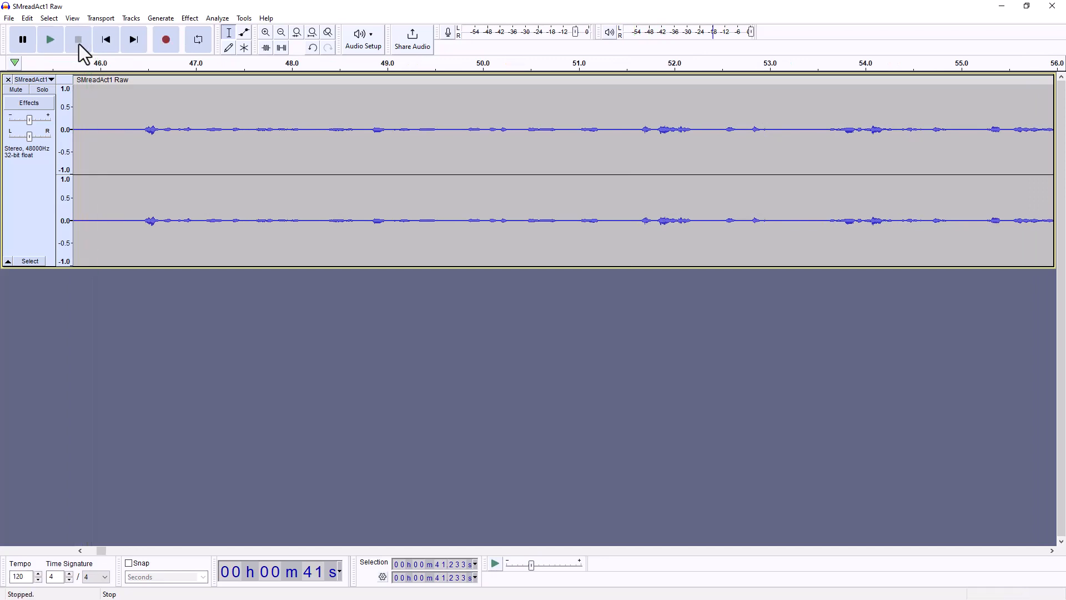
pyautogui.click(114, 46)
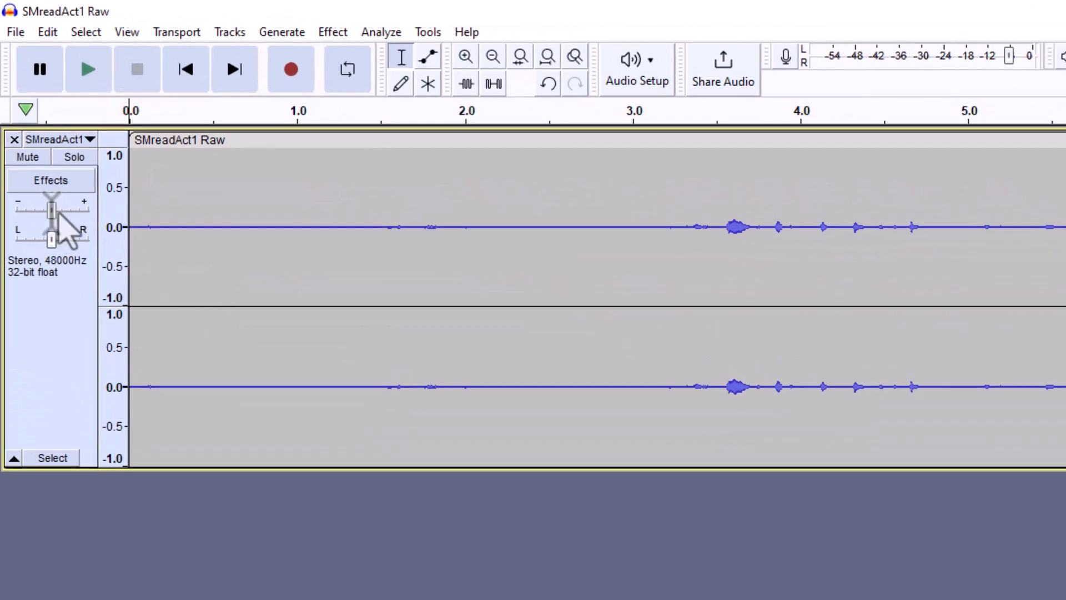
# Step: Raise the SMreadAct1 Raw track's gain to roughly halfway between zero and its maximum
pyautogui.moveTo(50, 216)
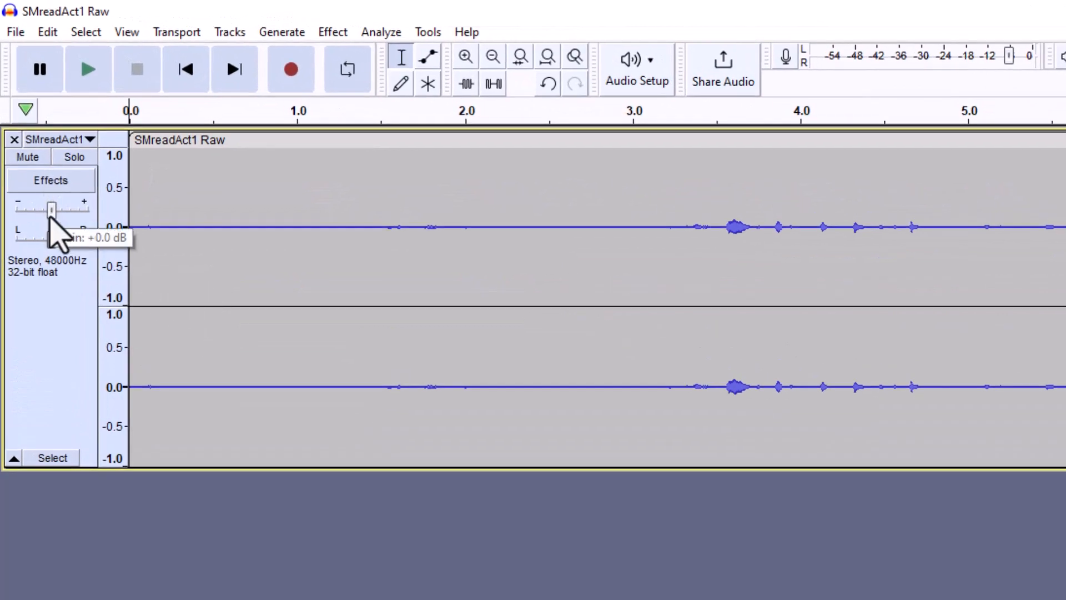
pyautogui.click(49, 217)
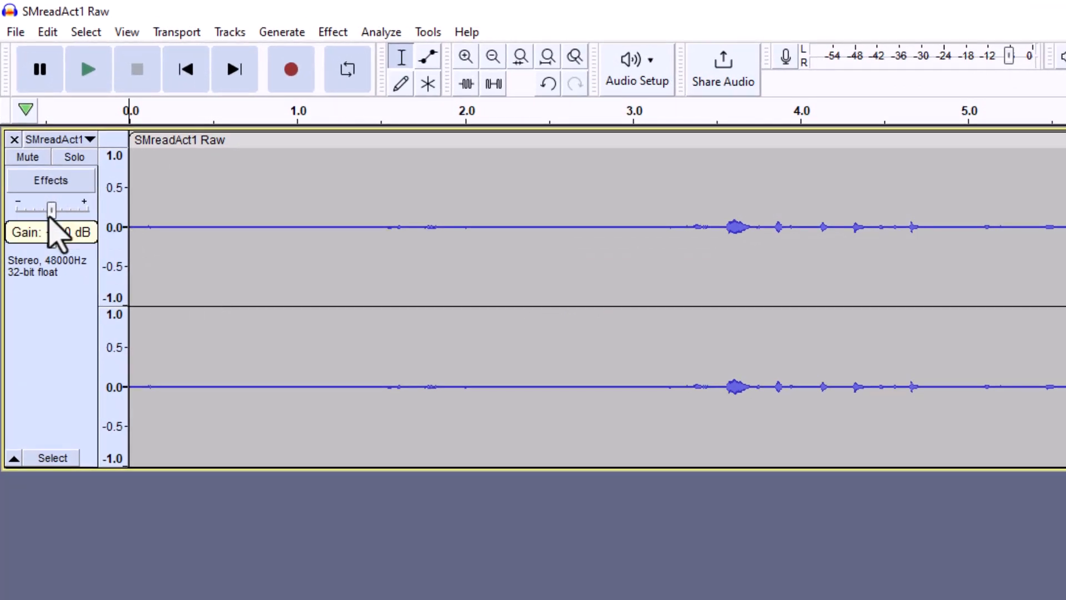
pyautogui.moveTo(49, 218); pyautogui.dragTo(82, 214)
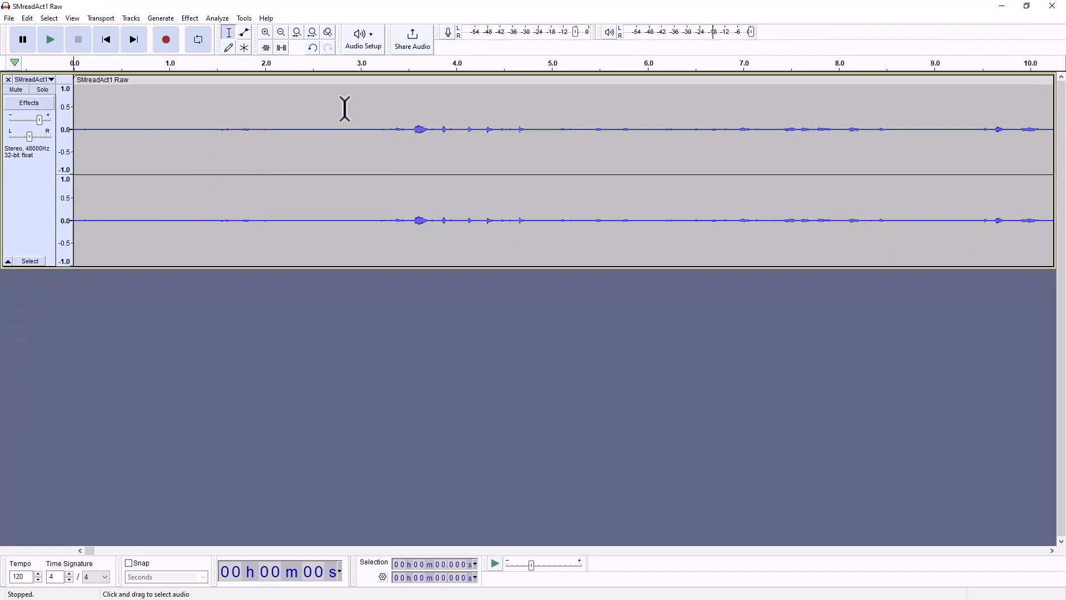
# Step: Check the track's loudness by playing it from about 3 seconds, stop playback, and return to the start
pyautogui.click(364, 128)
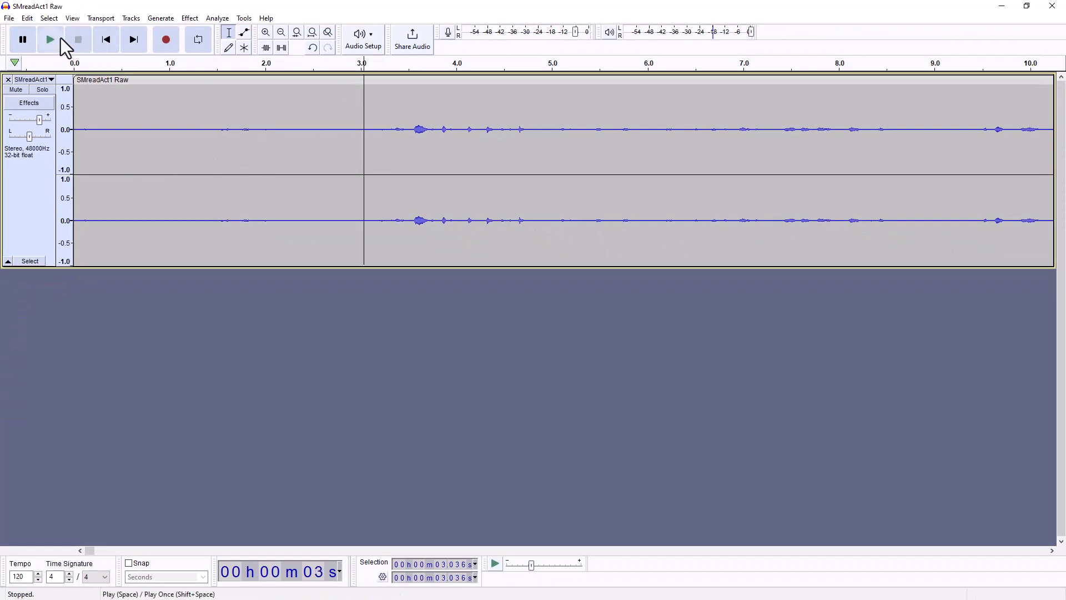
pyautogui.click(51, 40)
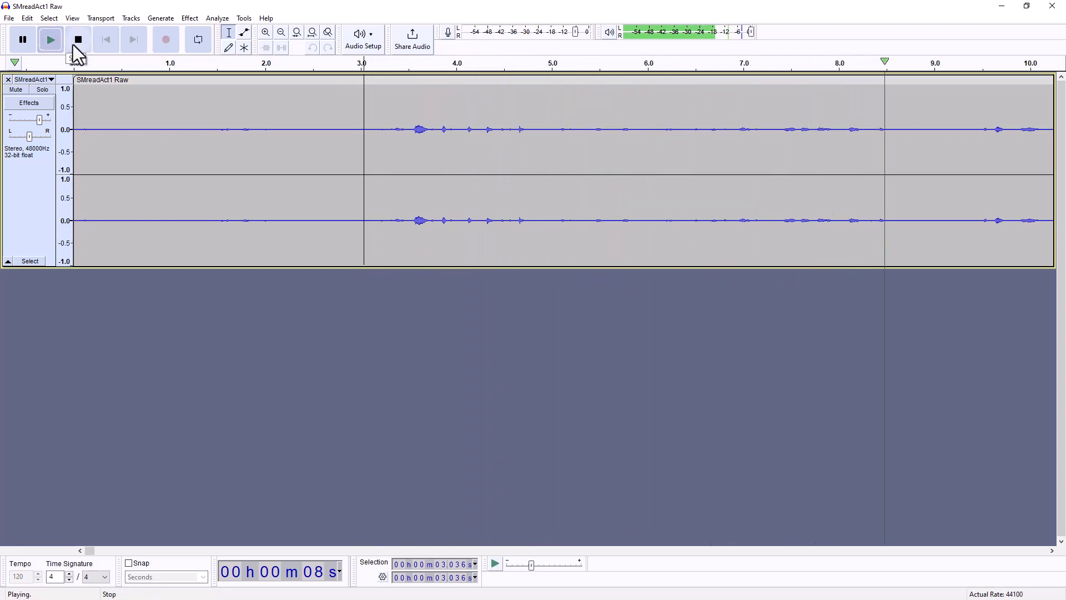
pyautogui.click(76, 43)
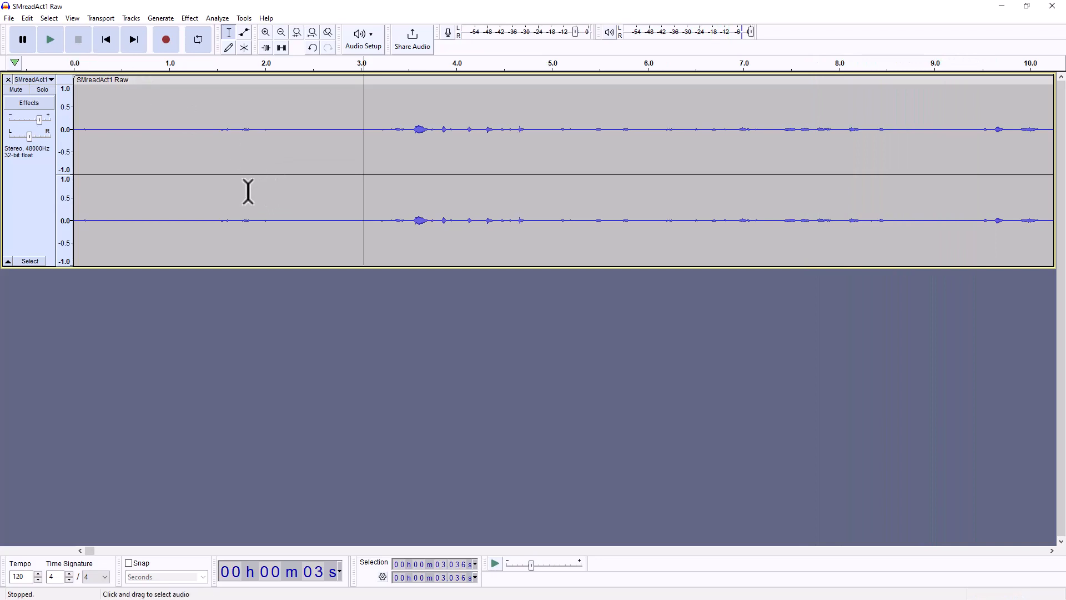
pyautogui.click(112, 51)
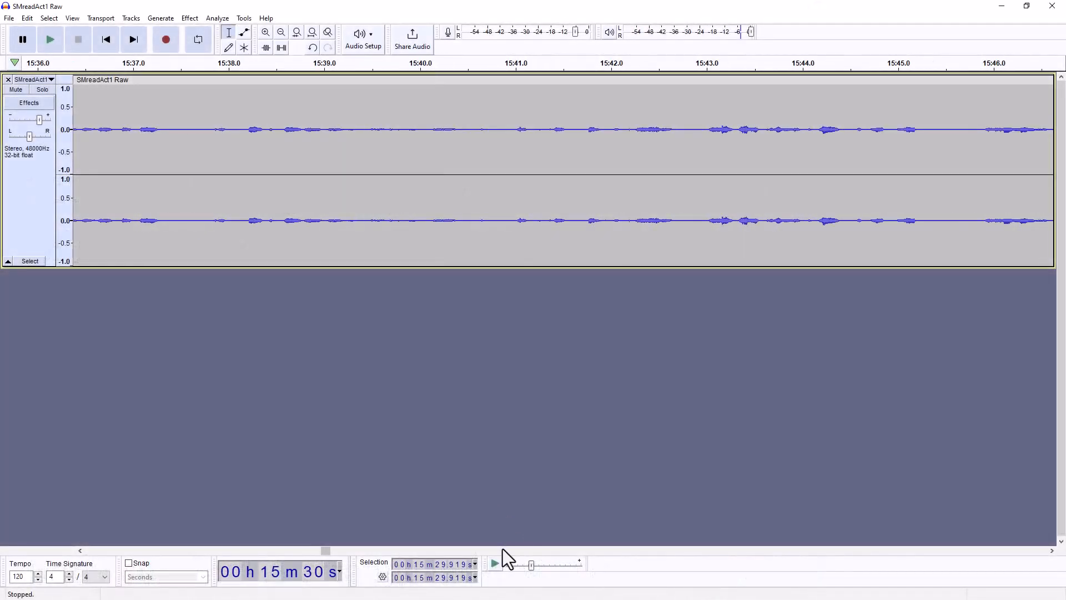
# Step: Listen to a passage from about 31 min 38 s, place the cursor at about 31 min 42.5 s, and stop playback
pyautogui.moveTo(329, 551); pyautogui.dragTo(452, 558)
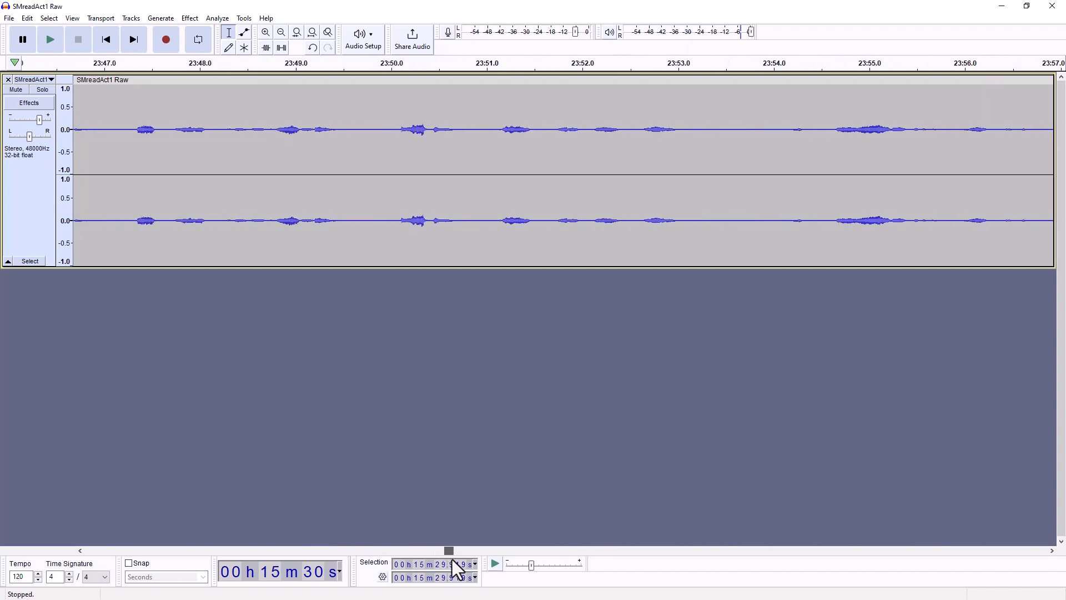
pyautogui.click(792, 138)
pyautogui.click(49, 48)
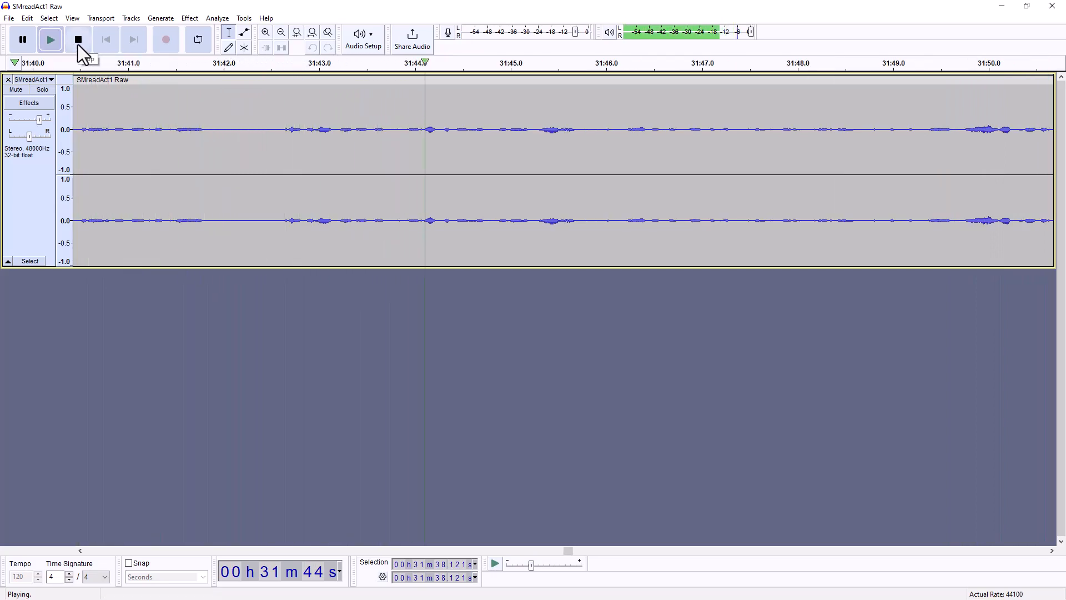
pyautogui.click(268, 150)
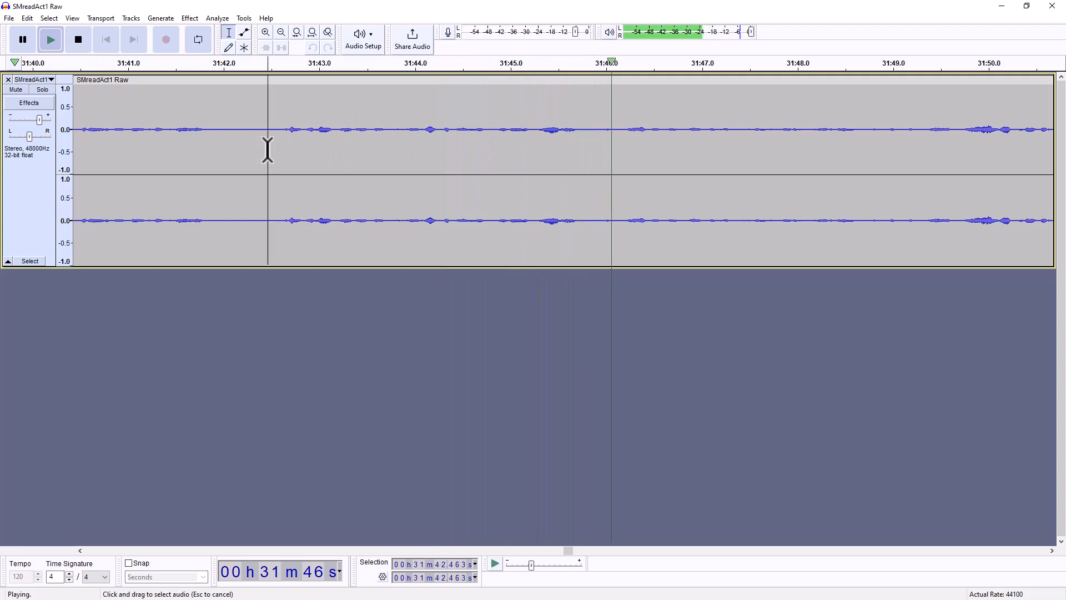
pyautogui.click(77, 48)
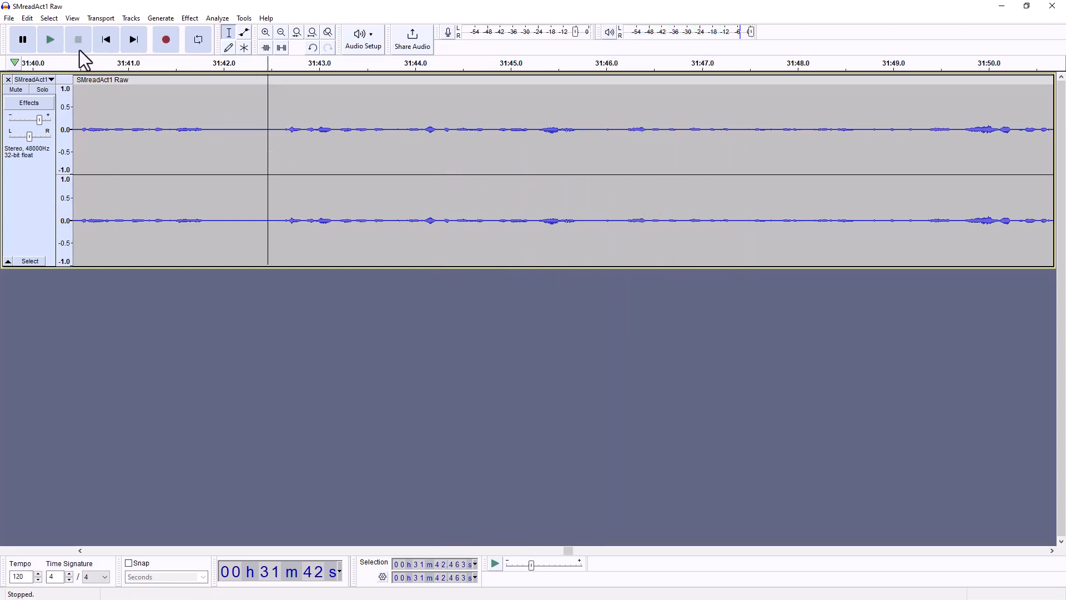
# Step: Listen briefly from the cursor at about 31 min 42.5 s and delete all audio from the track's start to that cursor
pyautogui.click(51, 39)
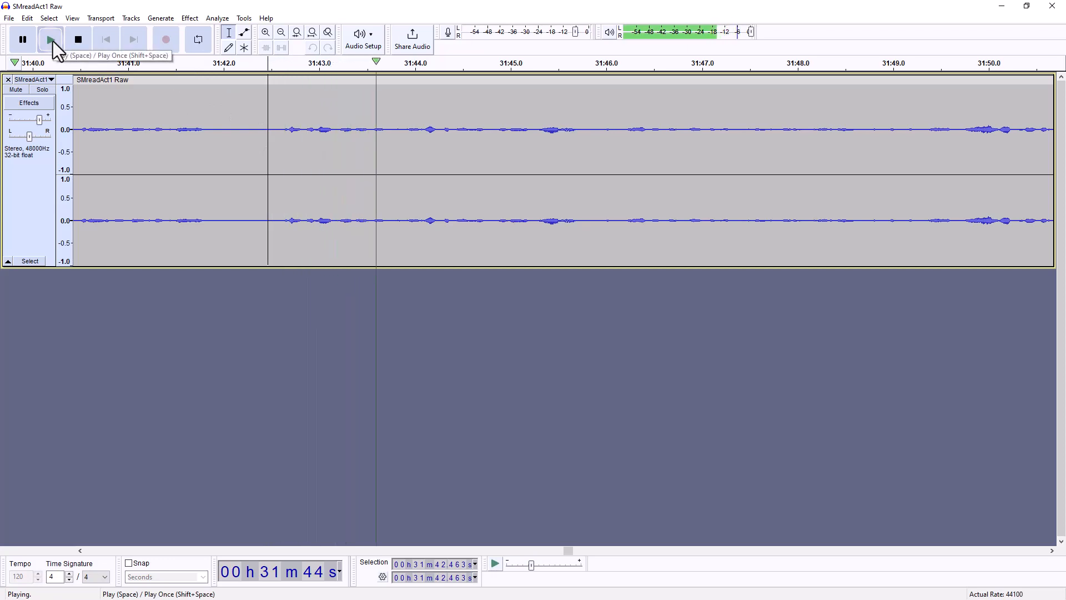
pyautogui.click(83, 39)
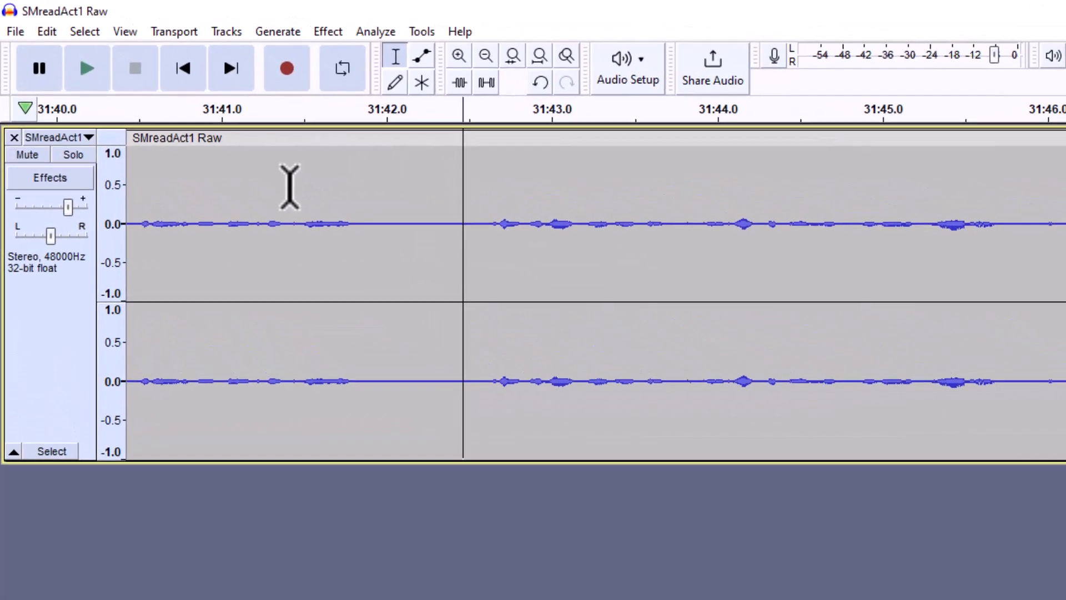
pyautogui.click(85, 33)
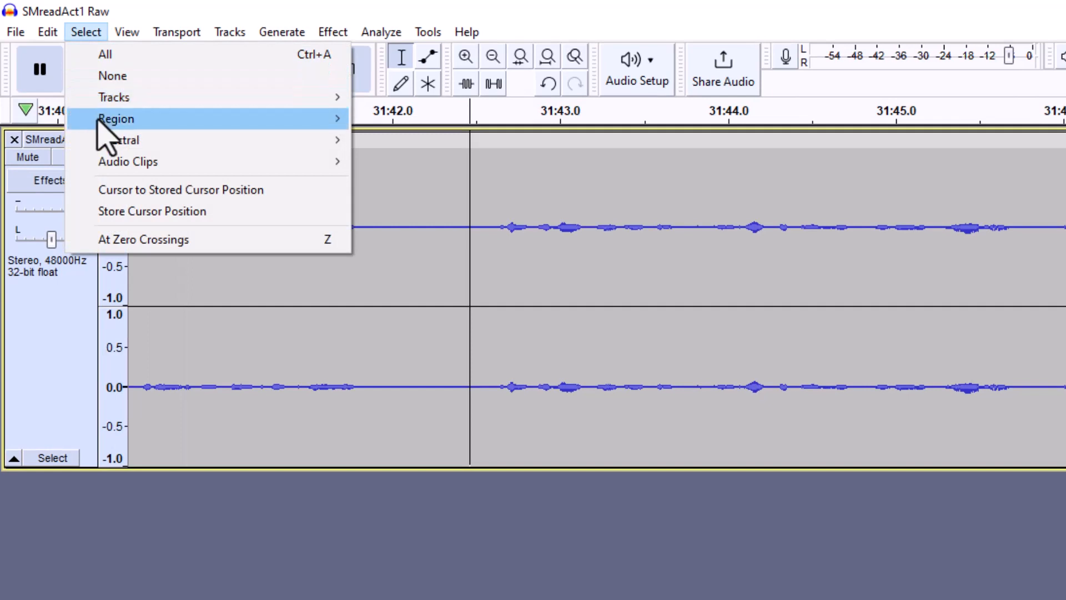
pyautogui.moveTo(100, 120)
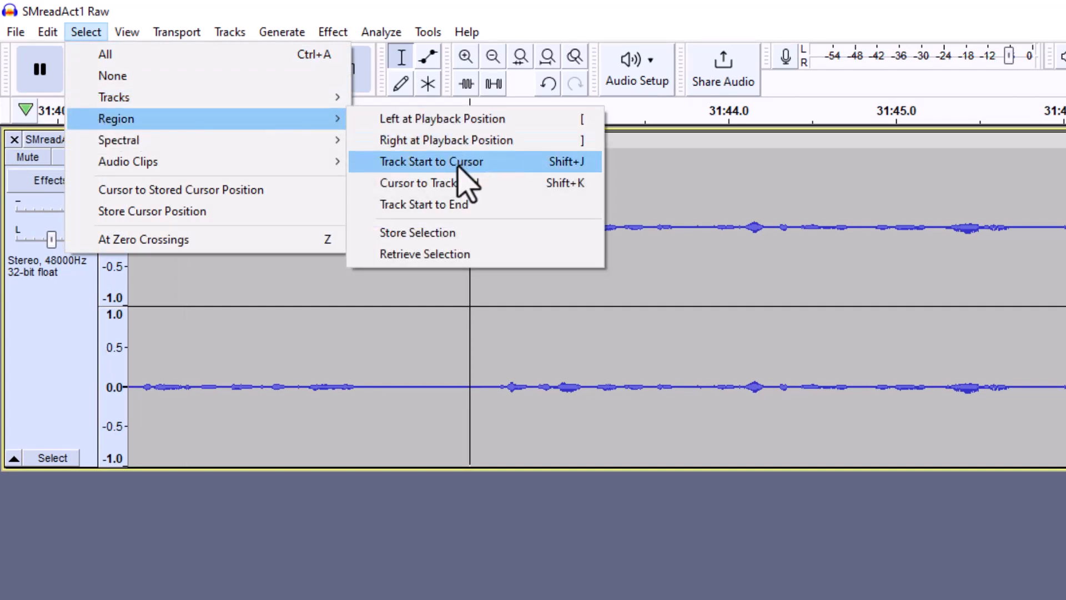
pyautogui.click(458, 162)
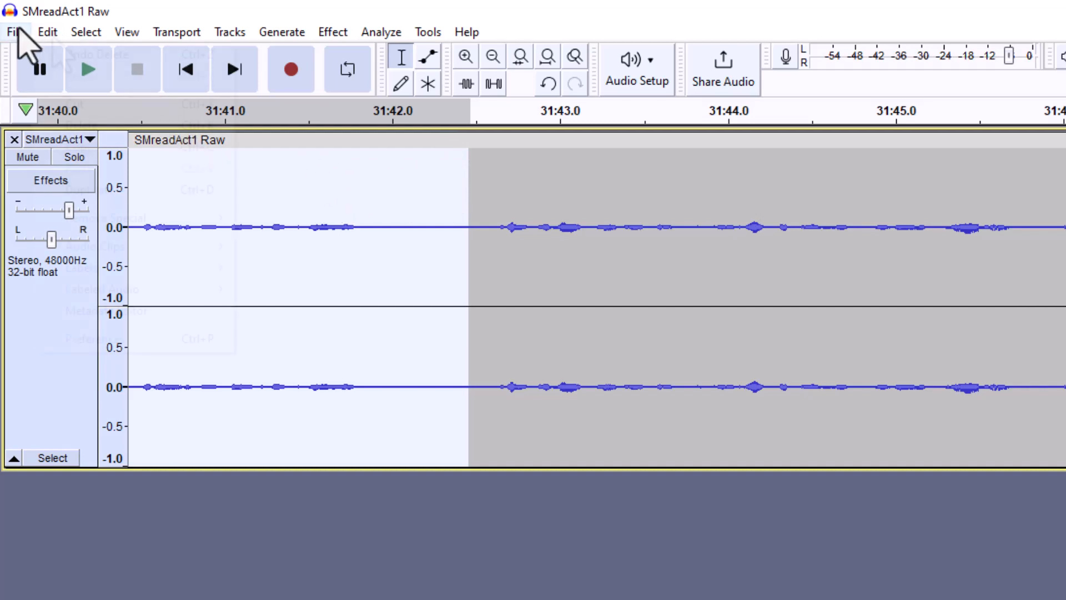
pyautogui.click(47, 31)
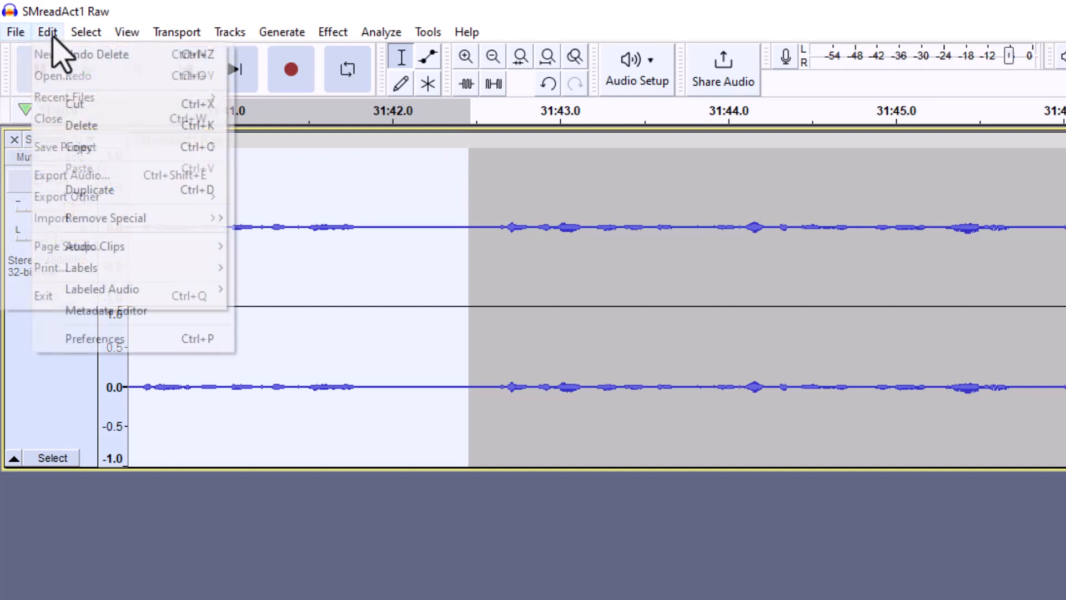
pyautogui.click(83, 127)
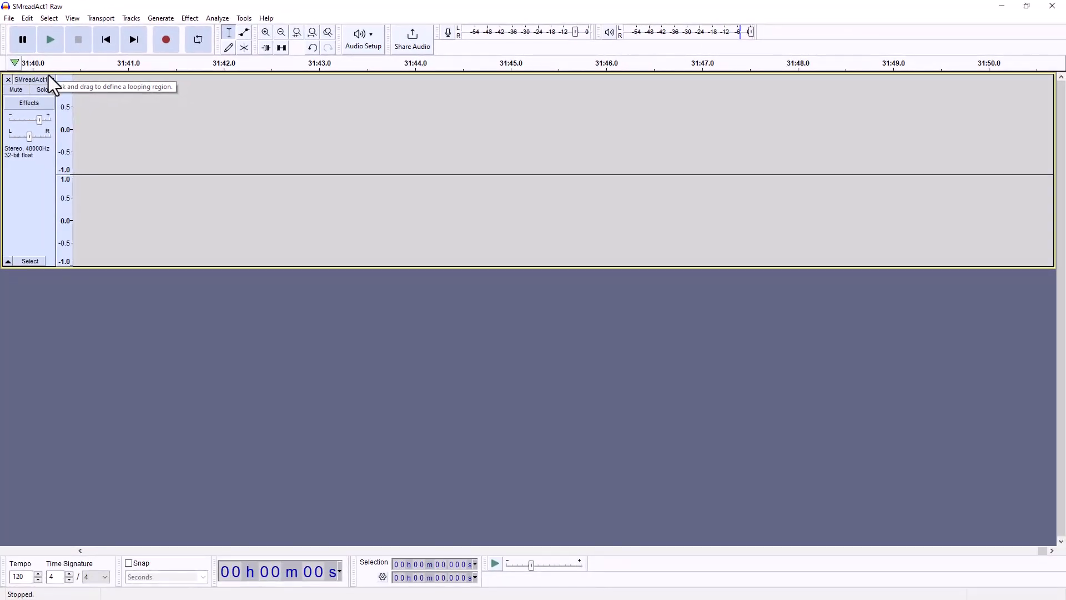
# Step: Play the trimmed track from its start to check the opening lines, and stop playback
pyautogui.moveTo(1042, 550); pyautogui.dragTo(71, 563)
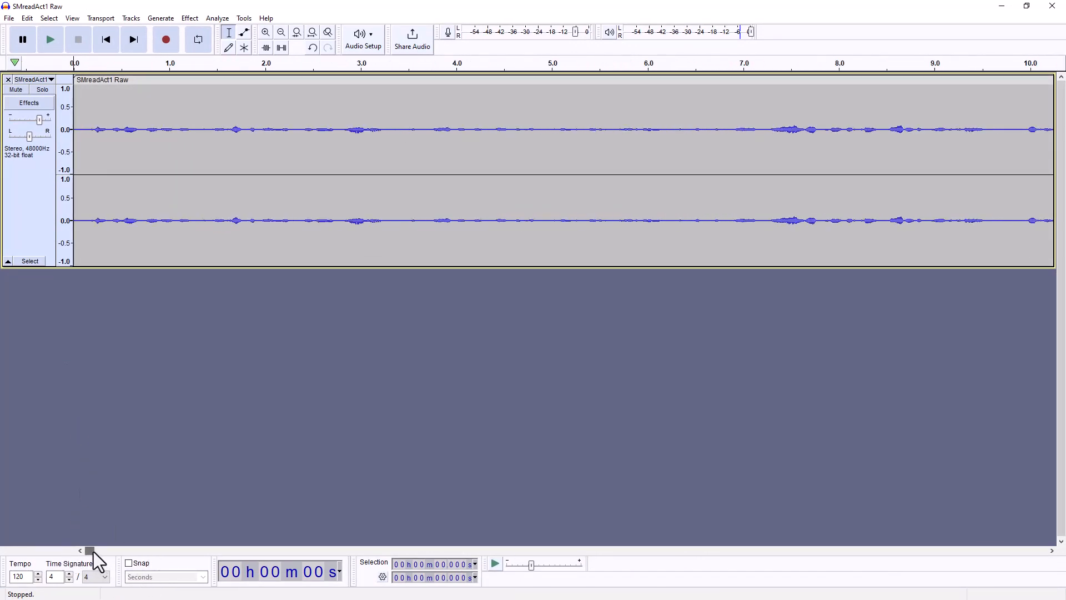
pyautogui.click(58, 45)
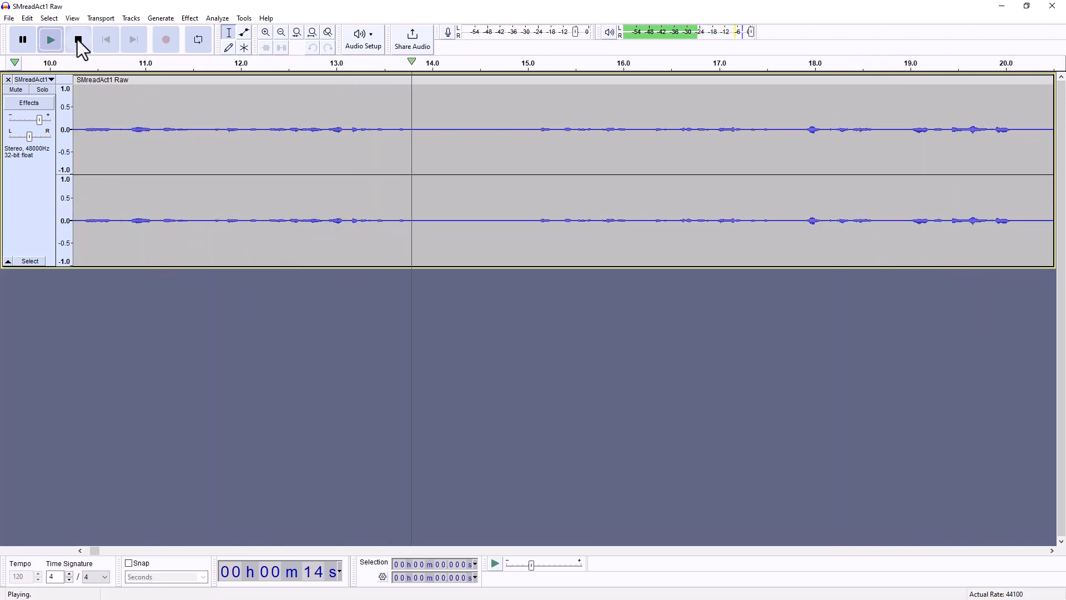
pyautogui.click(79, 40)
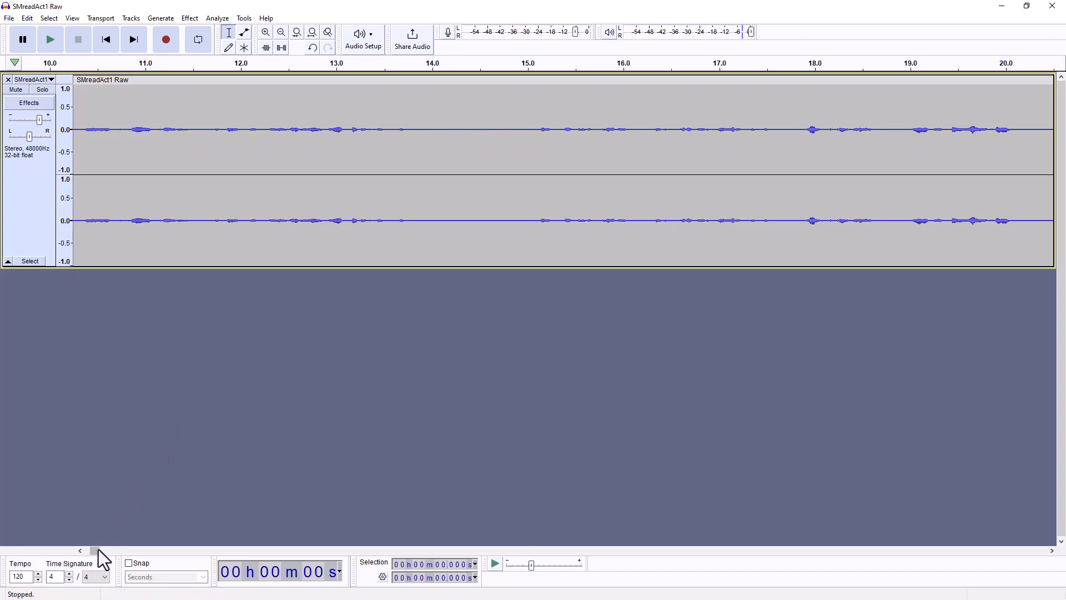
pyautogui.moveTo(93, 550); pyautogui.dragTo(68, 551)
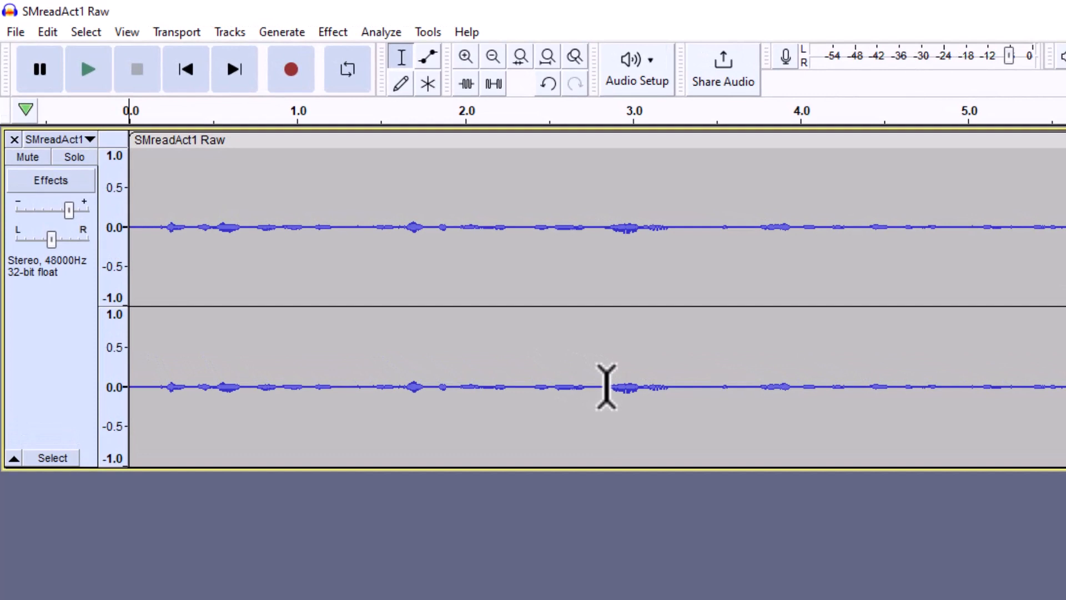
# Step: Save the project under the new name Ouiser Audio Raw in the Audacity Files folder on the Desktop
pyautogui.click(17, 32)
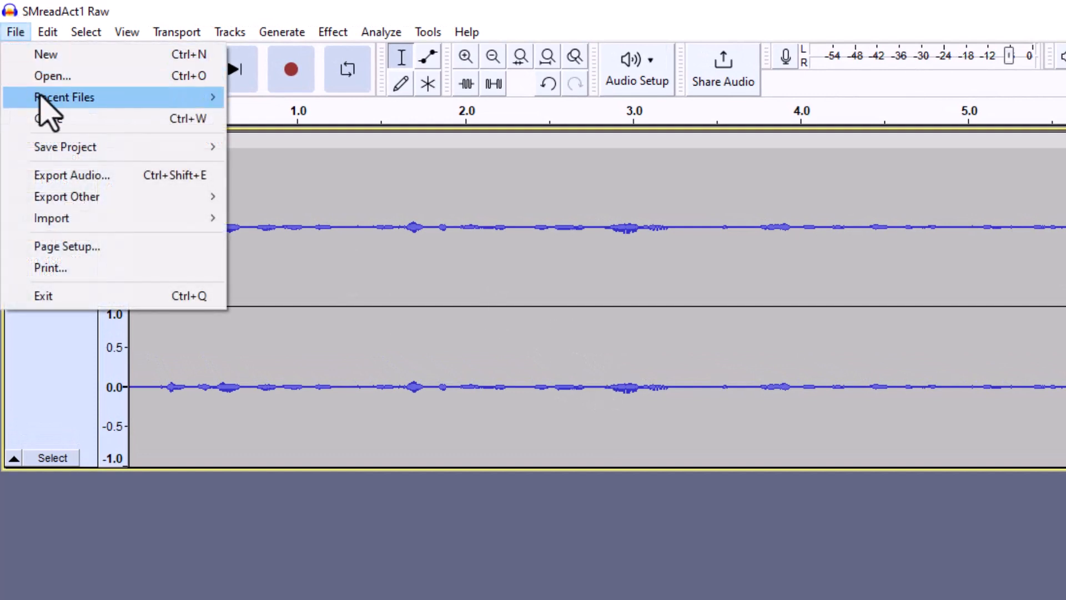
pyautogui.moveTo(50, 149)
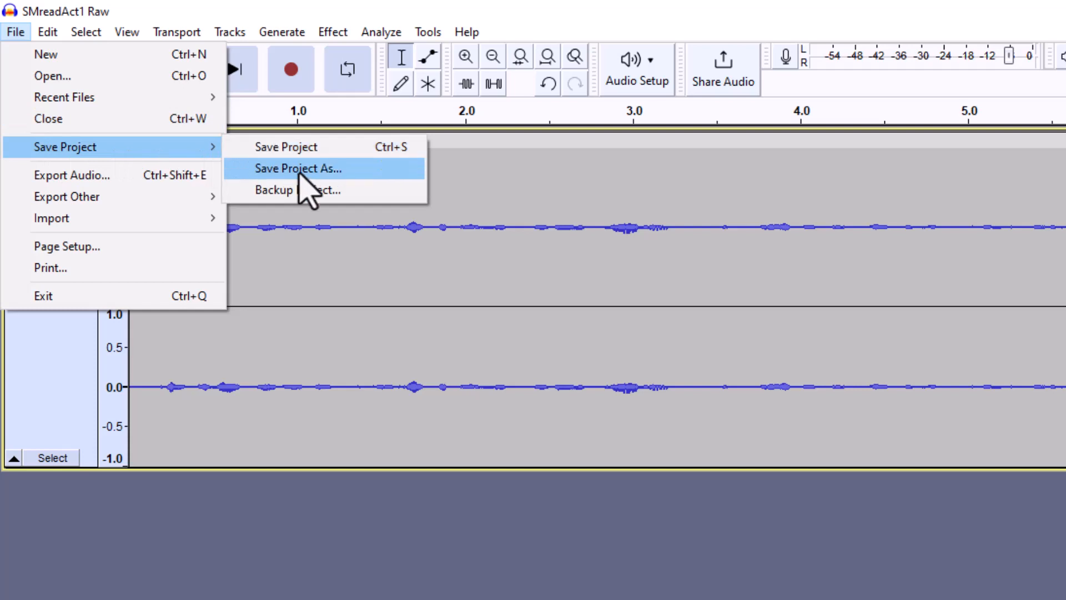
pyautogui.click(300, 173)
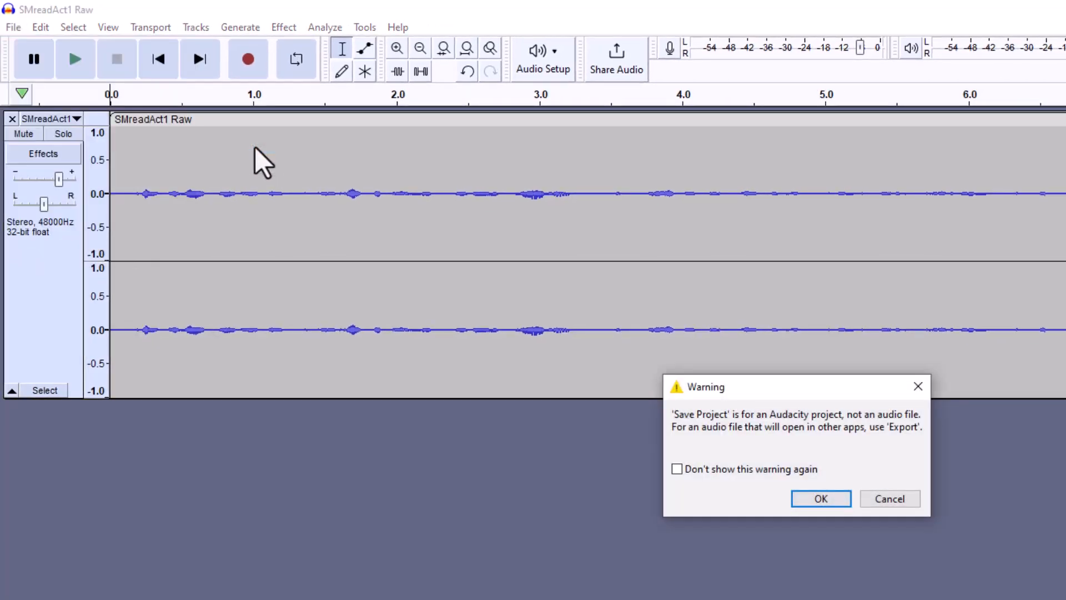
pyautogui.click(821, 498)
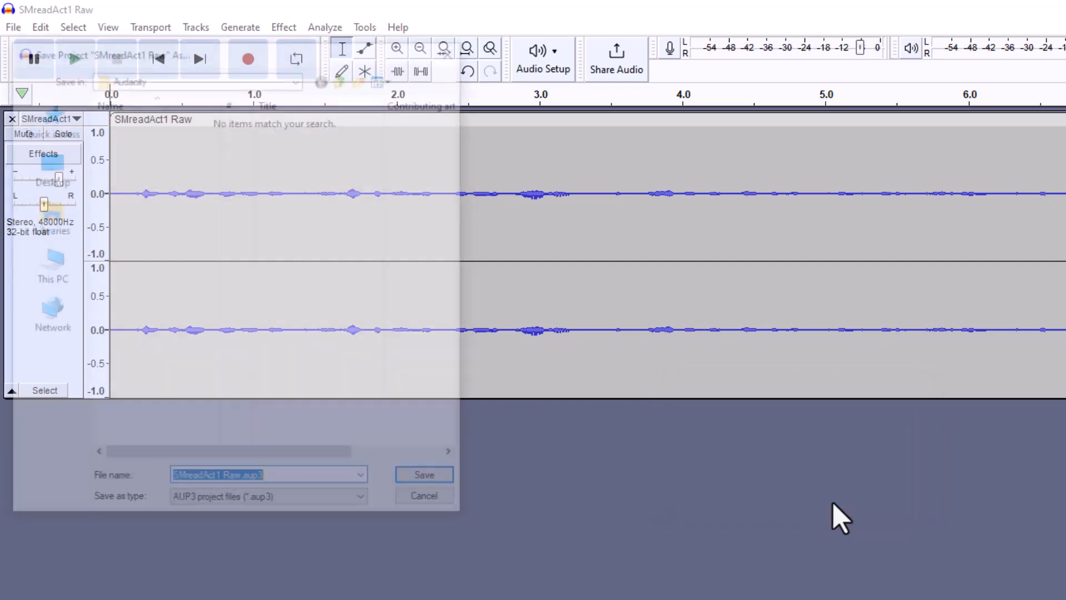
pyautogui.click(46, 159)
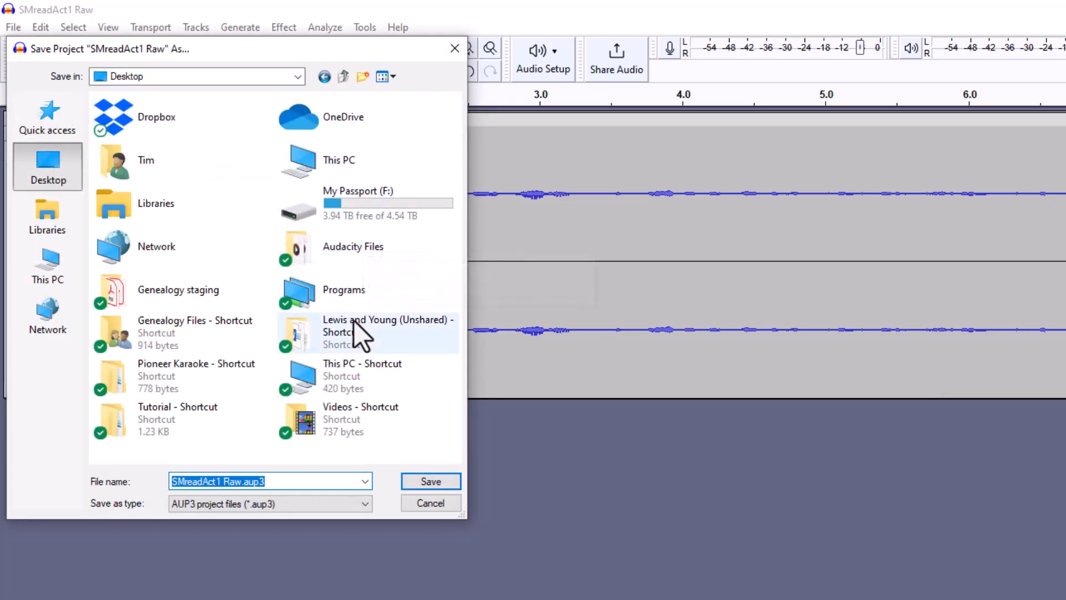
pyautogui.doubleClick(309, 245)
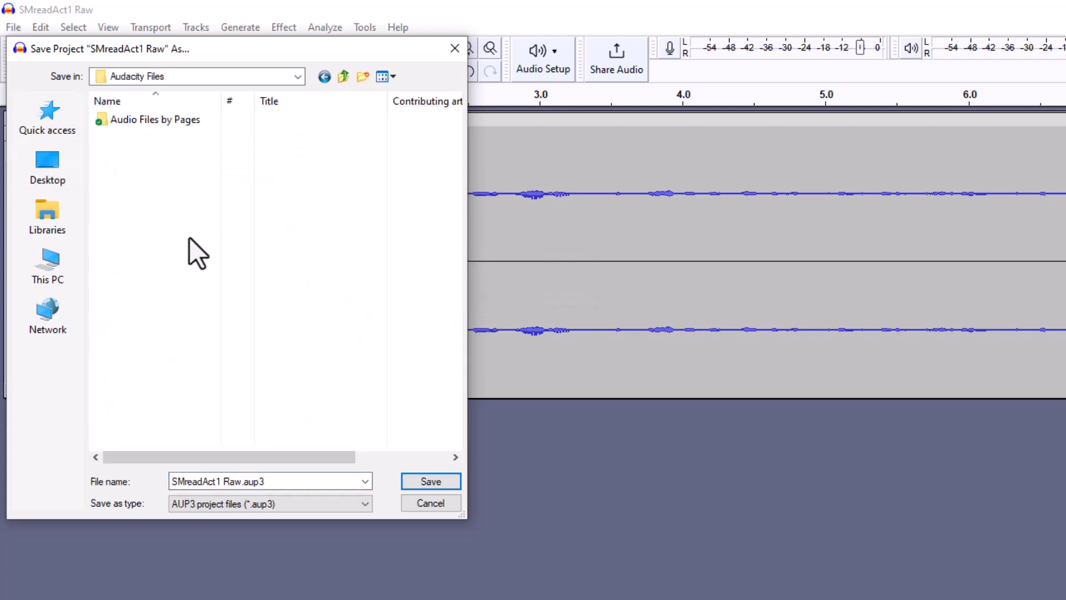
pyautogui.click(275, 482)
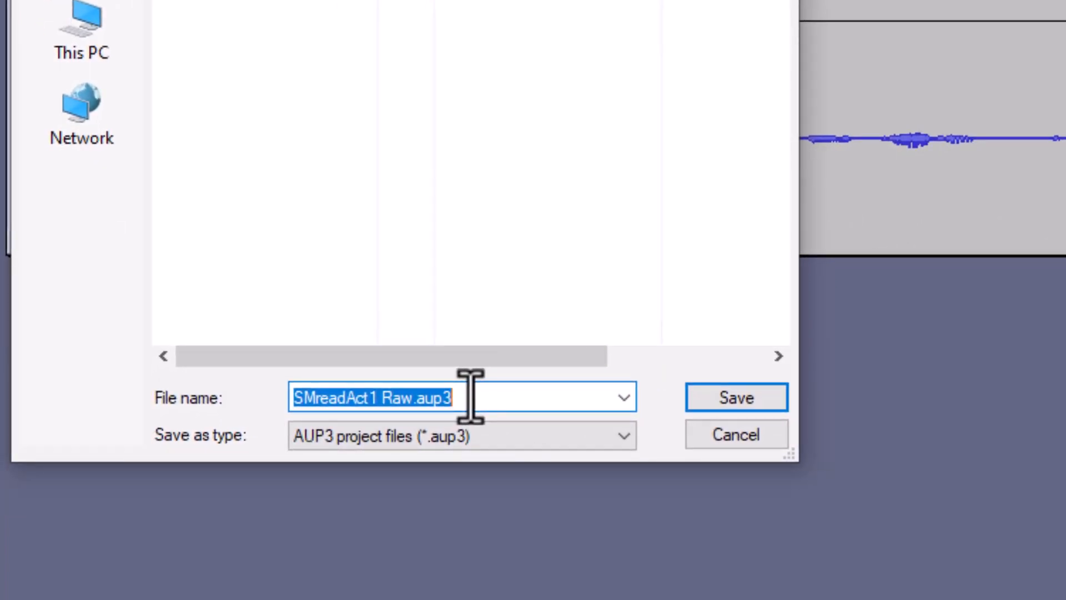
pyautogui.write('Ouiser Audio Raw')
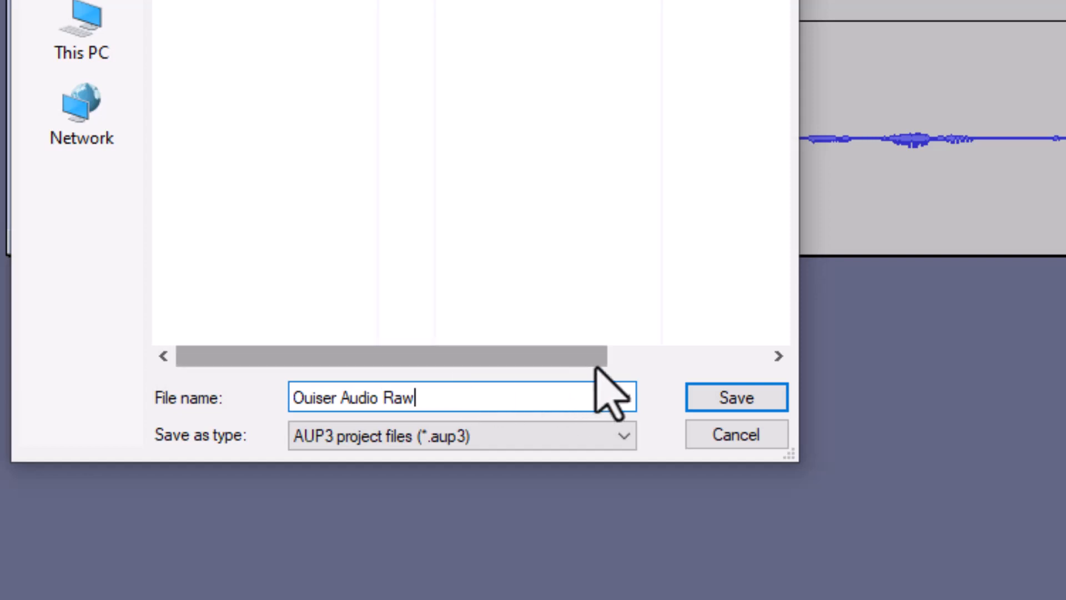
pyautogui.click(728, 397)
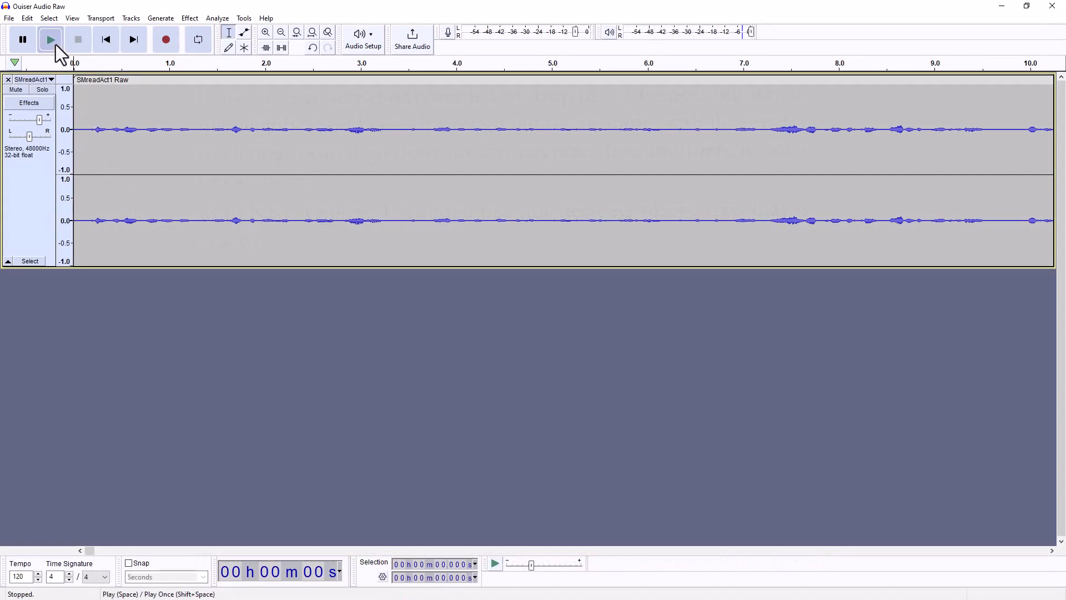
# Step: Play through the first page's audio, place the cursor in the pause at about 2 min 5.85 s, and stop playback
pyautogui.click(56, 45)
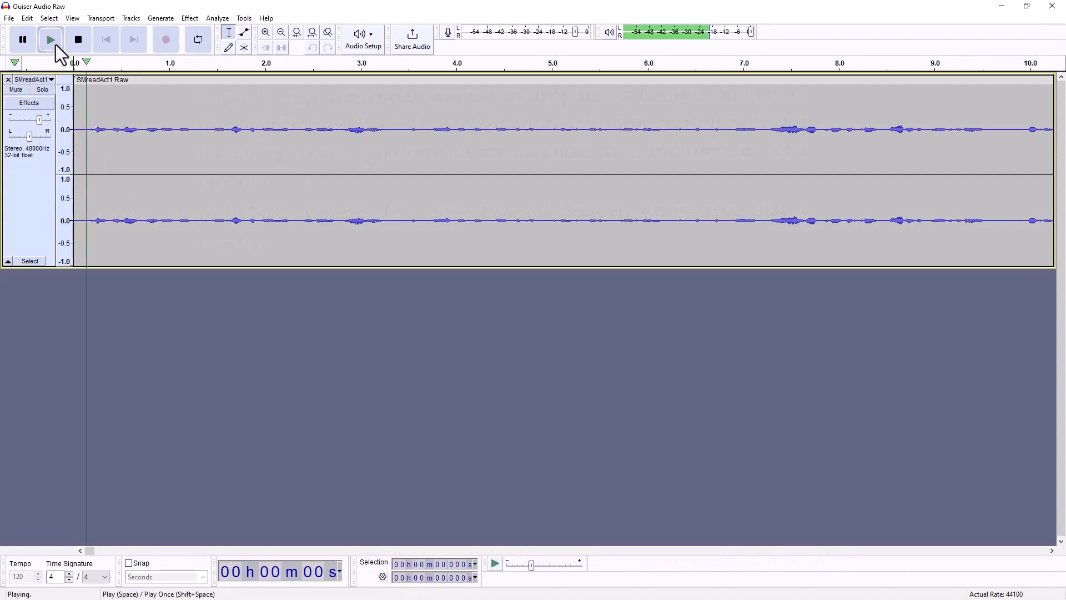
pyautogui.click(83, 41)
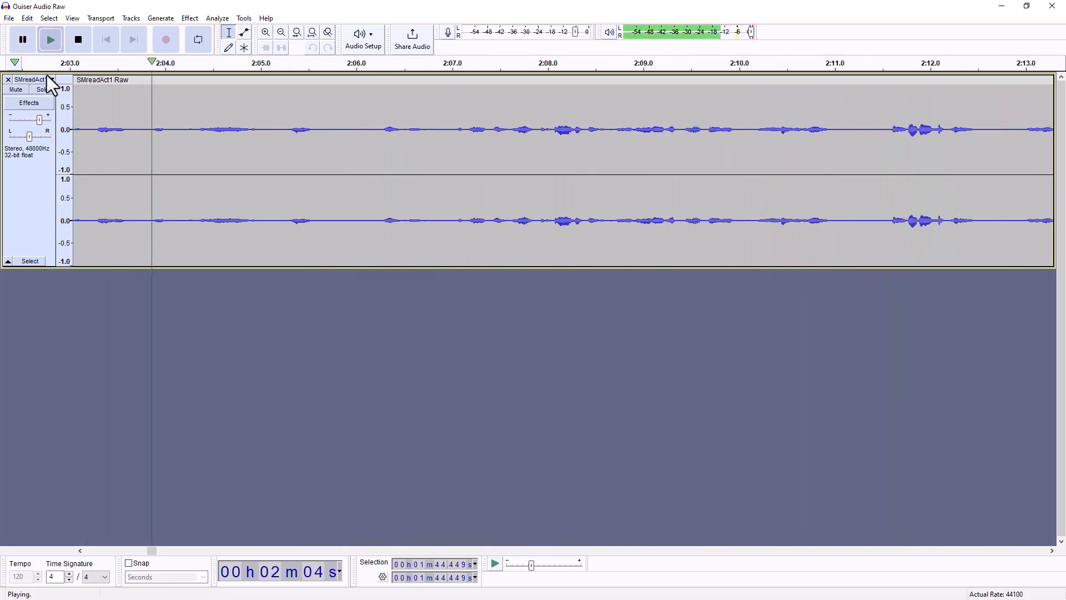
pyautogui.click(342, 139)
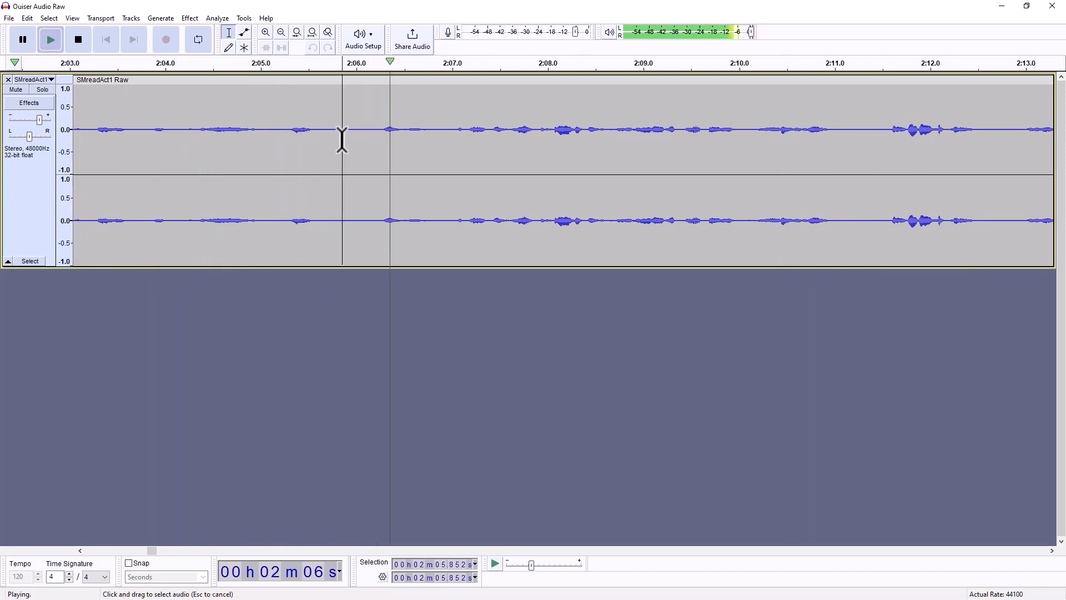
pyautogui.click(78, 37)
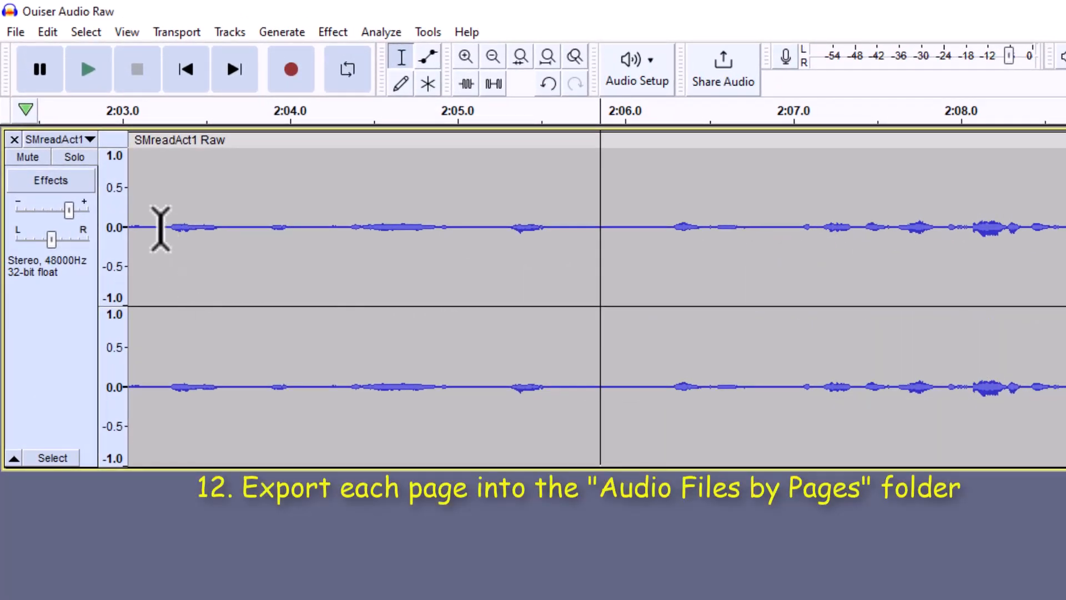
# Step: Select the audio from the track's start to the cursor and set up its audio export as Page 28, limited to the current selection
pyautogui.click(86, 32)
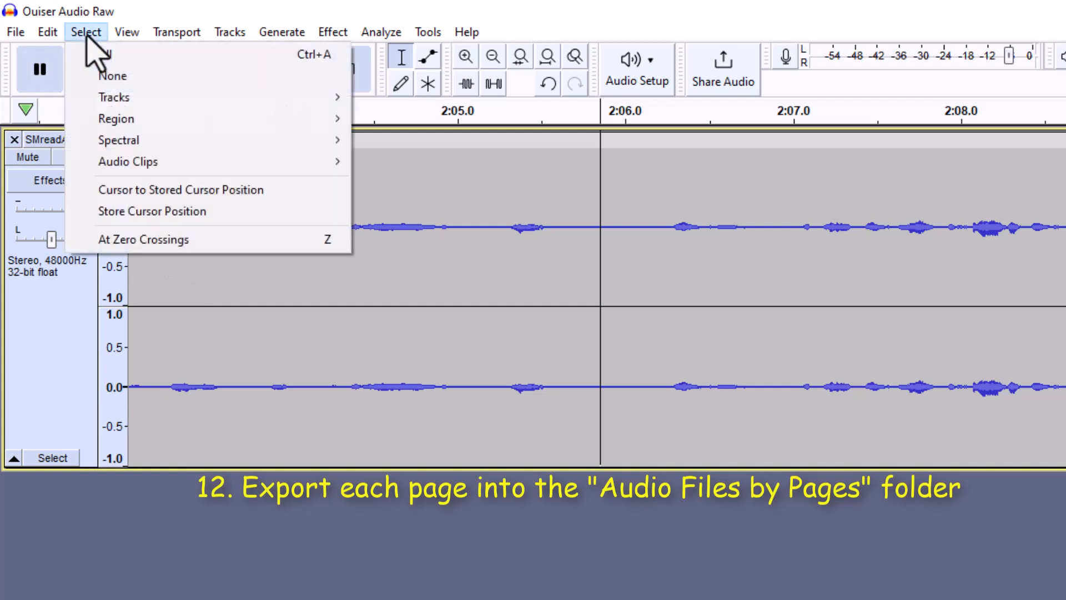
pyautogui.moveTo(118, 119)
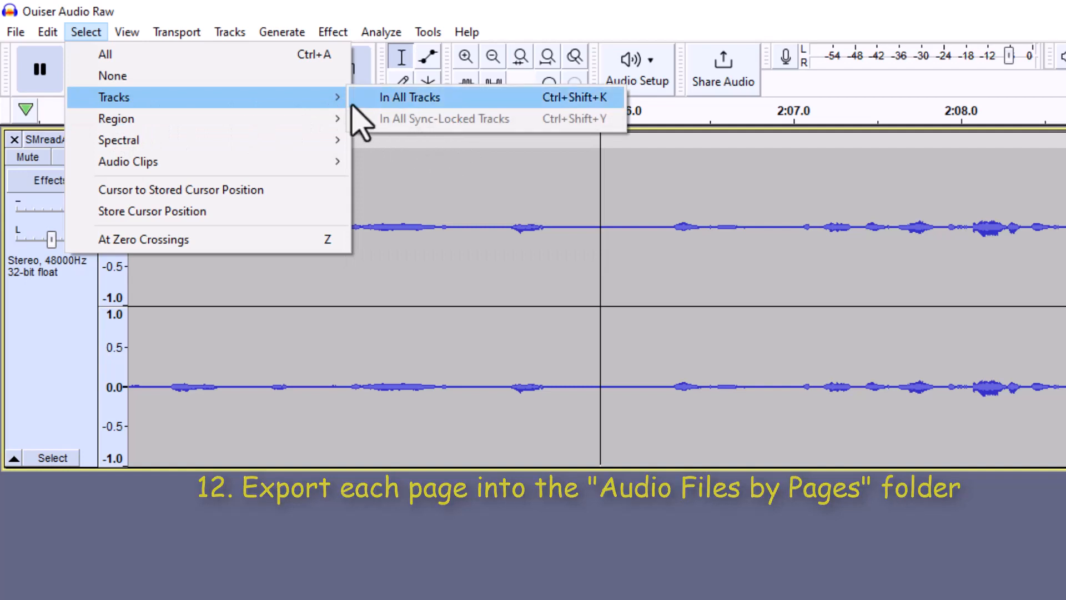
pyautogui.moveTo(331, 118)
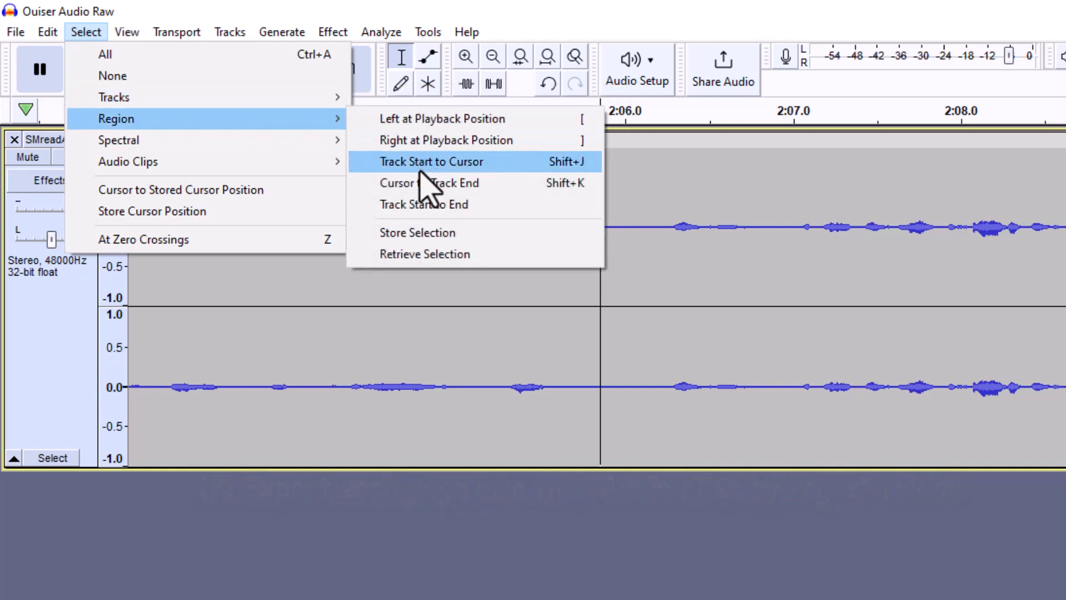
pyautogui.click(428, 164)
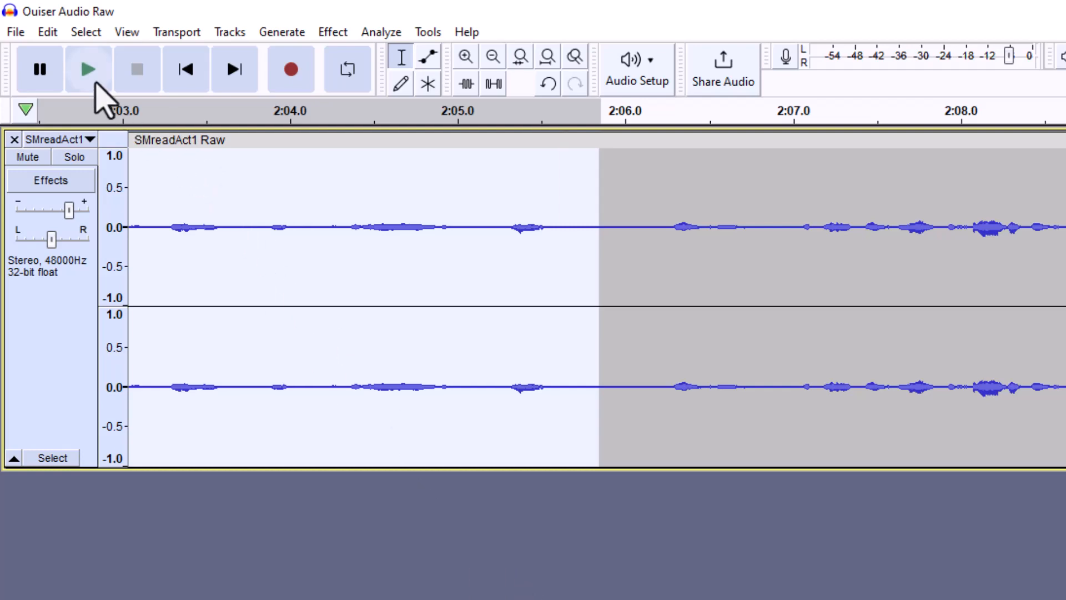
pyautogui.click(16, 32)
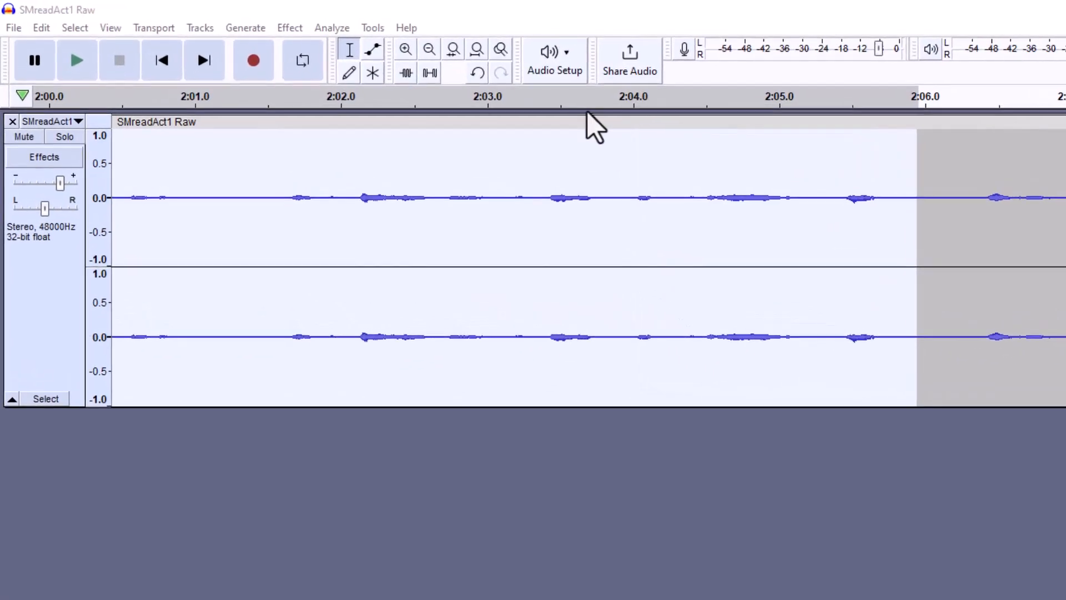
pyautogui.click(14, 29)
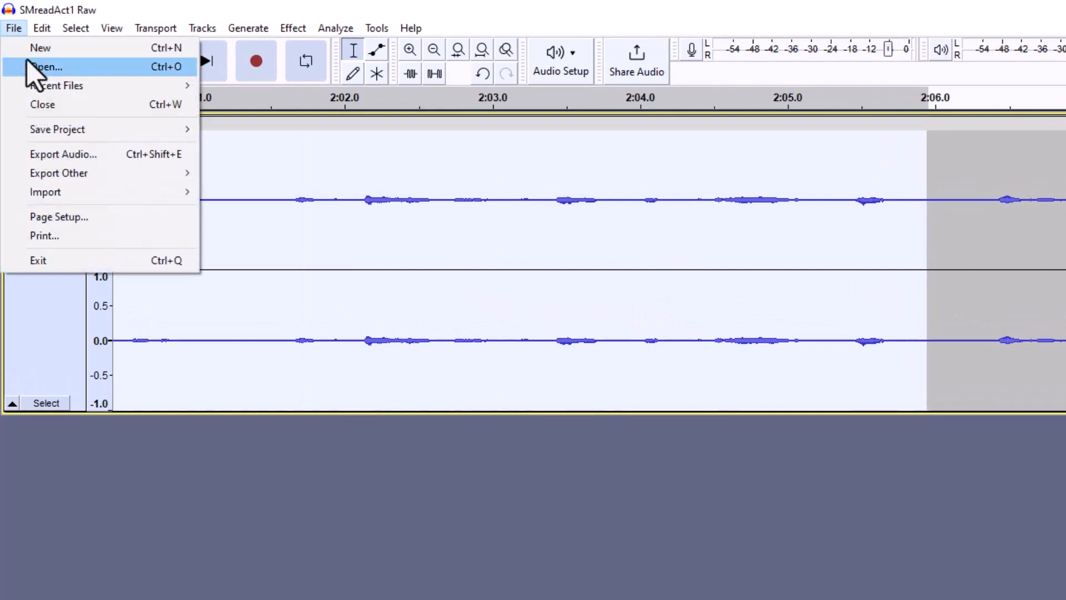
pyautogui.click(58, 157)
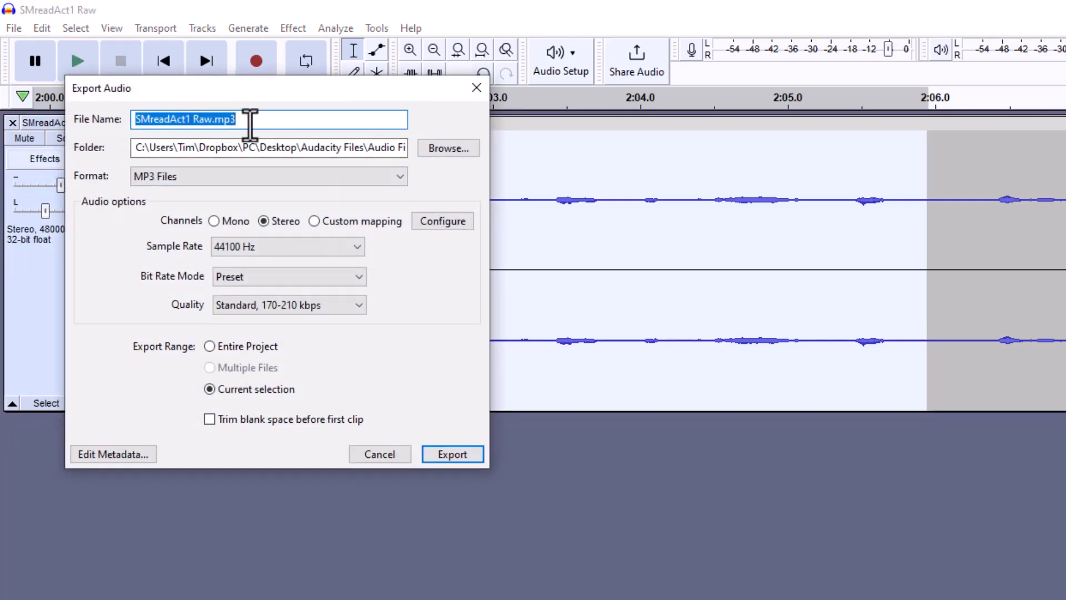
pyautogui.write('Page 28')
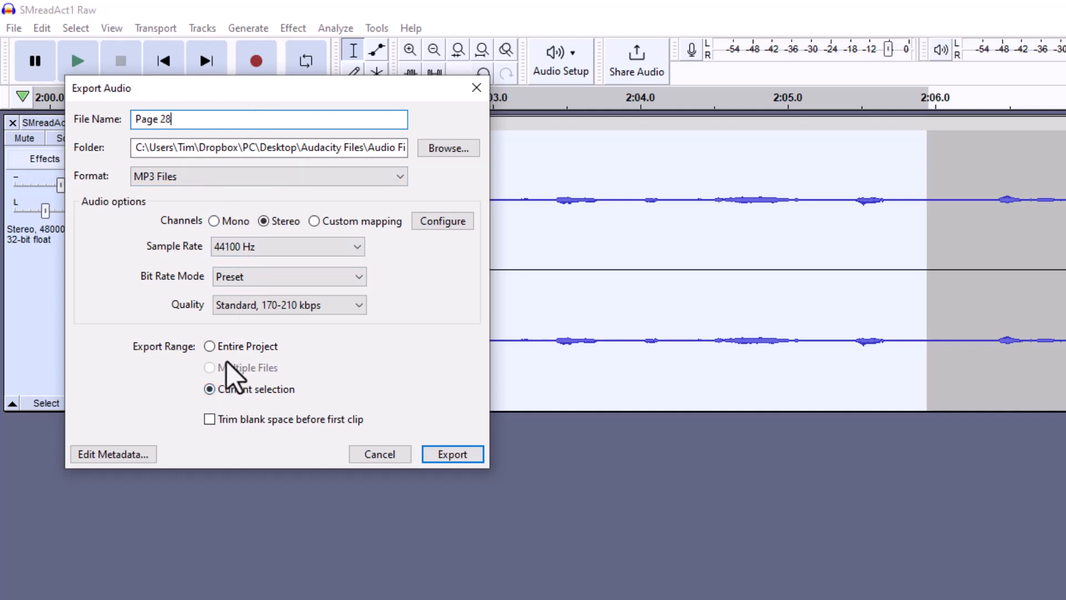
pyautogui.click(233, 391)
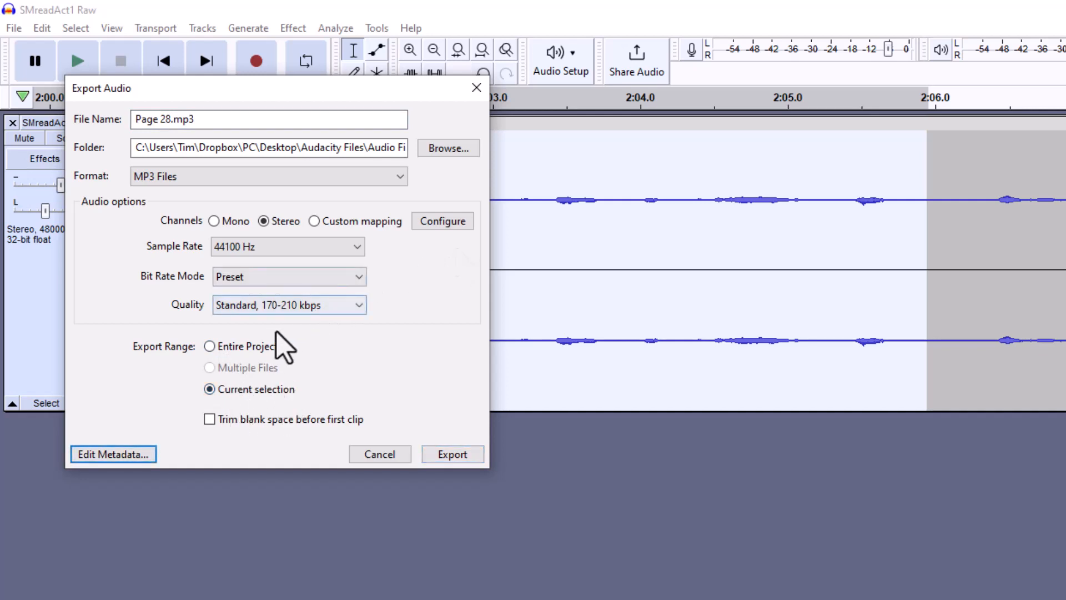
# Step: Fill the export's metadata tags with artist Ouiser, track title Page 28, year 2023 and comment Lewis and Young Entertainment
pyautogui.click(113, 455)
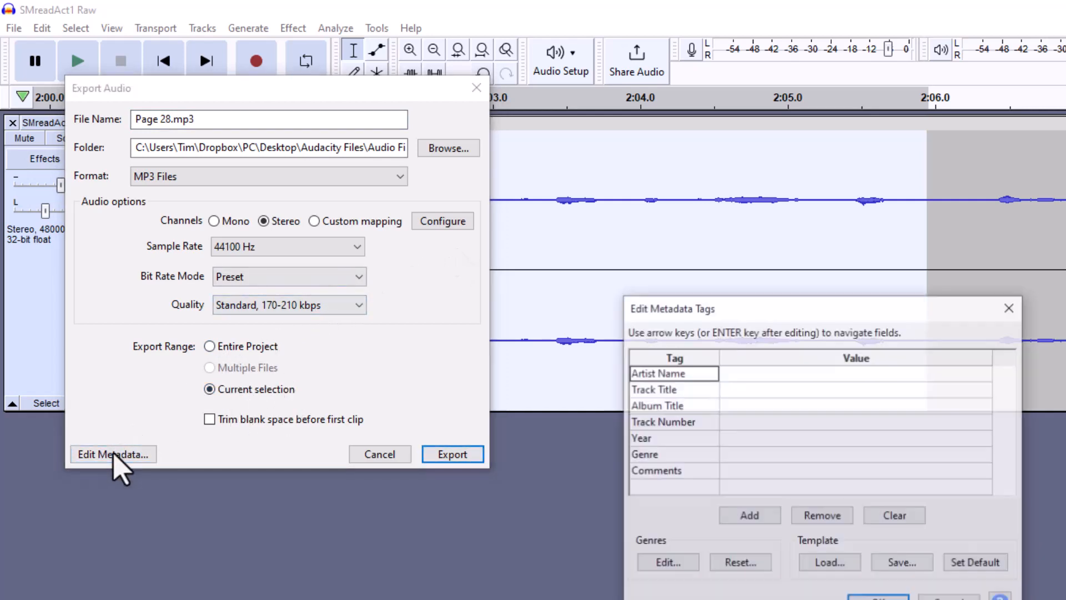
pyautogui.click(747, 375)
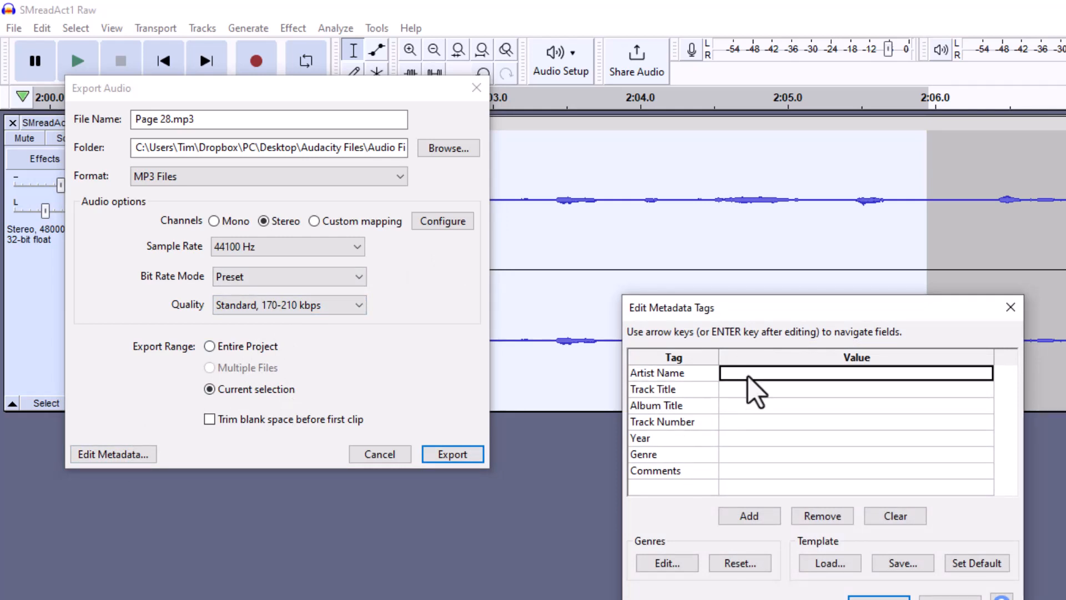
pyautogui.write('Ouiser')
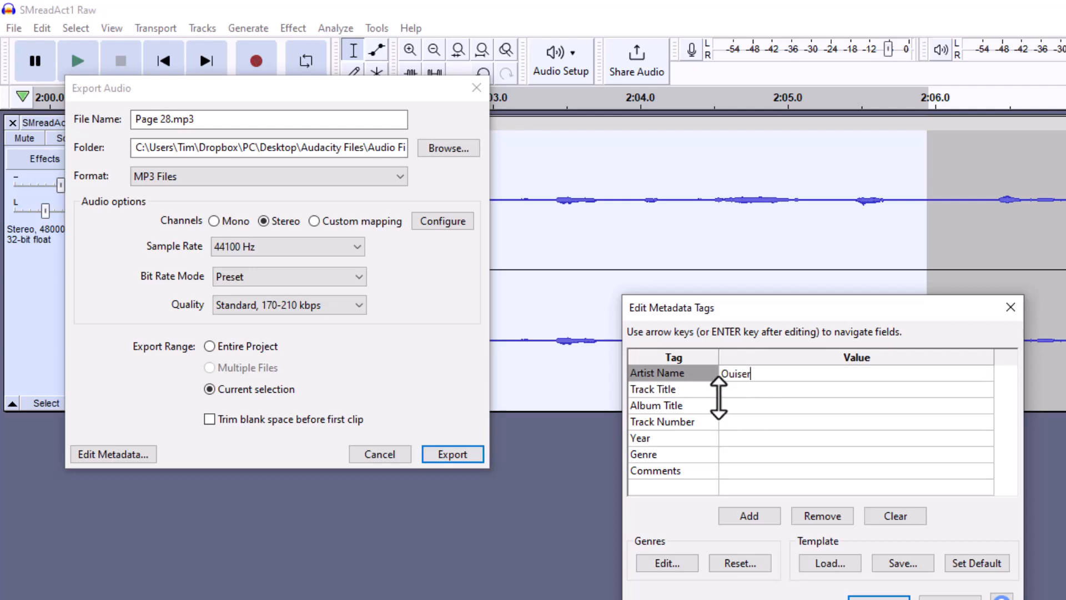
pyautogui.click(753, 392)
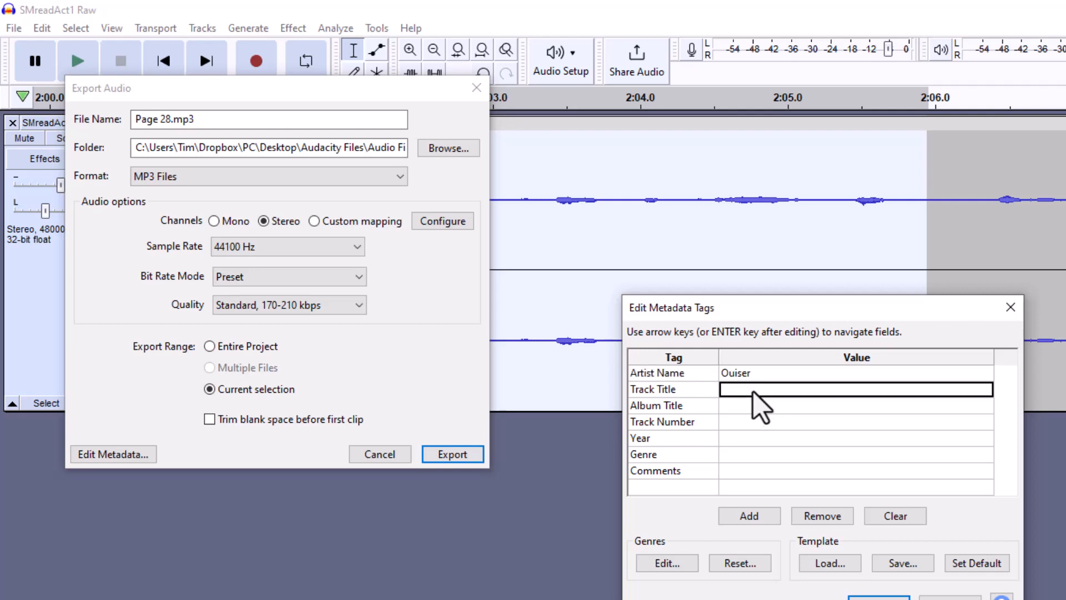
pyautogui.write('Page 28')
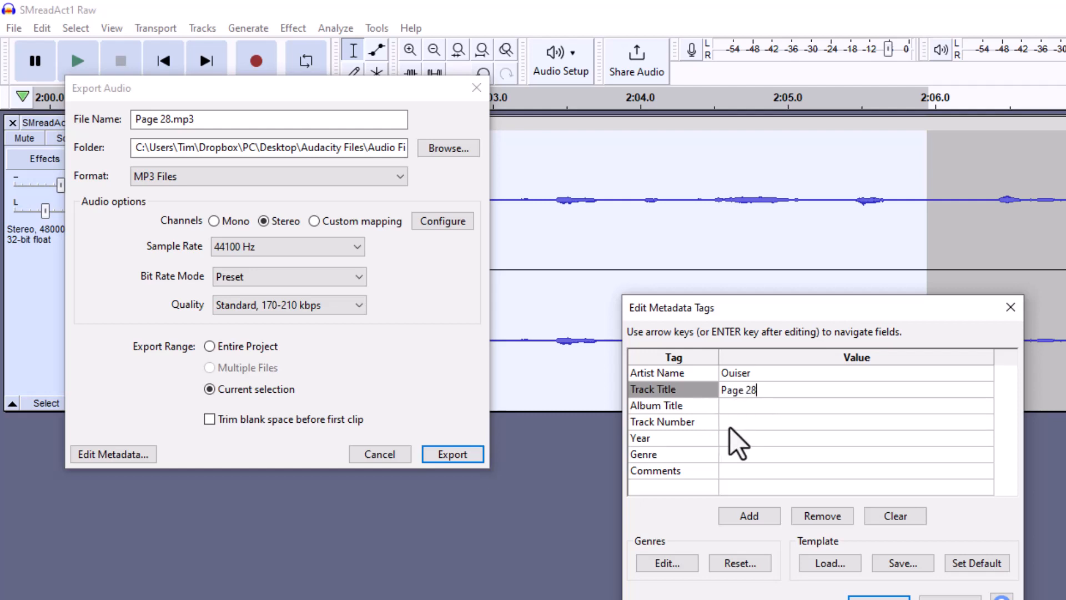
pyautogui.click(732, 442)
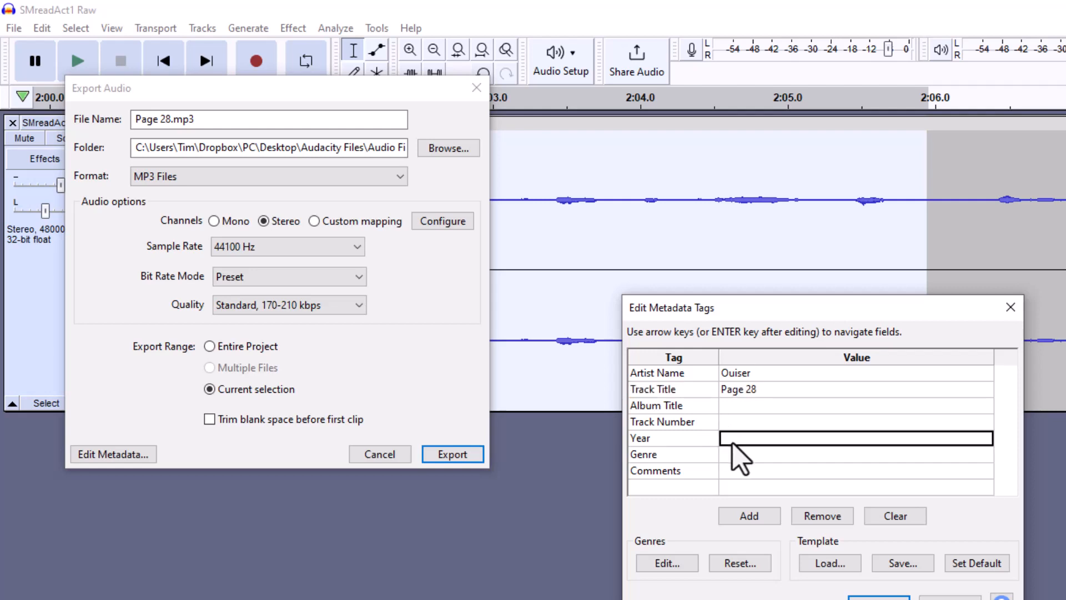
pyautogui.write('2023')
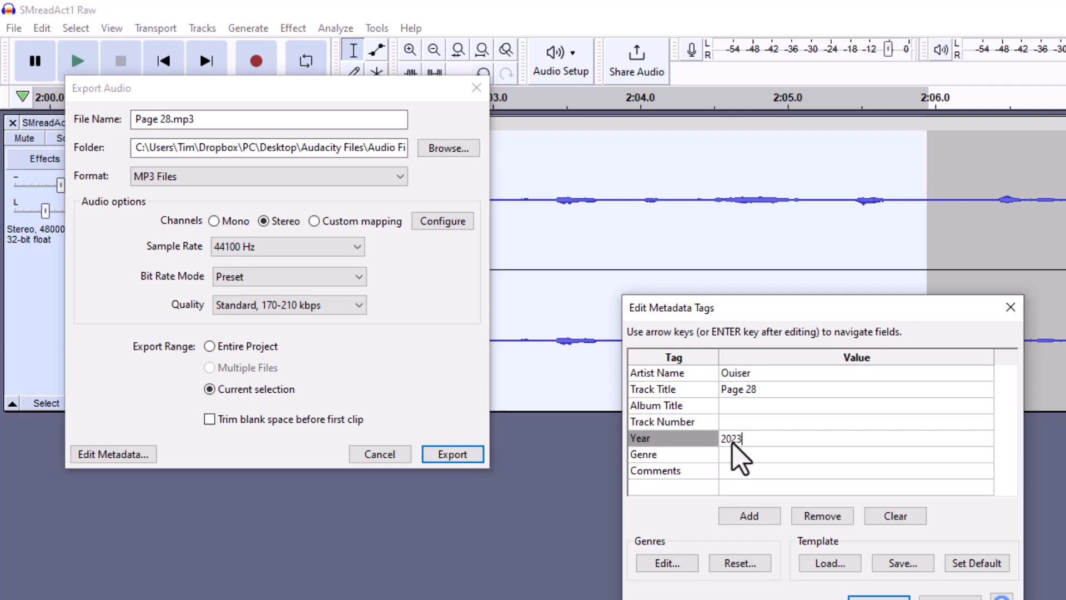
pyautogui.click(741, 472)
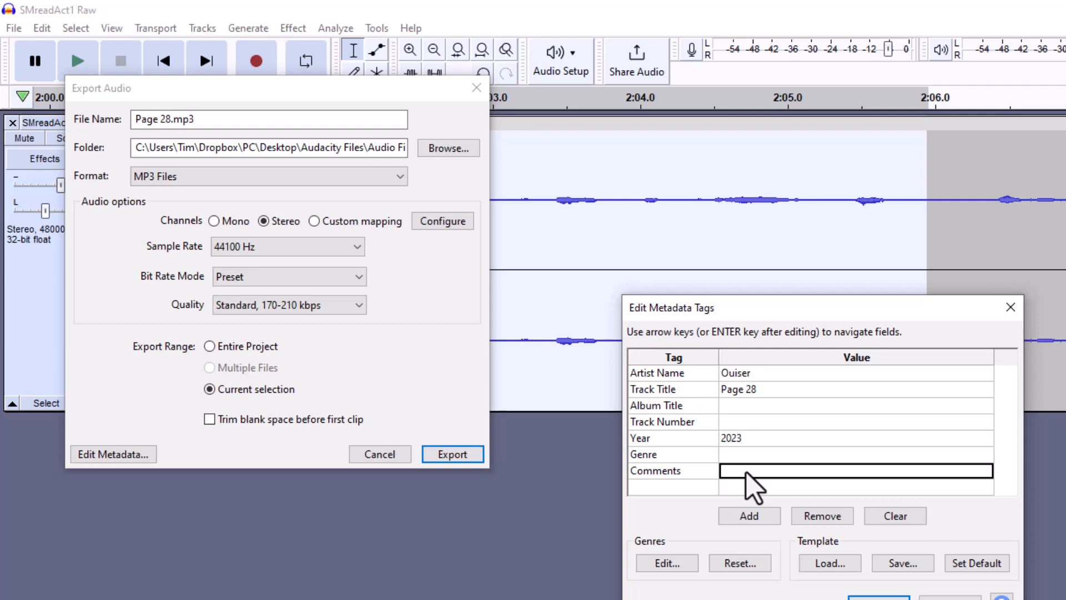
pyautogui.write('Lewi')
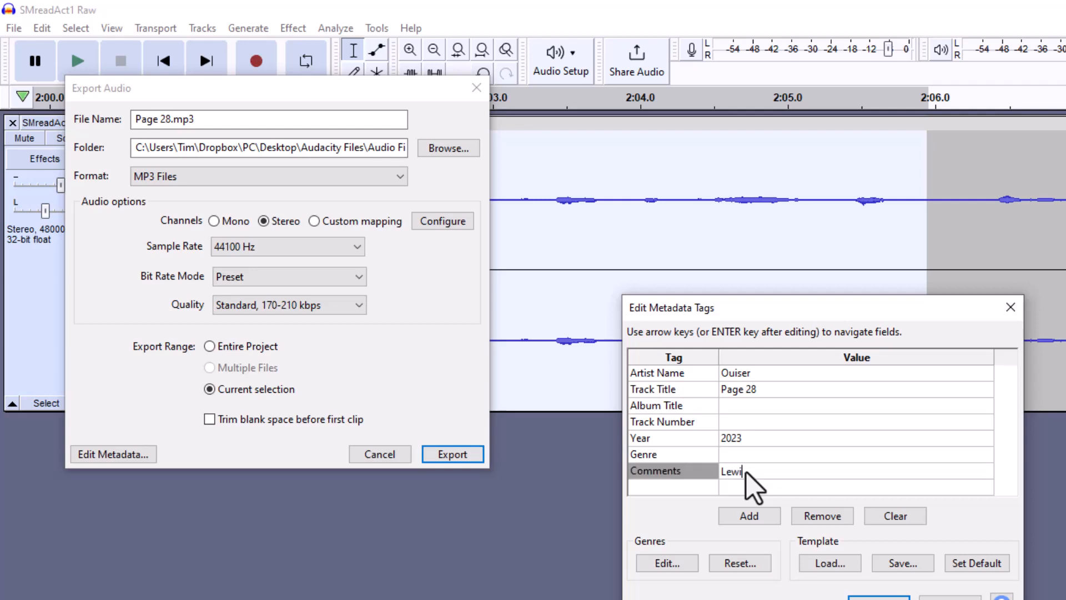
pyautogui.write('s and Young Entertain')
pyautogui.write('ment')
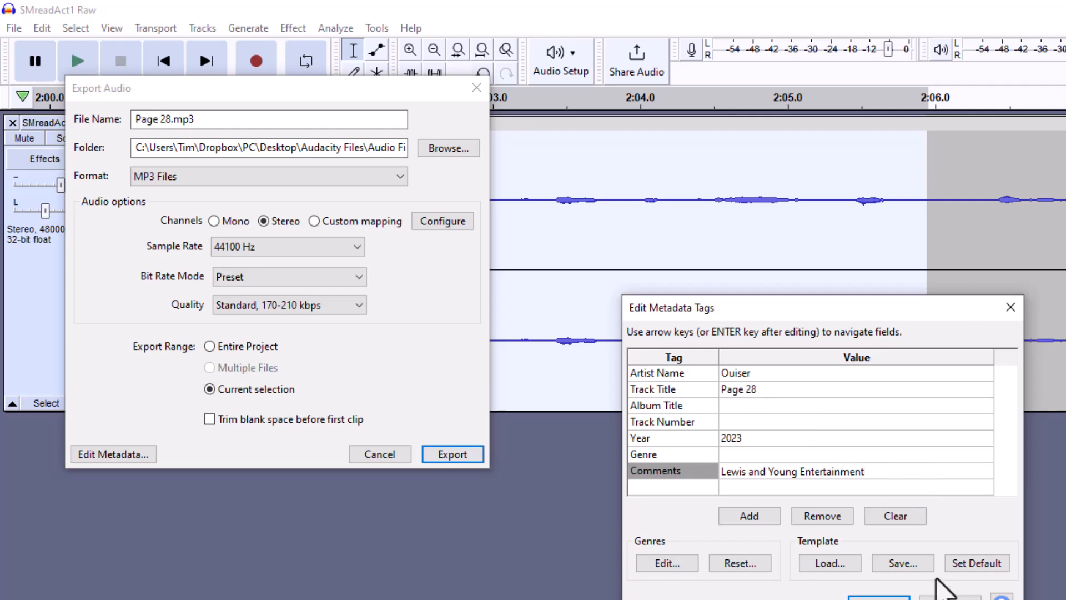
pyautogui.click(879, 597)
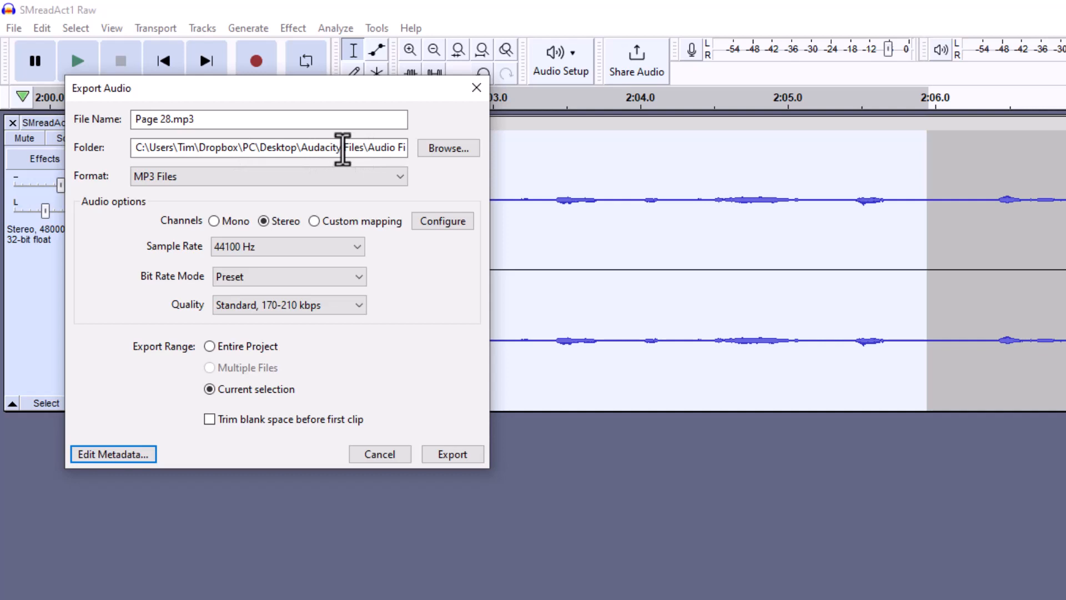
# Step: Set the export location to the Audio Files by Pages folder inside Audacity Files on the Desktop
pyautogui.click(444, 149)
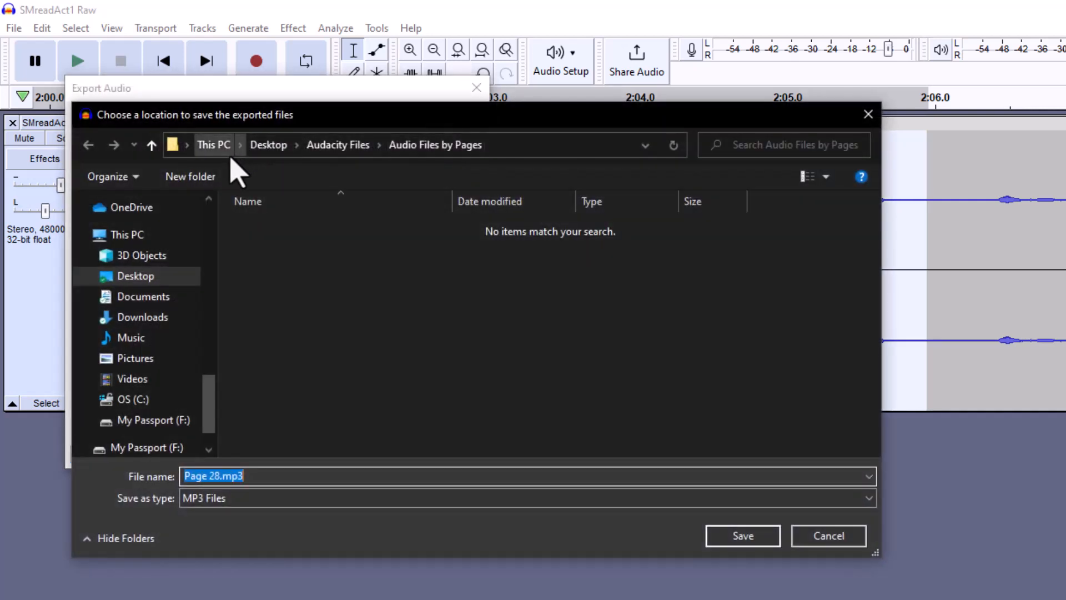
pyautogui.click(268, 145)
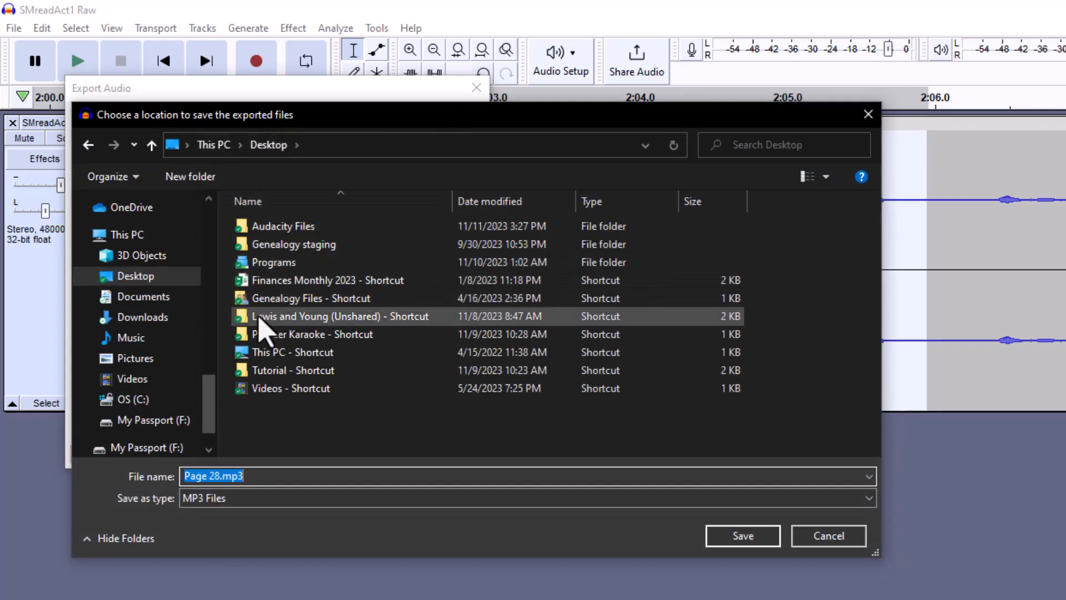
pyautogui.doubleClick(258, 233)
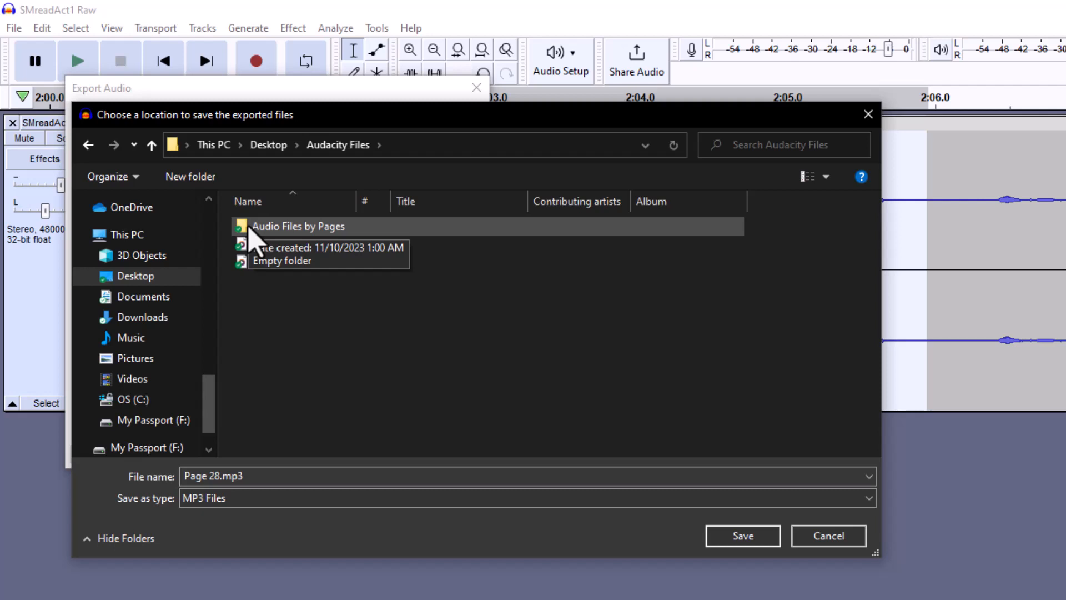
pyautogui.doubleClick(249, 226)
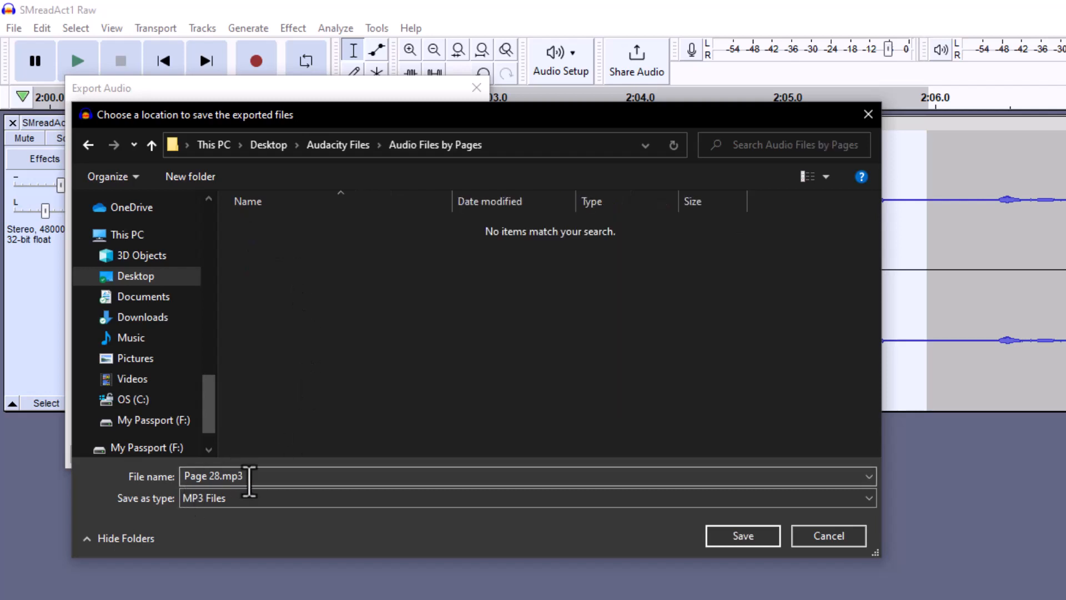
pyautogui.click(750, 537)
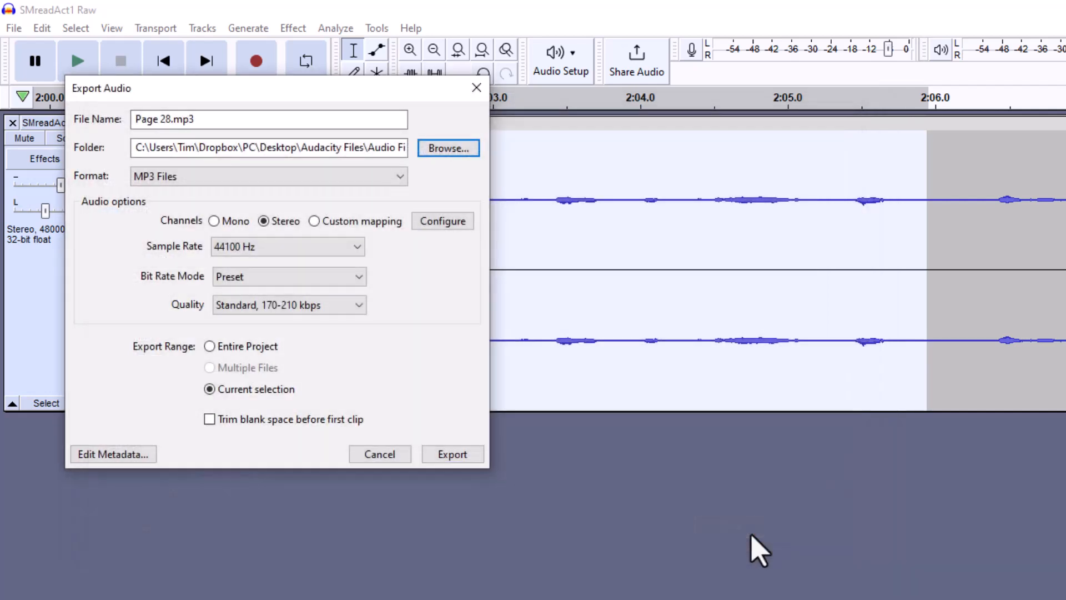
# Step: Export the current selection as Page 28.mp3 and delete the exported page's audio from the track
pyautogui.click(445, 455)
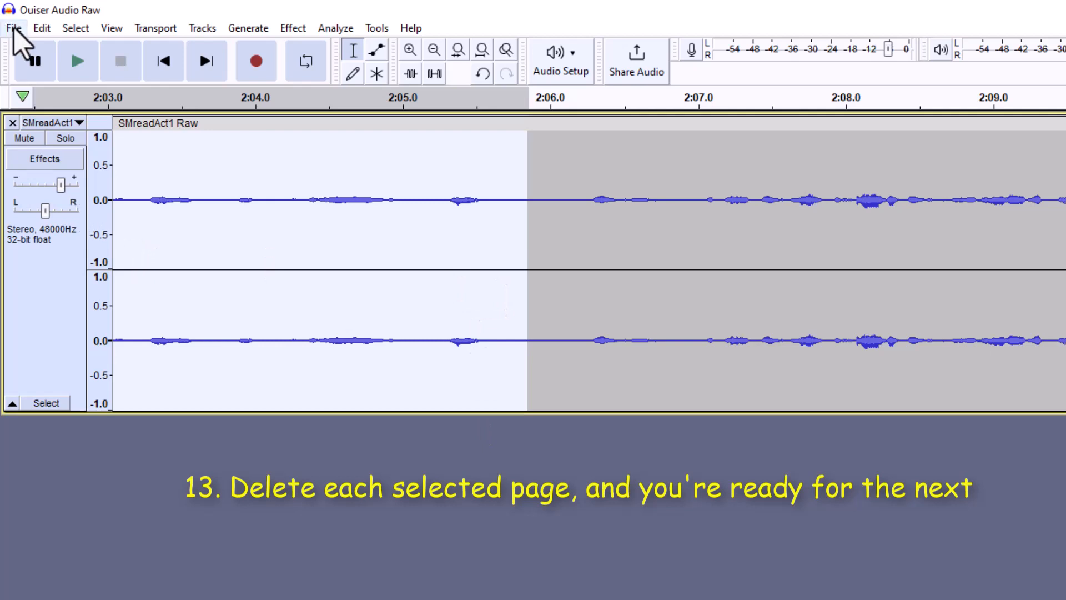
pyautogui.click(36, 28)
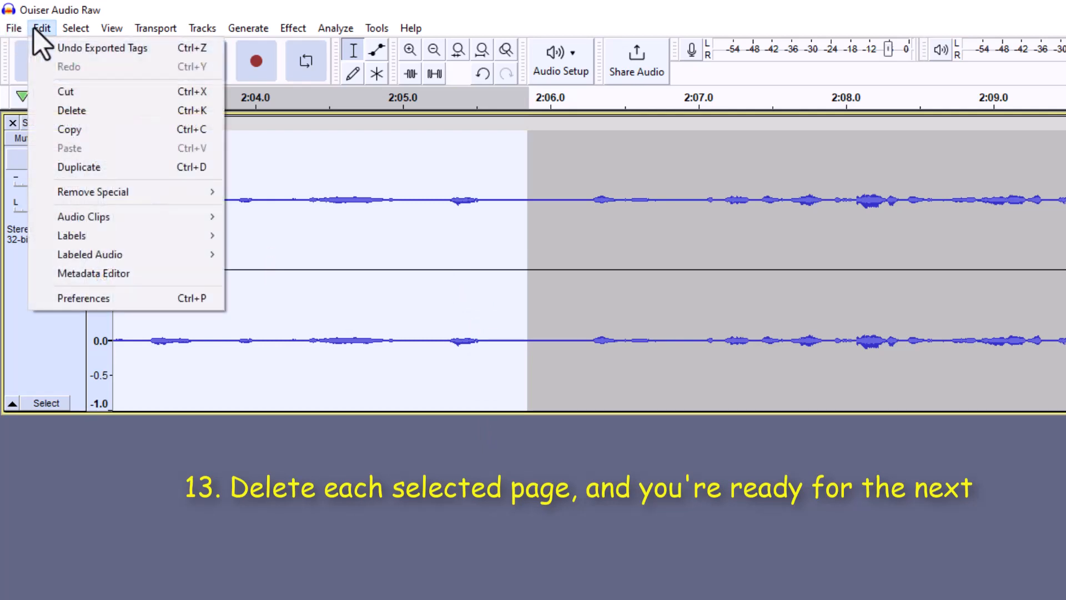
pyautogui.click(72, 111)
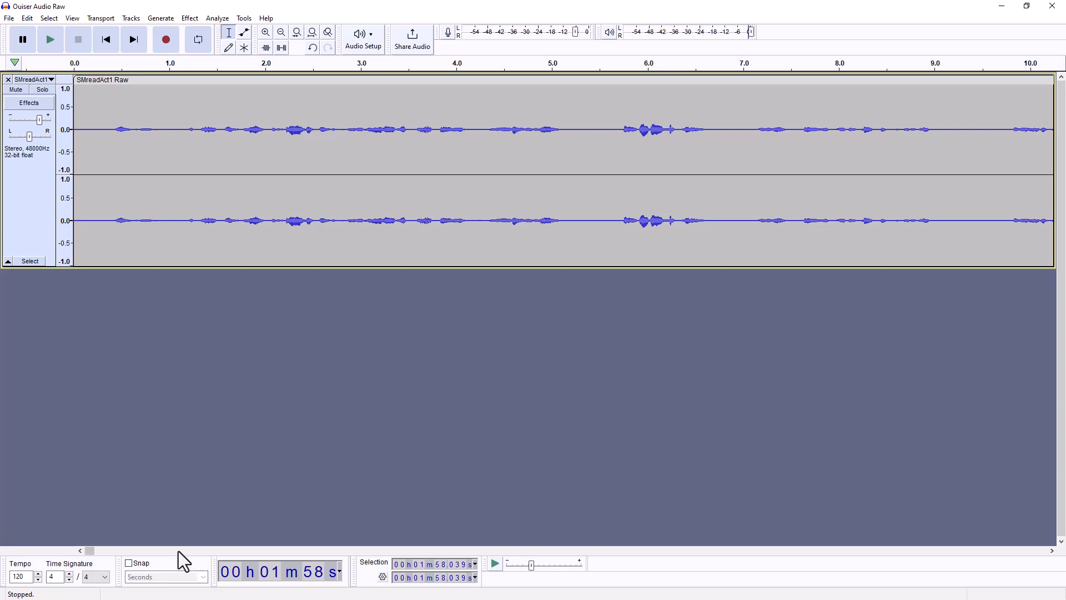
# Step: Play the remaining track from about 1 min 29 s to find an unwanted passage, and stop playback
pyautogui.click(178, 551)
pyautogui.click(198, 552)
pyautogui.click(197, 552)
pyautogui.click(198, 552)
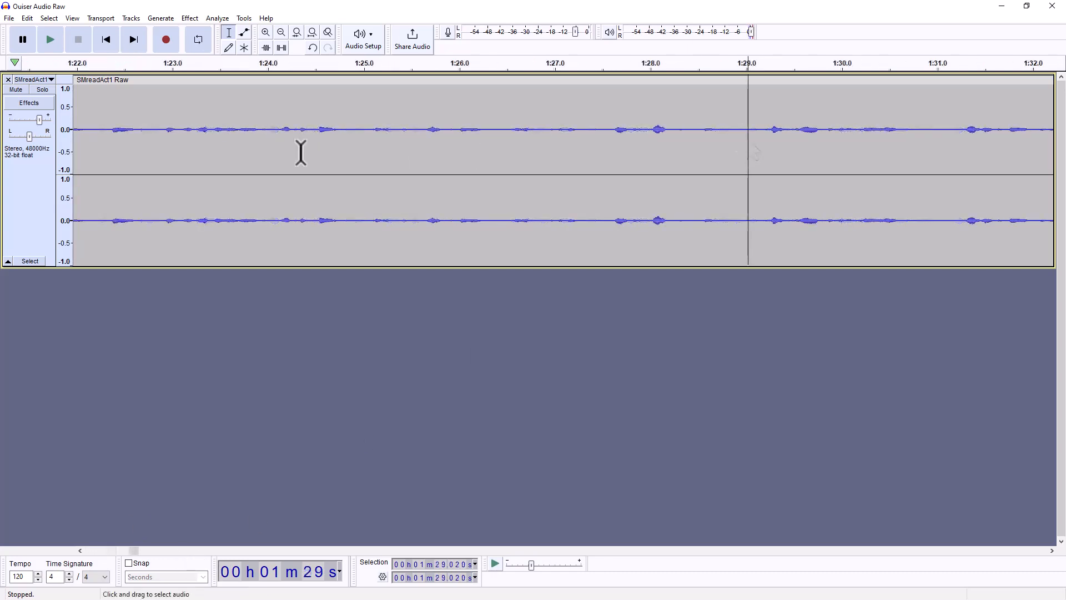
pyautogui.click(51, 38)
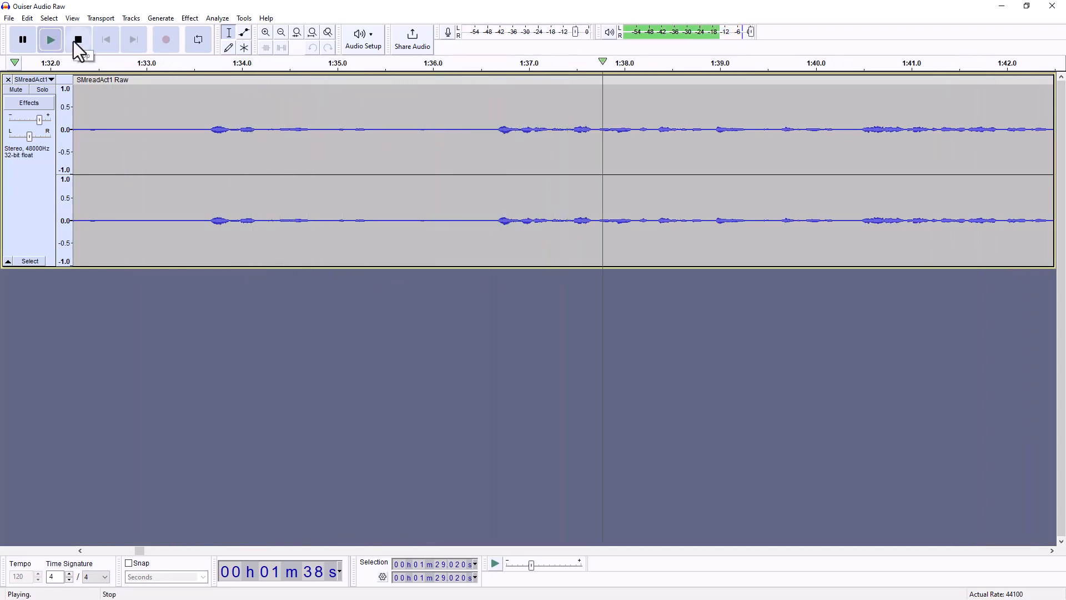
pyautogui.click(77, 41)
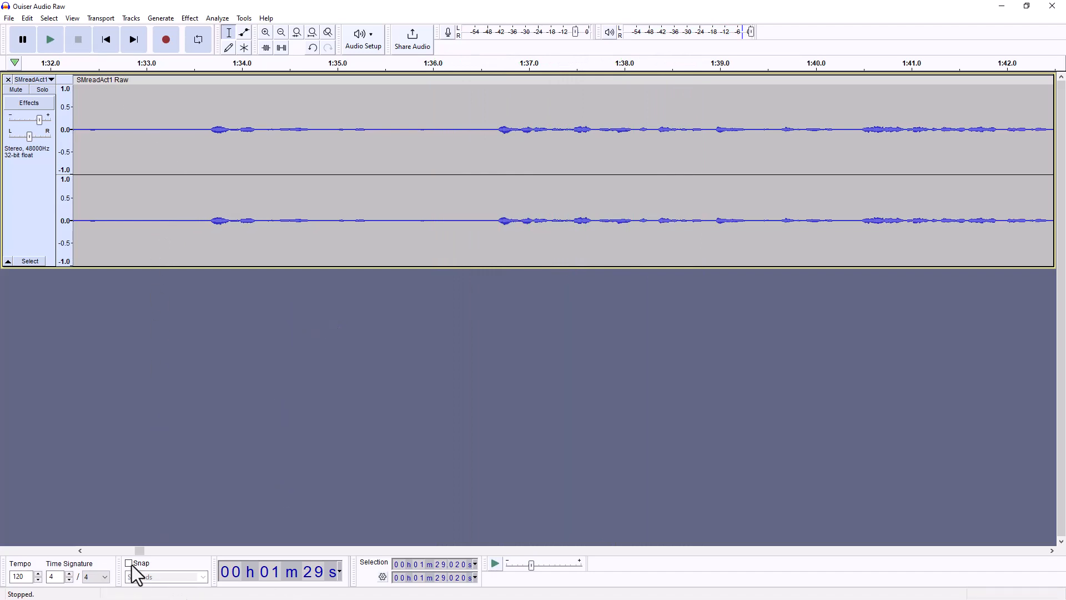
# Step: Place the cursor in the pause at about 1 min 30.8 s, play the passage from there, and stop playback
pyautogui.moveTo(140, 552); pyautogui.dragTo(138, 552)
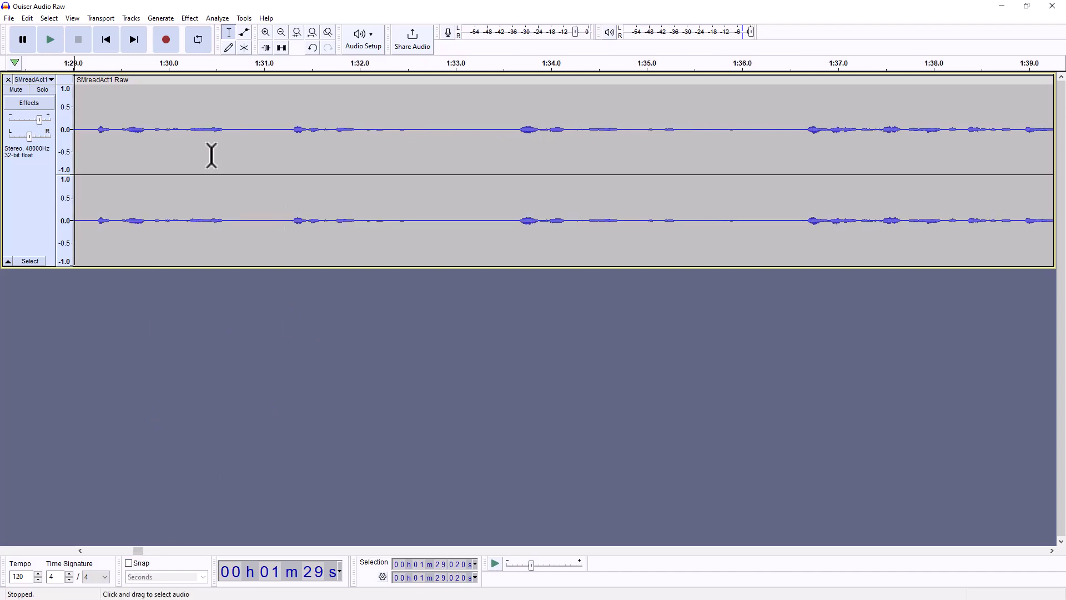
pyautogui.click(243, 131)
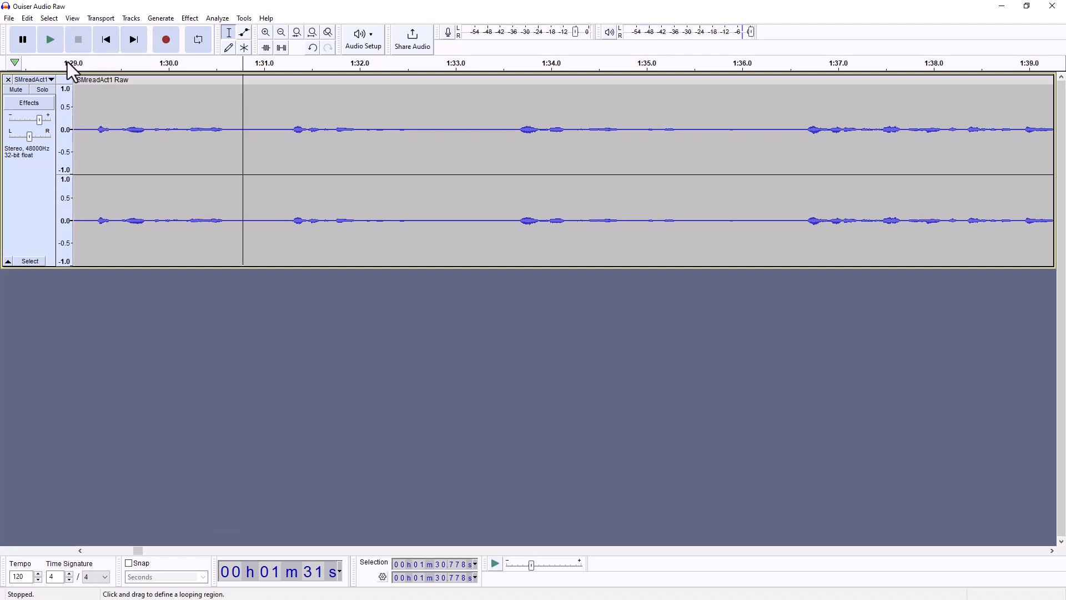
pyautogui.click(50, 40)
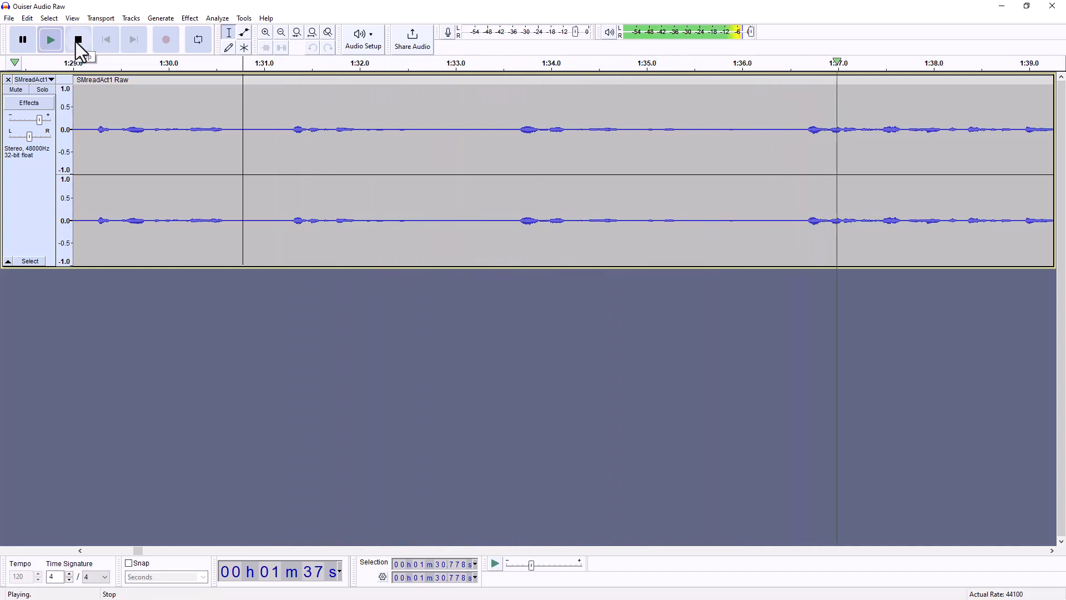
pyautogui.click(78, 40)
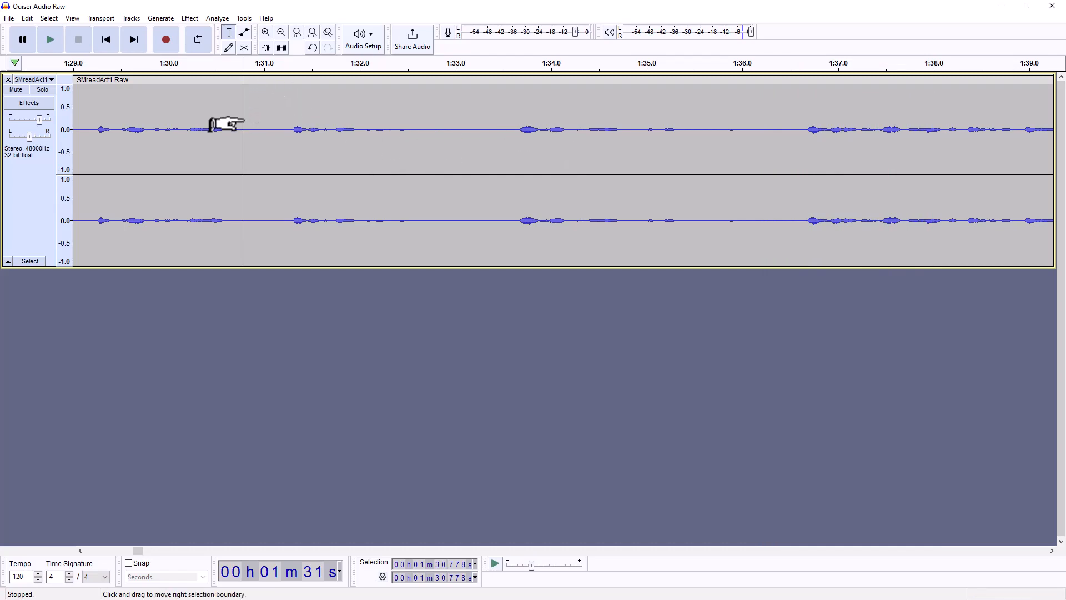
# Step: Select the passage from the cursor to about 1 min 36.4 s and delete it from the track
pyautogui.moveTo(243, 122); pyautogui.dragTo(777, 138)
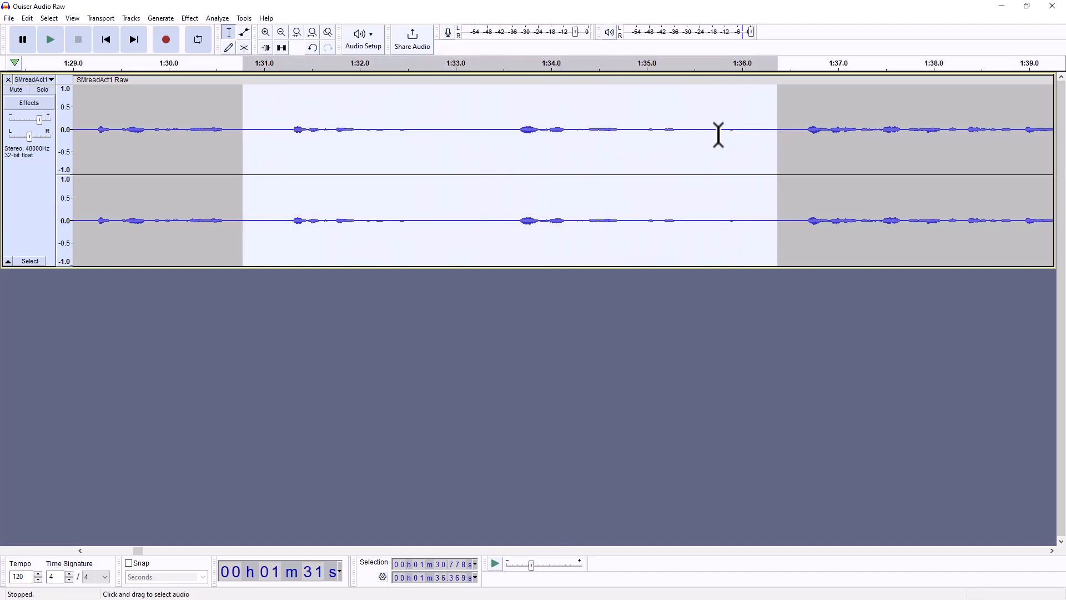
pyautogui.click(28, 19)
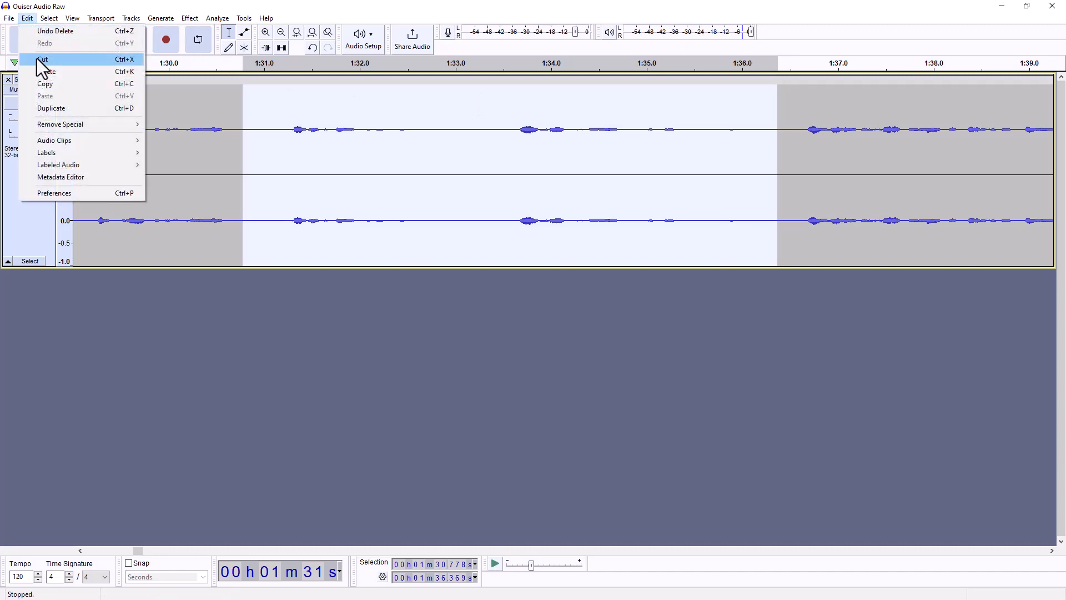
pyautogui.click(45, 72)
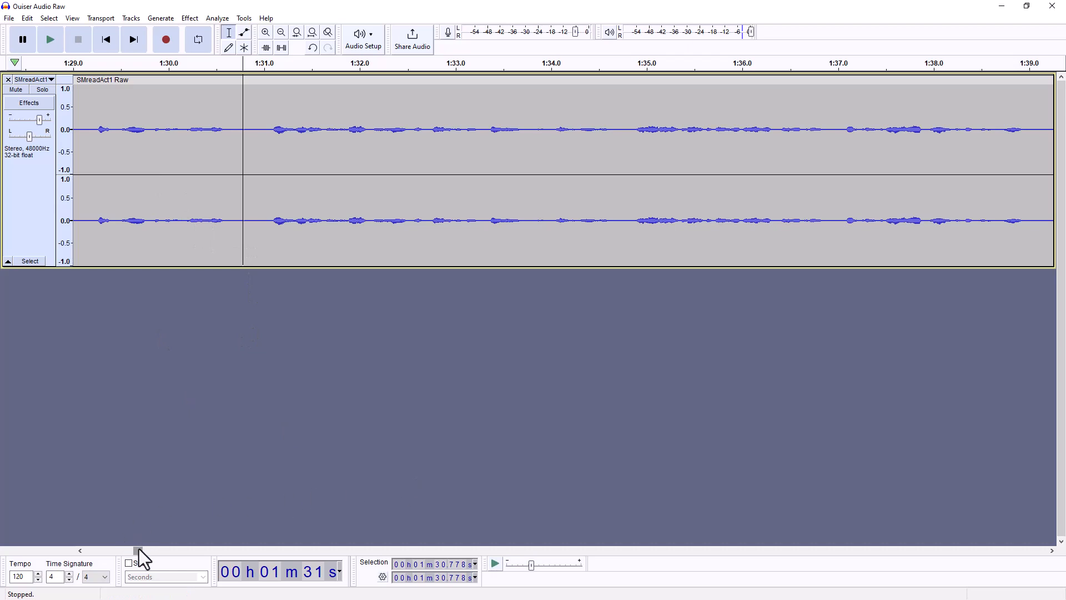
# Step: Play the track from about 1 min 27.3 s to check the audio across the cut, and stop playback
pyautogui.moveTo(139, 549); pyautogui.dragTo(138, 549)
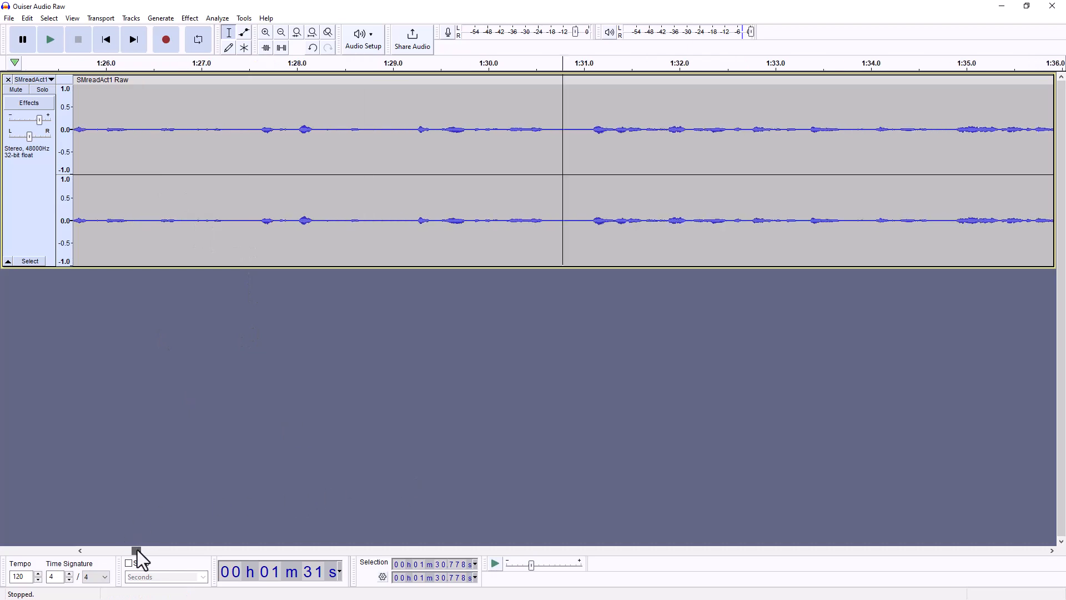
pyautogui.click(232, 138)
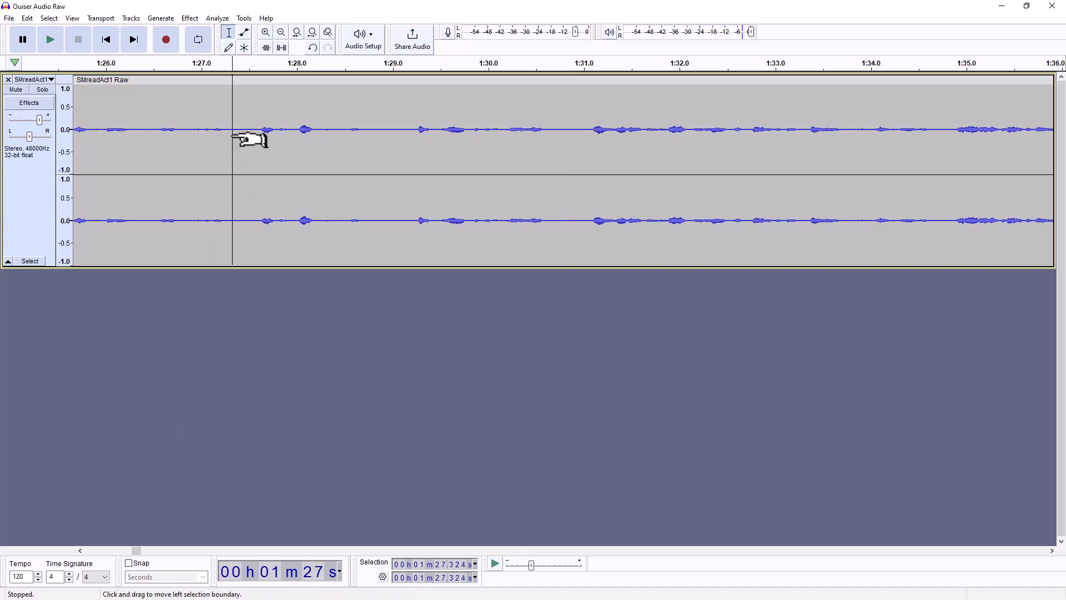
pyautogui.click(47, 44)
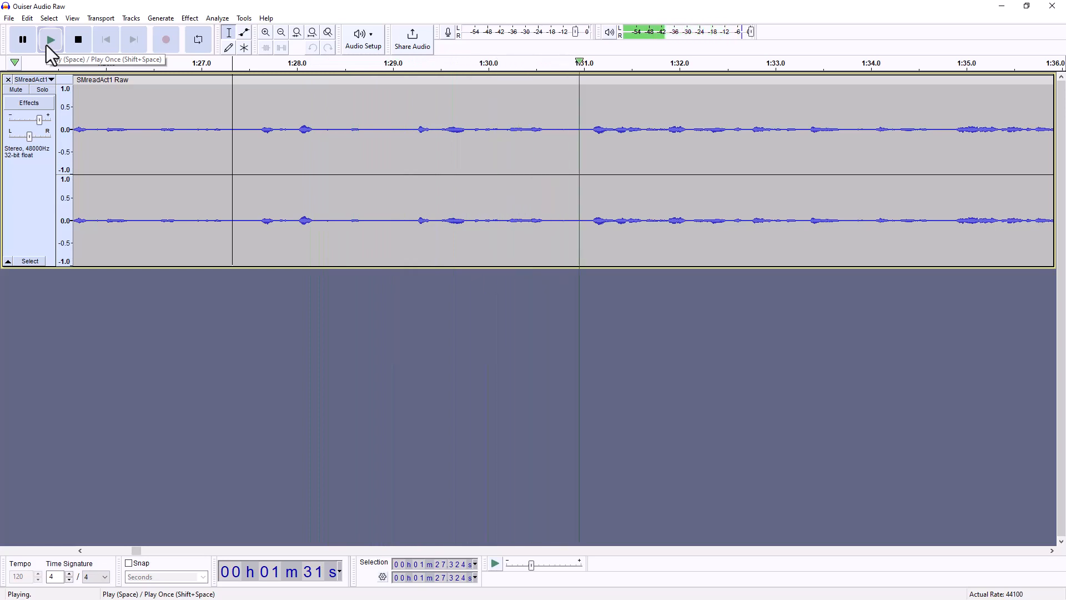
pyautogui.click(78, 40)
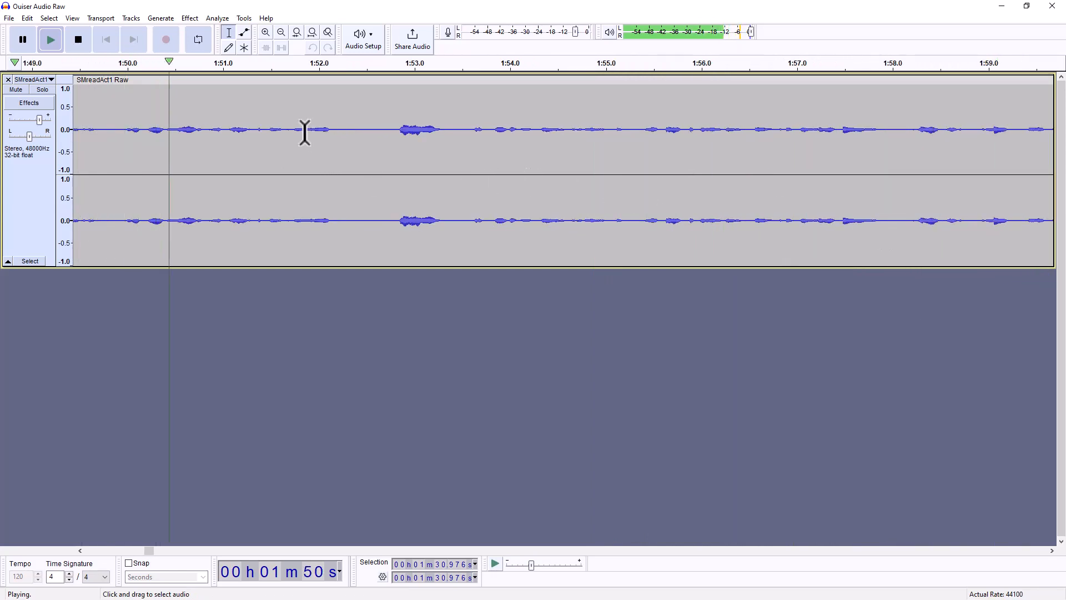
# Step: Place the cursor in the pause at about 1 min 49.85 s during playback, and stop playback
pyautogui.click(113, 156)
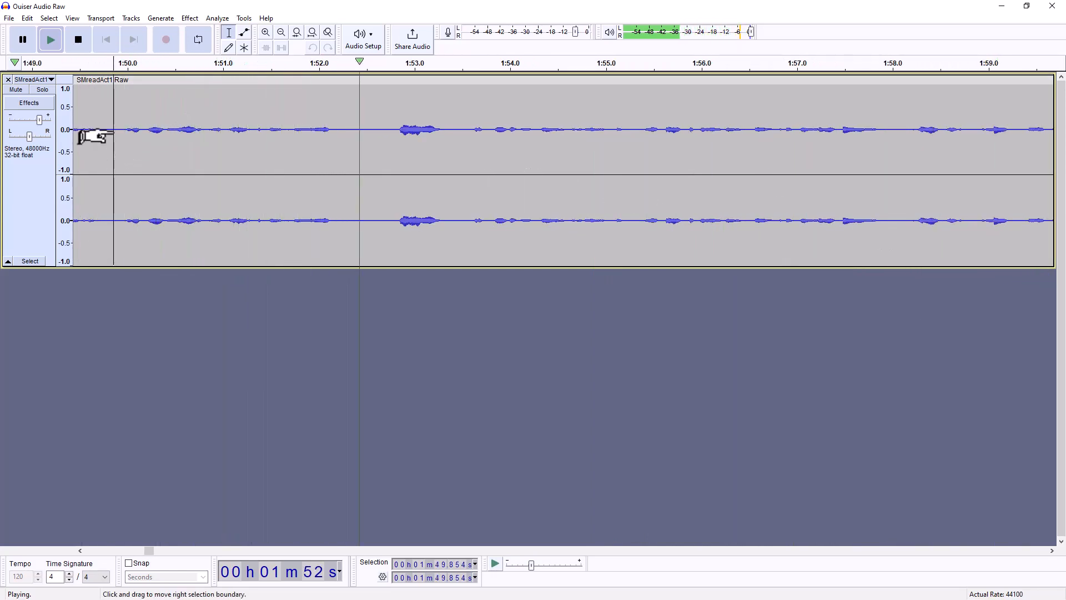
pyautogui.click(78, 40)
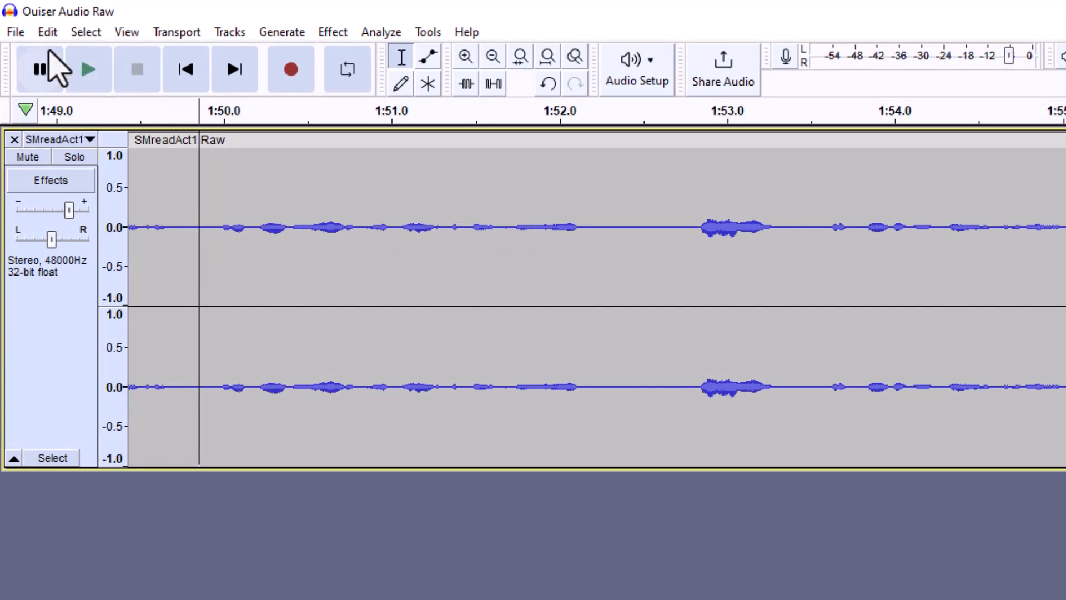
# Step: Select the audio from the track start to the cursor and set up its export as an MP3 named Page 29
pyautogui.click(90, 33)
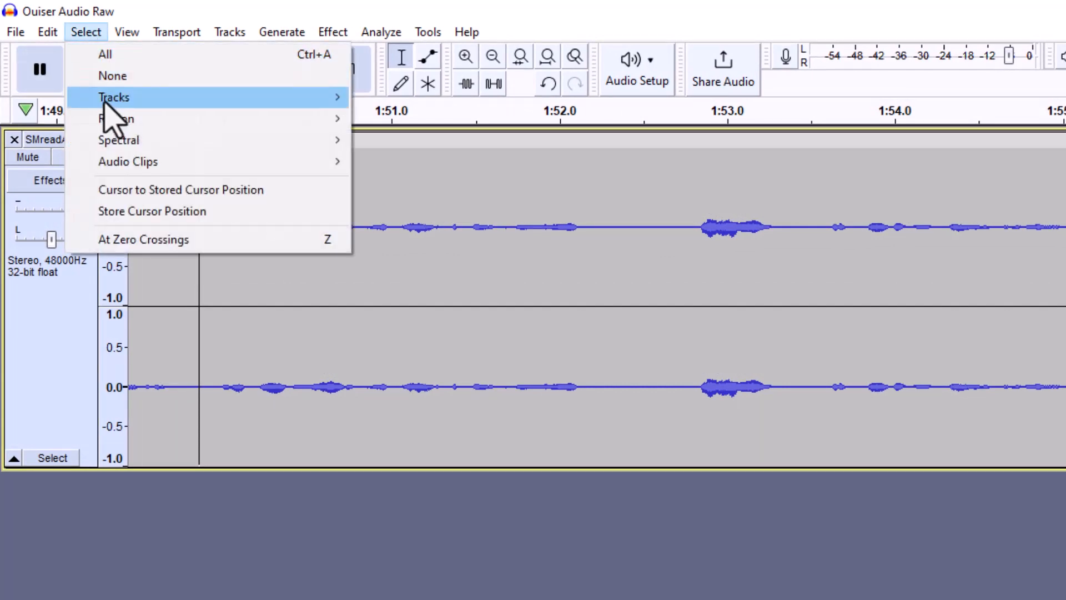
pyautogui.moveTo(114, 116)
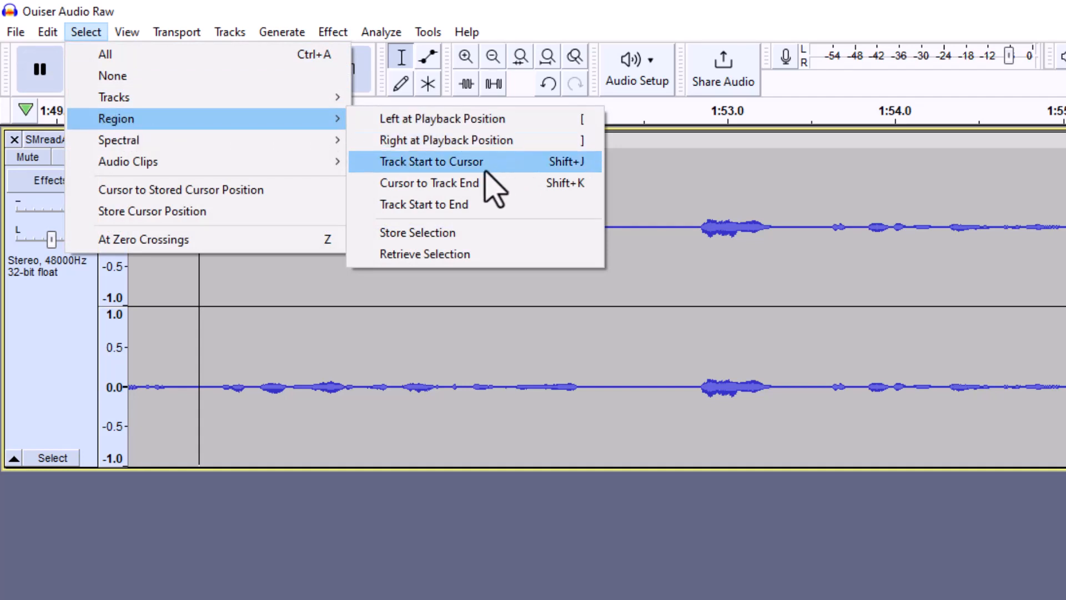
pyautogui.click(458, 170)
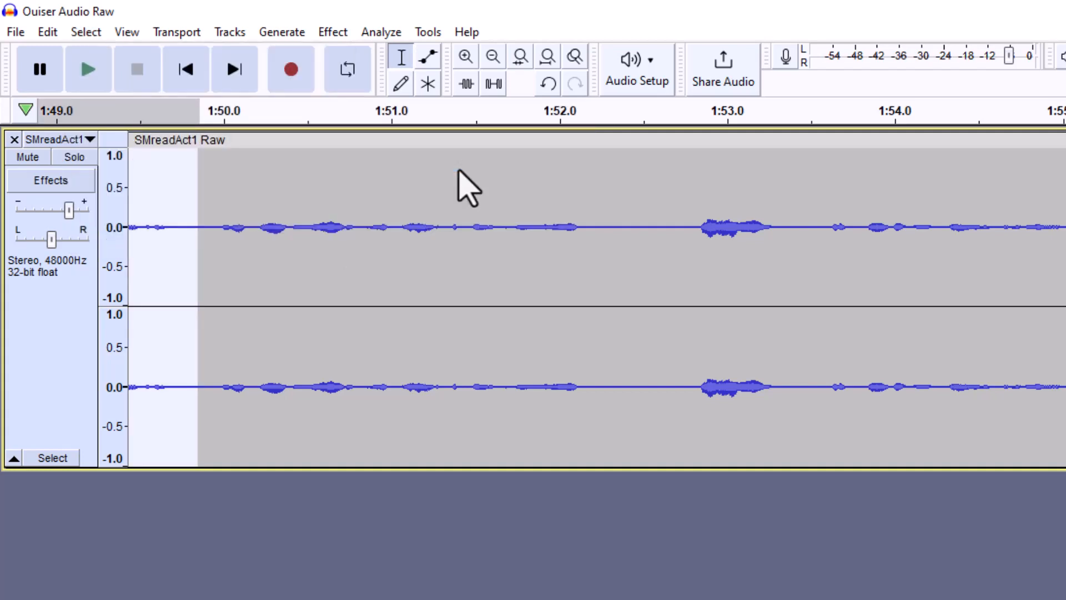
pyautogui.click(16, 33)
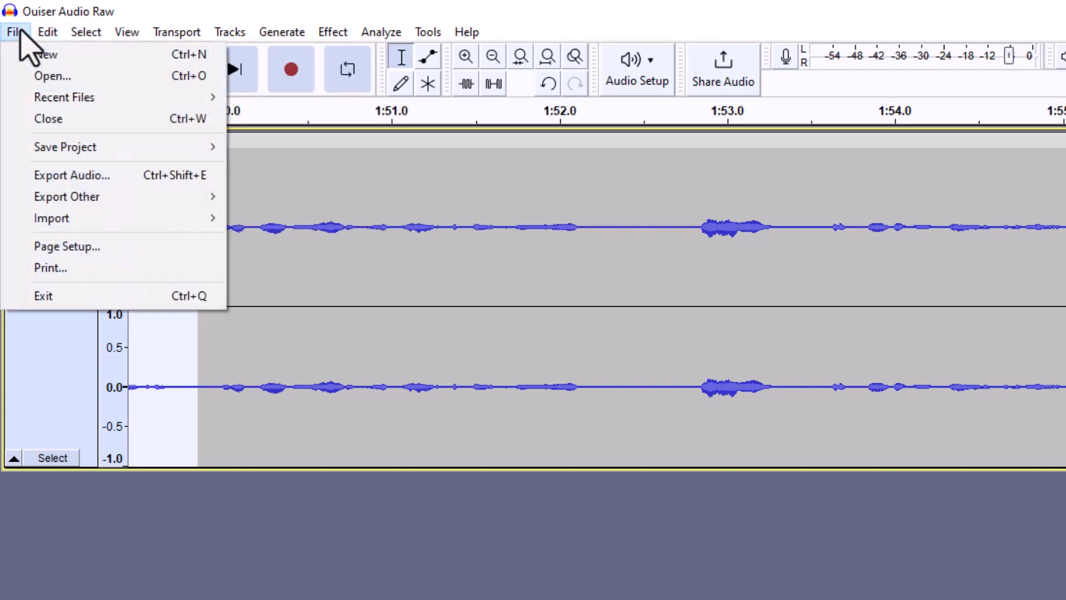
pyautogui.click(55, 175)
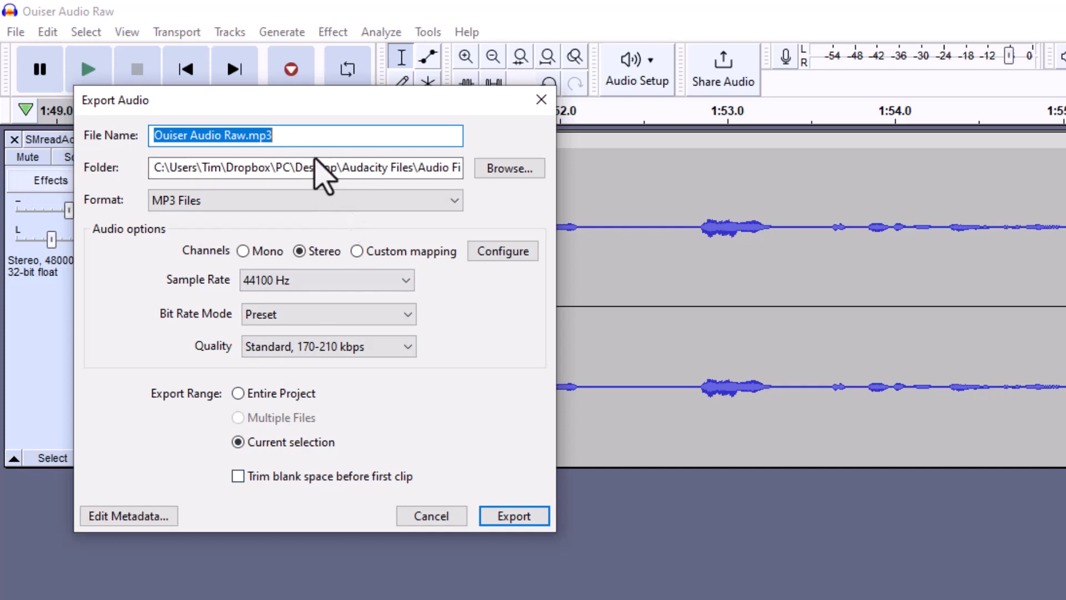
pyautogui.write('Page 29')
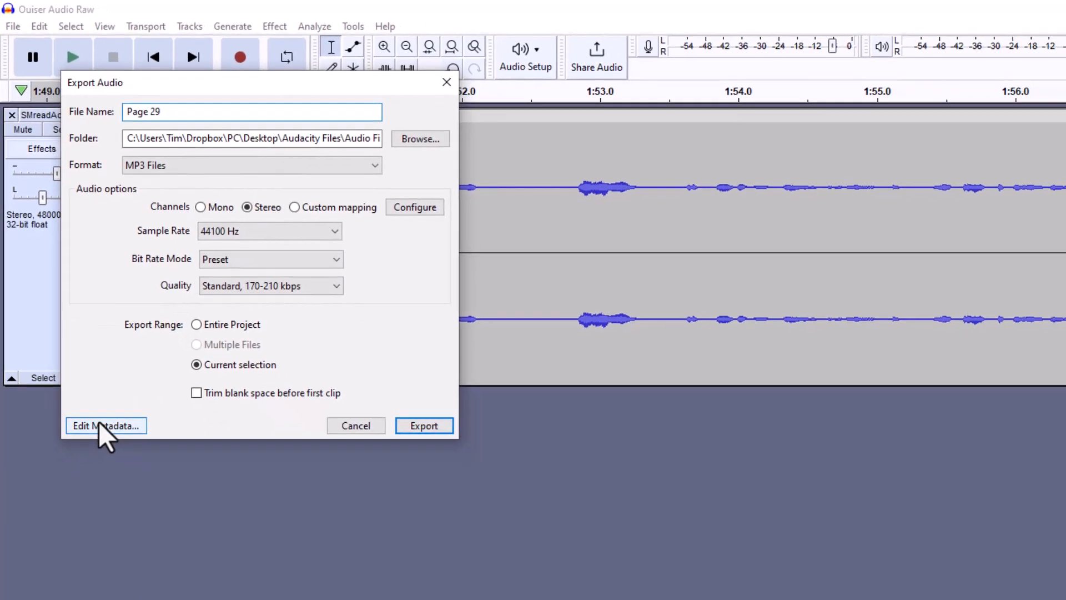
# Step: Set the Track Title metadata tag to Page 29 and export the current selection
pyautogui.click(99, 423)
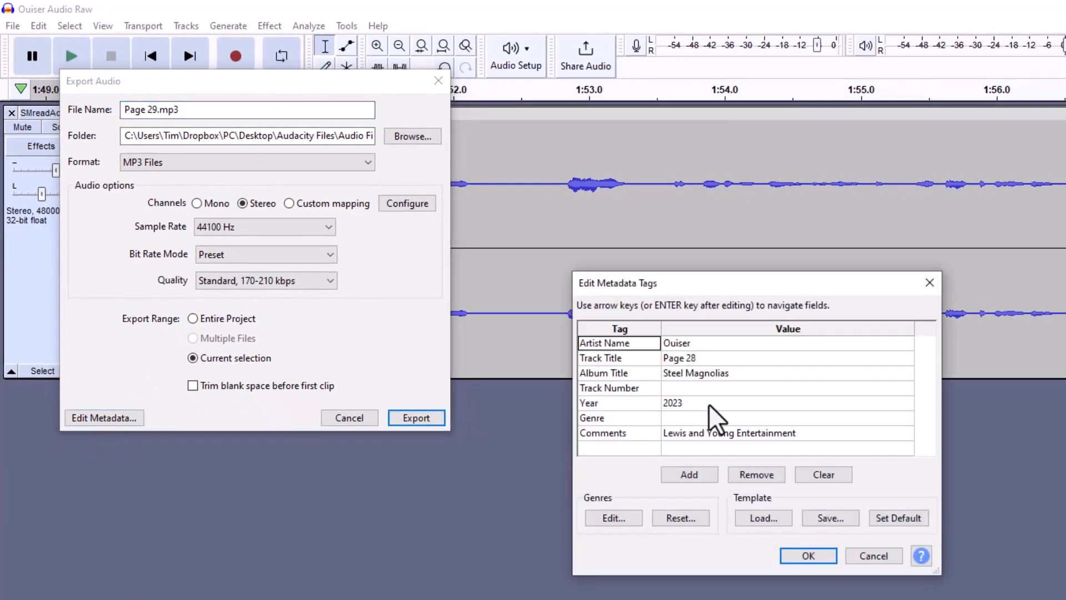
pyautogui.click(703, 360)
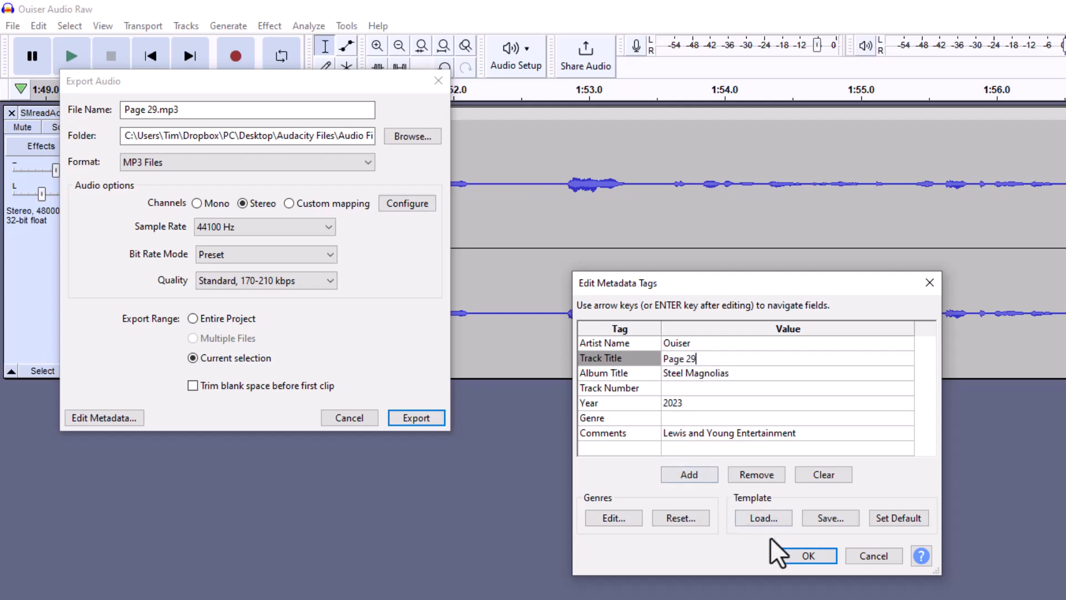
pyautogui.click(808, 554)
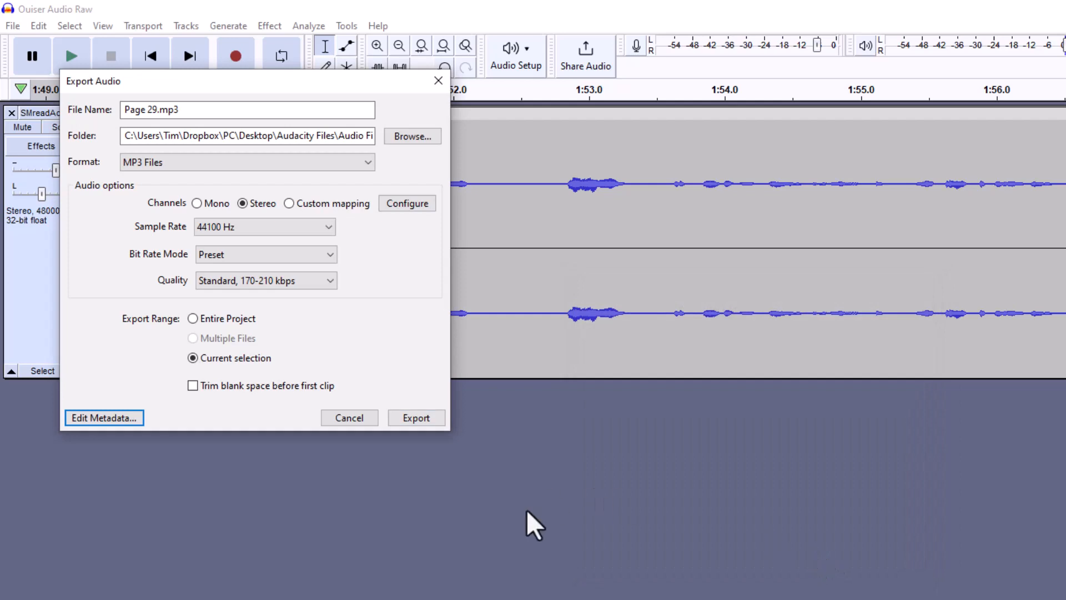
pyautogui.click(421, 422)
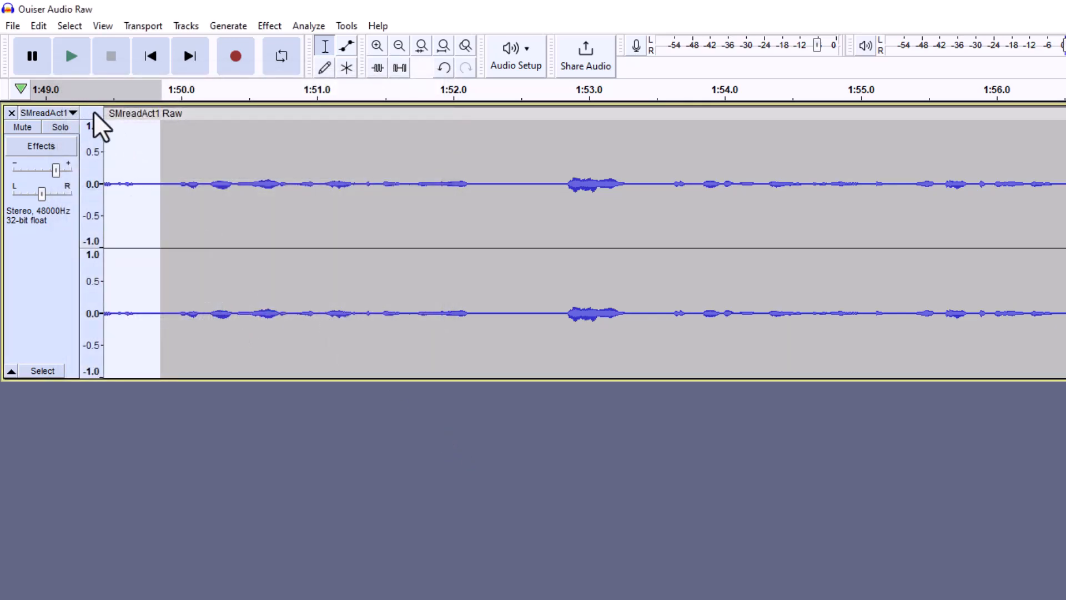
# Step: Delete the exported page's audio from the track, play the remaining recording from the beginning, and stop playback
pyautogui.click(38, 26)
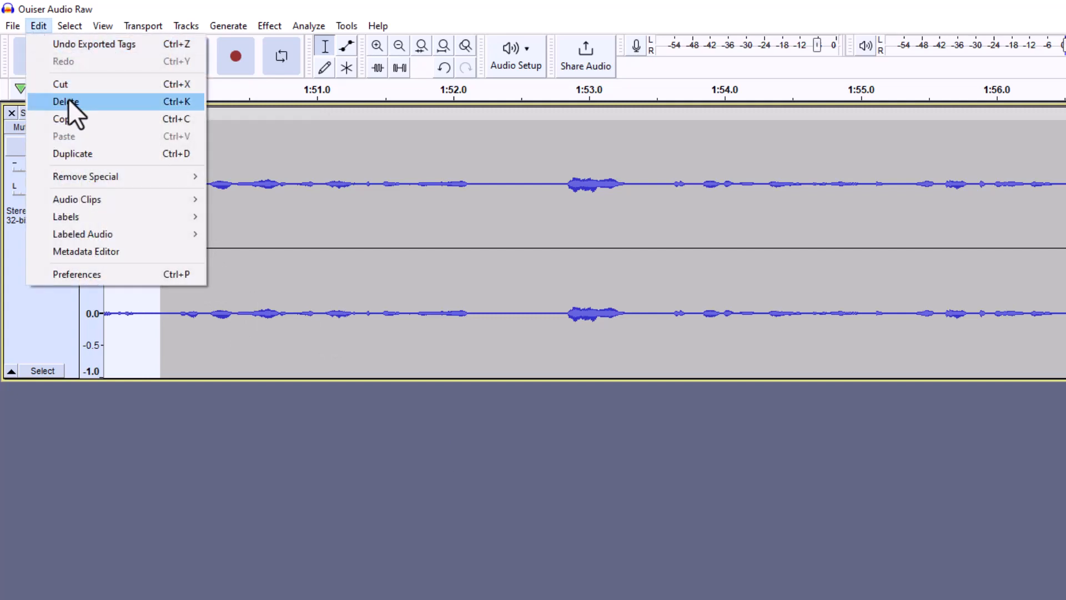
pyautogui.click(69, 101)
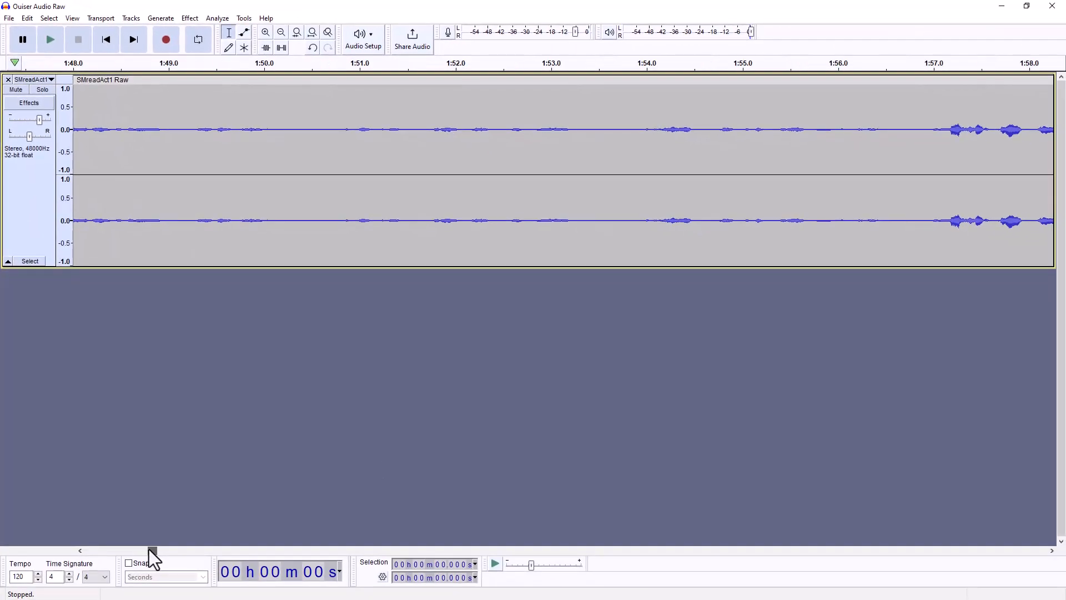
pyautogui.moveTo(152, 550); pyautogui.dragTo(86, 551)
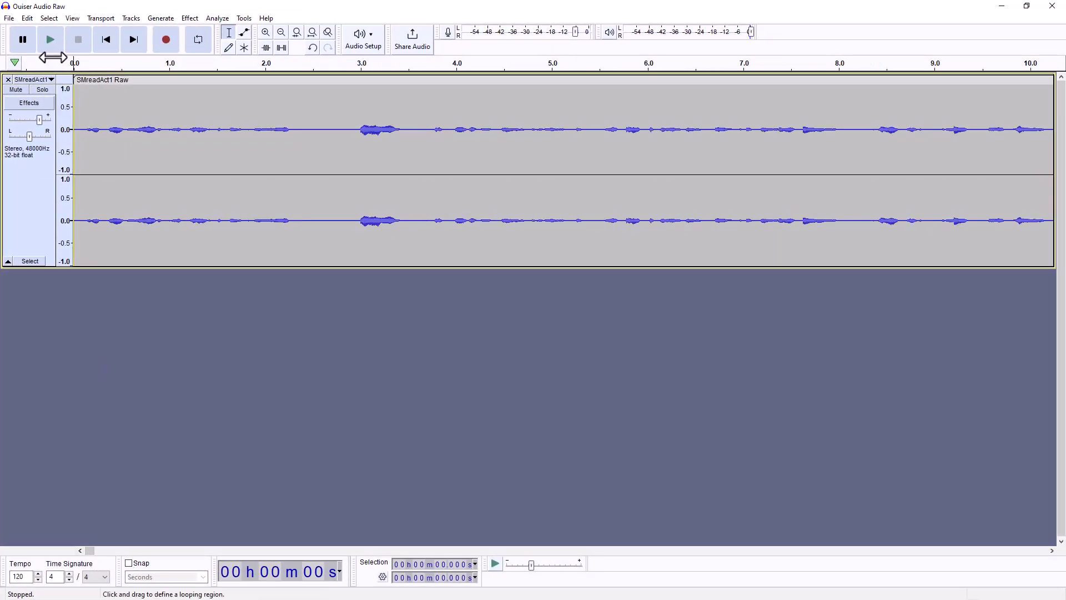
pyautogui.click(49, 39)
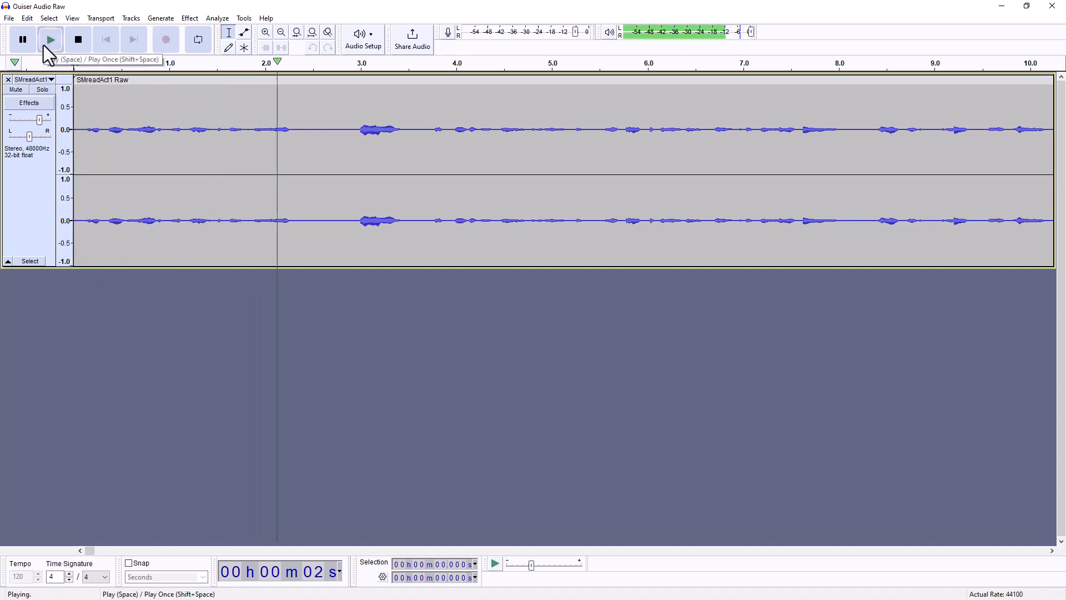
pyautogui.click(81, 47)
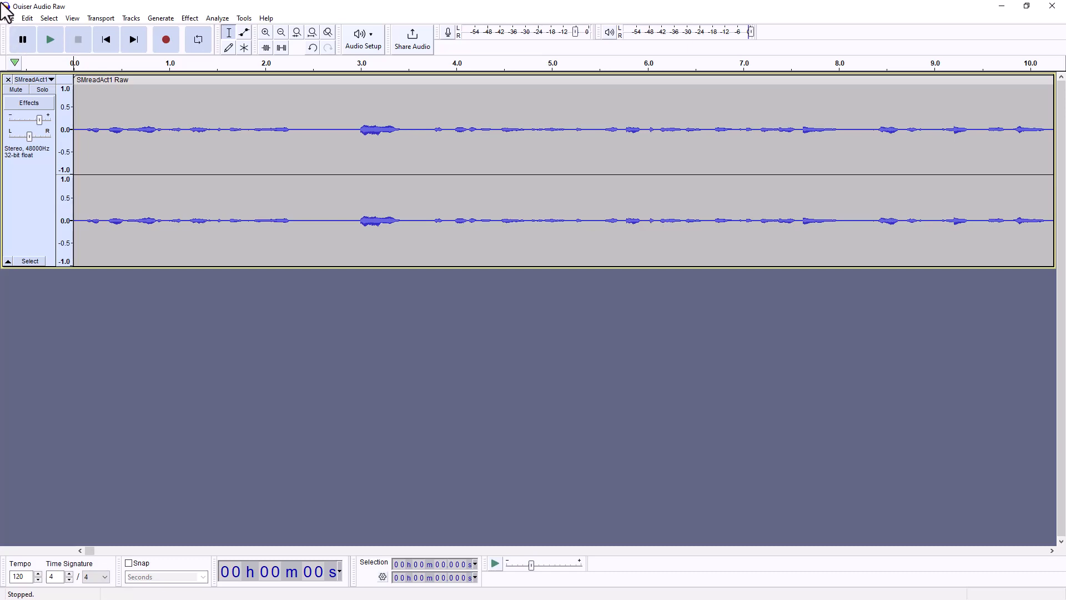
# Step: Minimize the project window and open the Audio Files by Pages folder inside Audacity Files in File Explorer
pyautogui.click(1002, 7)
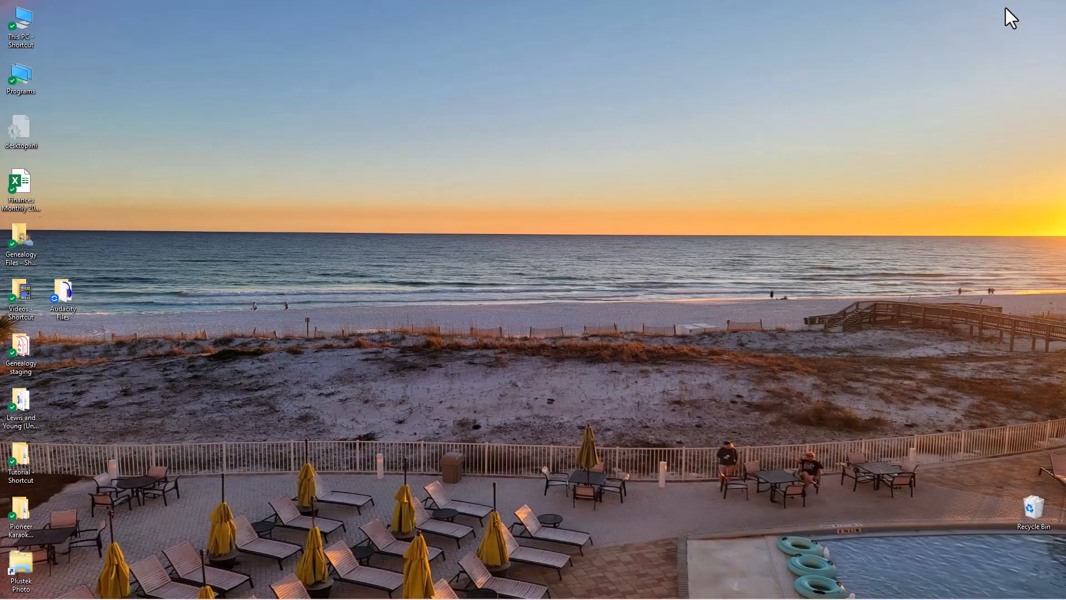
pyautogui.doubleClick(58, 291)
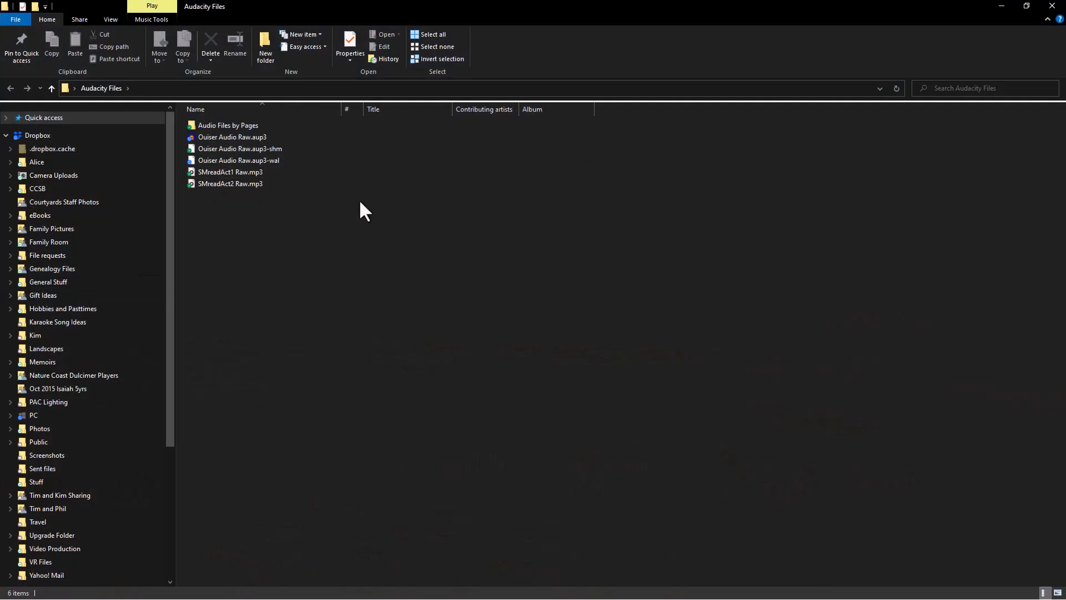
pyautogui.doubleClick(205, 126)
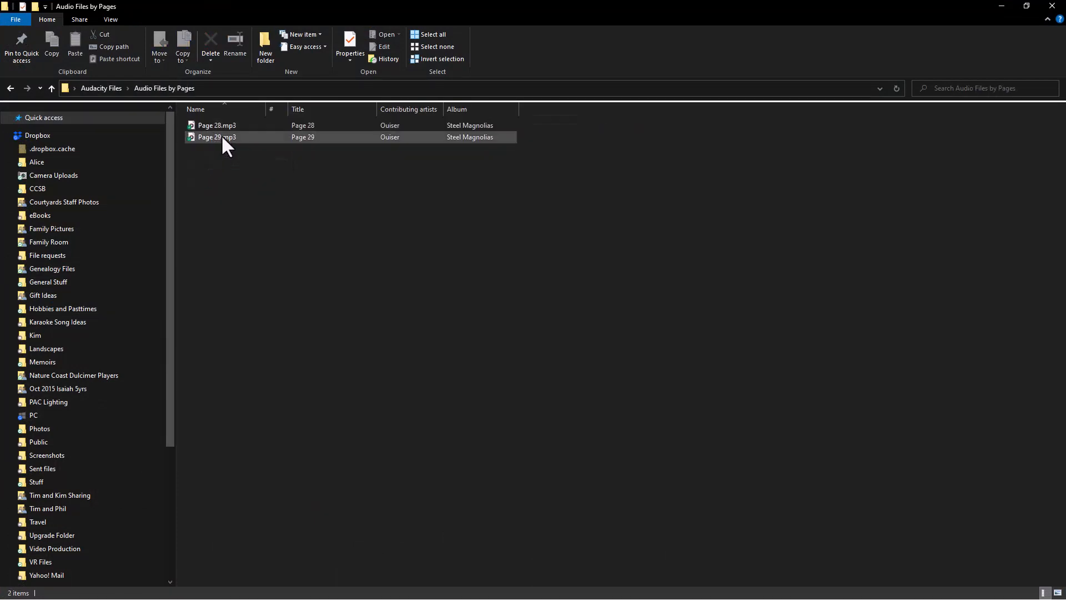
# Step: Play Page 28.mp3 in Media Player to check the export, pause it, and close the windows
pyautogui.doubleClick(198, 125)
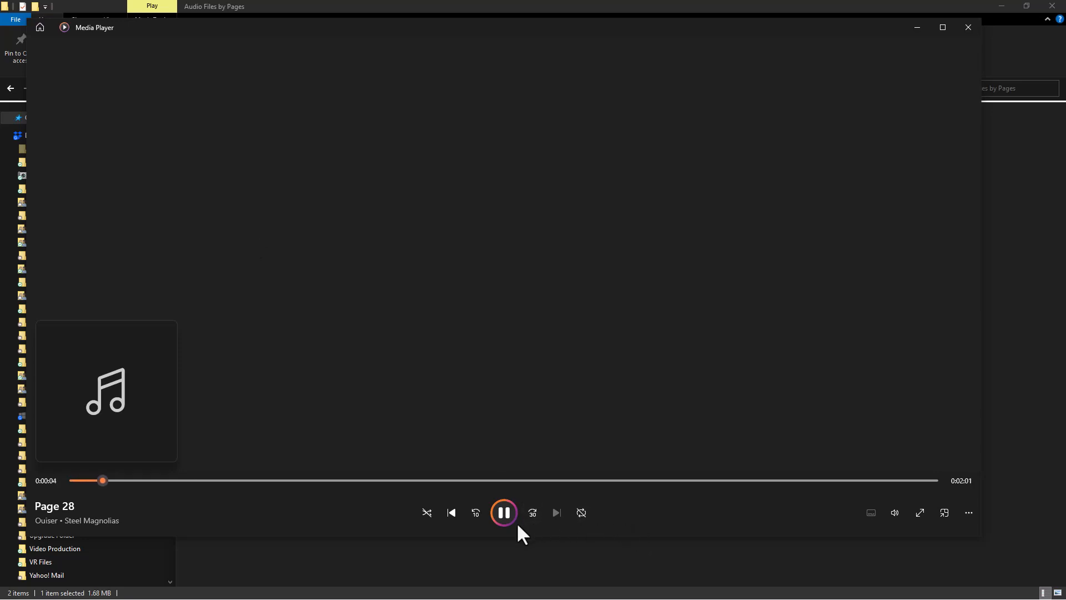
pyautogui.click(502, 512)
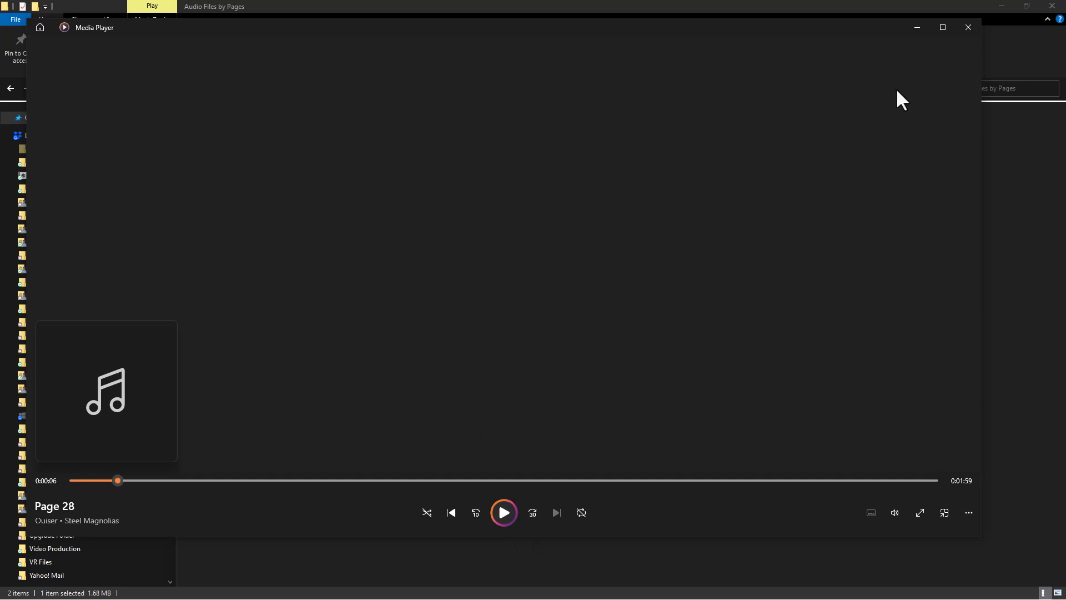
pyautogui.click(1051, 7)
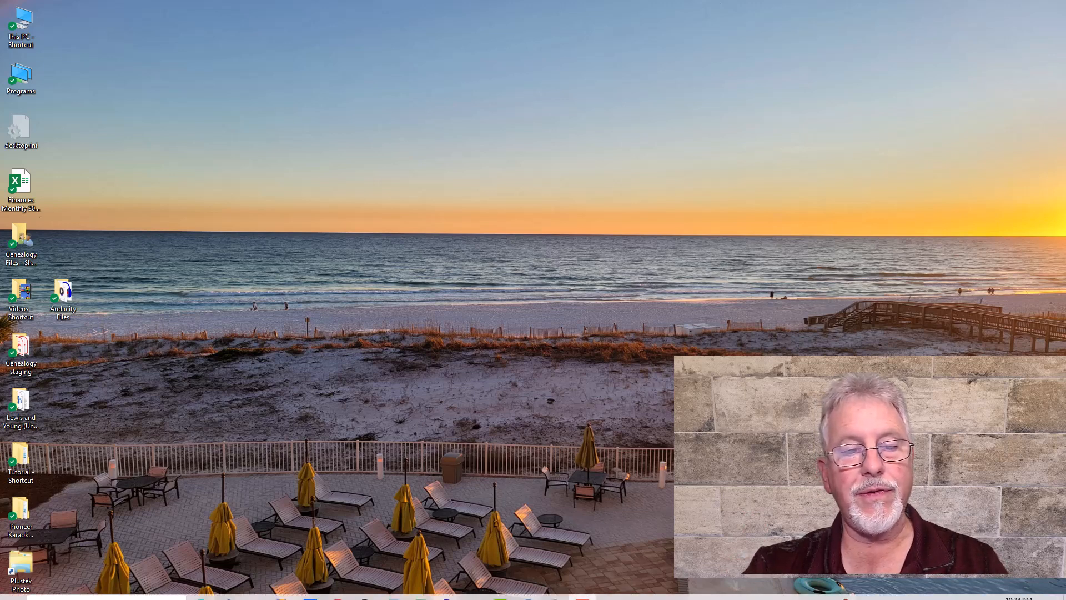
pyautogui.moveTo(134, 593)
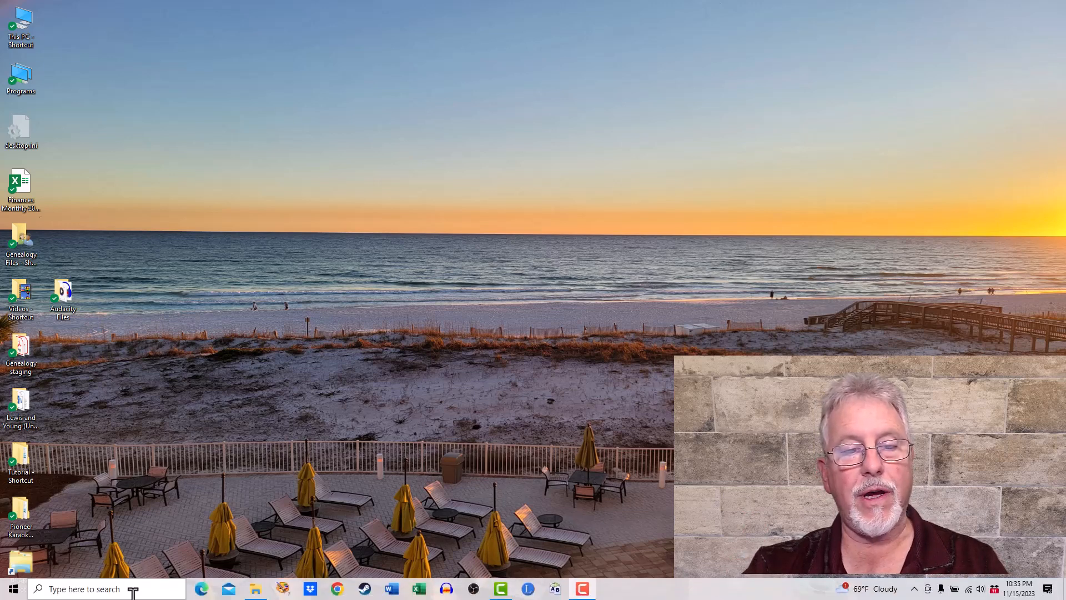
pyautogui.click(264, 594)
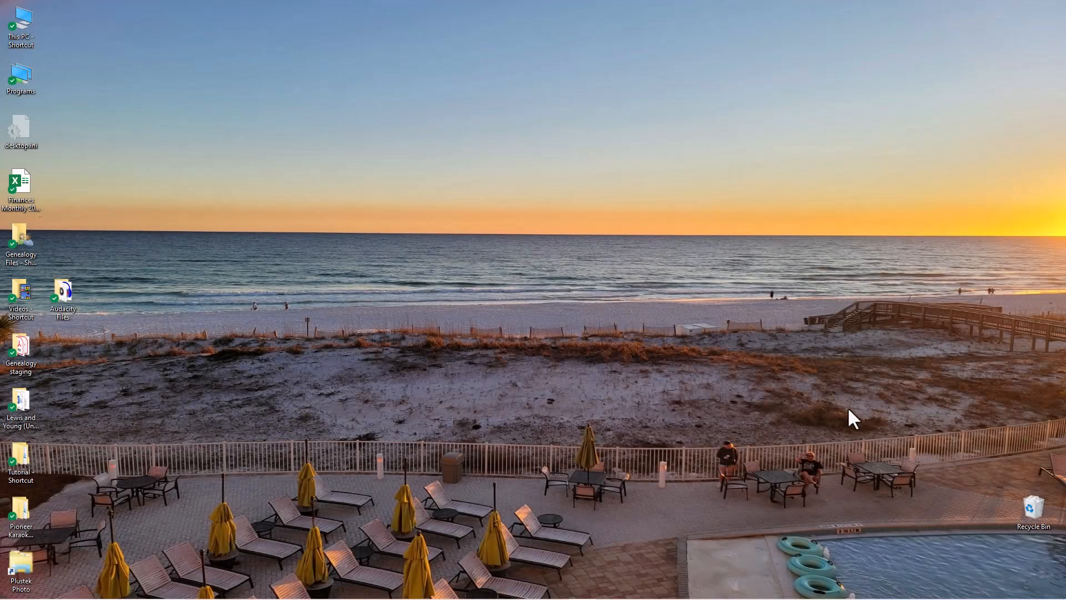
# Step: Launch Audacity and dismiss the welcome dialog
pyautogui.moveTo(610, 595)
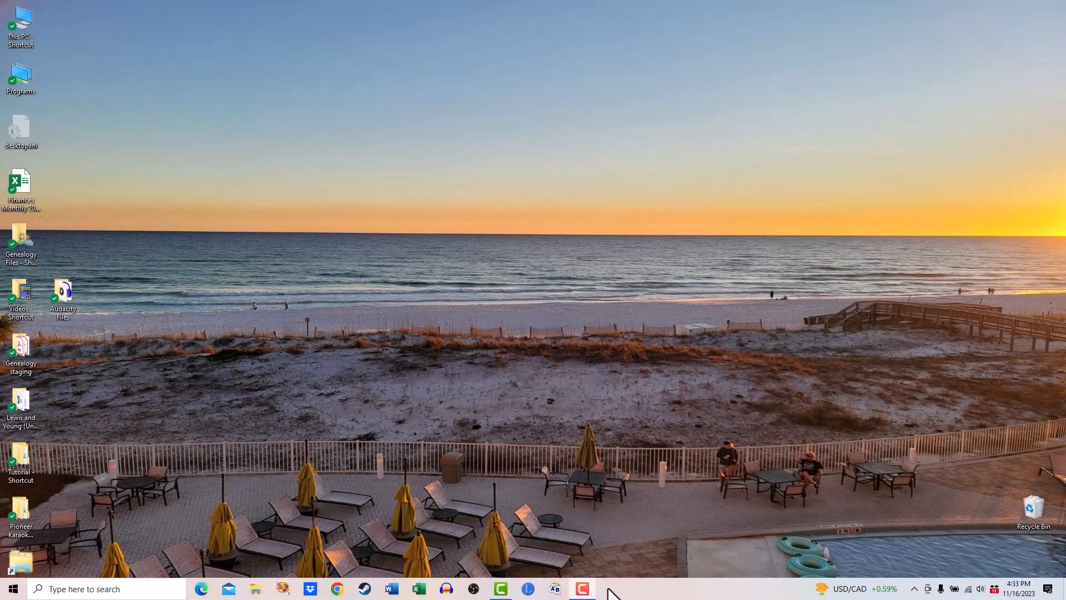
pyautogui.click(451, 590)
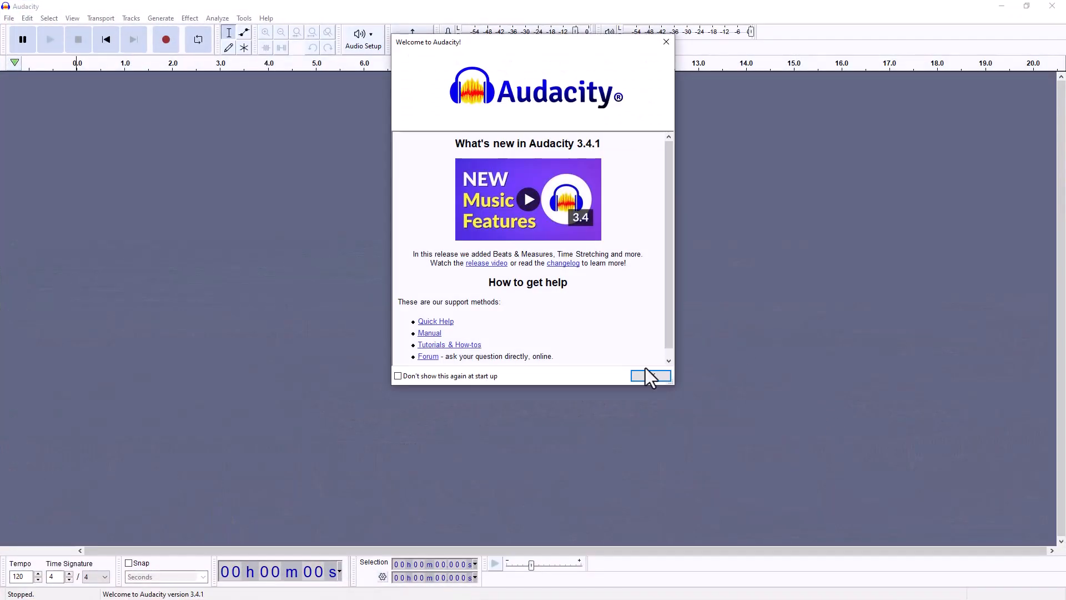
pyautogui.click(648, 378)
# Step: Open Page 28.mp3 from the Audio Files by Pages folder
pyautogui.click(10, 19)
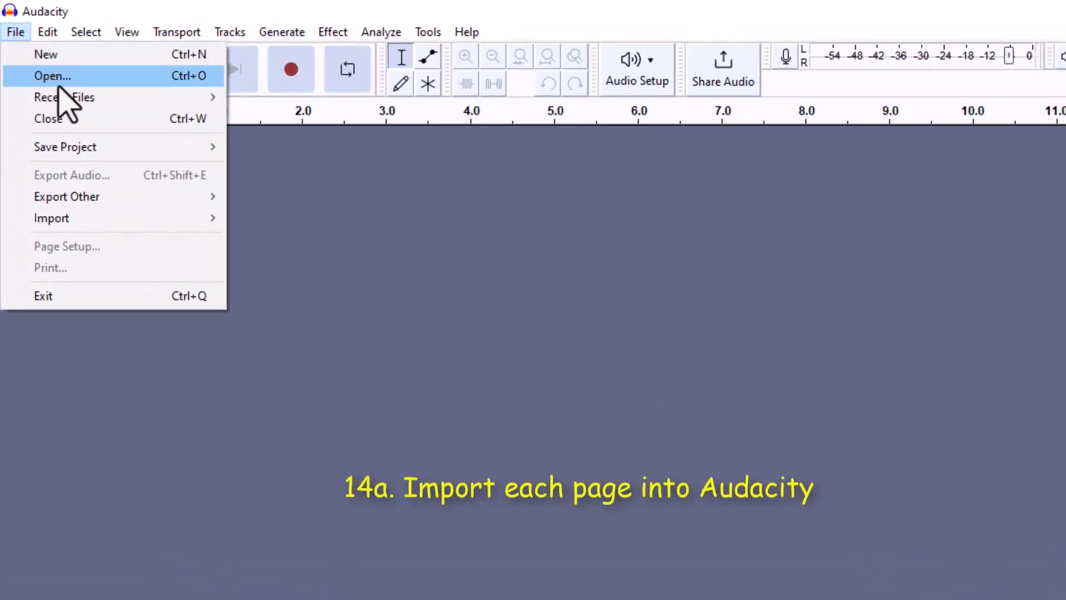
pyautogui.click(58, 77)
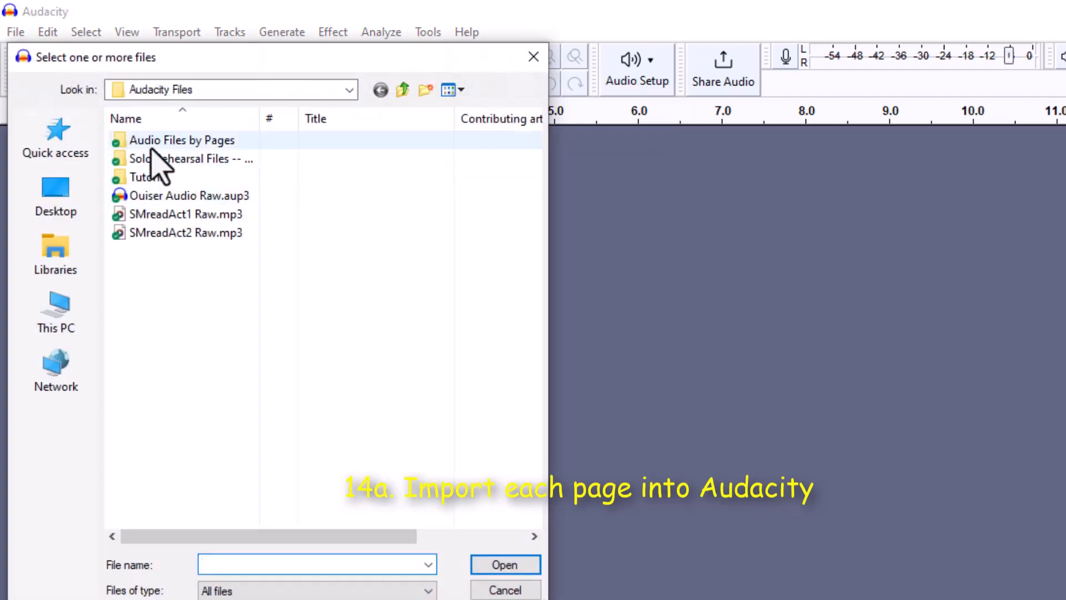
pyautogui.doubleClick(141, 142)
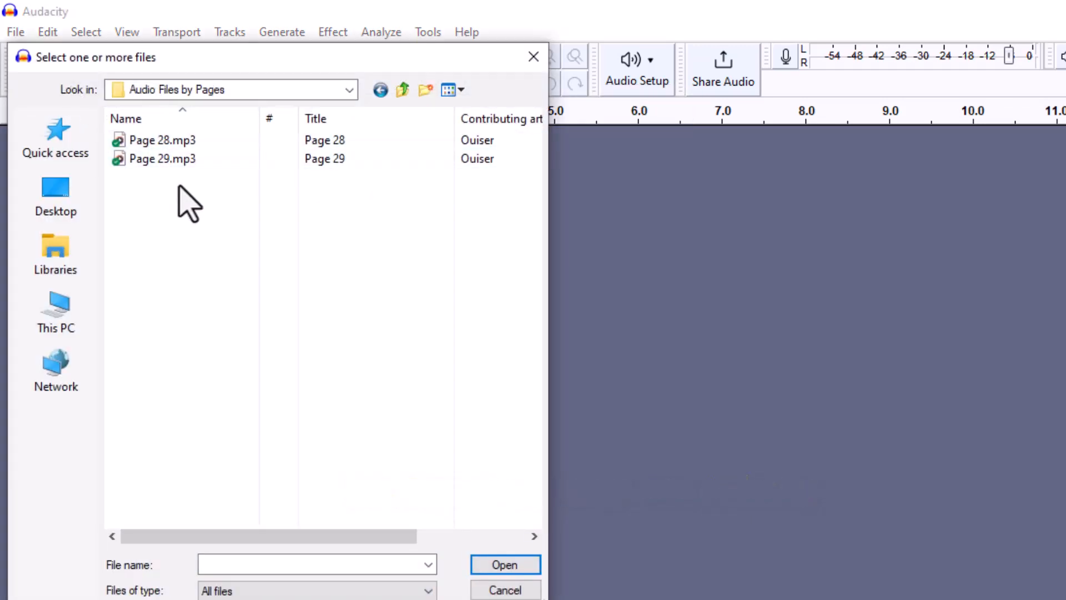
pyautogui.click(155, 142)
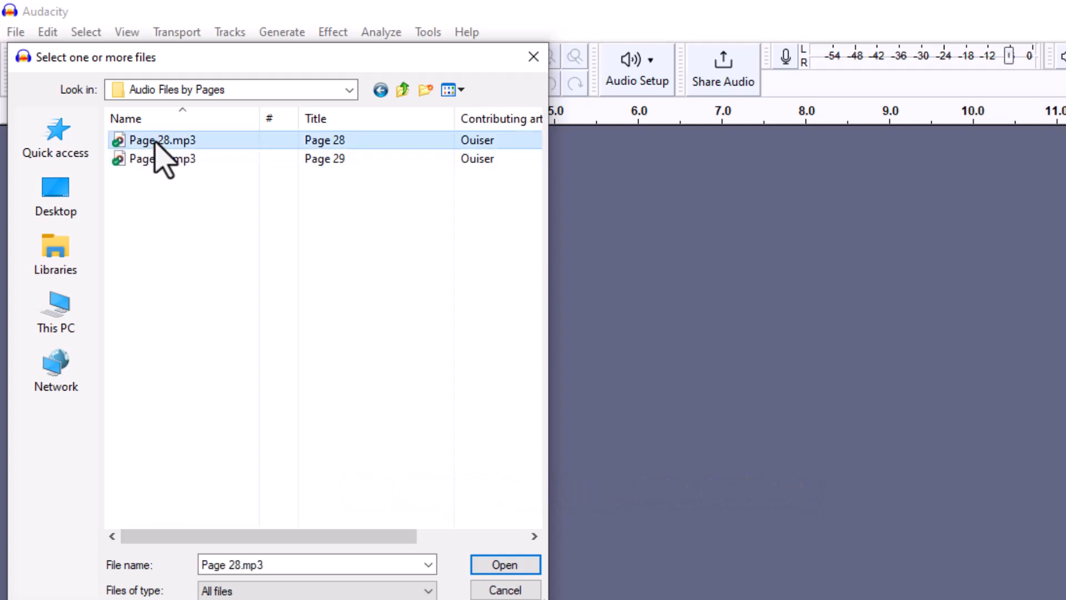
pyautogui.click(500, 566)
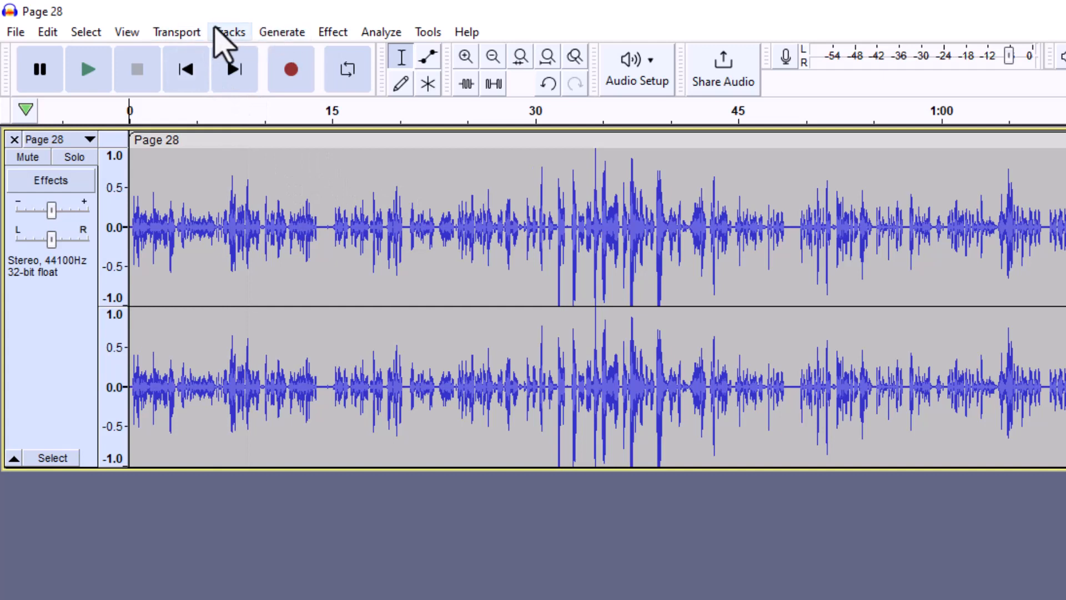
# Step: Set the Page 28 track to normal zoom, zoom in one more level, play its opening seconds, and stop
pyautogui.click(131, 33)
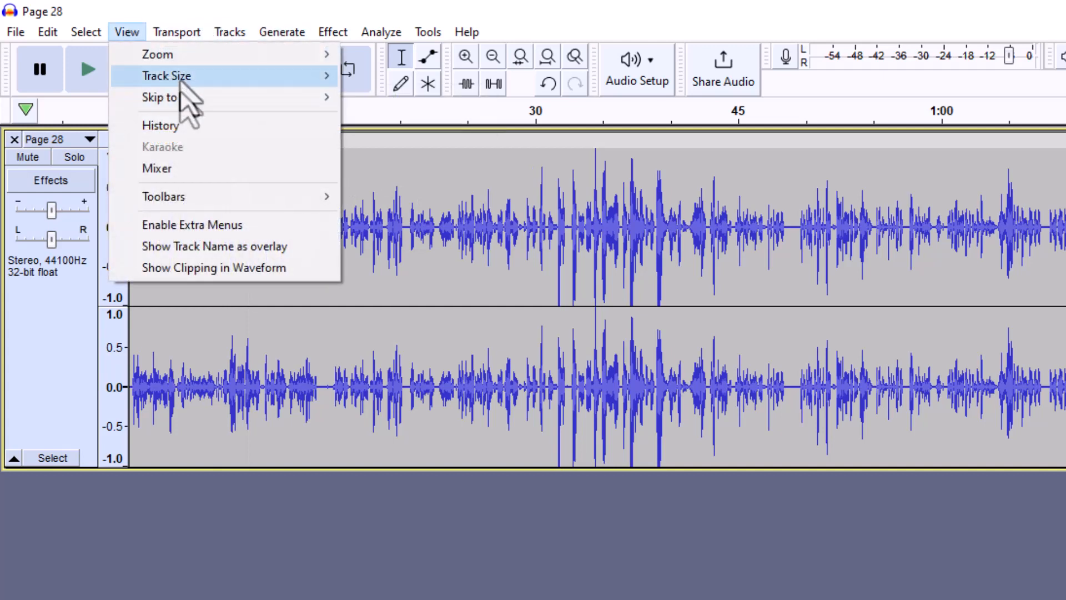
pyautogui.moveTo(200, 58)
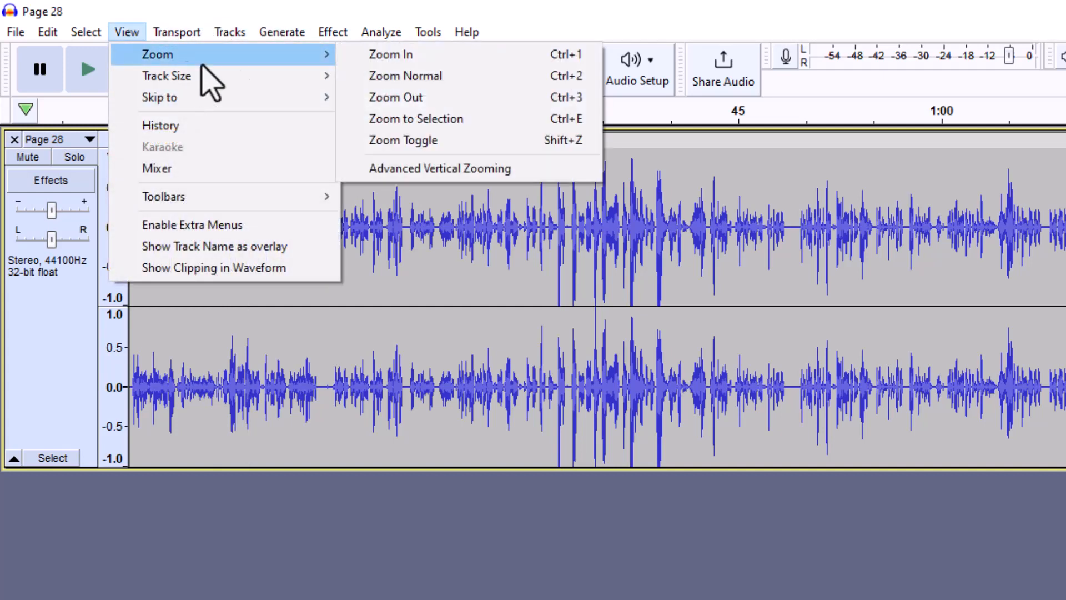
pyautogui.click(447, 78)
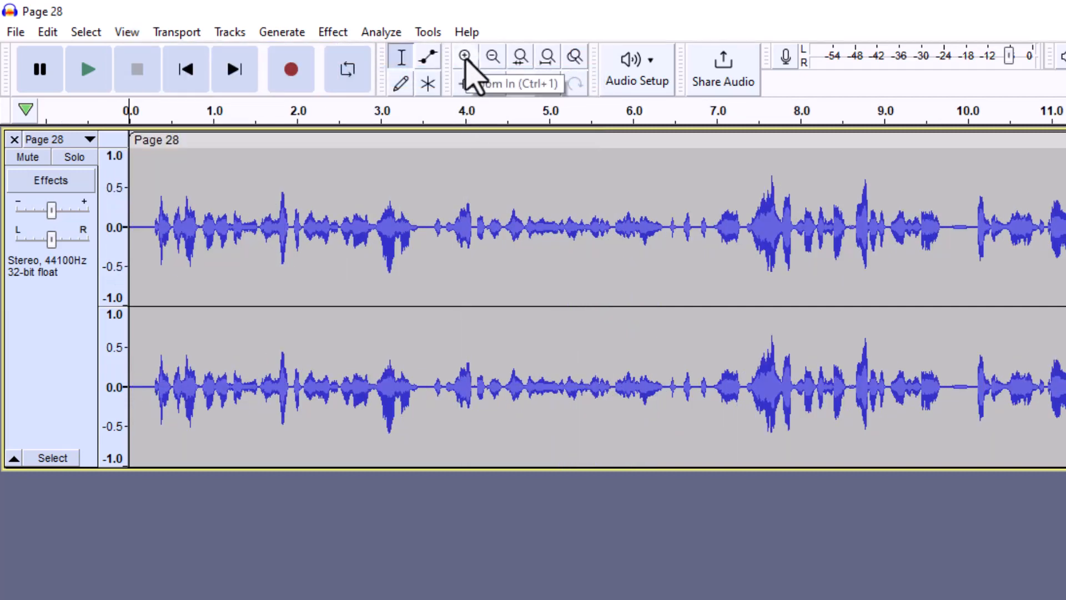
pyautogui.click(465, 57)
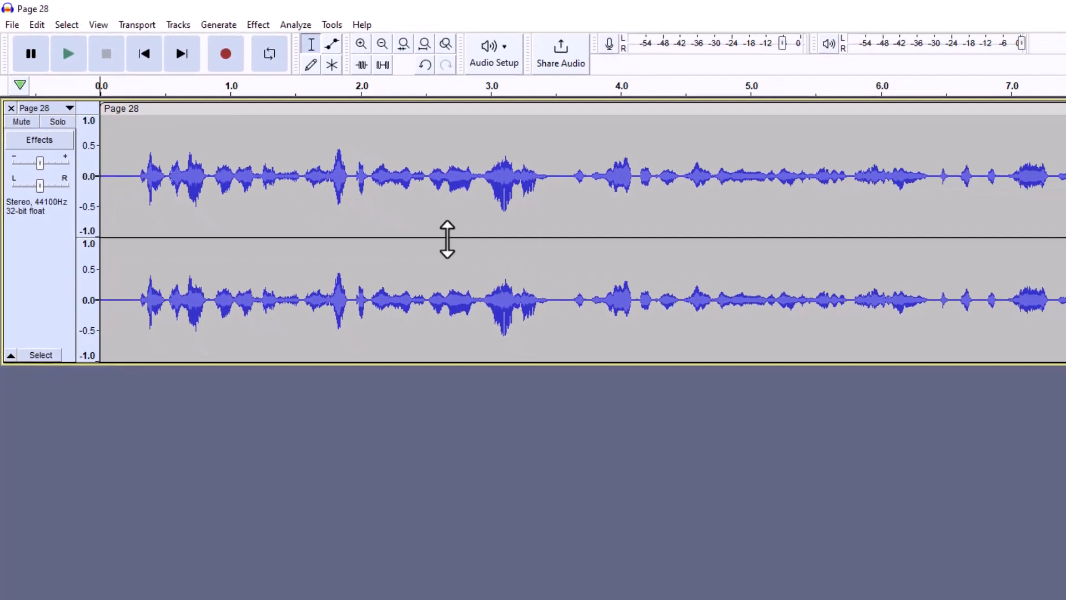
pyautogui.click(58, 38)
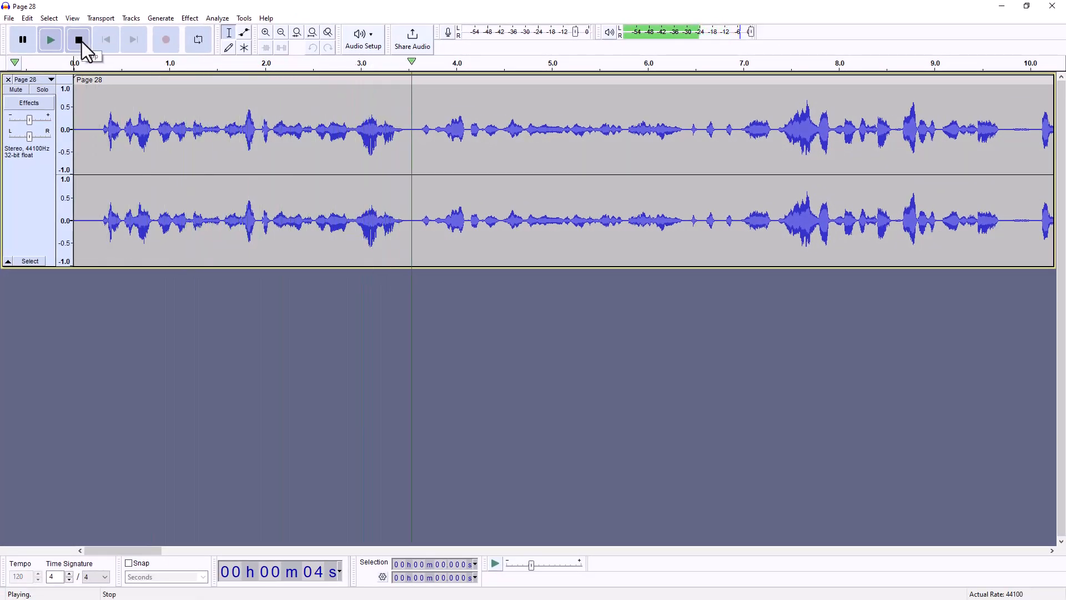
pyautogui.click(82, 42)
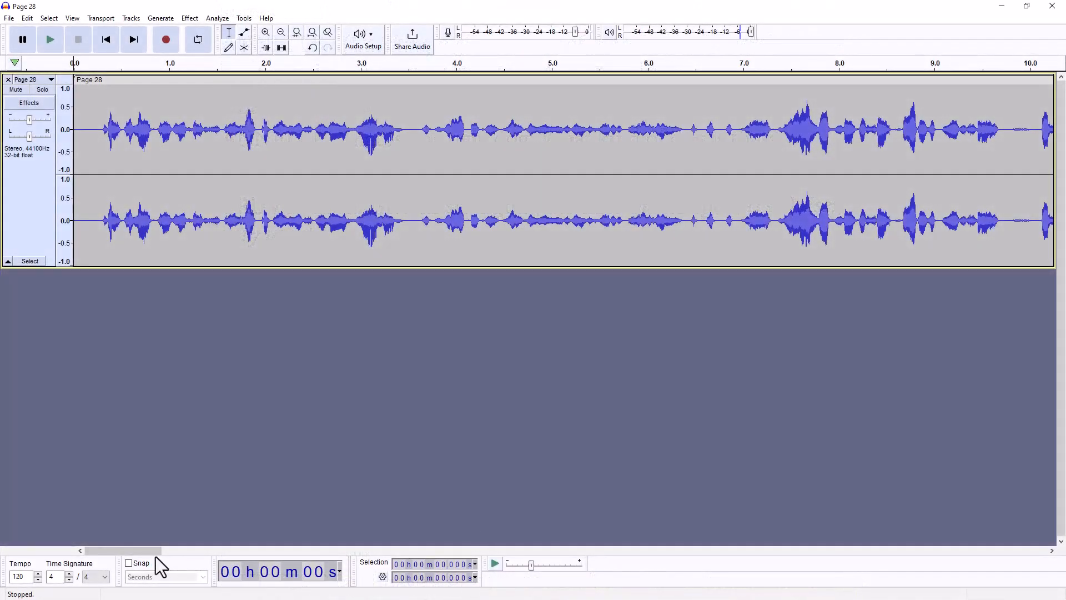
# Step: Play a few seconds of the track from about 41.5 s to search for the line, and stop
pyautogui.moveTo(153, 552); pyautogui.dragTo(435, 590)
pyautogui.click(439, 147)
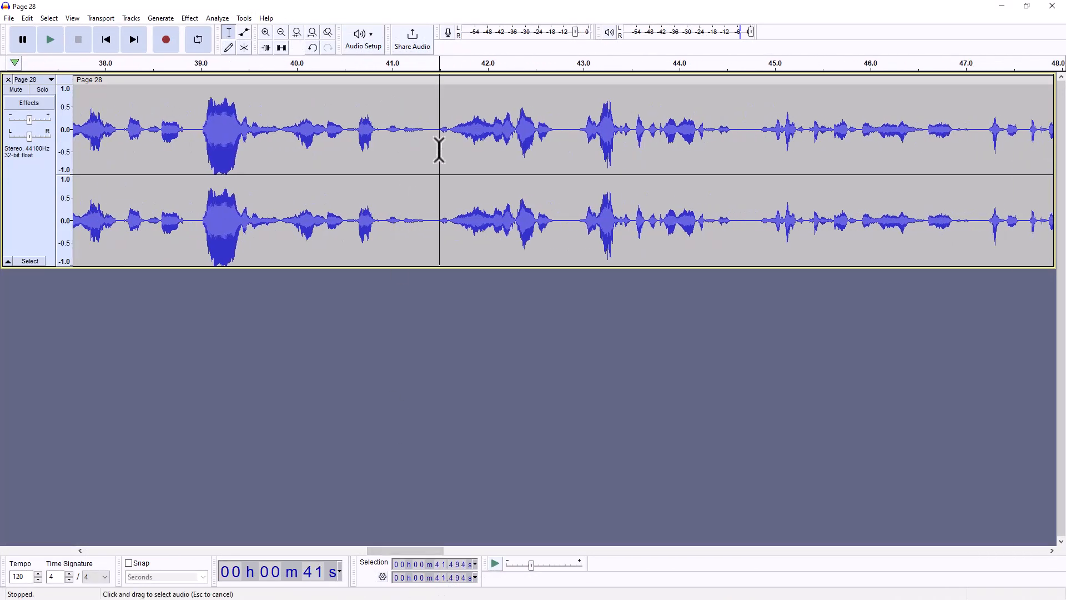
pyautogui.click(55, 40)
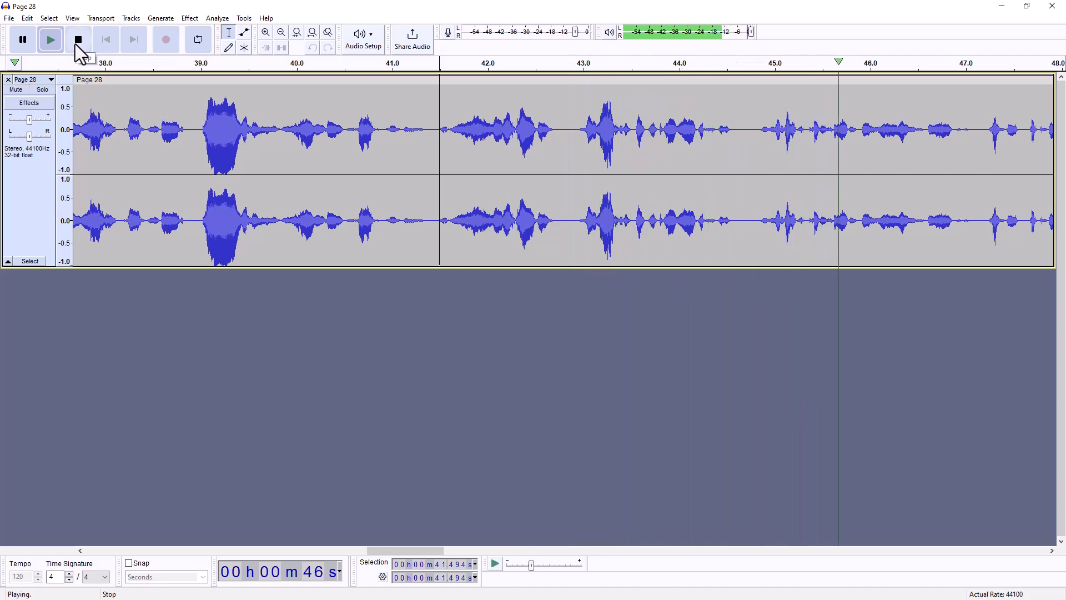
pyautogui.click(78, 43)
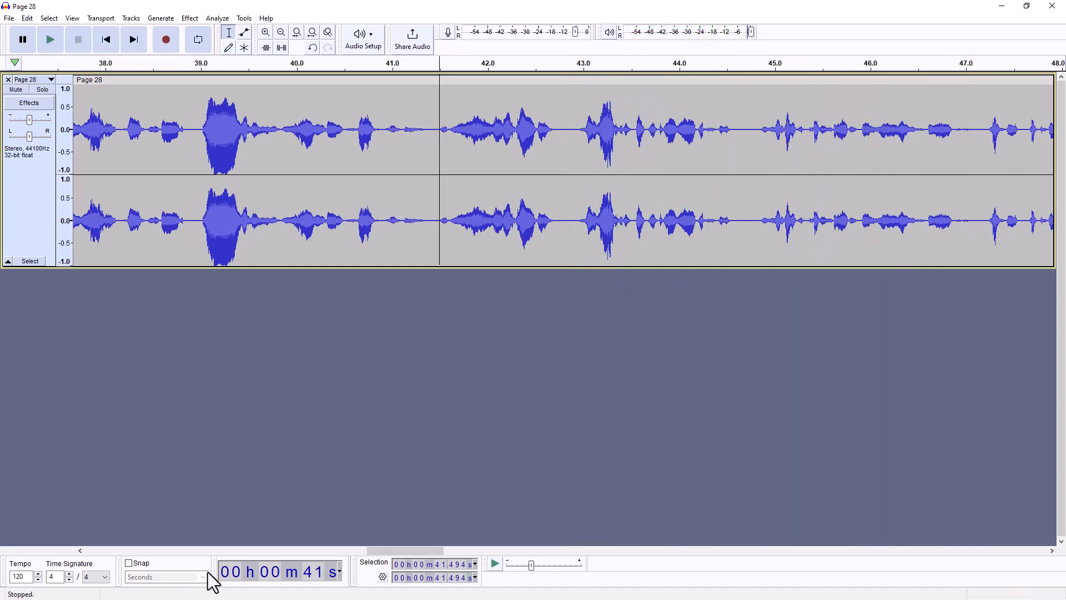
# Step: Play the track from about 24.3 s, mark the start of the line at about 29.0 s during playback, and stop
pyautogui.moveTo(382, 551); pyautogui.dragTo(331, 551)
pyautogui.moveTo(331, 552); pyautogui.dragTo(313, 551)
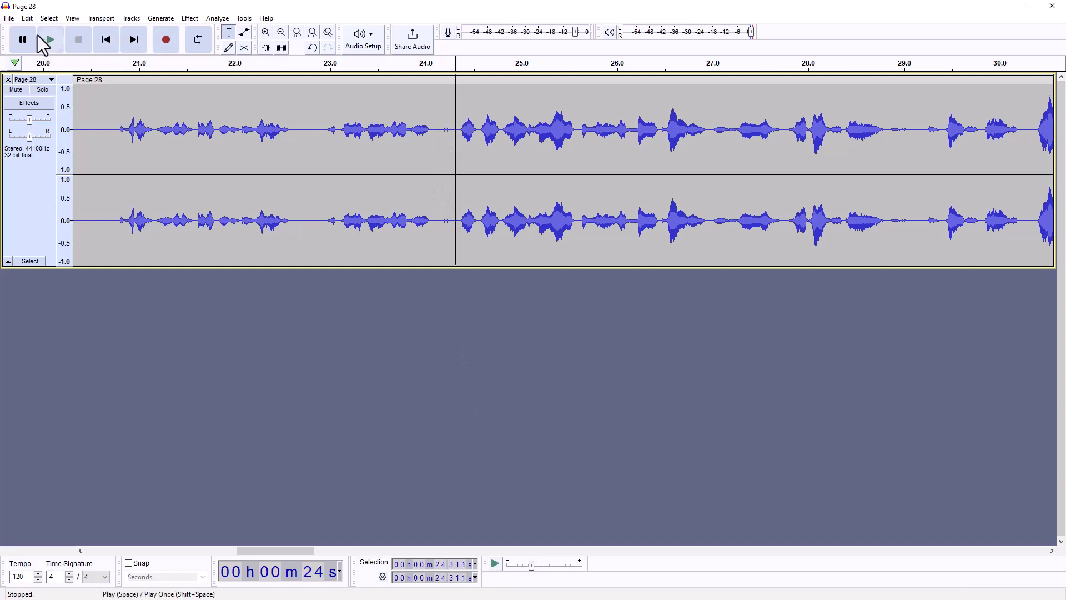
pyautogui.click(47, 42)
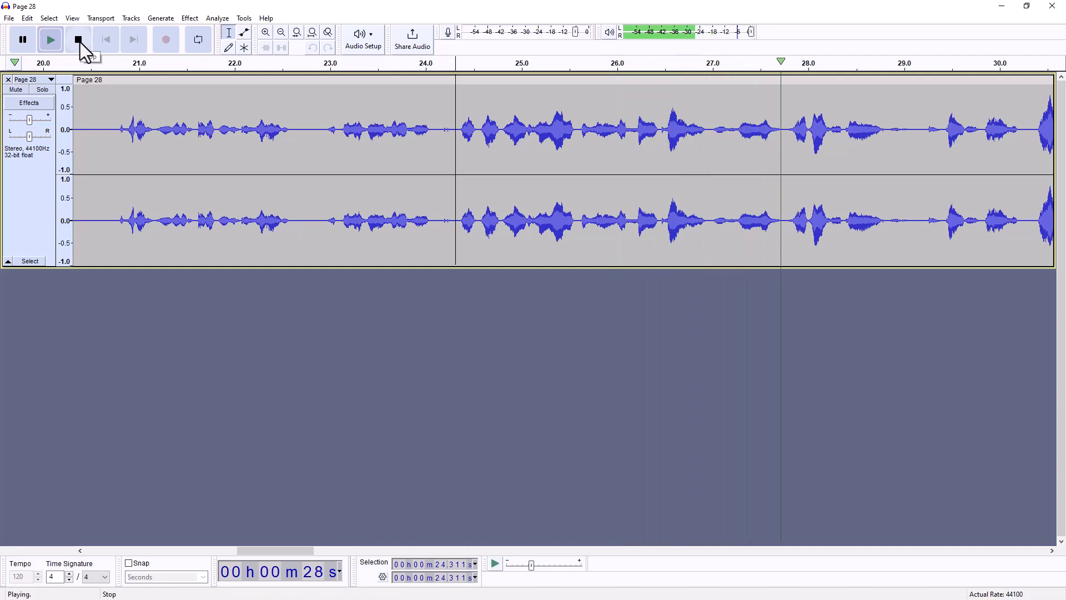
pyautogui.click(901, 167)
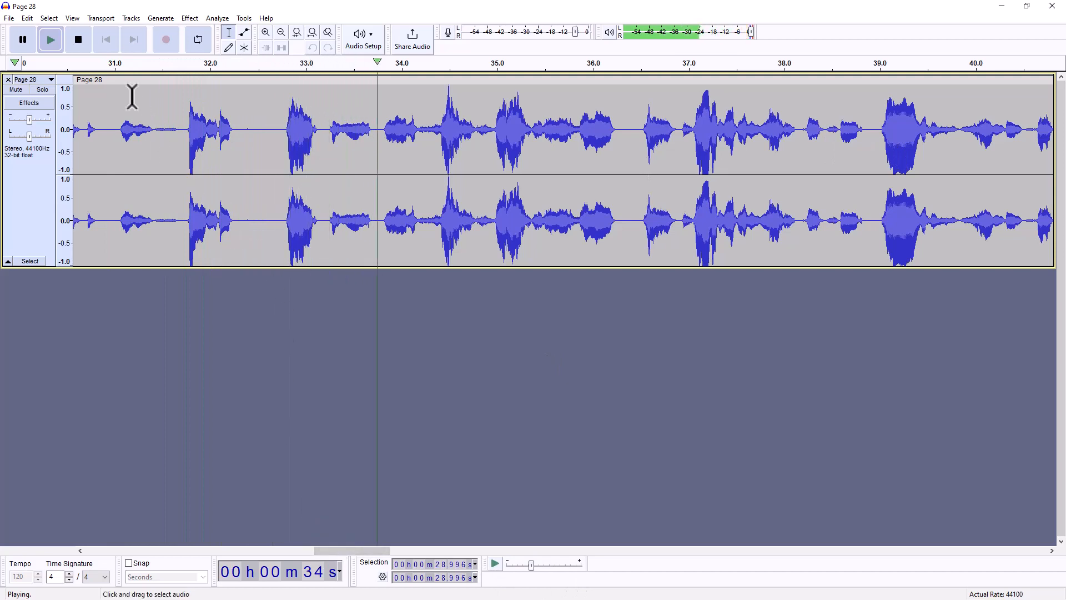
pyautogui.click(82, 39)
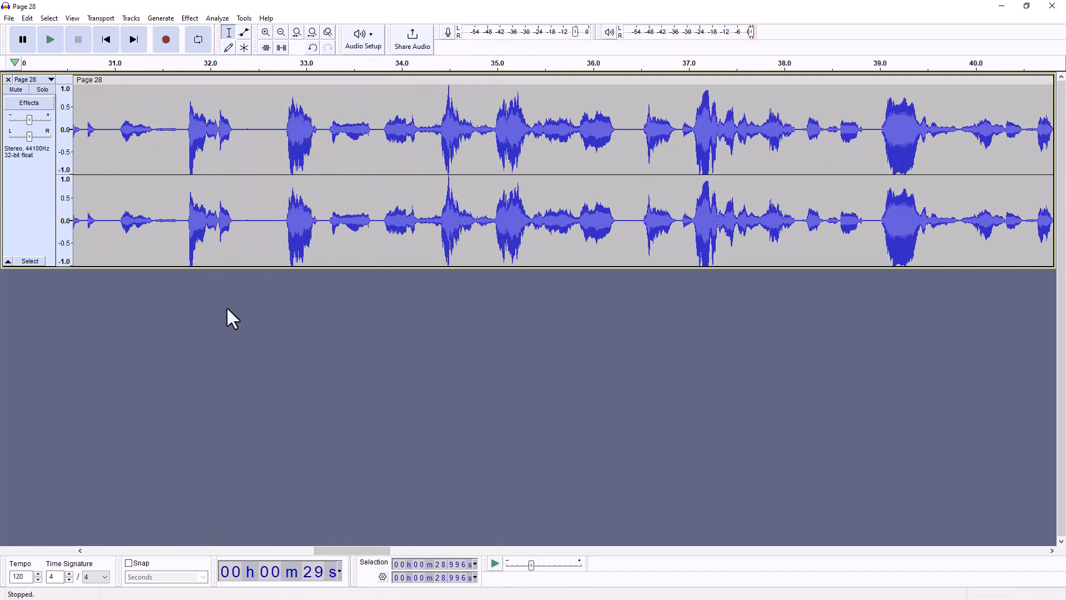
# Step: Place the cursor at 29.1 s, in the pause just before the line, and store the cursor position
pyautogui.moveTo(386, 545); pyautogui.dragTo(345, 548)
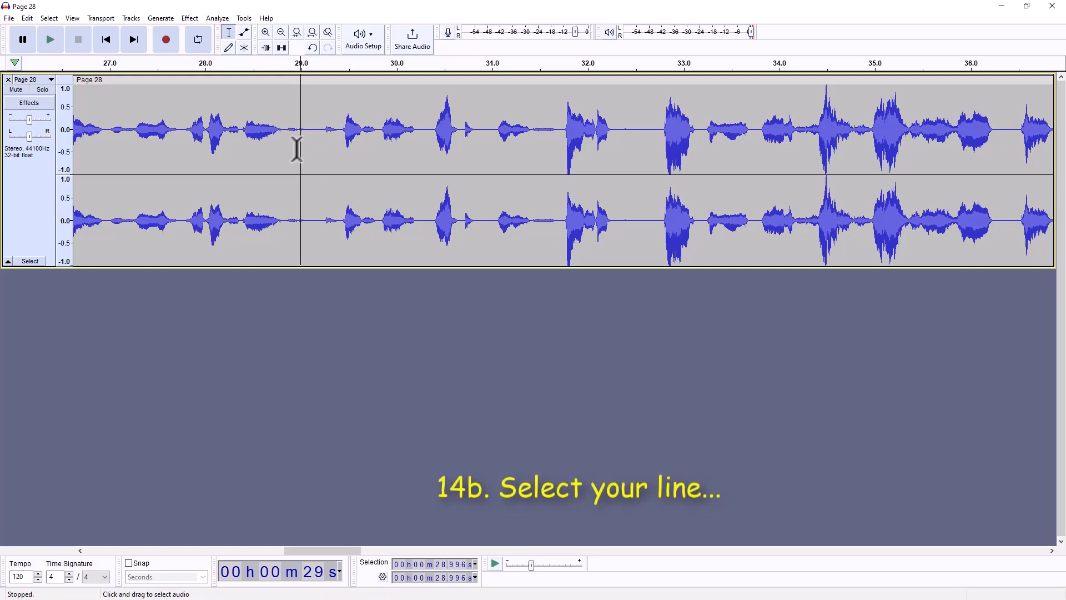
pyautogui.click(311, 166)
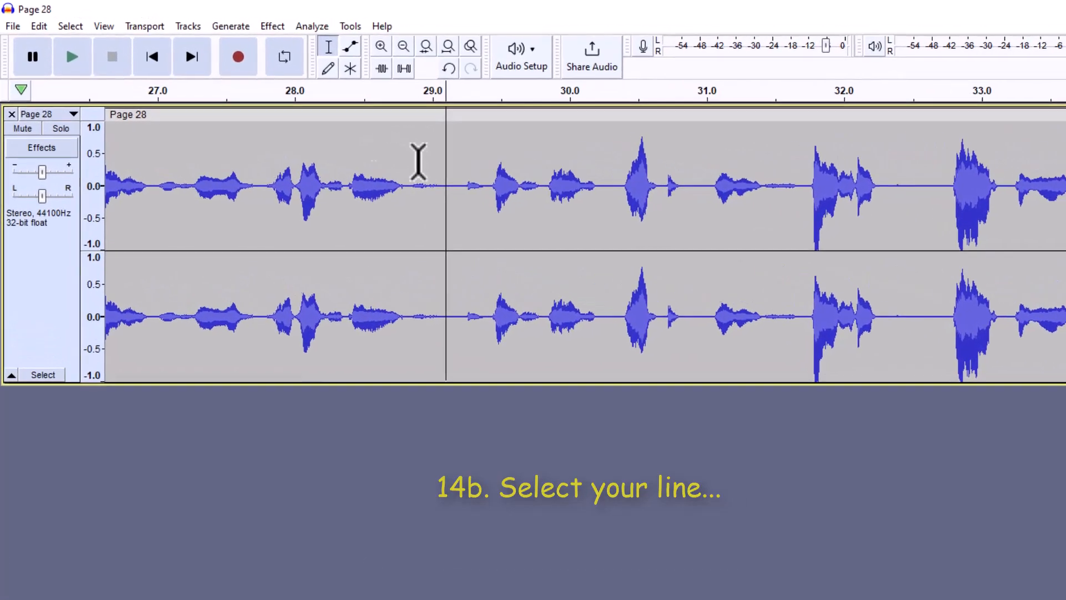
pyautogui.click(79, 31)
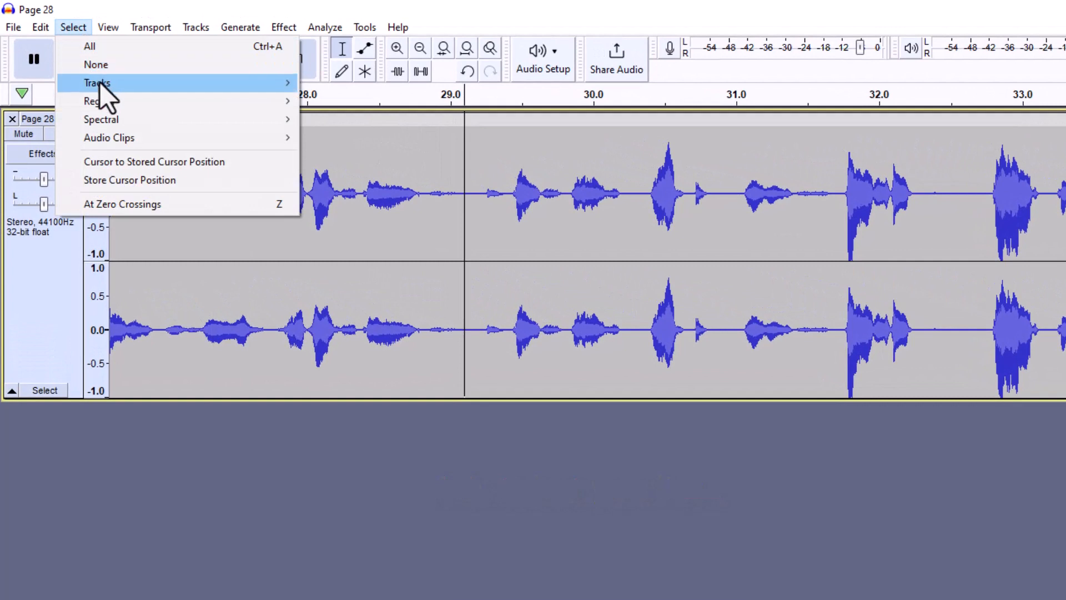
pyautogui.moveTo(98, 99)
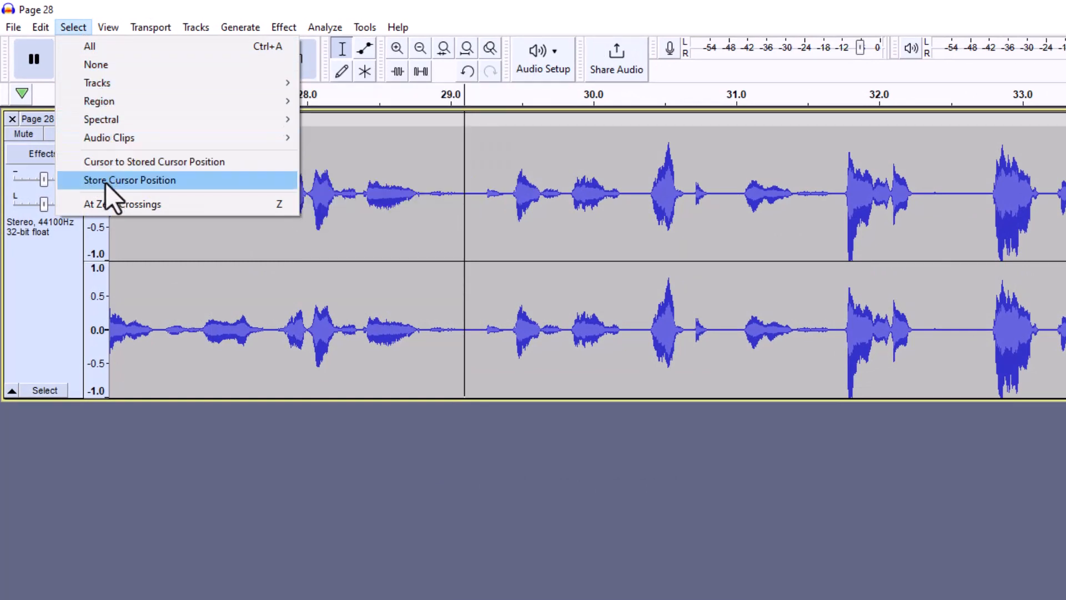
pyautogui.click(143, 184)
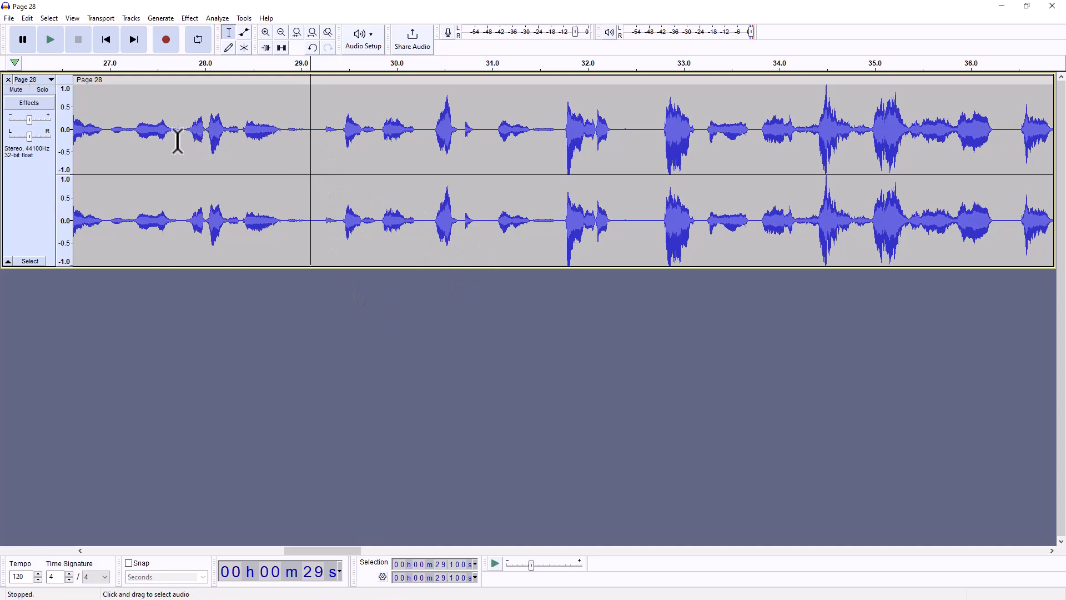
# Step: Play the line from 29.1 s, place the cursor at its end at about 34.9 s, and briefly check that position by playing
pyautogui.click(50, 52)
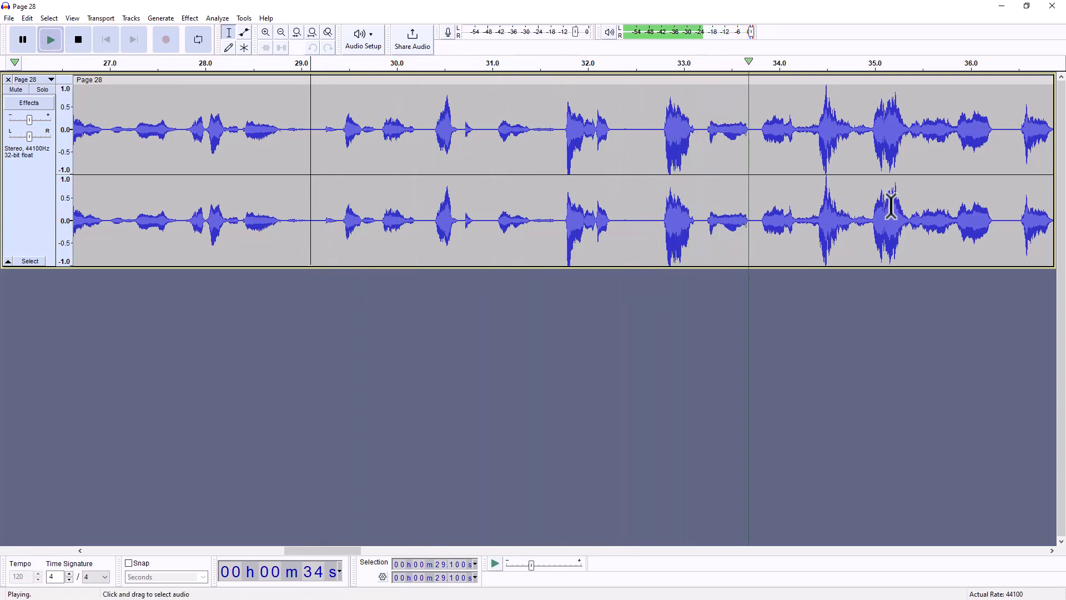
pyautogui.click(867, 144)
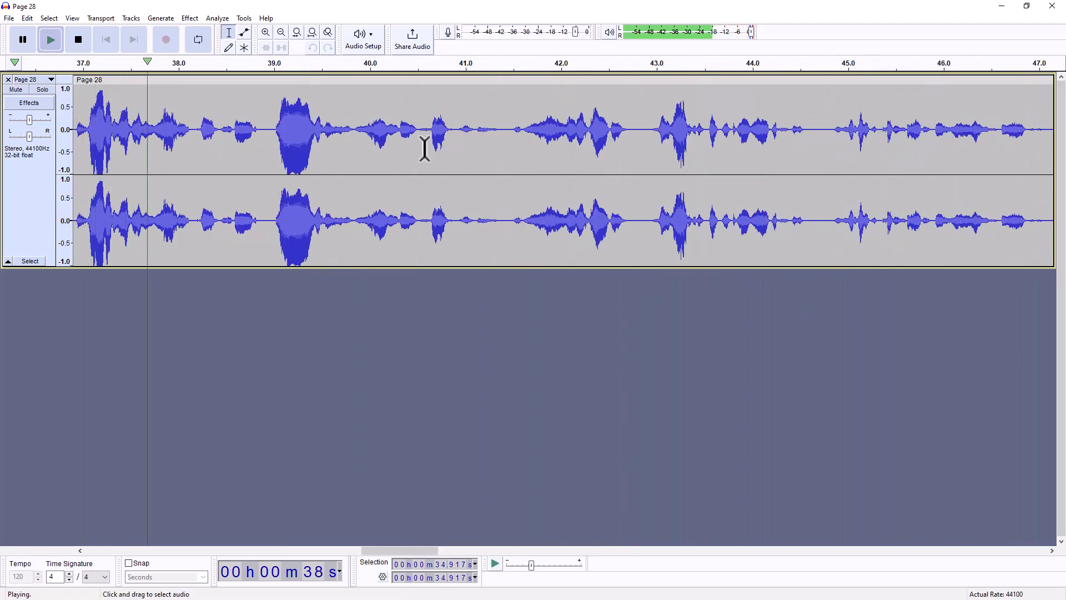
pyautogui.click(83, 41)
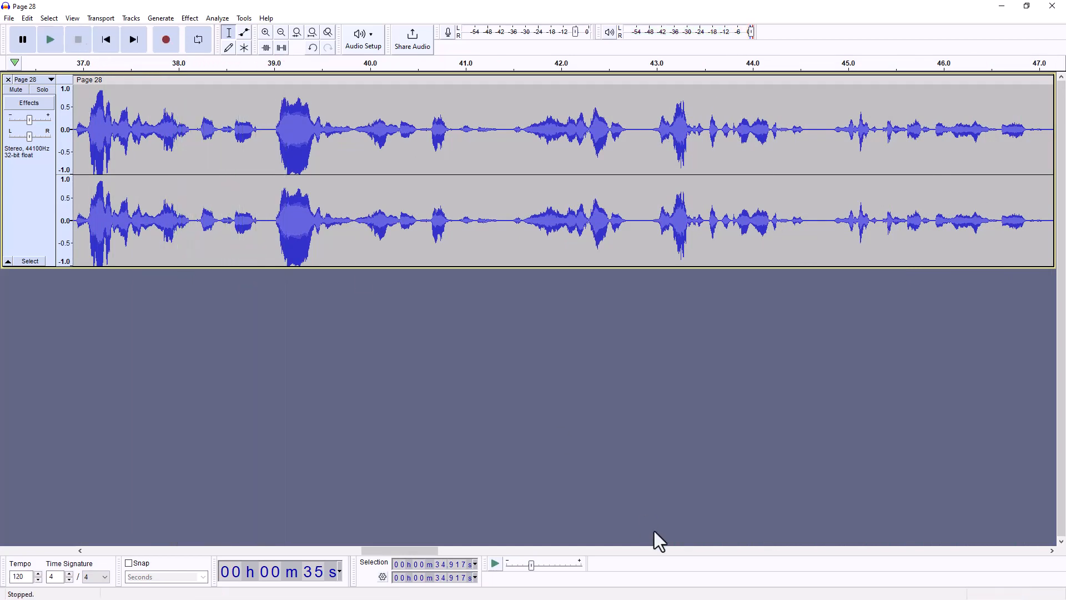
pyautogui.moveTo(418, 547); pyautogui.dragTo(355, 526)
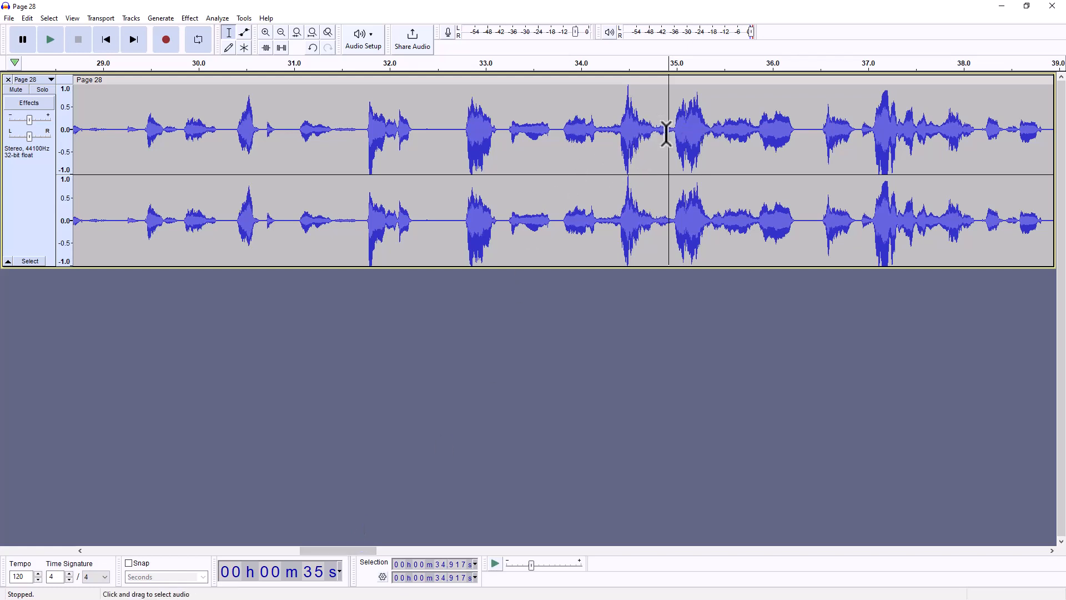
pyautogui.click(51, 39)
pyautogui.click(73, 38)
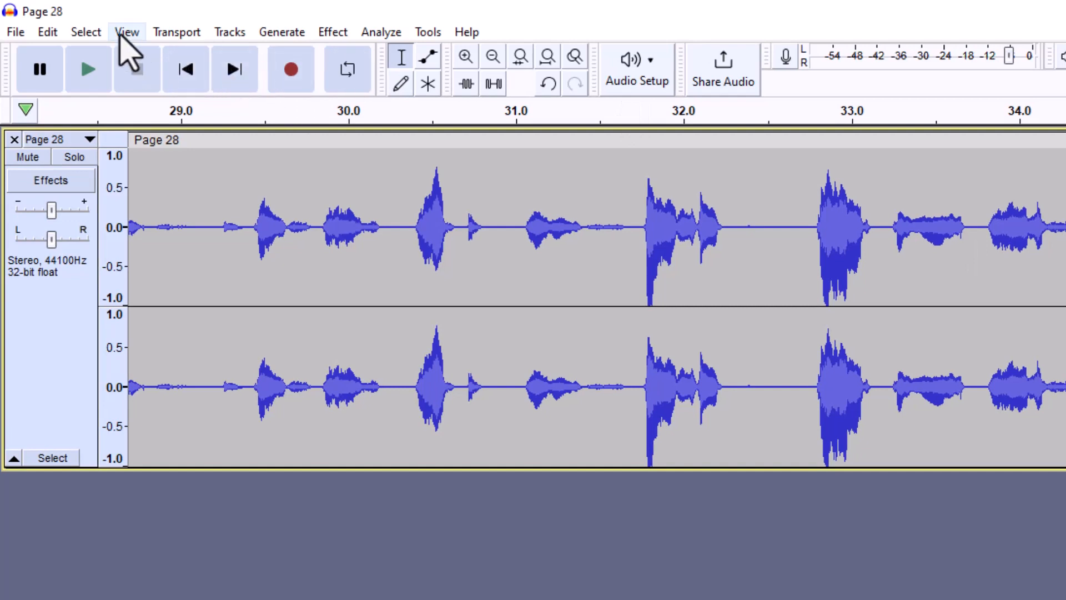
# Step: Select the audio between the cursor and the stored cursor position, and silence that selection
pyautogui.click(94, 34)
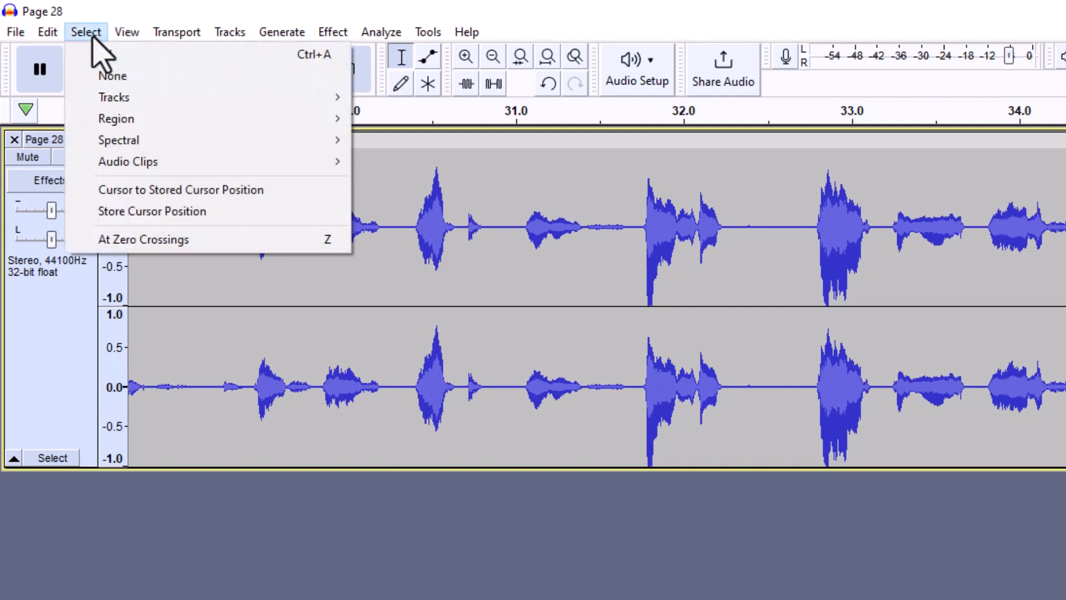
pyautogui.click(148, 192)
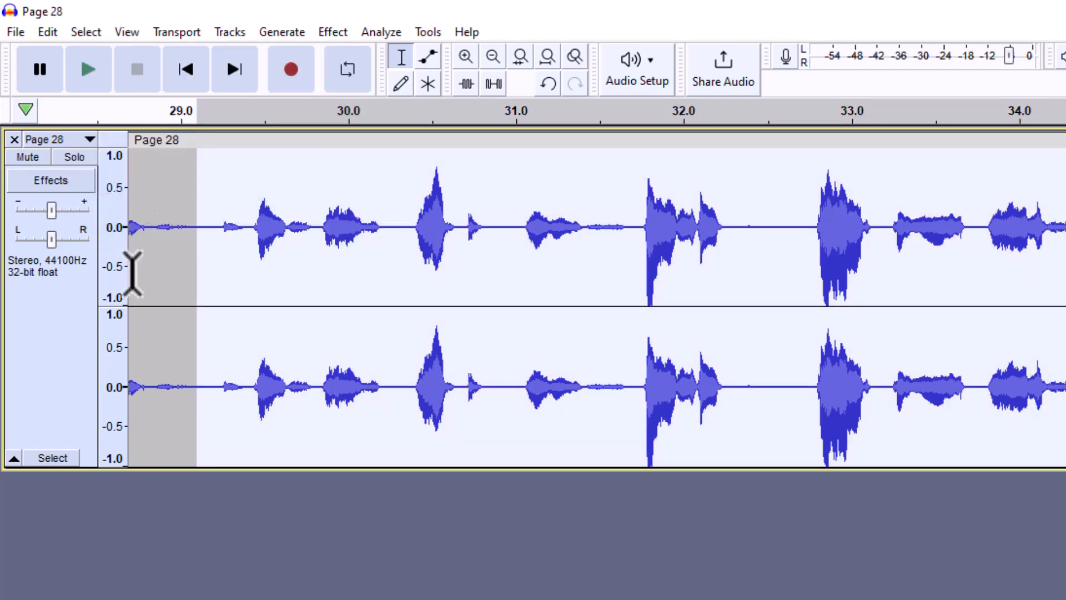
pyautogui.click(495, 84)
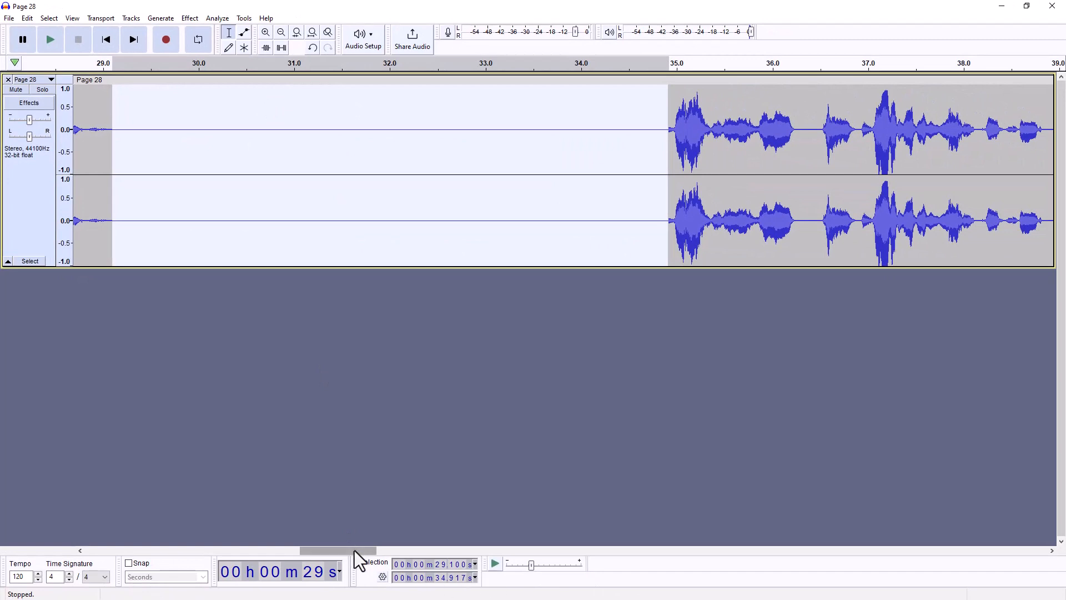
# Step: Play the track from about 26 s to check the silenced line in context
pyautogui.moveTo(354, 550); pyautogui.dragTo(329, 548)
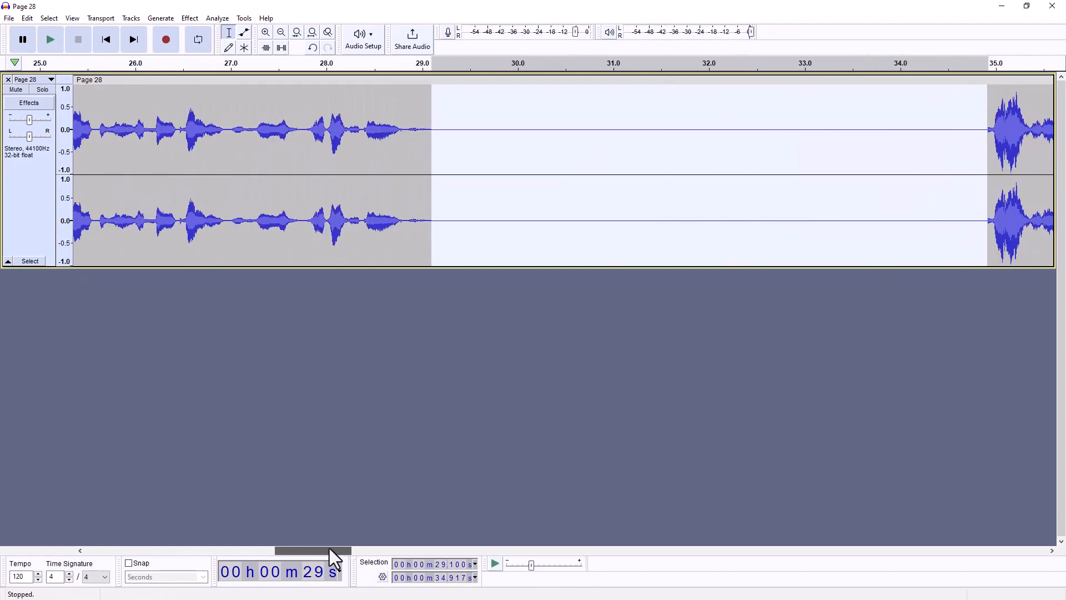
pyautogui.click(131, 99)
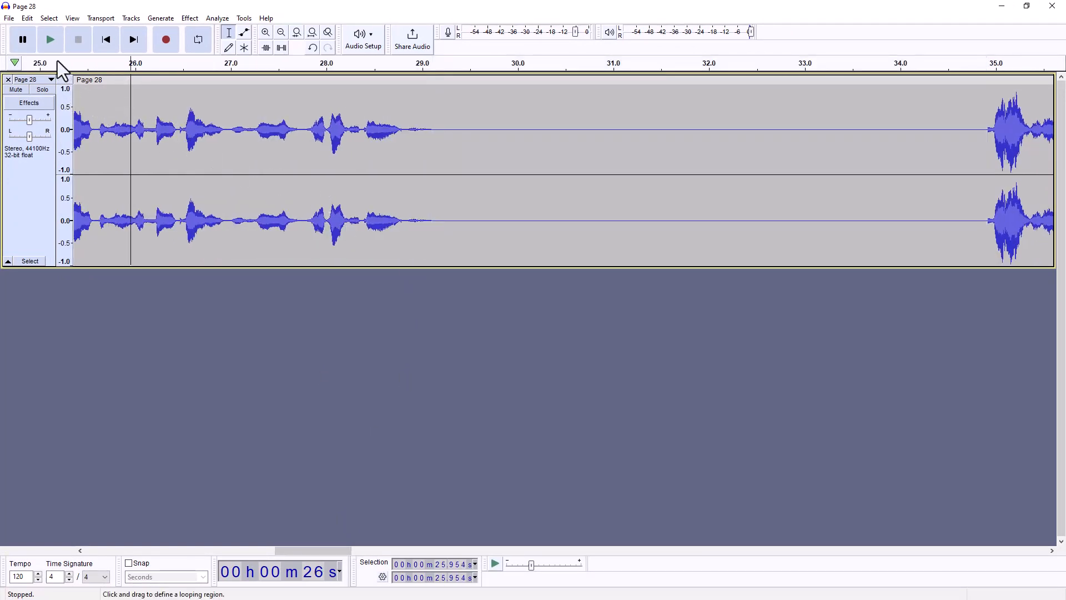
pyautogui.click(49, 42)
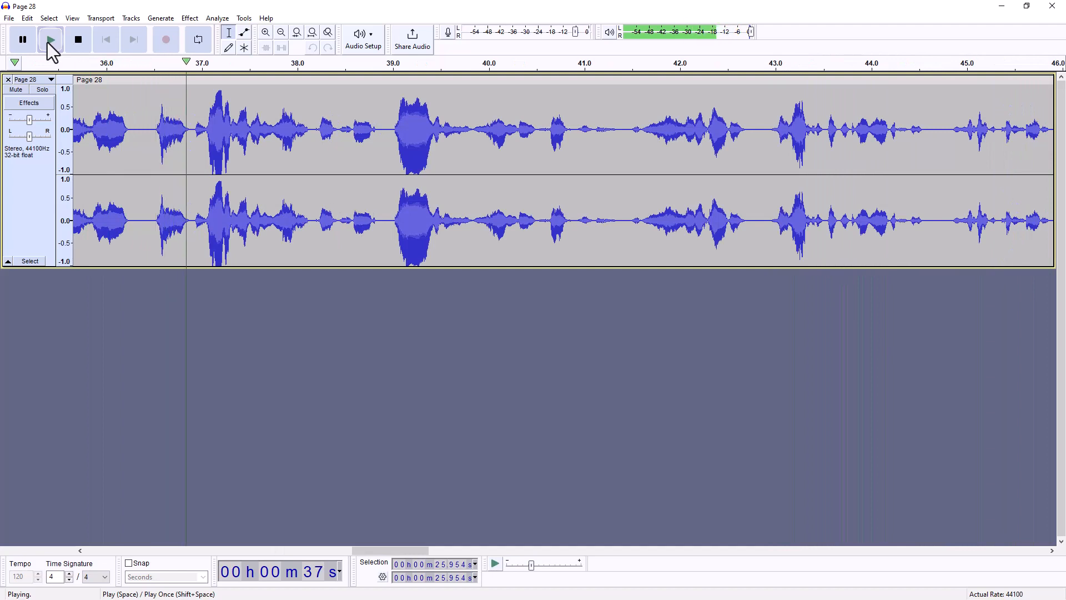
# Step: Mark the start of the next line at about 36.4 s during playback, stop, and store the cursor position
pyautogui.click(144, 136)
pyautogui.click(81, 44)
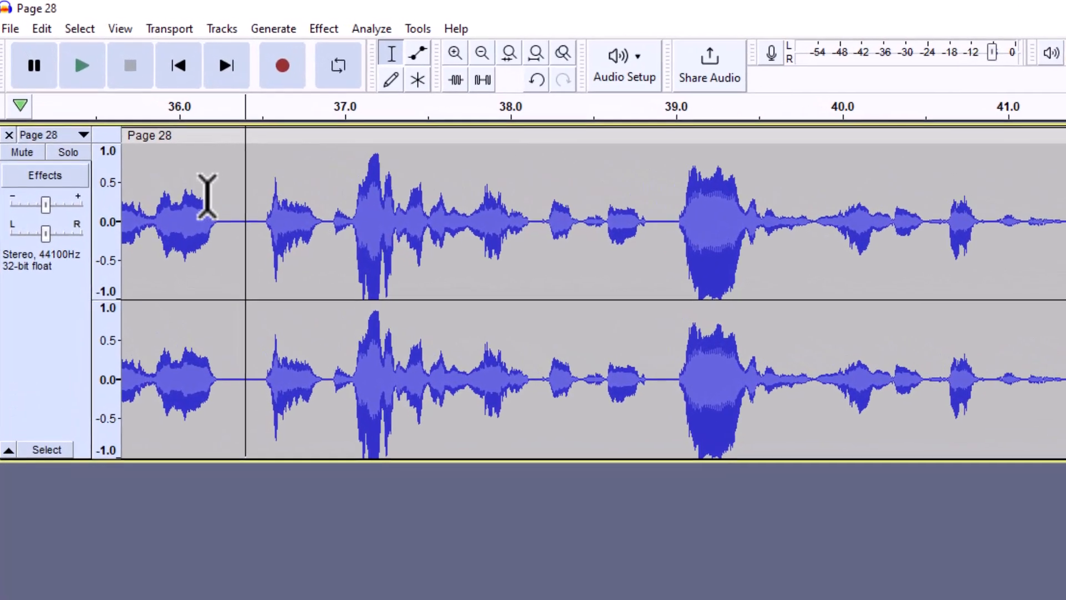
pyautogui.click(83, 30)
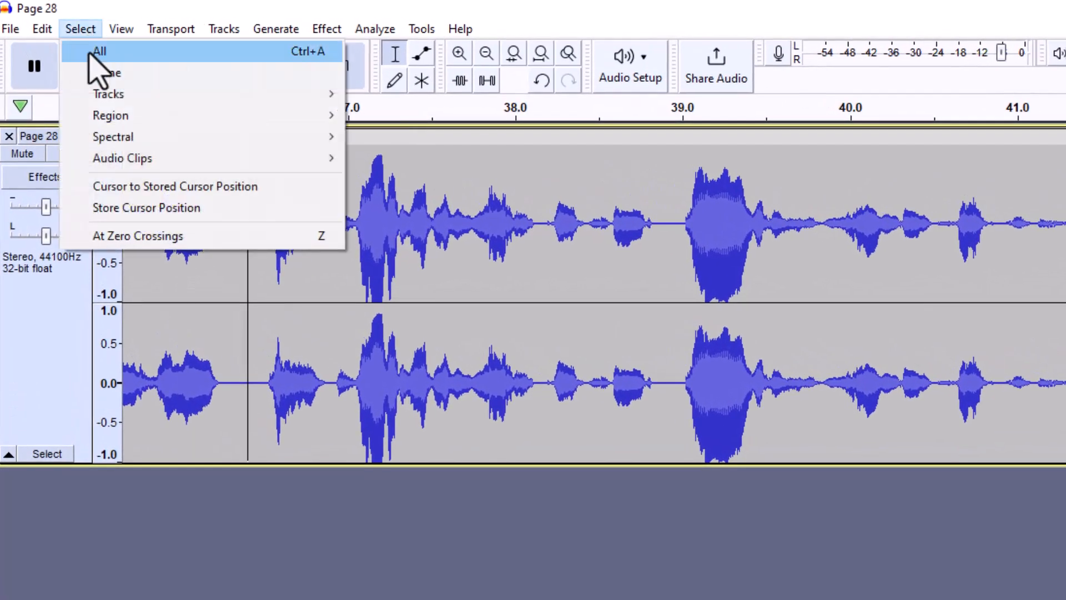
pyautogui.click(135, 209)
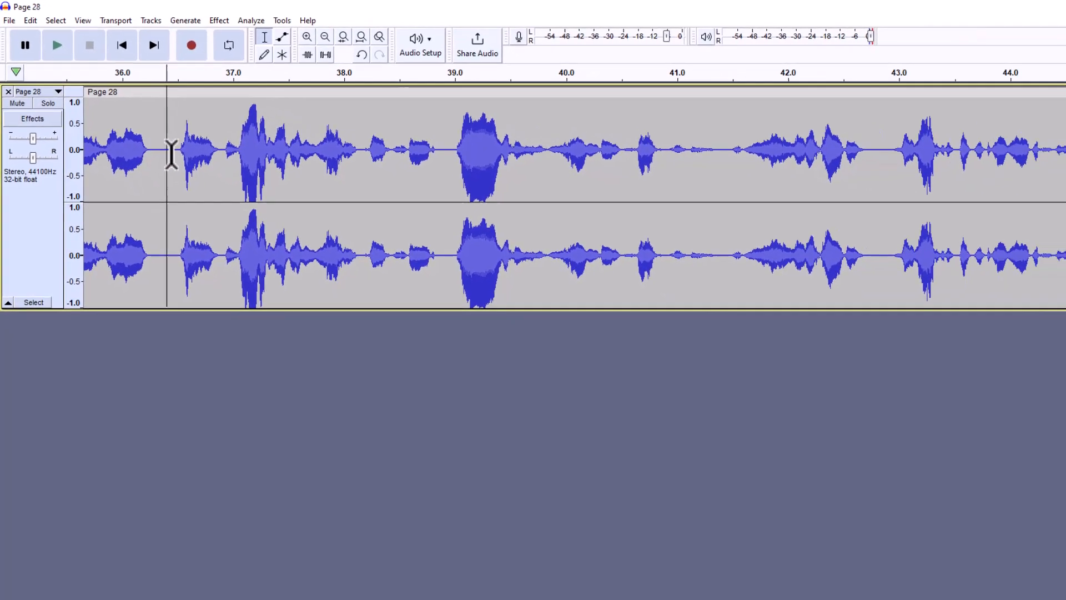
# Step: Play the next line from 36.4 s, place the cursor at its end at about 41.4 s, and stop
pyautogui.click(58, 46)
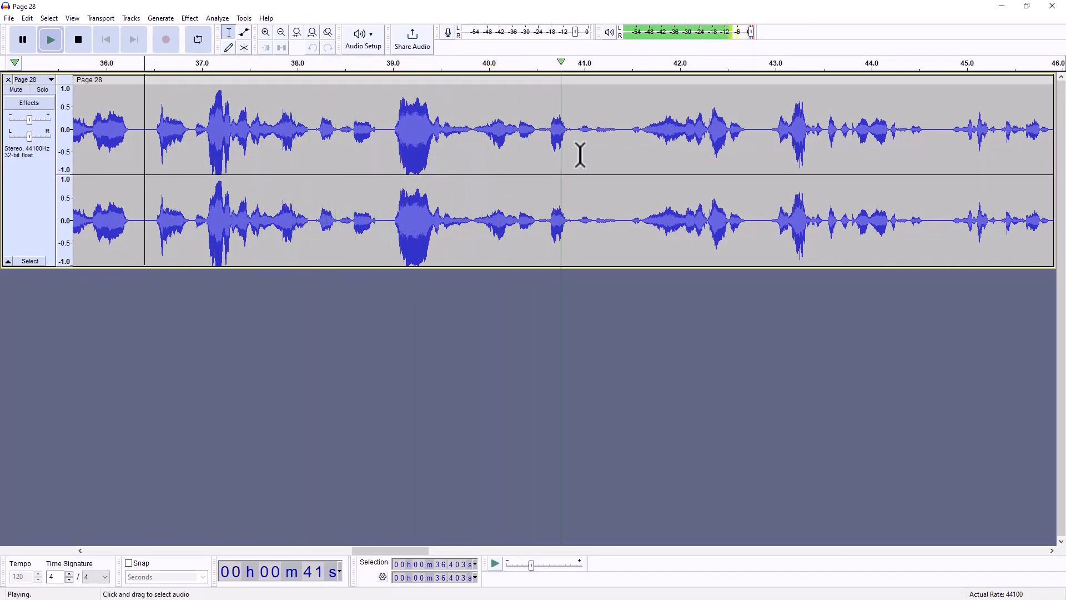
pyautogui.click(620, 156)
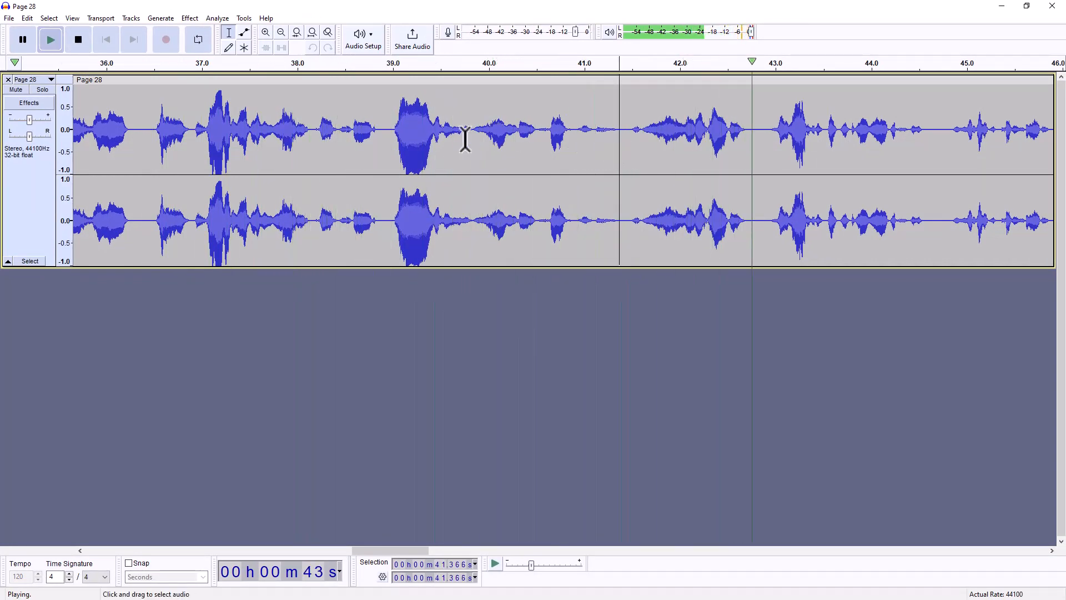
pyautogui.click(78, 40)
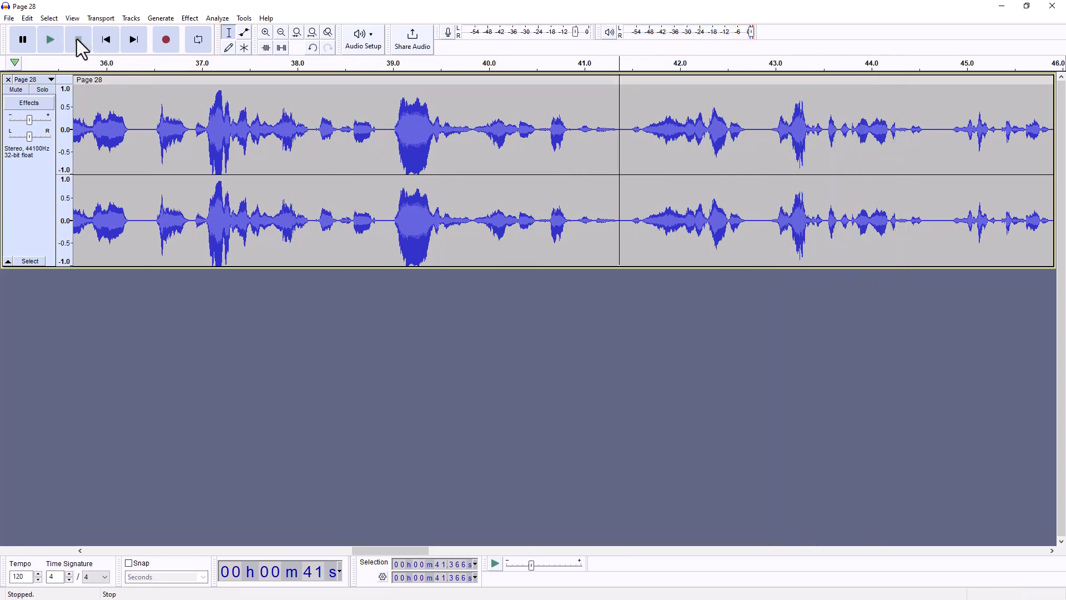
# Step: Select the audio from the cursor at 41.4 s back to the stored cursor position at 36.4 s, and silence it
pyautogui.moveTo(419, 548); pyautogui.dragTo(408, 545)
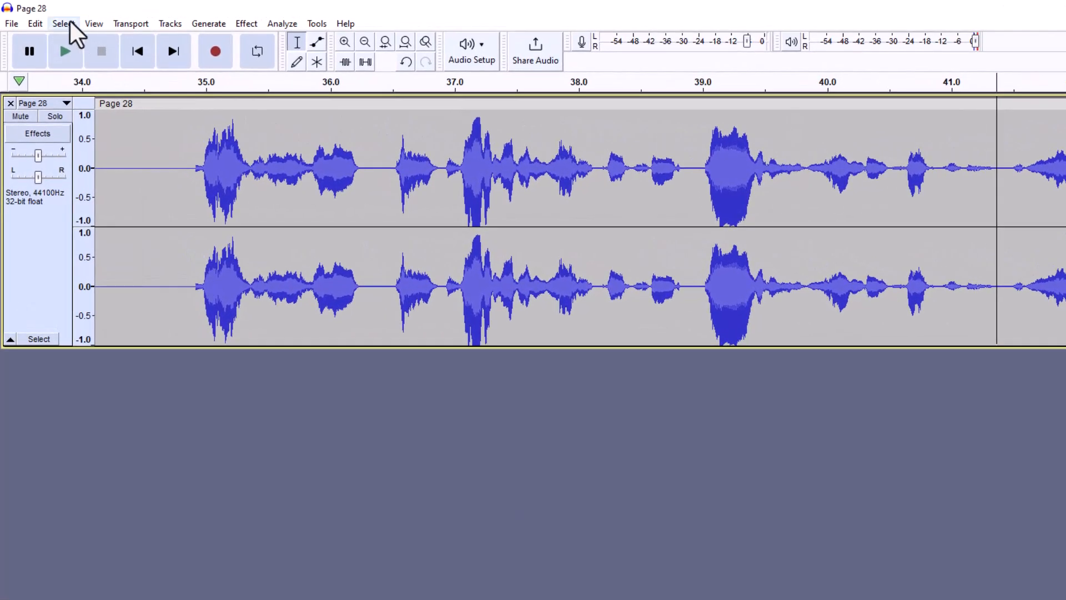
pyautogui.click(70, 22)
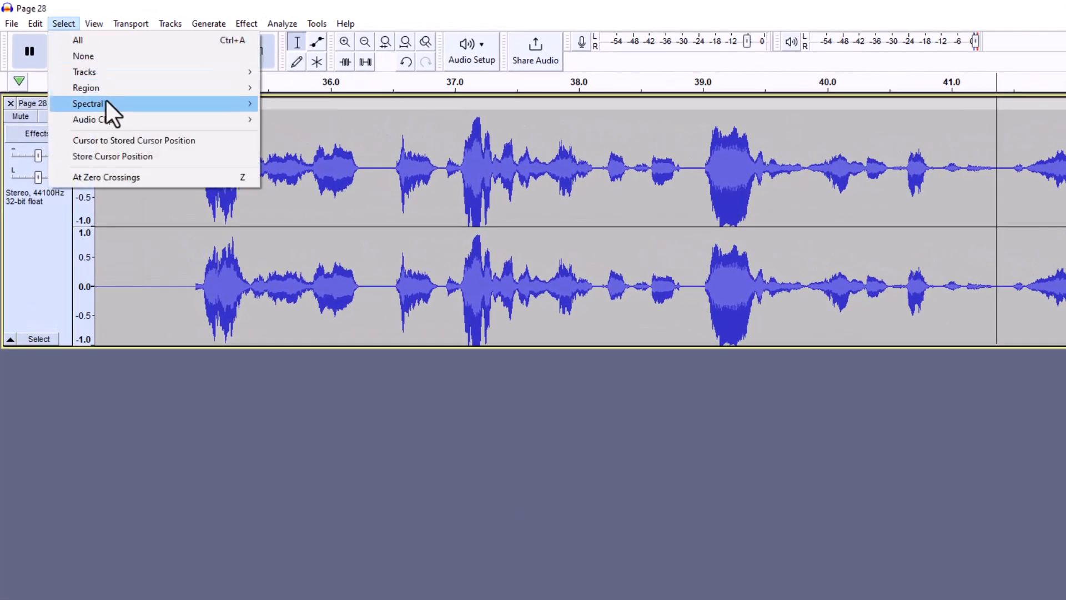
pyautogui.click(105, 139)
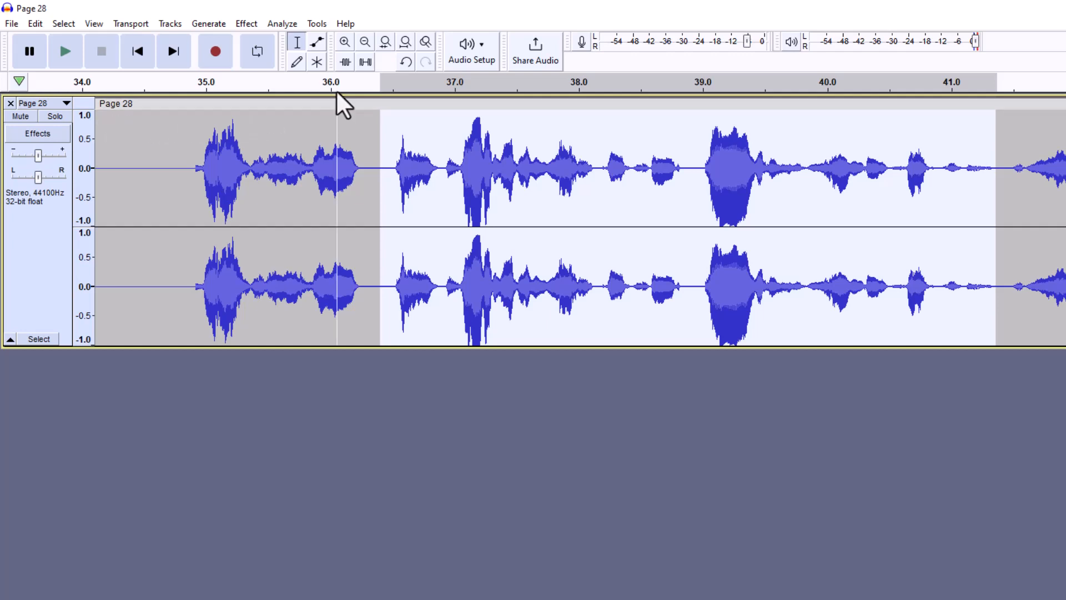
pyautogui.click(366, 62)
# Step: Play from about 41.5 s, place the cursor at the start of the next own line at about 44.7 s, stop, and store the cursor position
pyautogui.moveTo(428, 586); pyautogui.dragTo(471, 587)
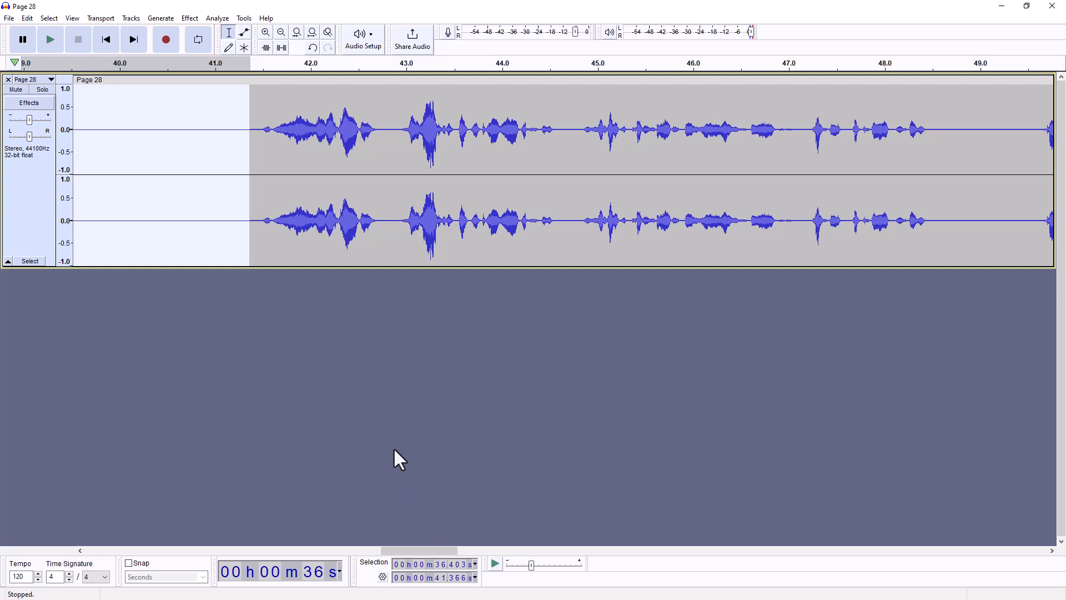
pyautogui.click(258, 119)
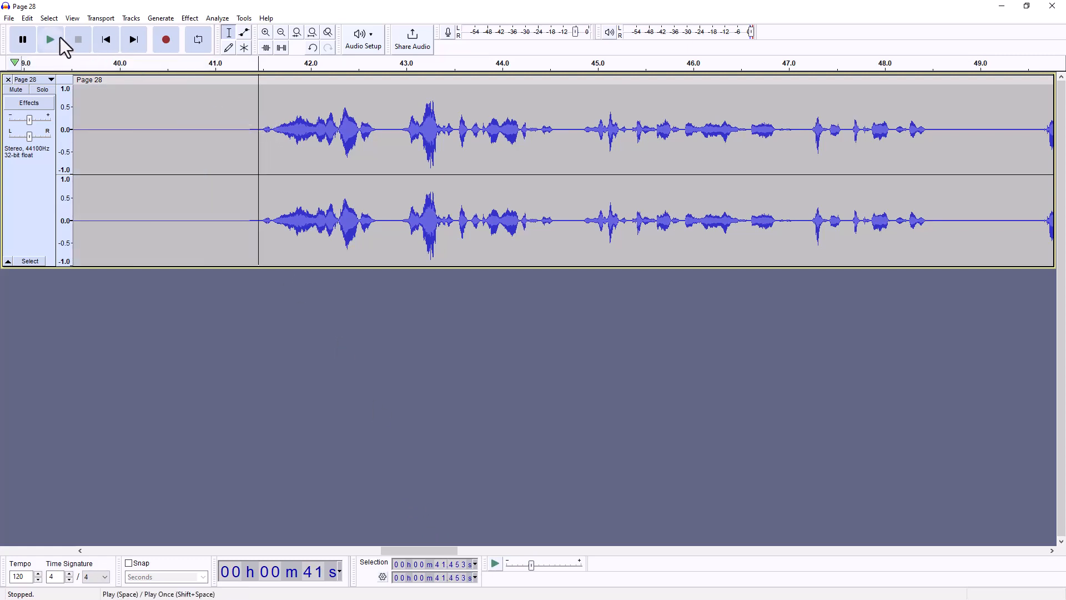
pyautogui.click(49, 38)
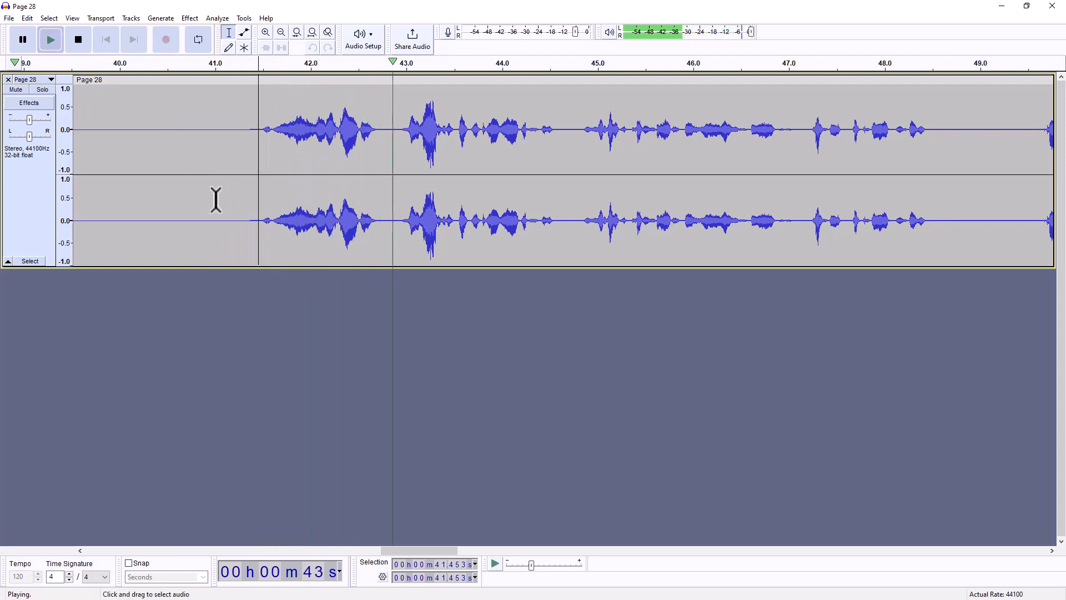
pyautogui.click(575, 158)
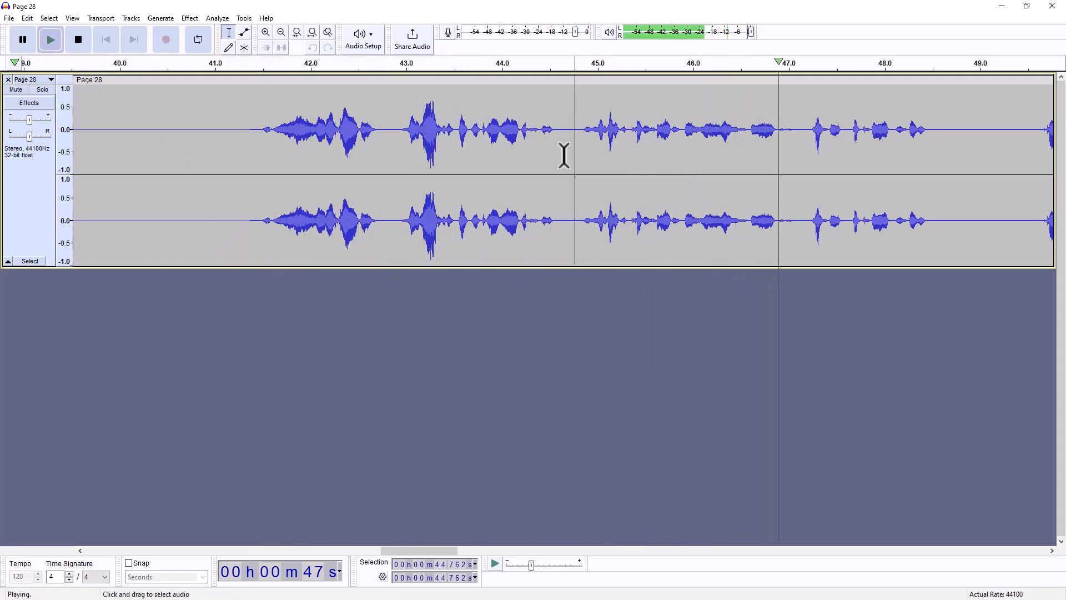
pyautogui.click(84, 46)
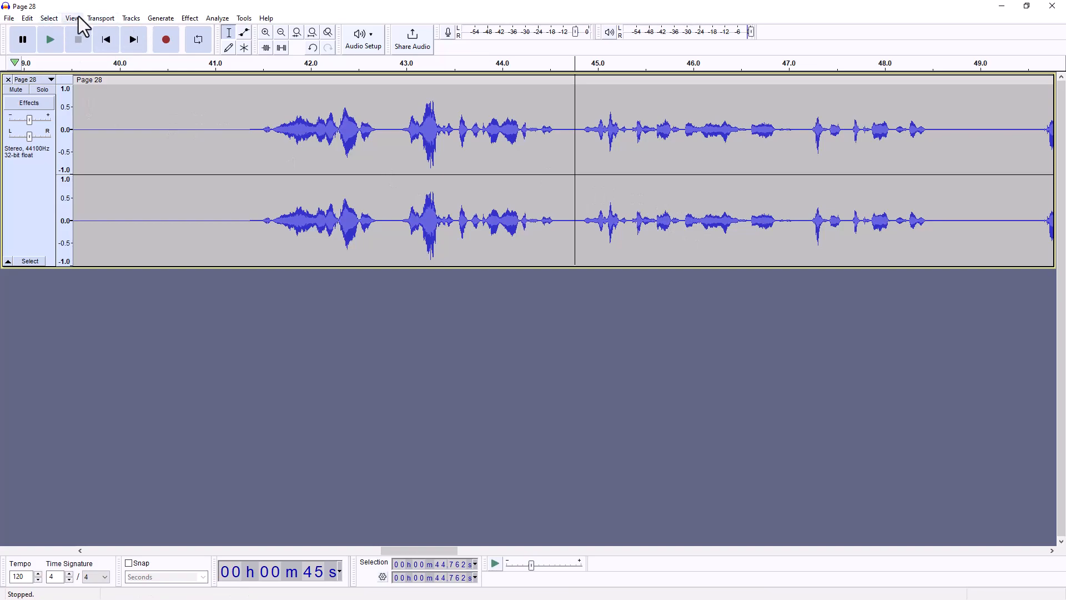
pyautogui.click(53, 19)
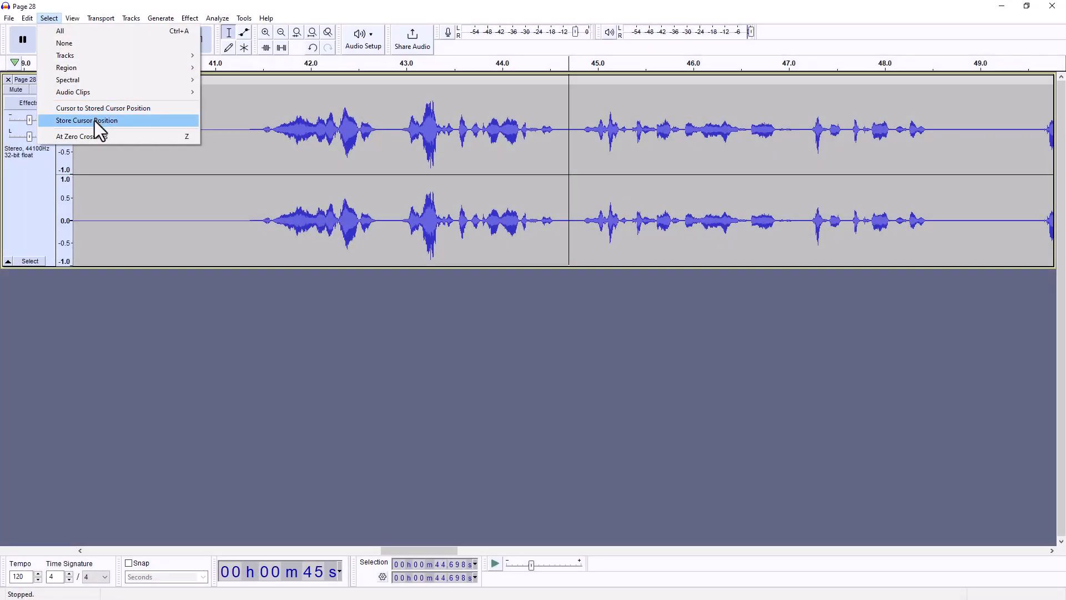
pyautogui.click(95, 120)
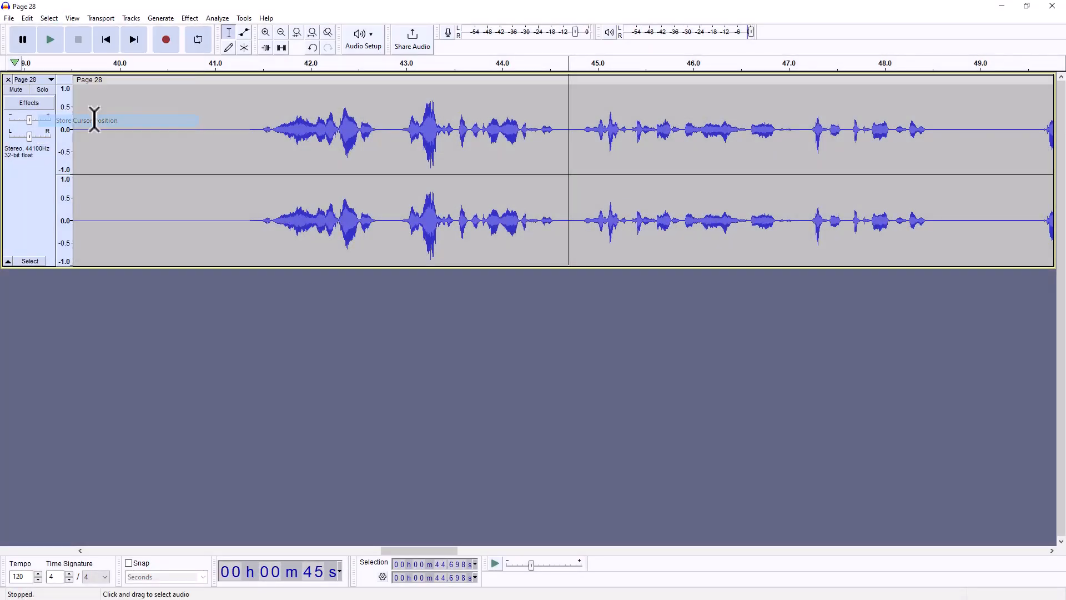
# Step: Play the line from 44.7 s, place the cursor at its end at about 59.4 s, and stop playback
pyautogui.click(45, 41)
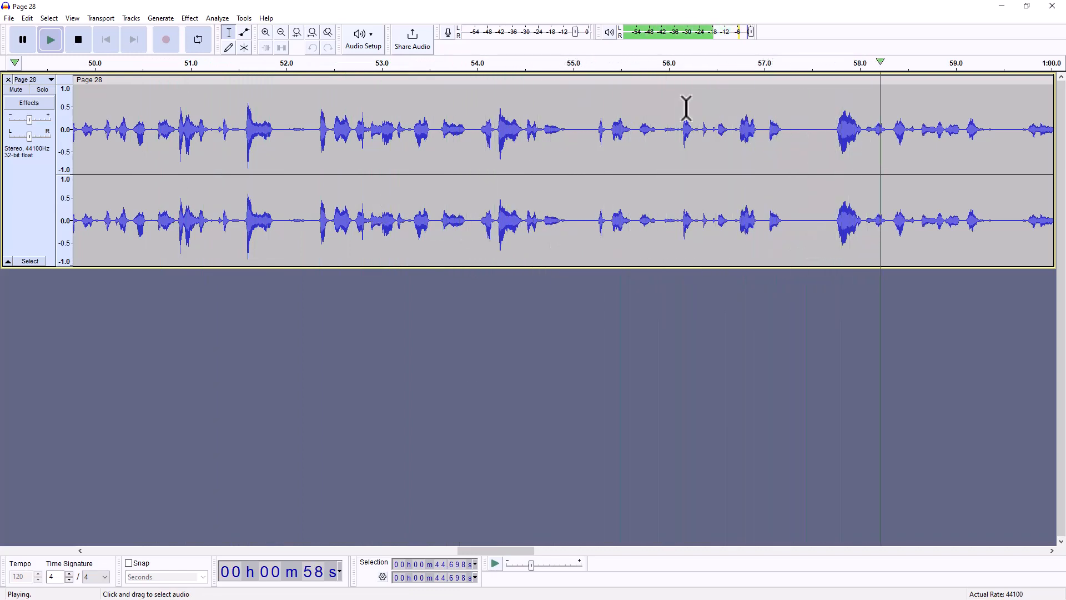
pyautogui.click(997, 158)
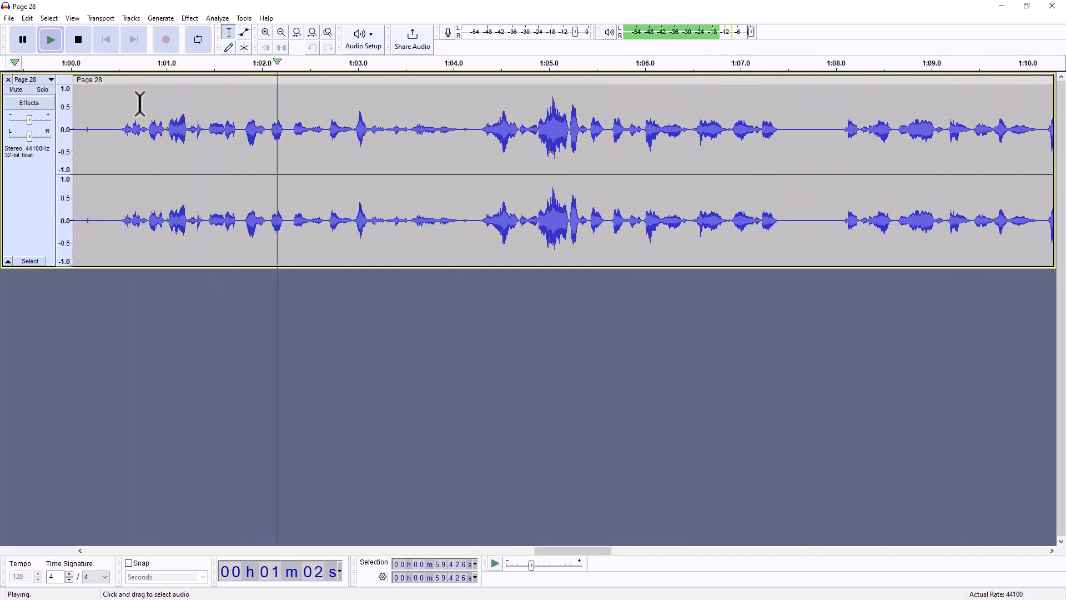
pyautogui.click(79, 40)
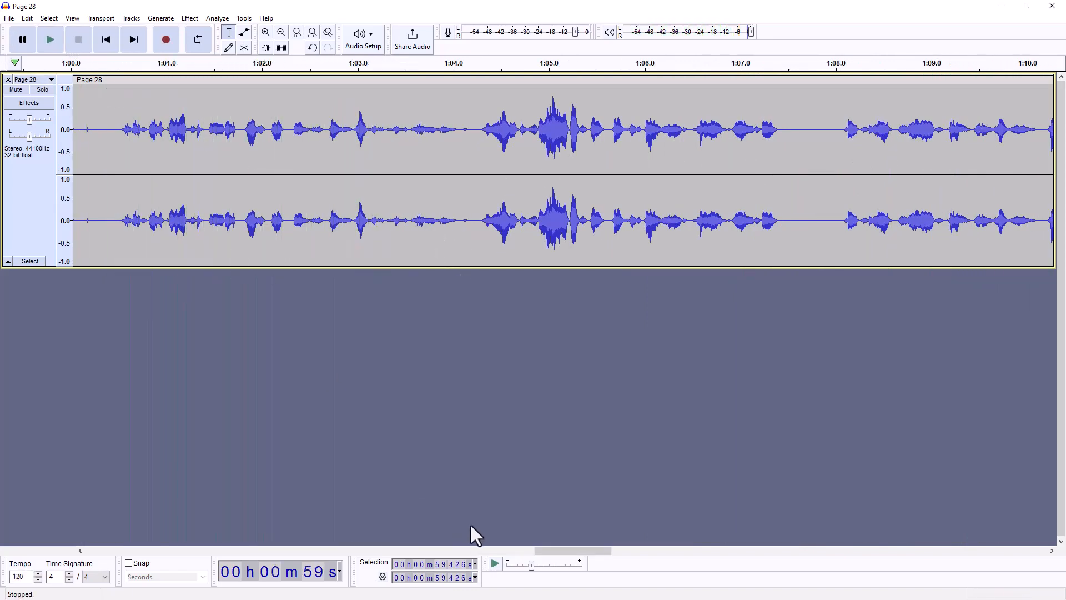
# Step: Select the audio between the 59.4 s cursor and the stored cursor position, and silence that selection
pyautogui.moveTo(563, 551); pyautogui.dragTo(478, 545)
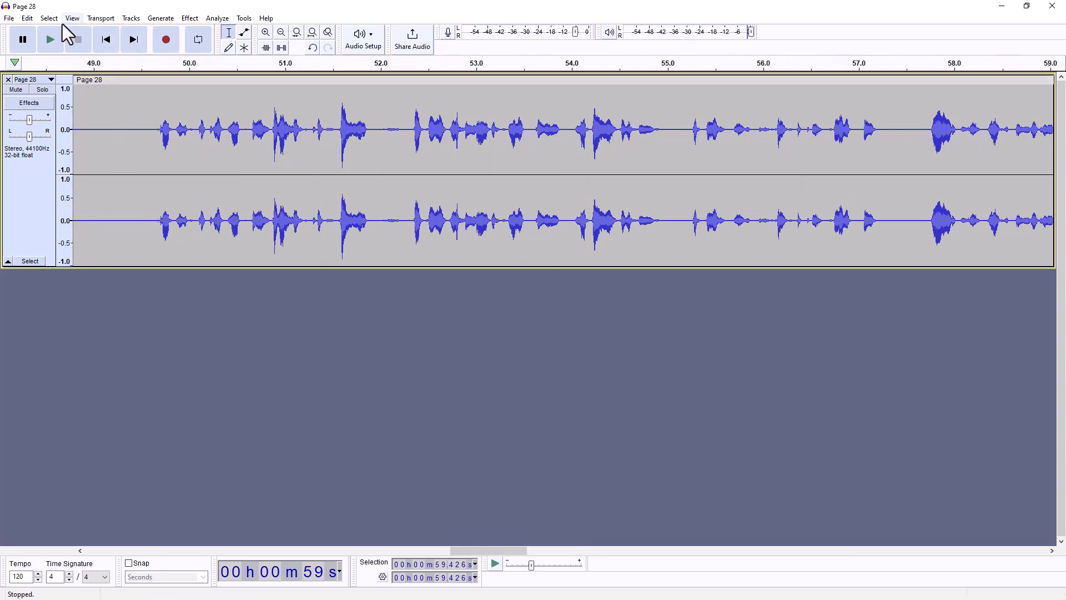
pyautogui.click(40, 20)
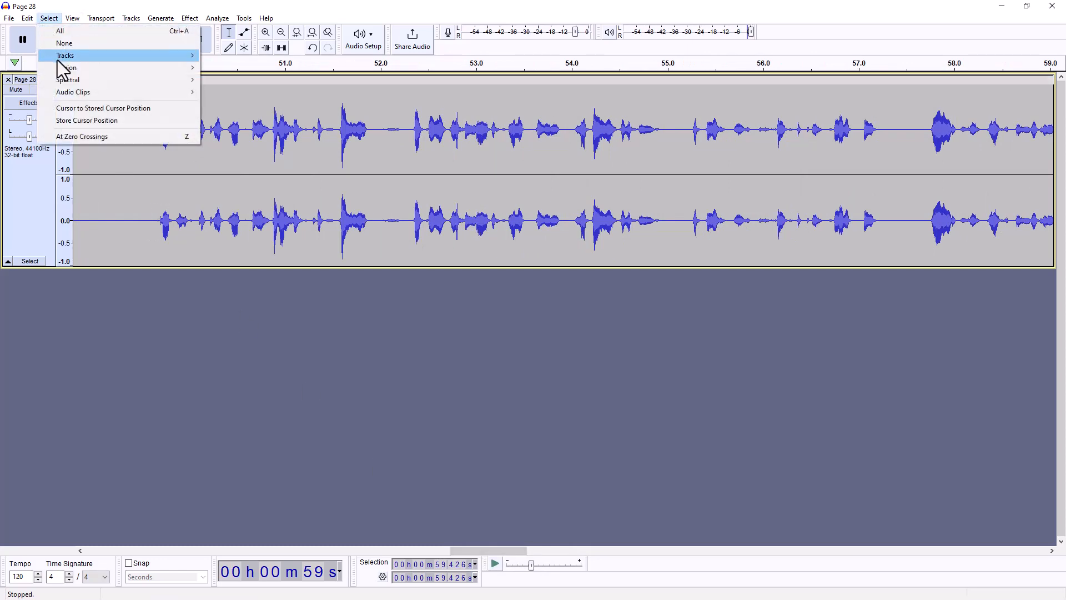
pyautogui.click(73, 107)
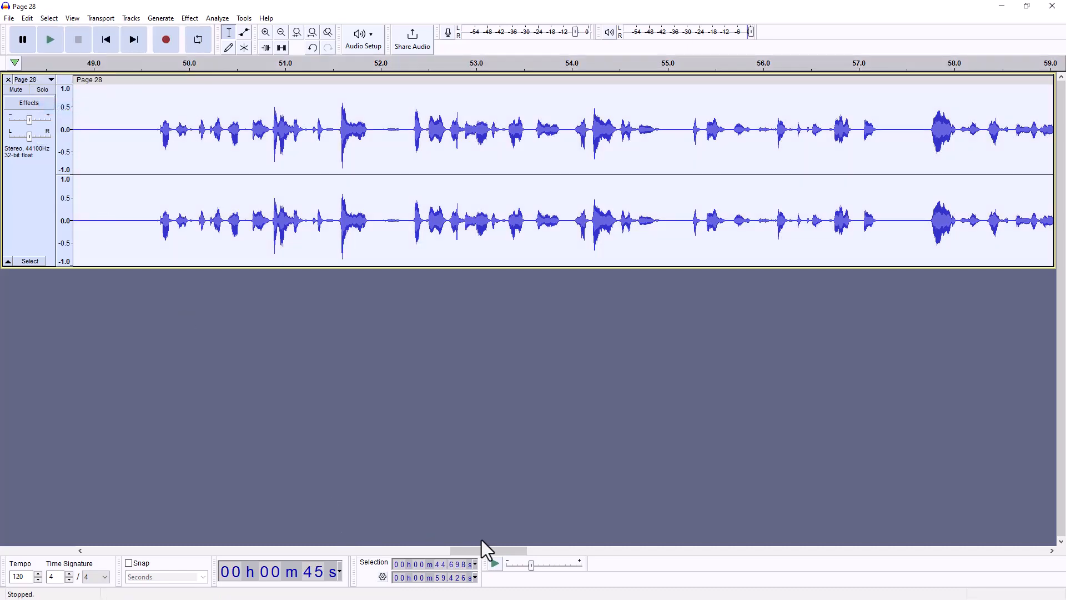
pyautogui.moveTo(487, 550); pyautogui.dragTo(446, 551)
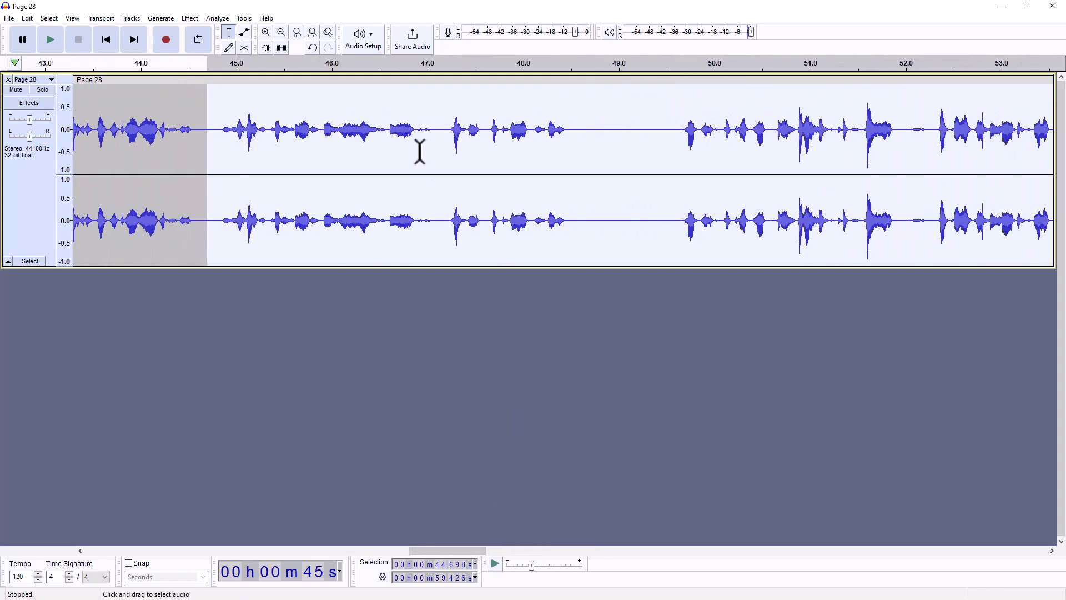
pyautogui.click(282, 49)
# Step: Play the track from about 43.5 s into the silenced section to check the transition, and stop
pyautogui.click(187, 106)
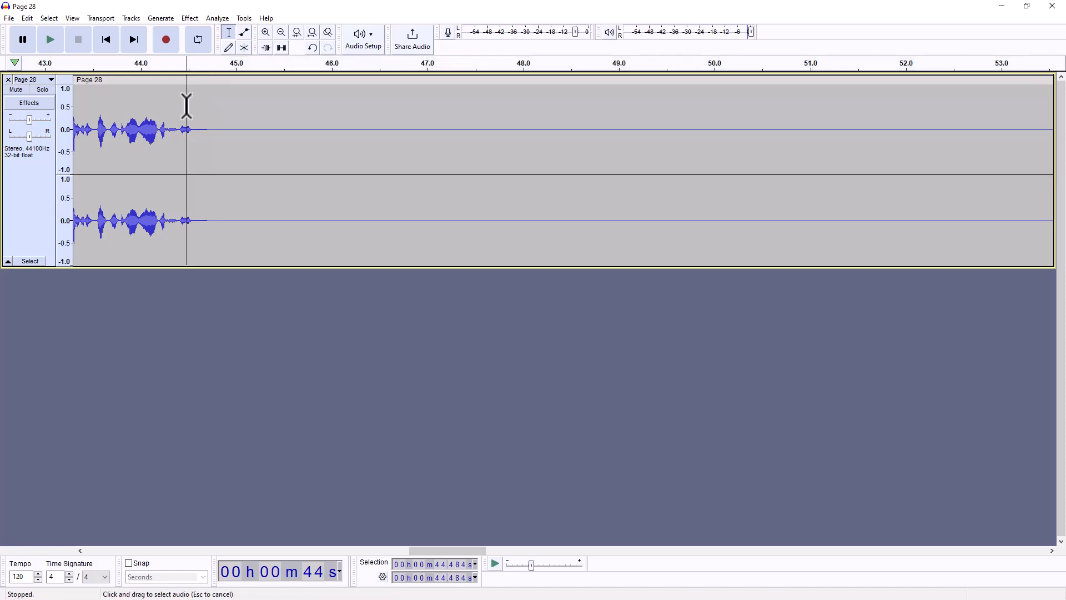
pyautogui.click(97, 100)
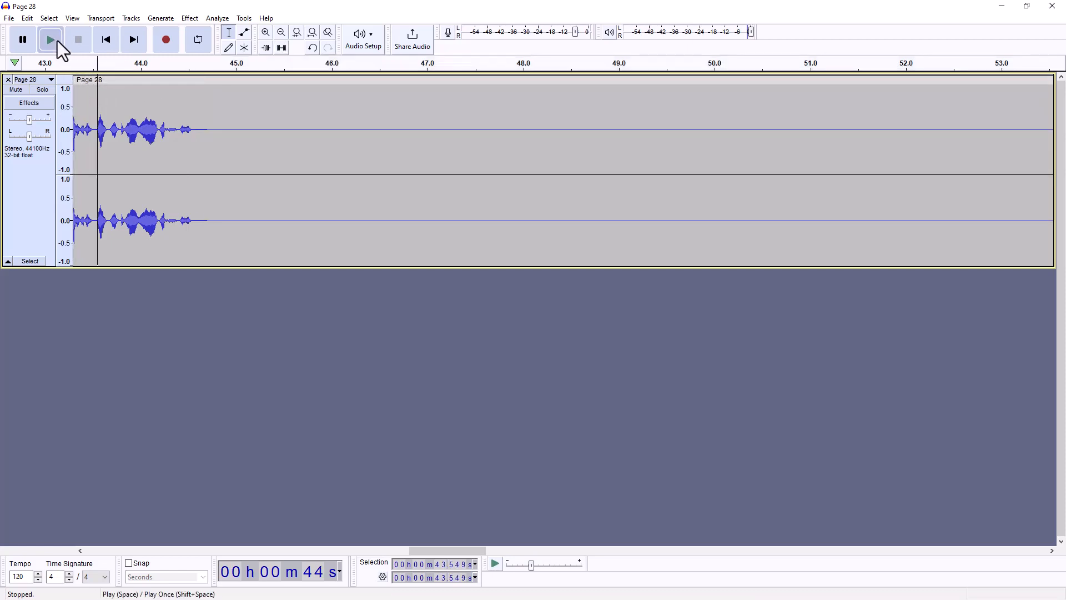
pyautogui.click(58, 41)
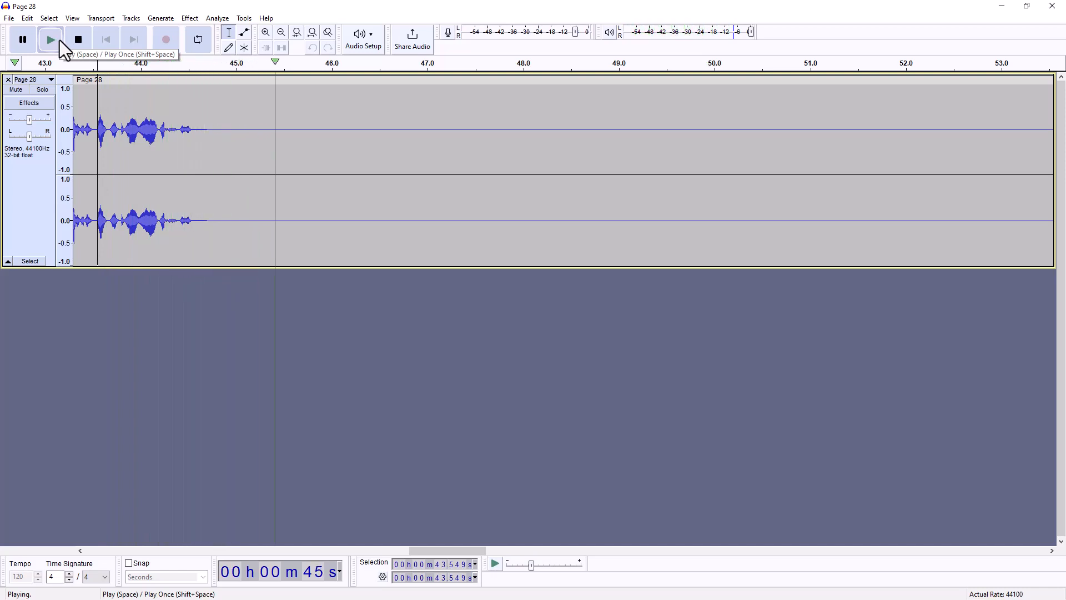
pyautogui.click(78, 40)
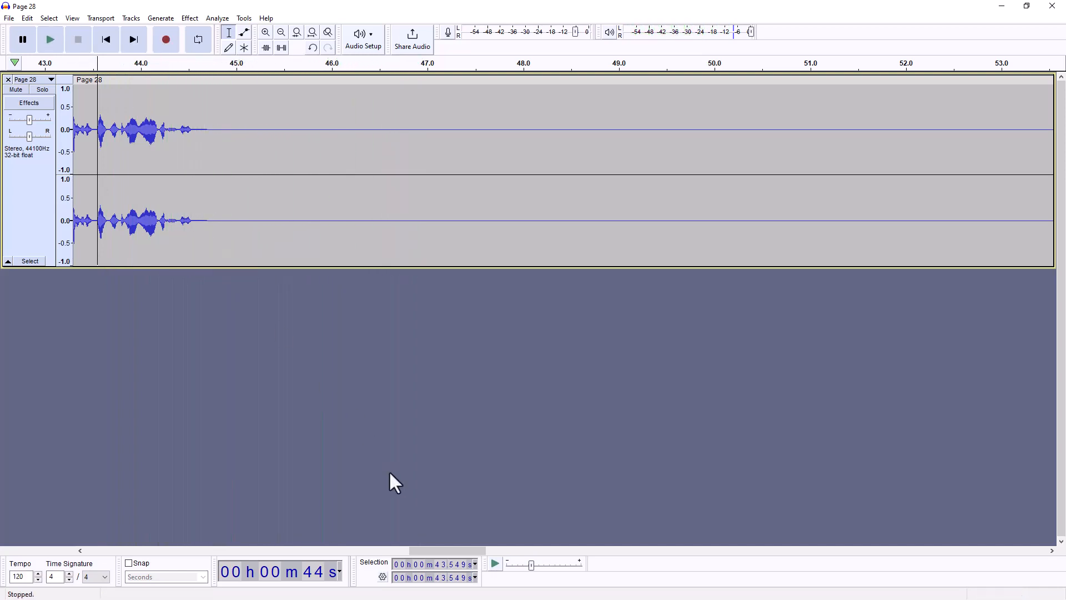
# Step: Play from 59.4 s, mark the start of the next own line at about 1:00.5, stop, and store the cursor position
pyautogui.moveTo(445, 548); pyautogui.dragTo(551, 561)
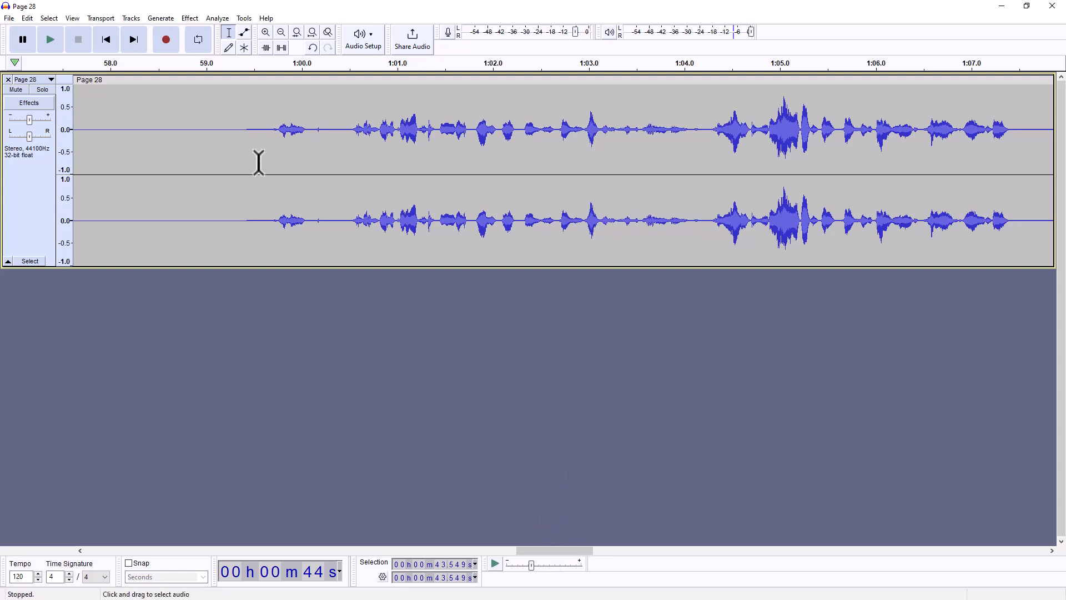
pyautogui.click(247, 145)
pyautogui.click(52, 42)
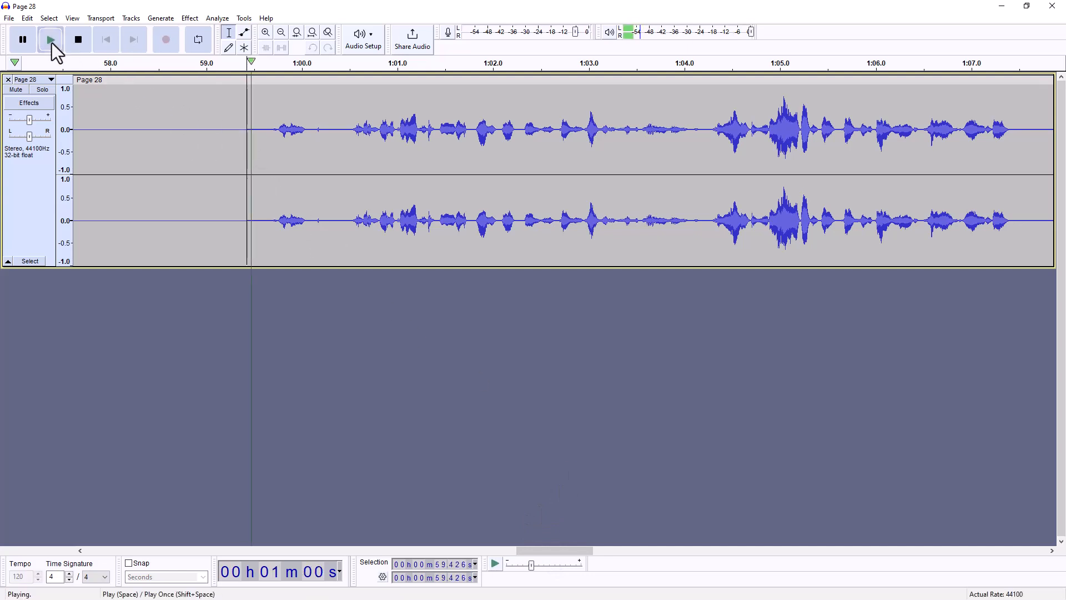
pyautogui.click(345, 153)
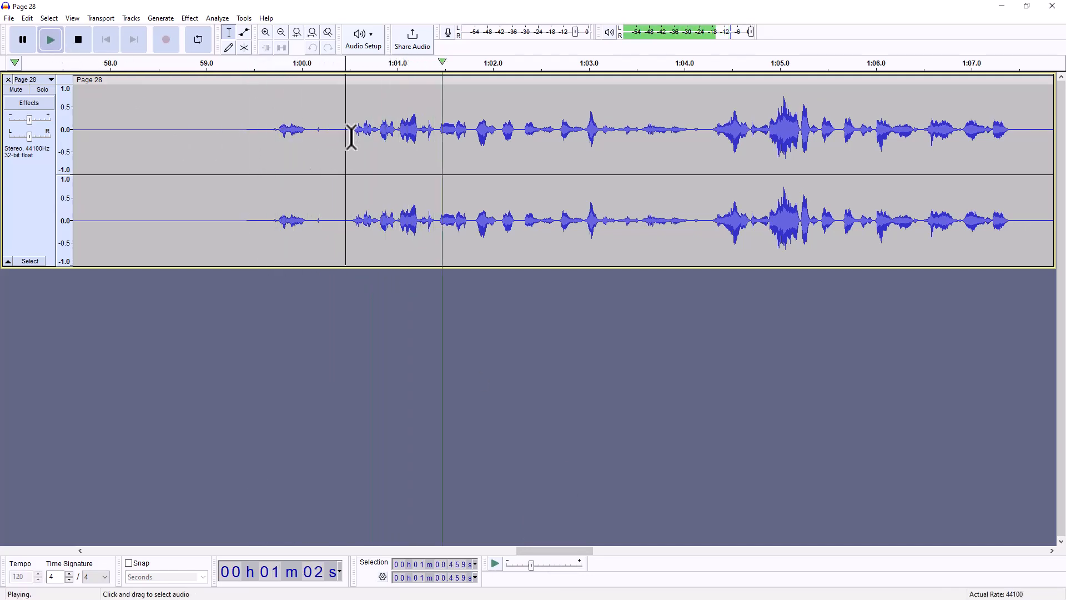
pyautogui.click(86, 45)
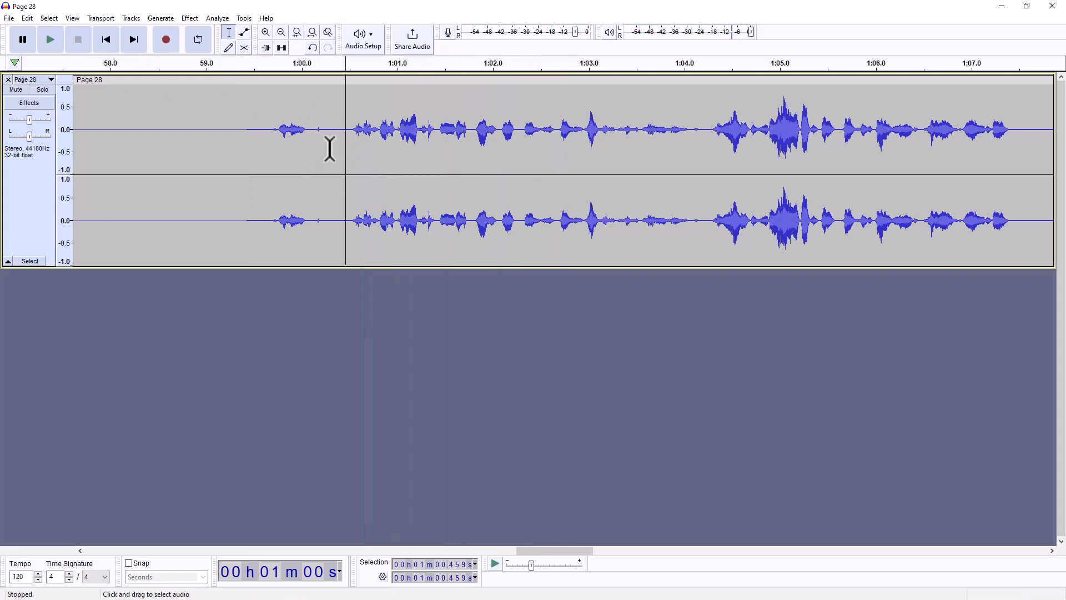
pyautogui.click(55, 20)
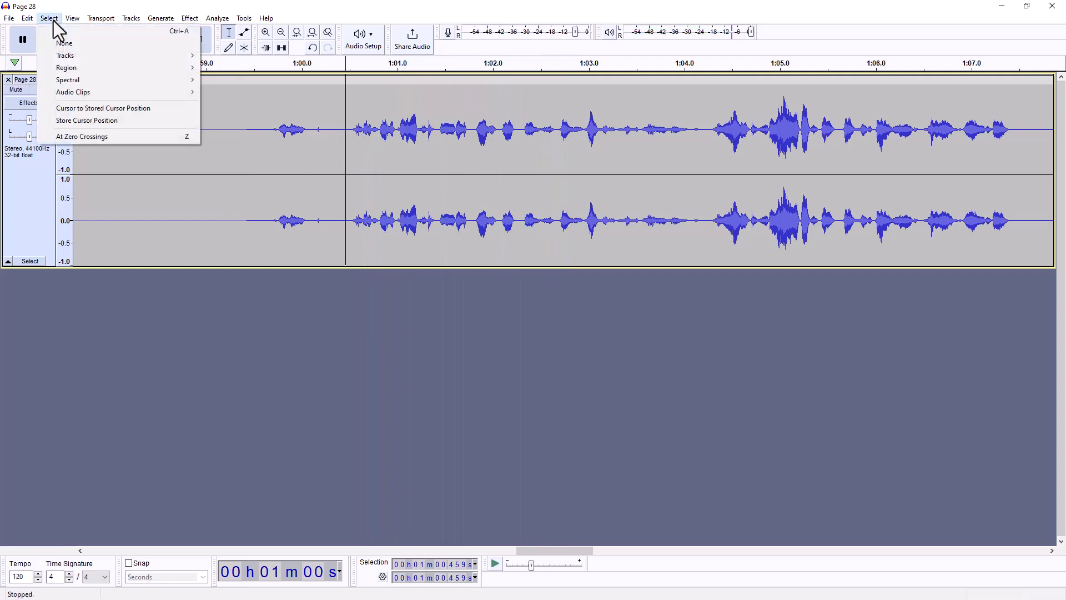
pyautogui.click(81, 118)
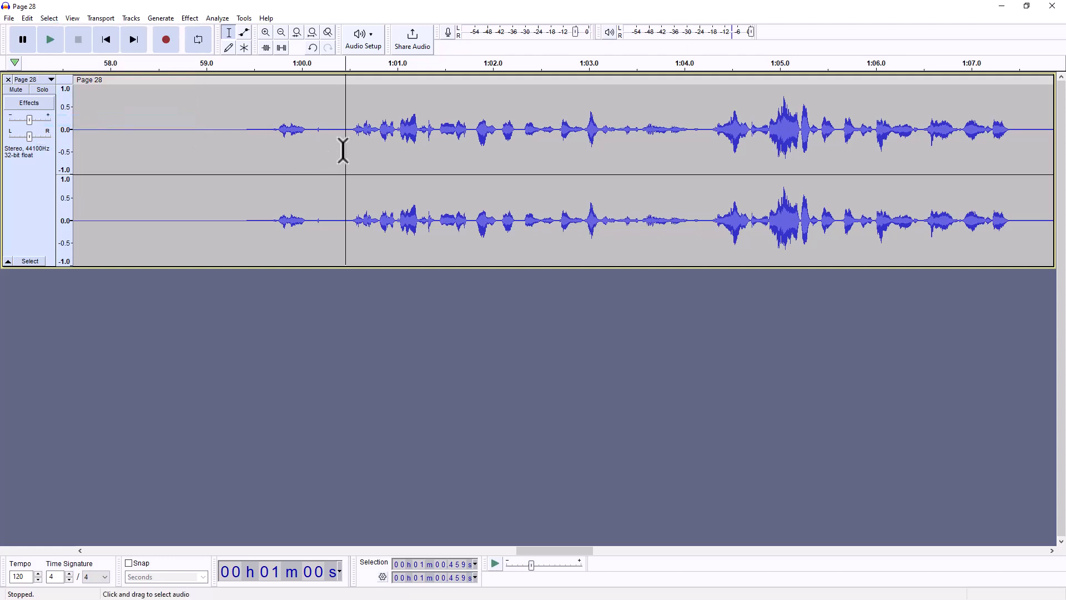
# Step: Play the line from 1:00.5, place the cursor at its end at about 1:04.2, and stop playback
pyautogui.click(58, 40)
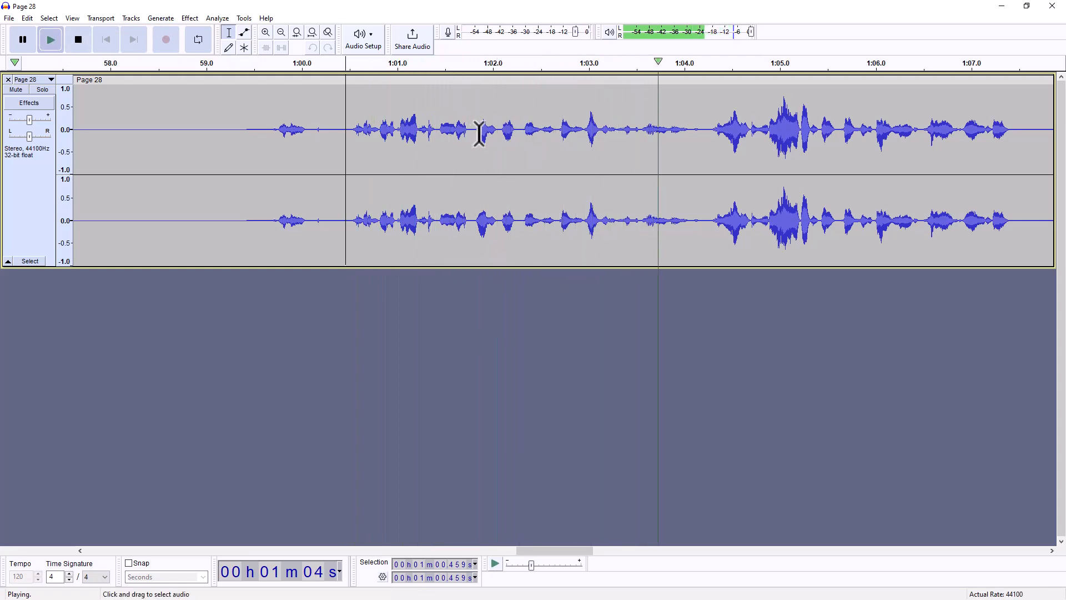
pyautogui.click(702, 161)
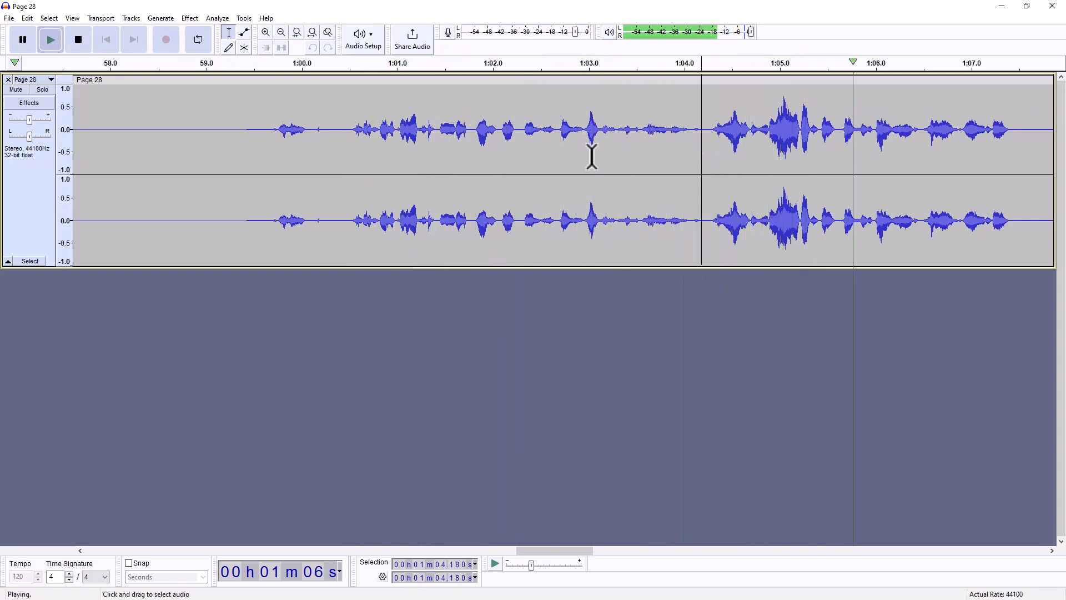
pyautogui.click(74, 43)
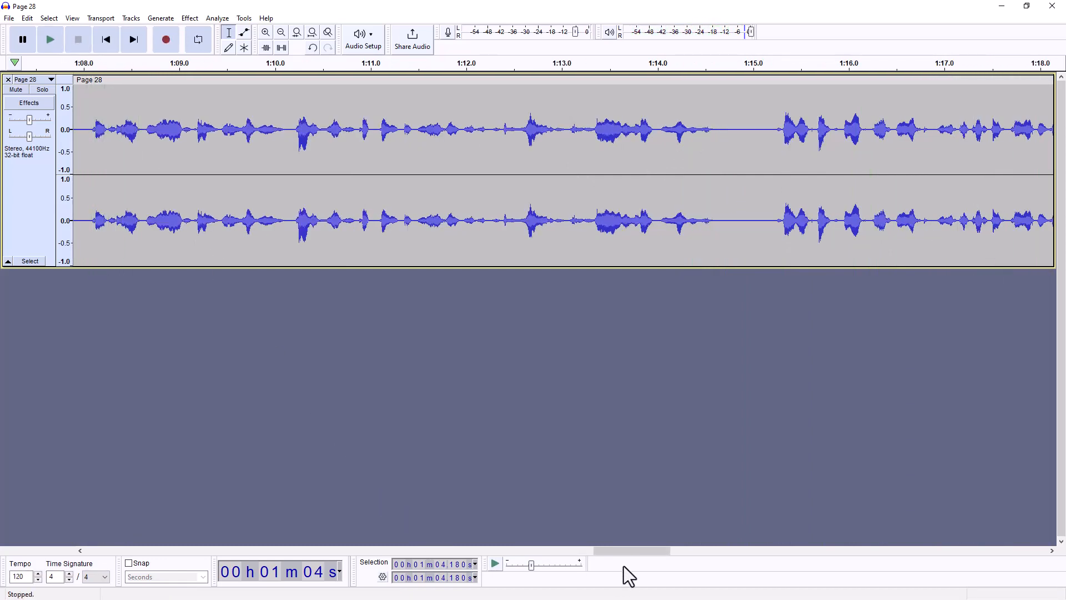
# Step: Select the audio from the 1:04.2 cursor back to the stored position, silence it, and place the cursor just before it at about 1:00.3
pyautogui.moveTo(627, 552); pyautogui.dragTo(548, 551)
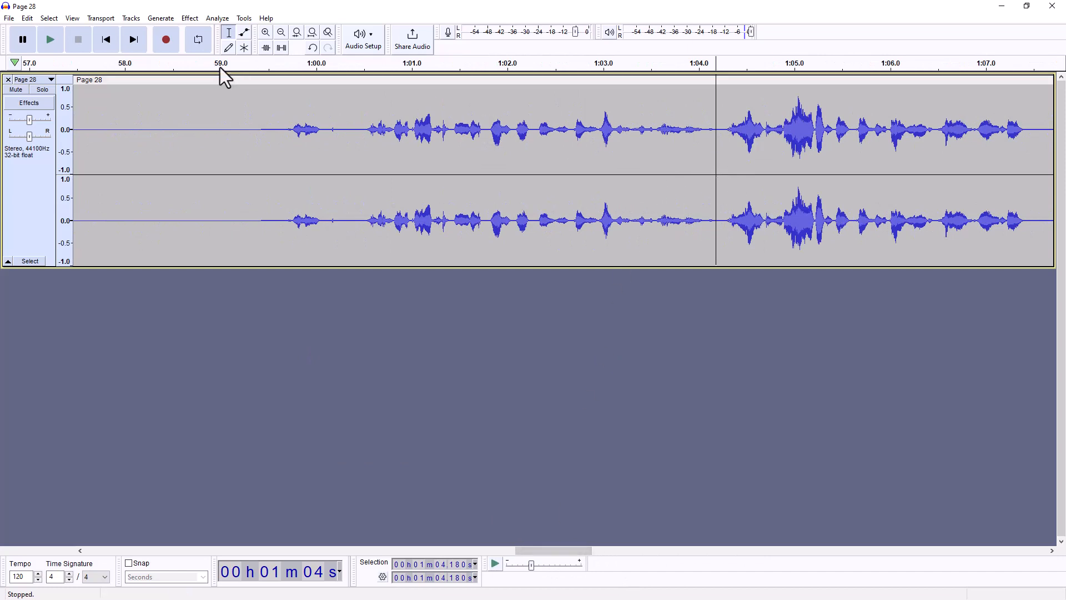
pyautogui.click(50, 18)
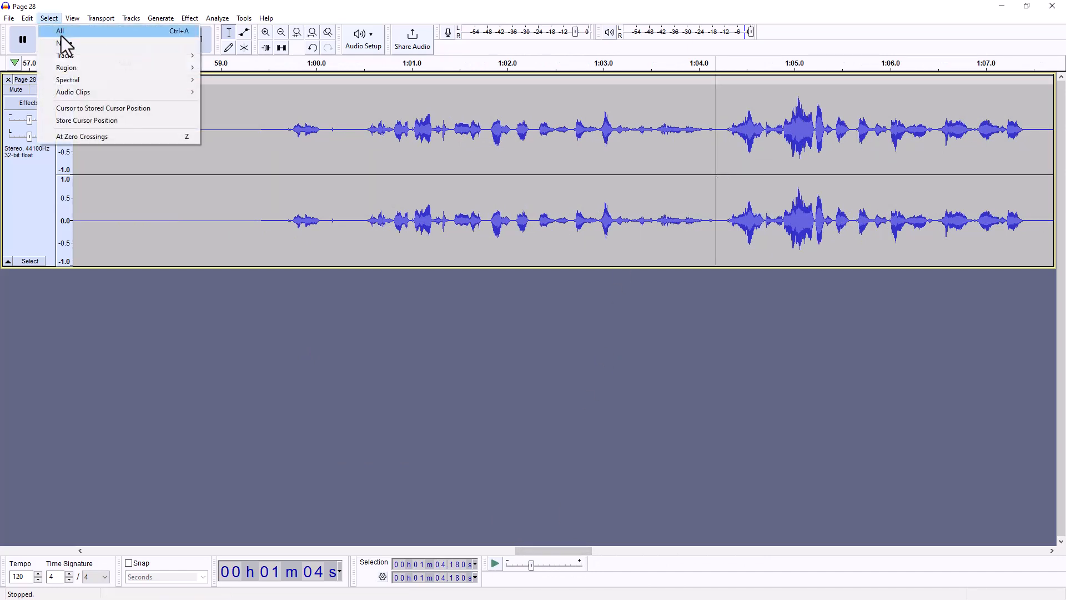
pyautogui.click(97, 108)
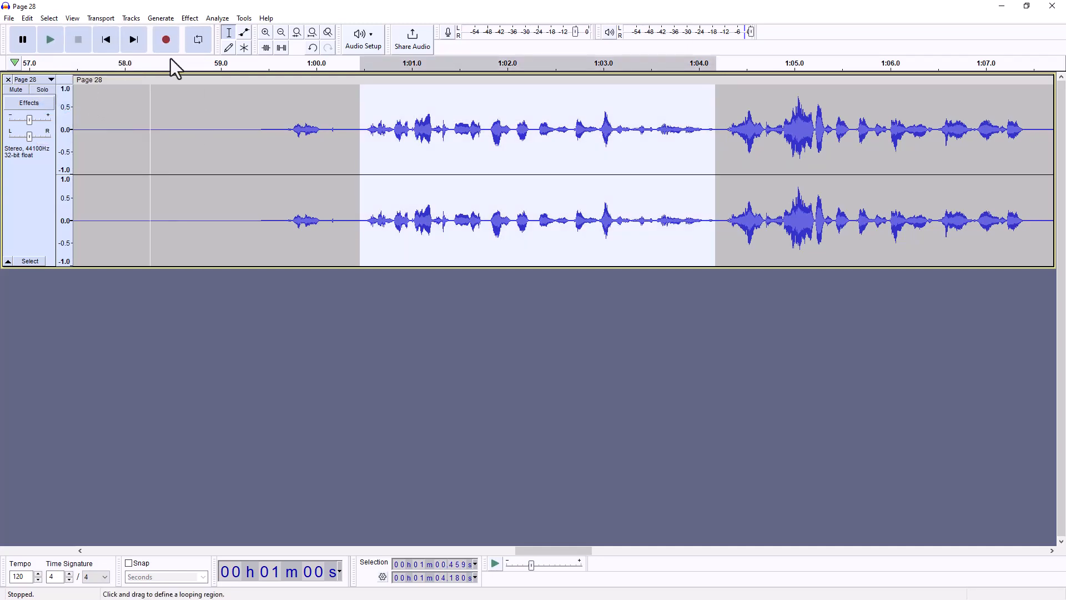
pyautogui.click(282, 47)
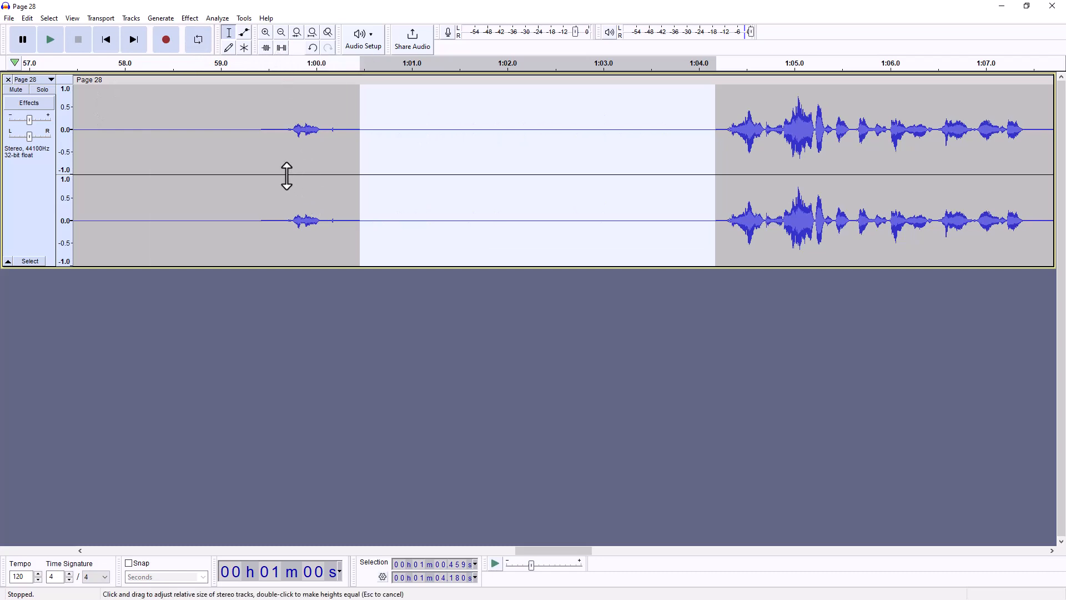
pyautogui.click(346, 155)
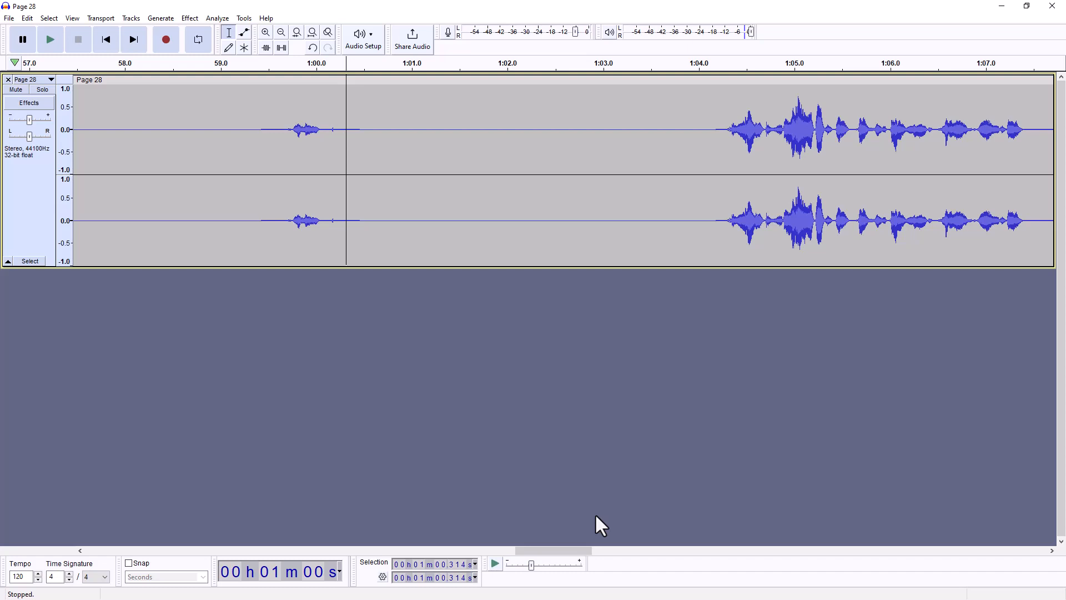
# Step: Play the track from about 1:04.2, mark the start of the following line at about 1:07.4, and stop playback
pyautogui.click(721, 161)
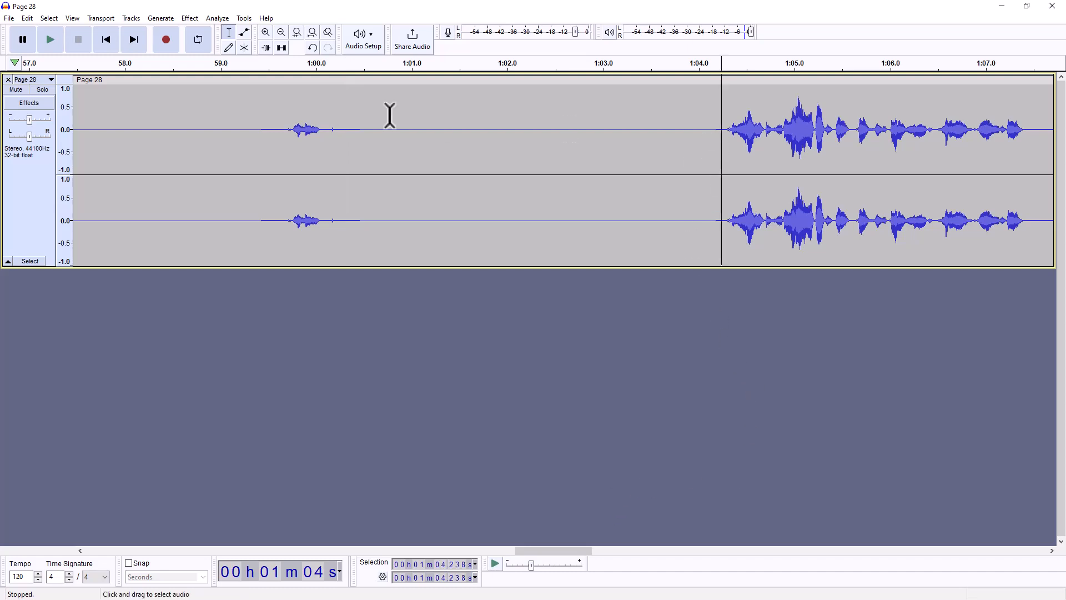
pyautogui.click(57, 38)
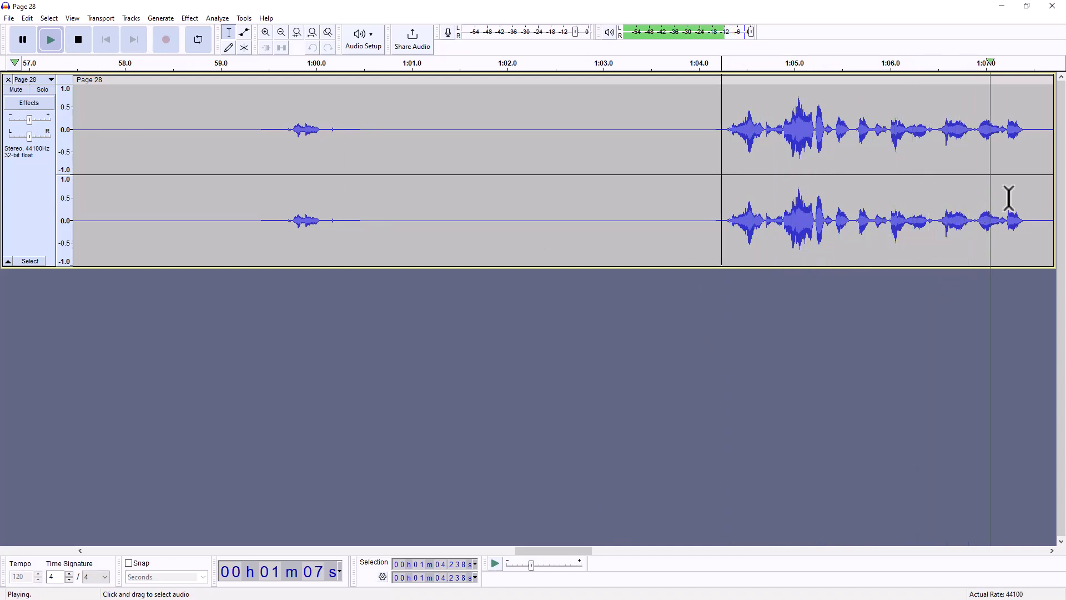
pyautogui.click(1023, 183)
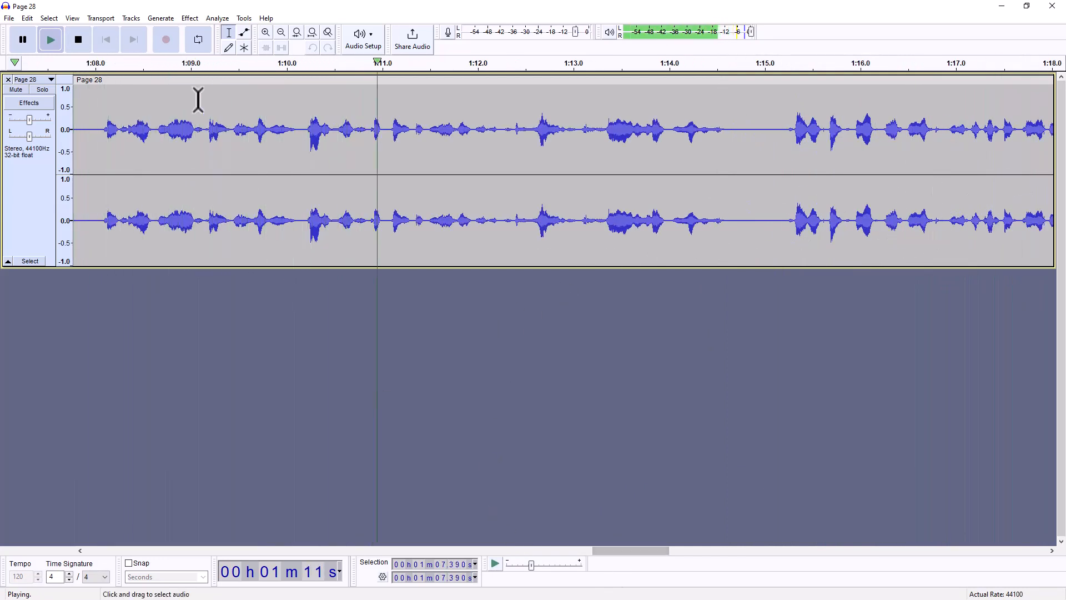
pyautogui.click(79, 40)
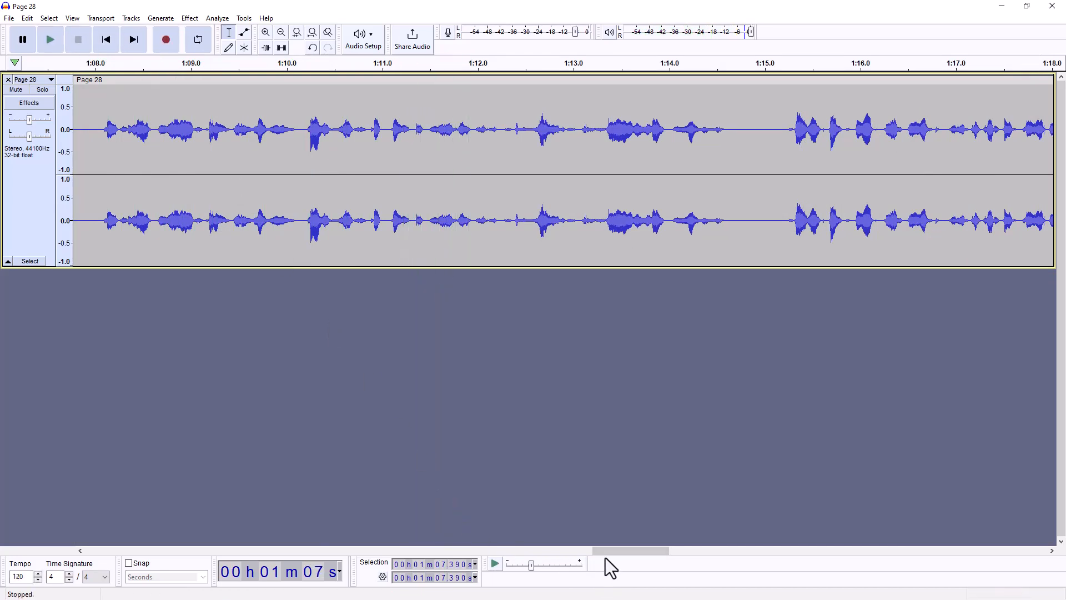
# Step: Place the cursor at about 1:53.5, select the audio from there to the track end, and silence it
pyautogui.moveTo(608, 551); pyautogui.dragTo(589, 551)
pyautogui.click(323, 126)
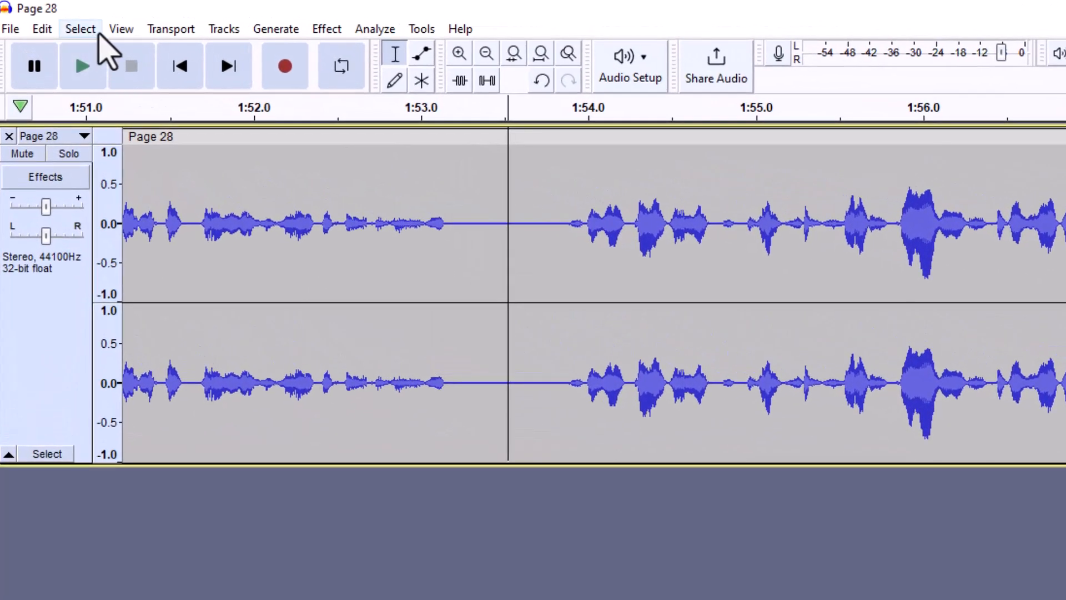
pyautogui.click(92, 31)
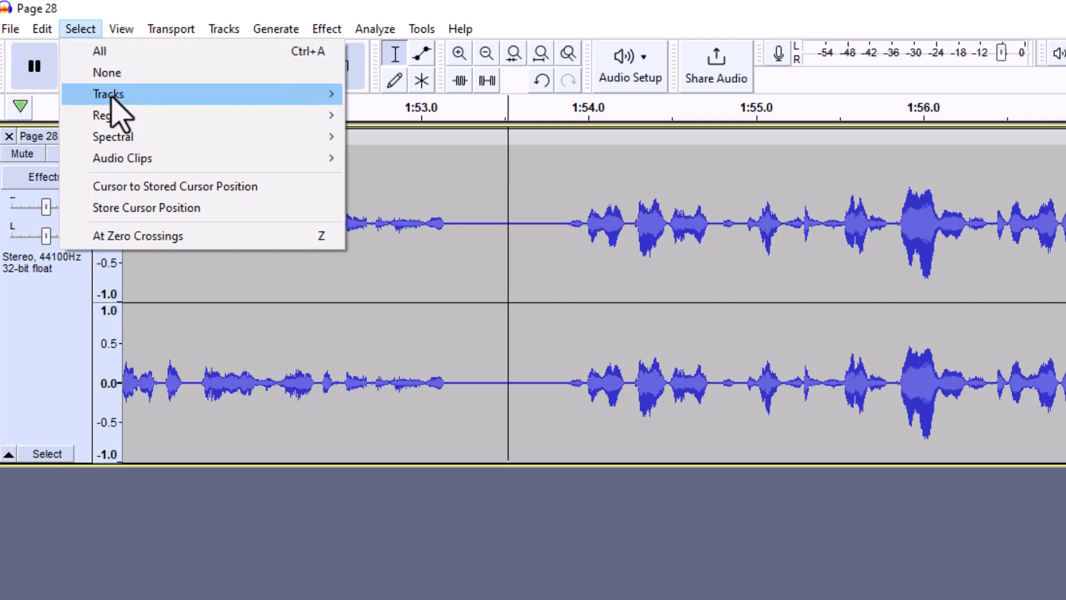
pyautogui.moveTo(146, 121)
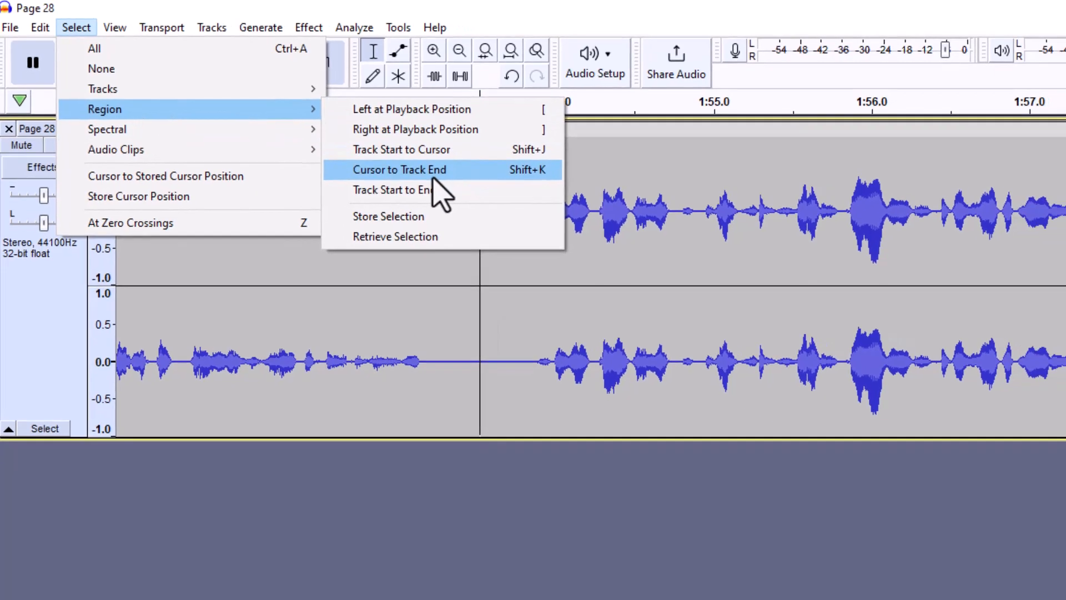
pyautogui.click(436, 172)
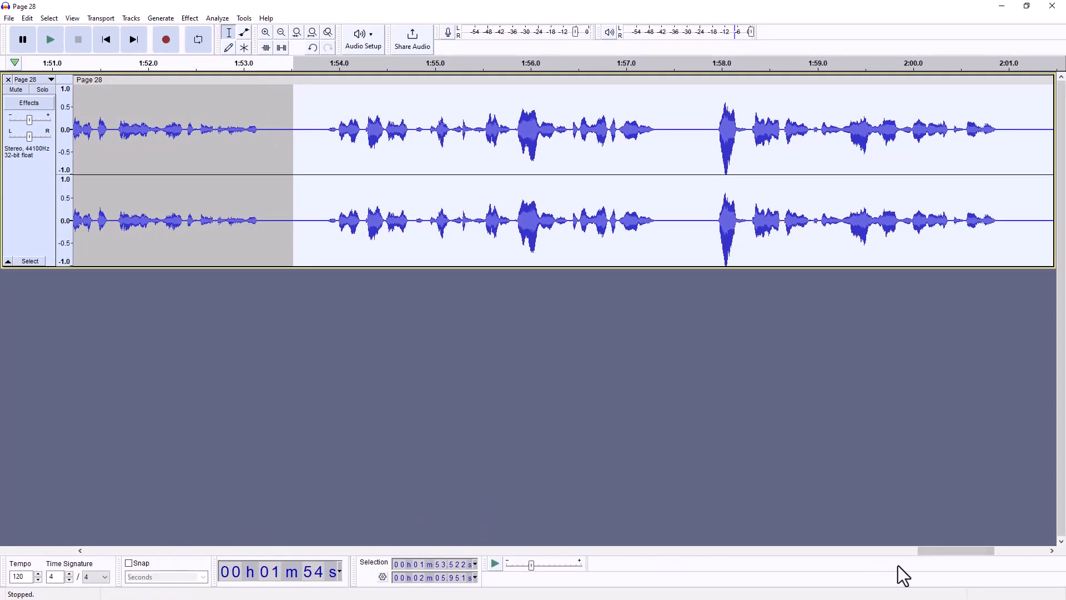
pyautogui.moveTo(941, 550)
pyautogui.mouseDown()
pyautogui.moveTo(997, 551)
pyautogui.moveTo(948, 550)
pyautogui.mouseUp()
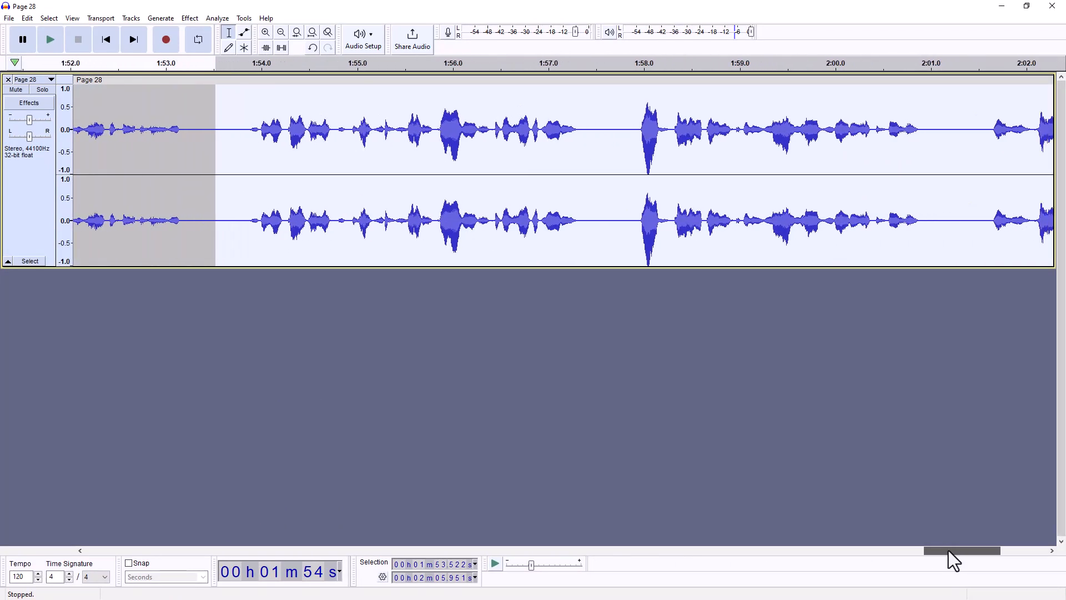
pyautogui.click(283, 52)
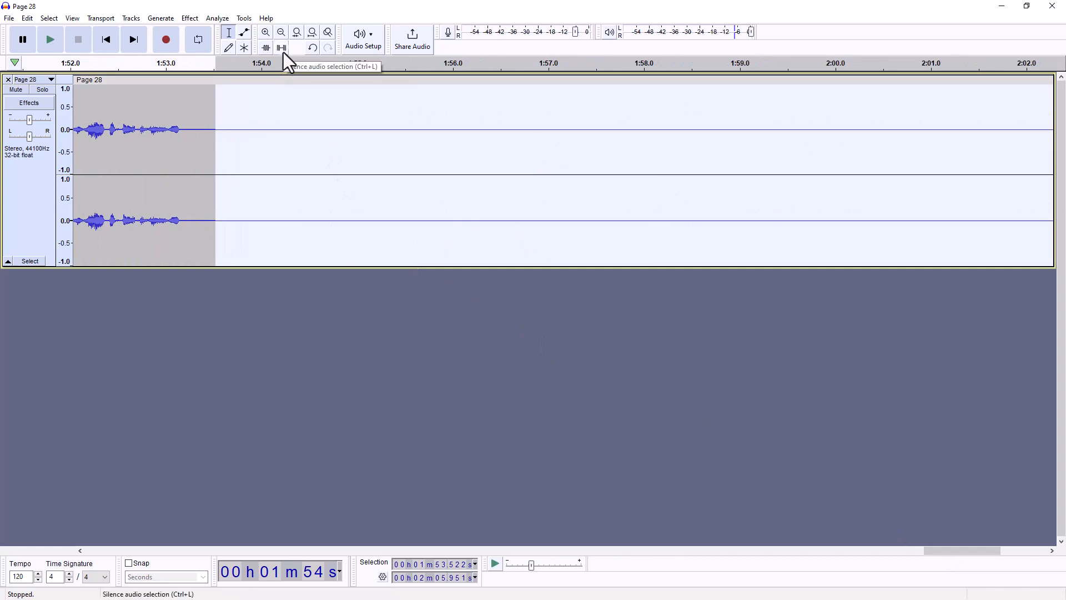
# Step: Start an MP3 audio export of the finished page and name the file "Act 1 Sc1 Page 28.mp3"
pyautogui.moveTo(937, 551); pyautogui.dragTo(132, 547)
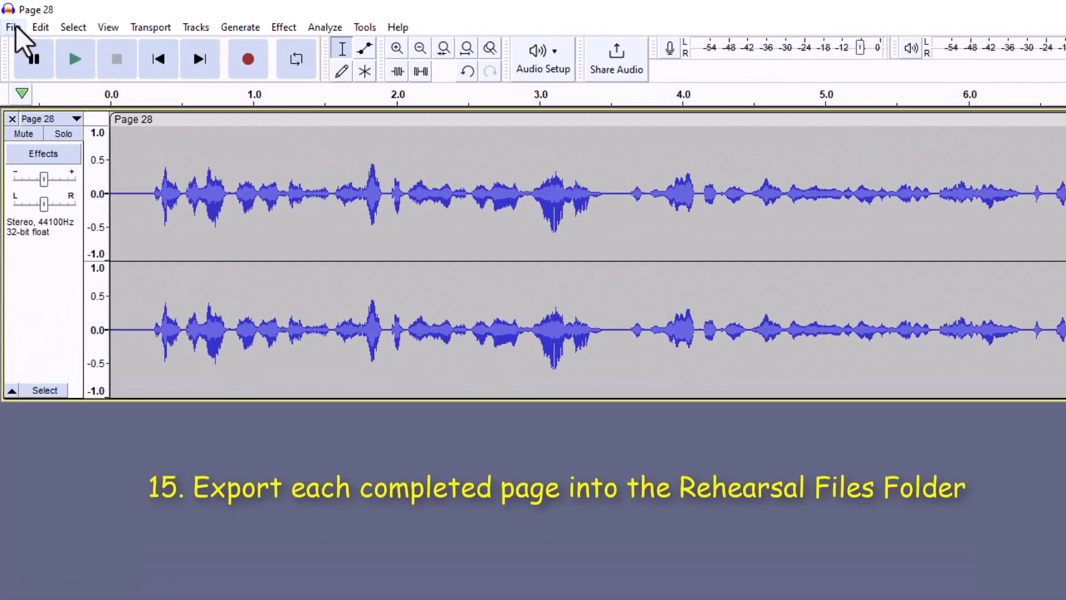
pyautogui.click(13, 27)
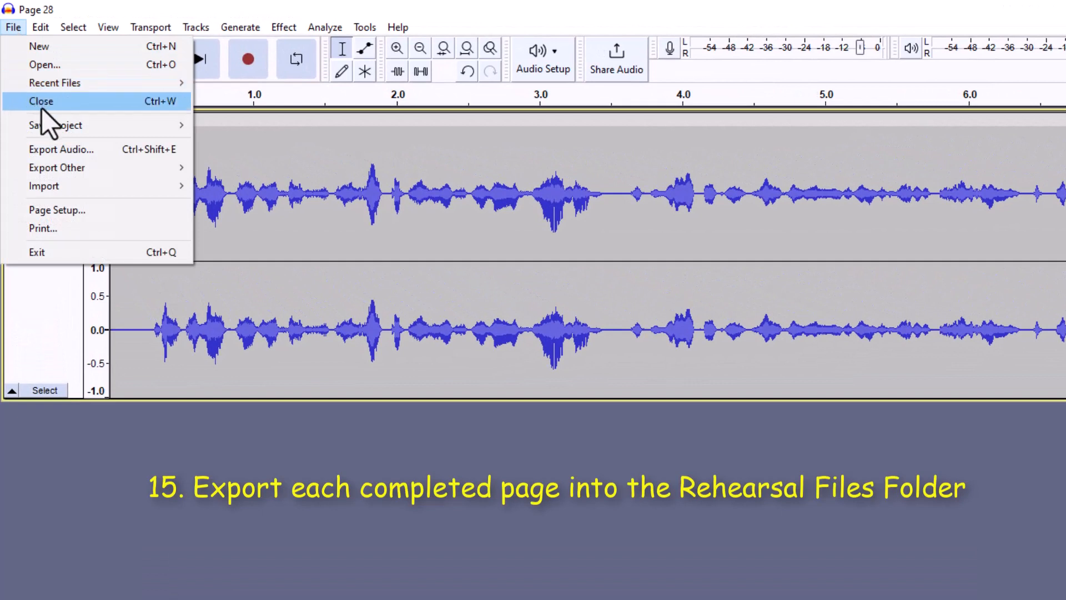
pyautogui.moveTo(61, 169)
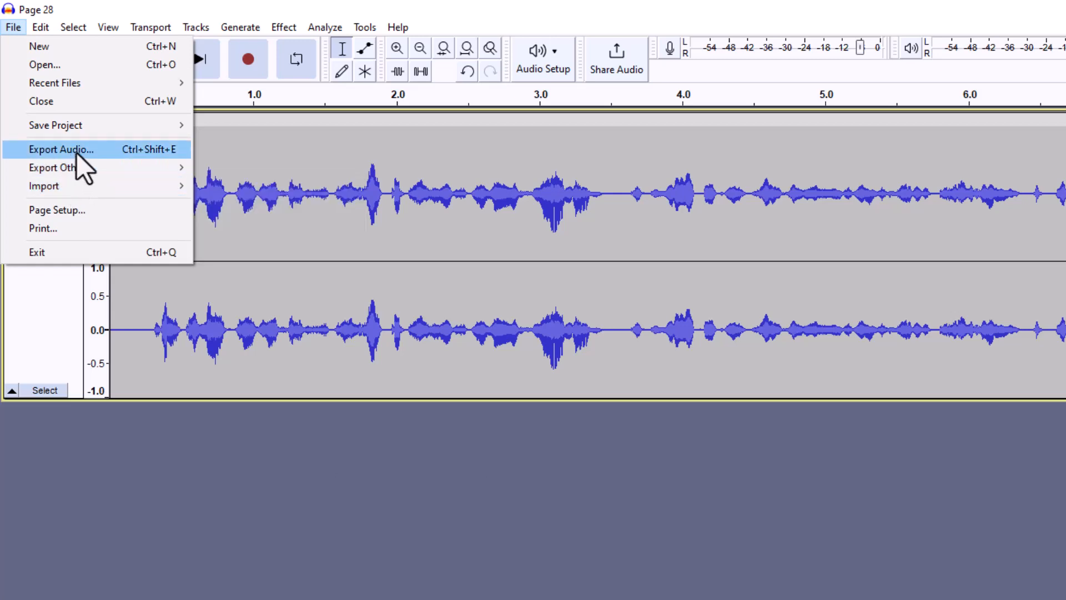
pyautogui.click(77, 152)
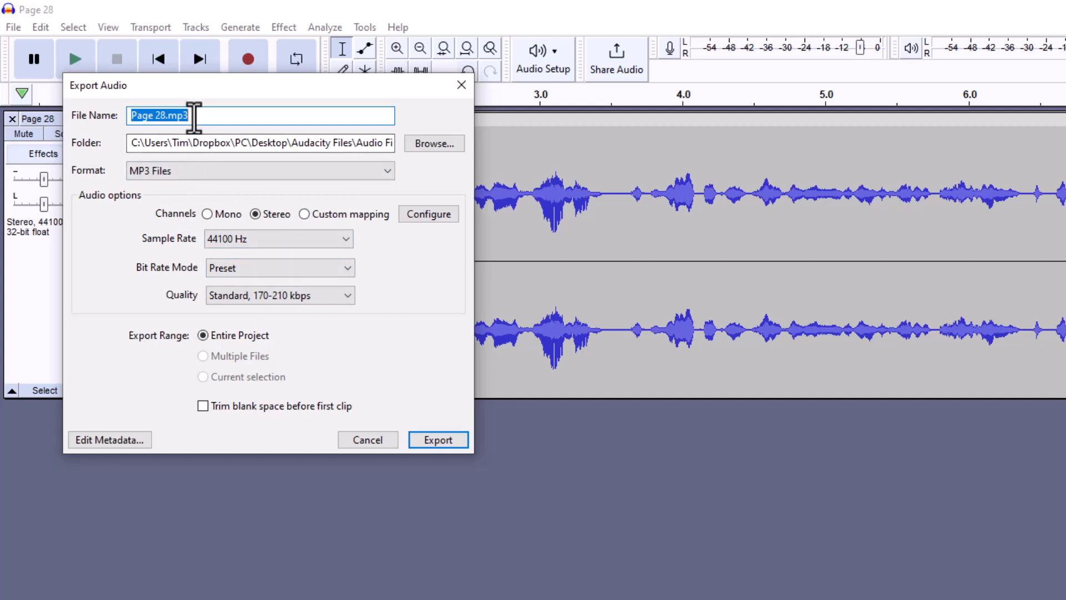
pyautogui.click(132, 116)
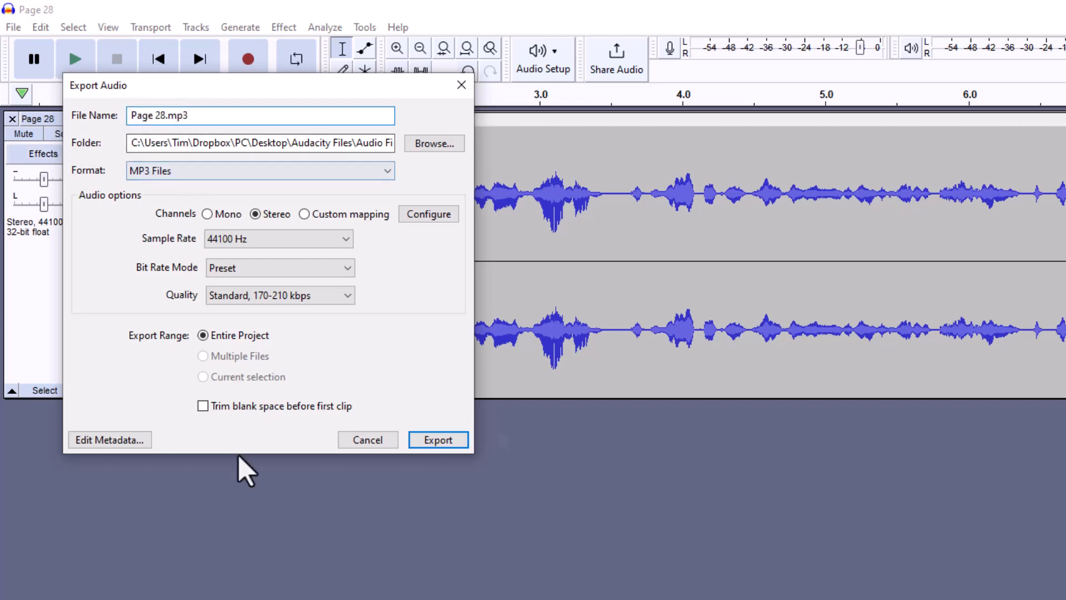
pyautogui.write('Act ')
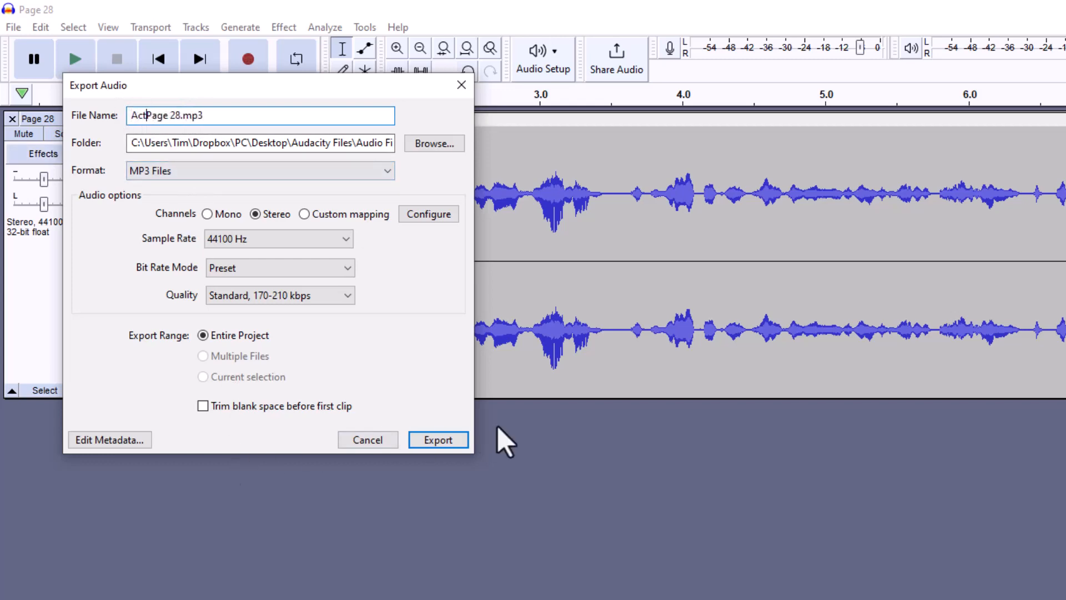
pyautogui.write('1 S')
pyautogui.write('c1')
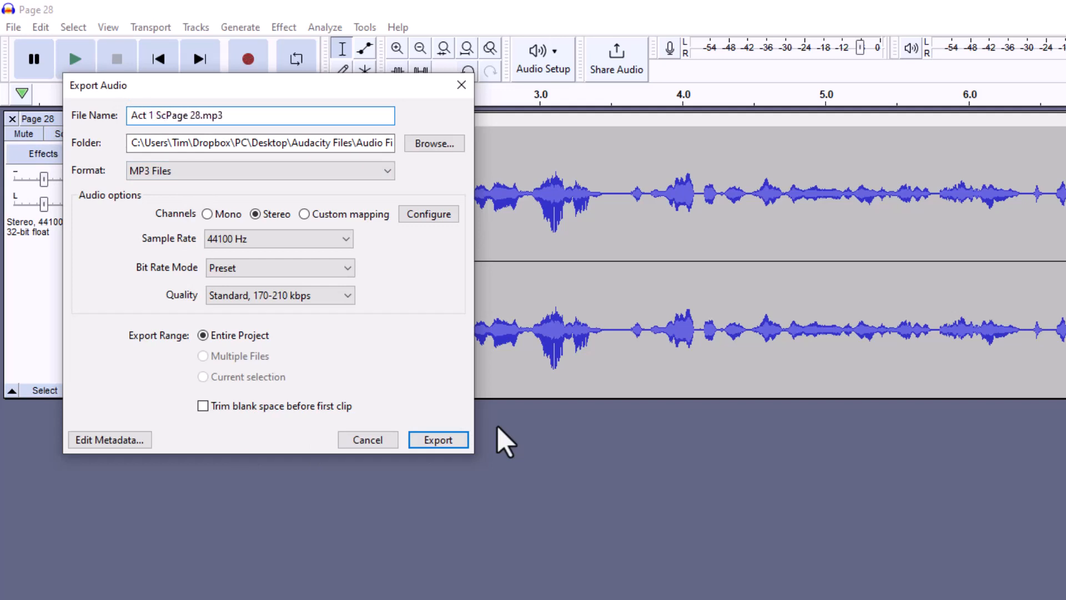
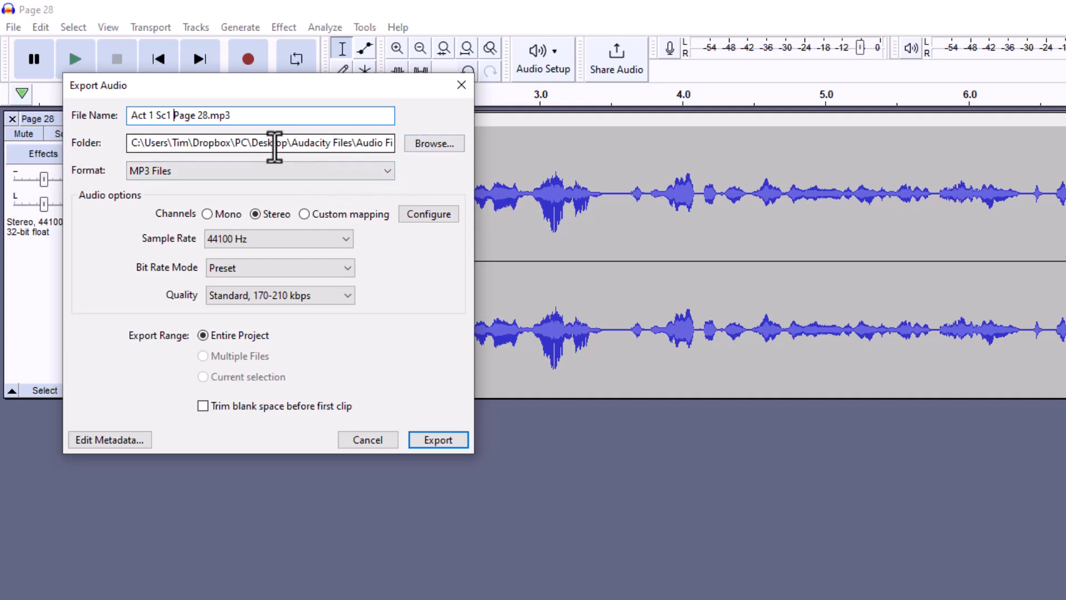
# Step: In the export metadata, set the track title to "Act 1 Sc 1 Page 28" and the album title to "Steel Magnolias"
pyautogui.click(104, 442)
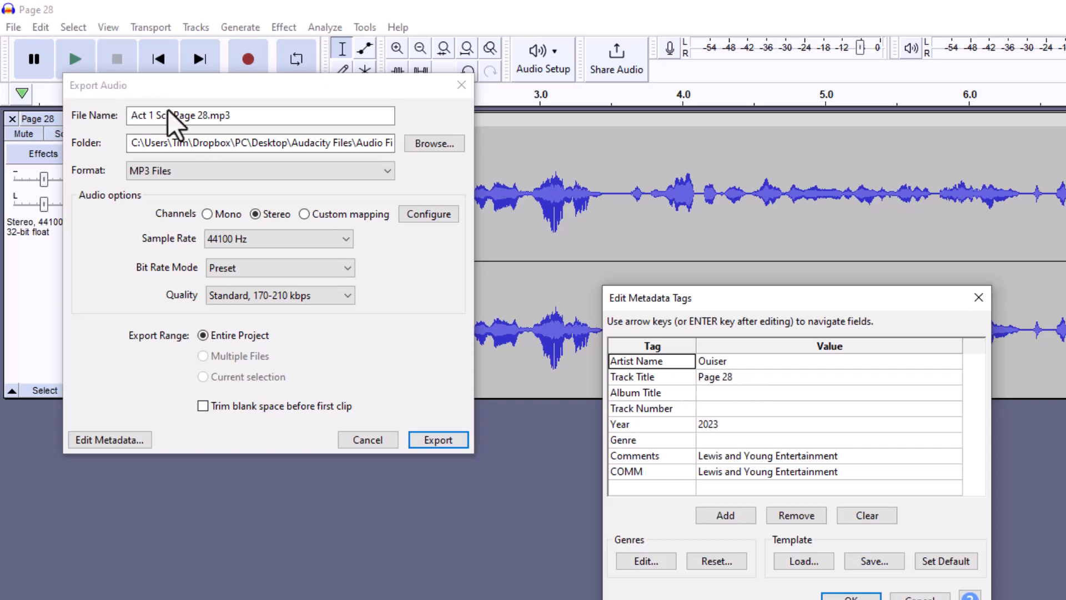
pyautogui.click(701, 379)
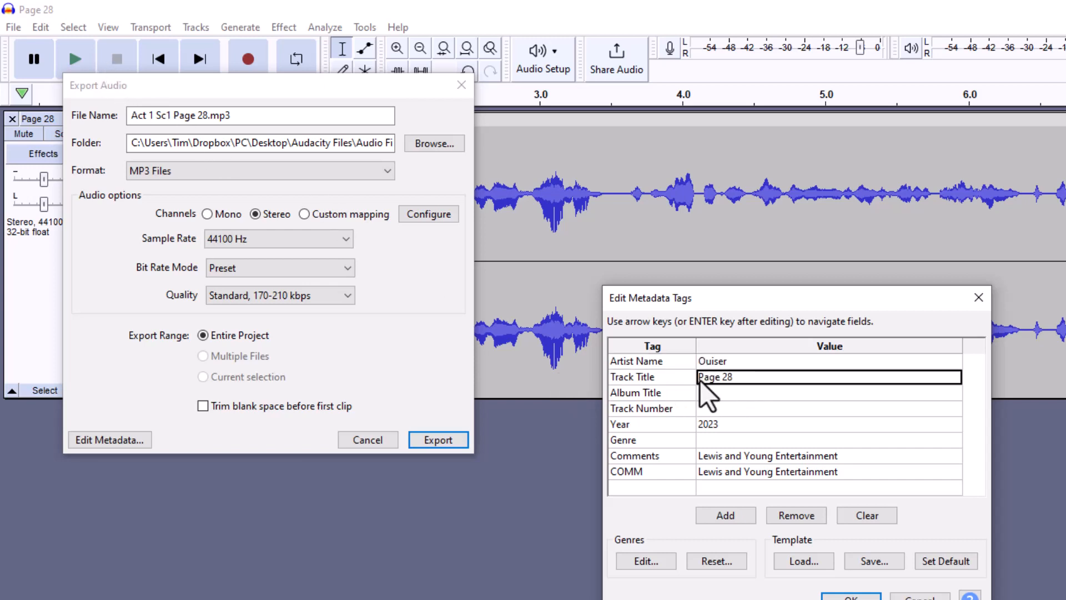
pyautogui.write('Act')
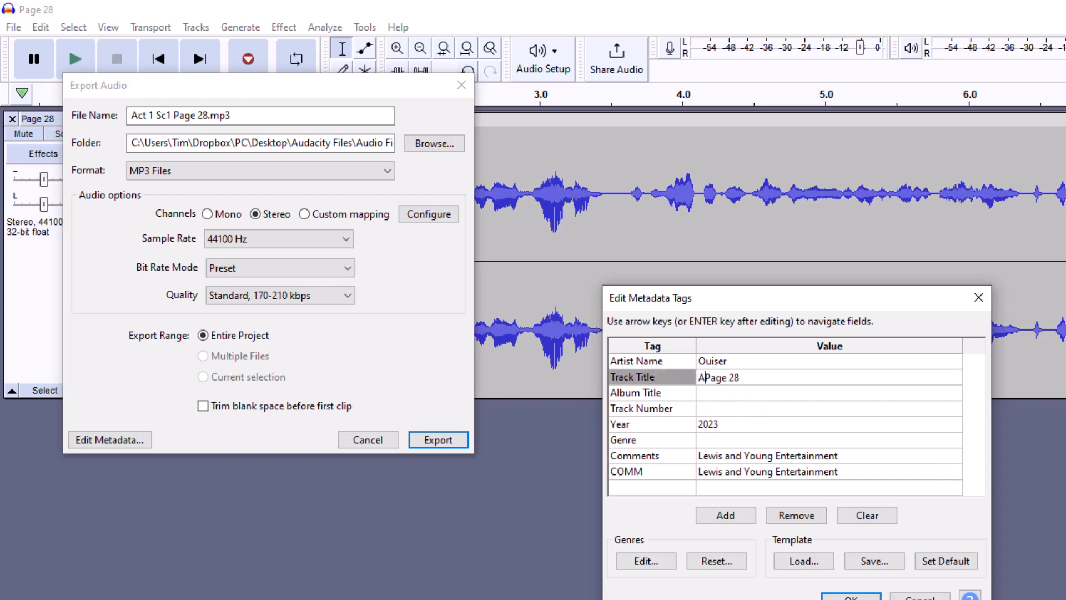
pyautogui.write(' 1 Sc 1')
pyautogui.click(728, 395)
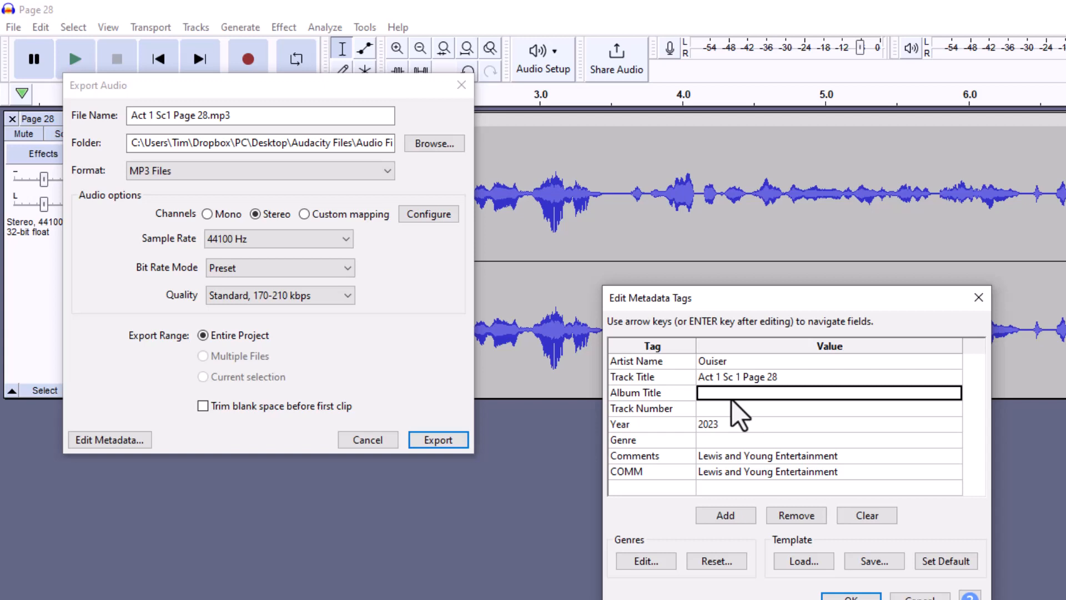
pyautogui.write('Steel Mag')
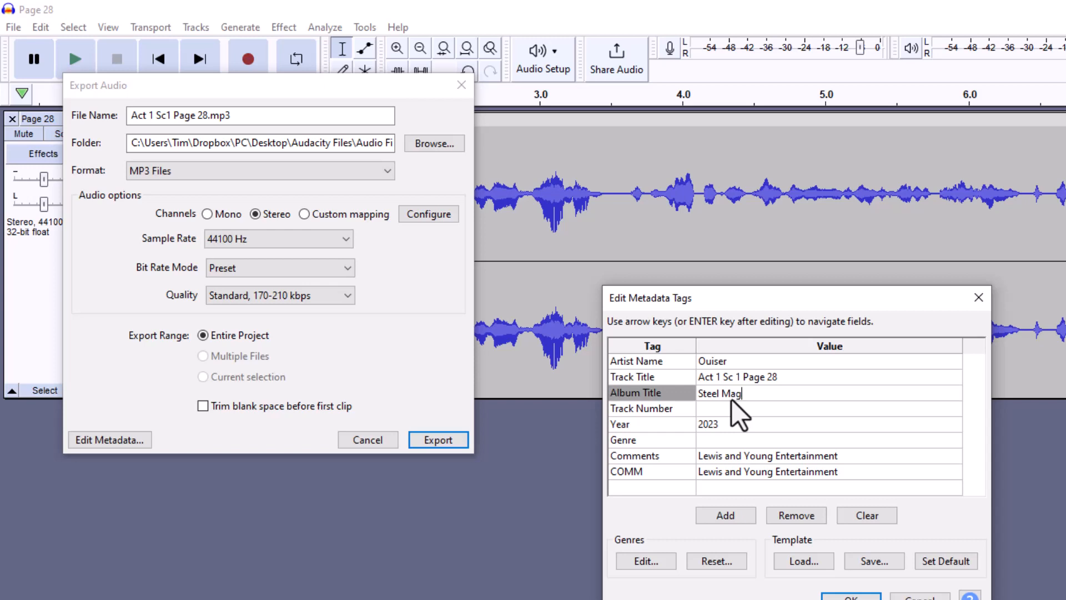
pyautogui.write('nolias')
# Step: Remove the duplicate COMM tag and accept the metadata changes
pyautogui.click(824, 476)
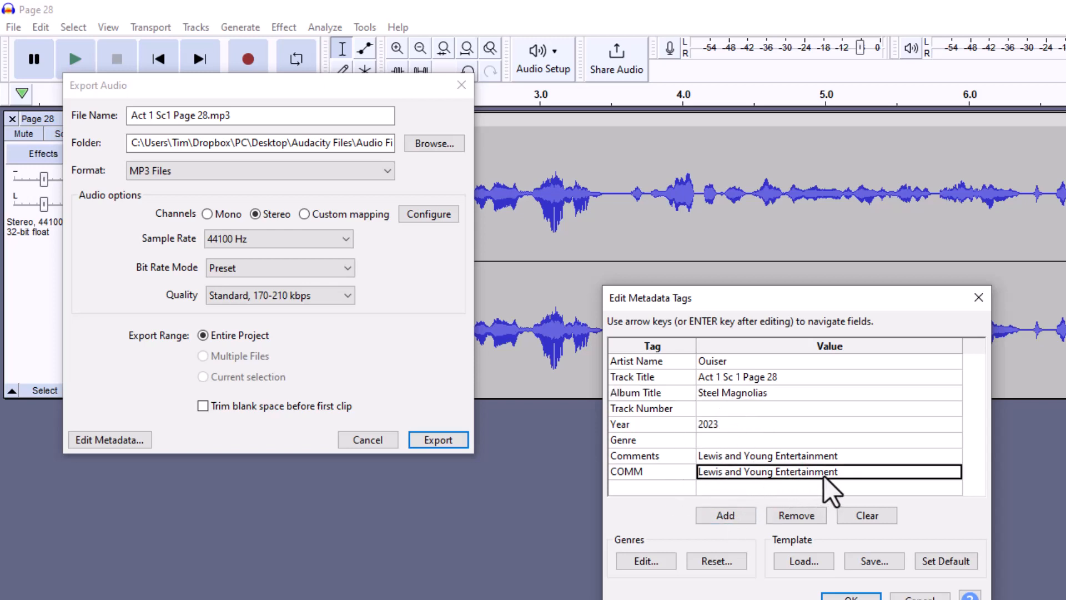
pyautogui.click(810, 513)
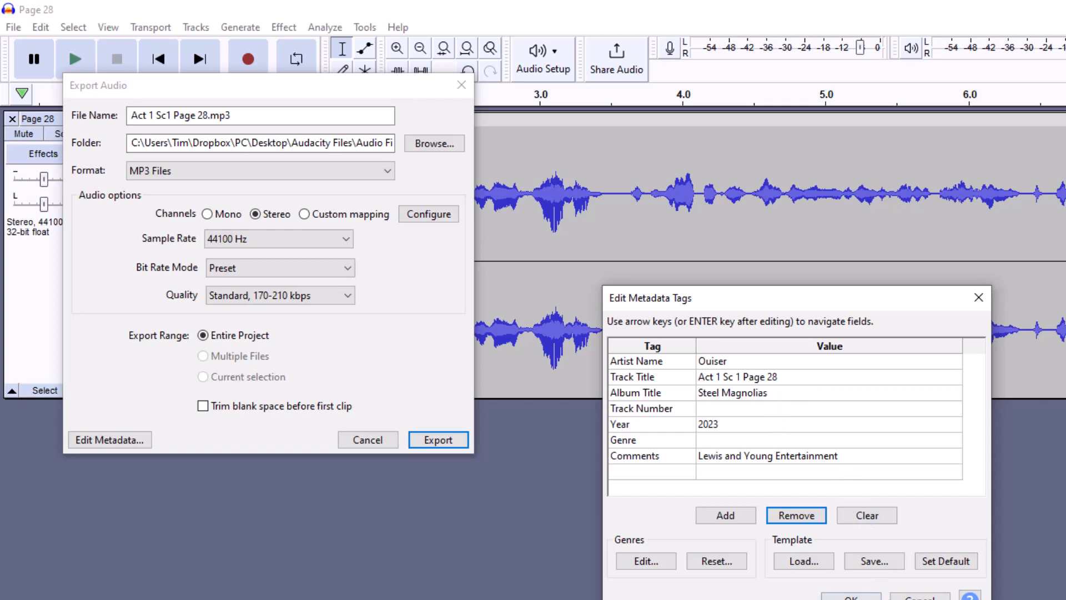
pyautogui.click(851, 597)
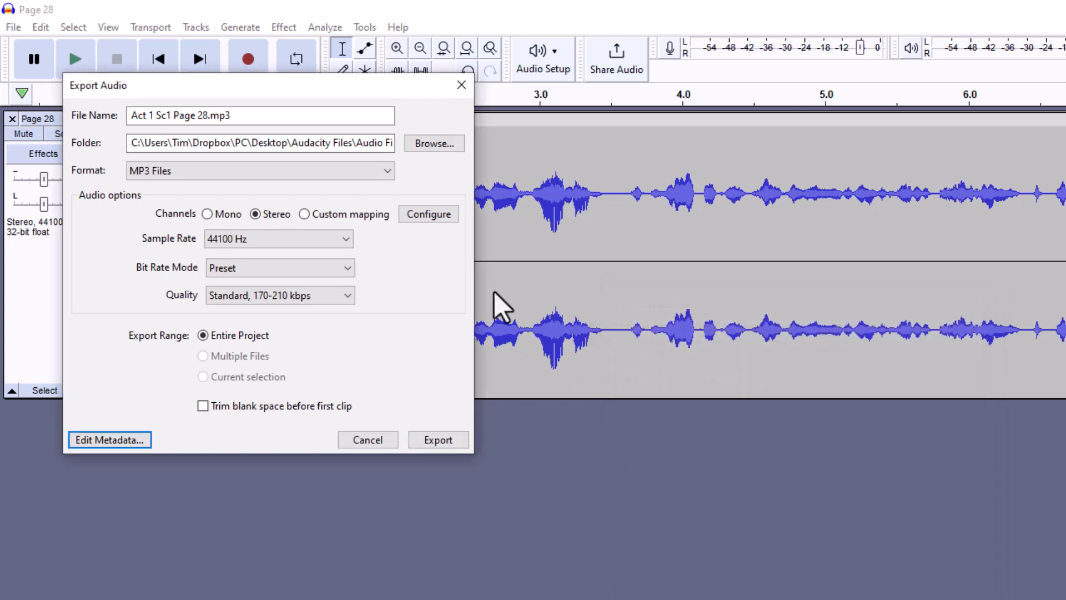
# Step: Set the export folder to "Solo Rehearsal Files -- Ouiser" inside Audacity Files and export the MP3
pyautogui.click(432, 146)
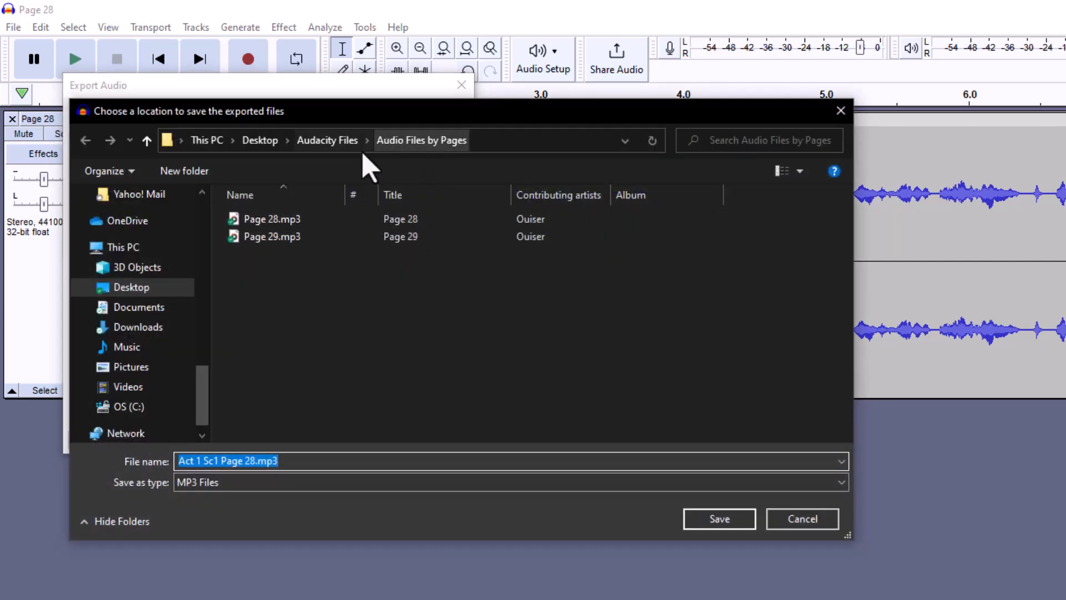
pyautogui.click(327, 146)
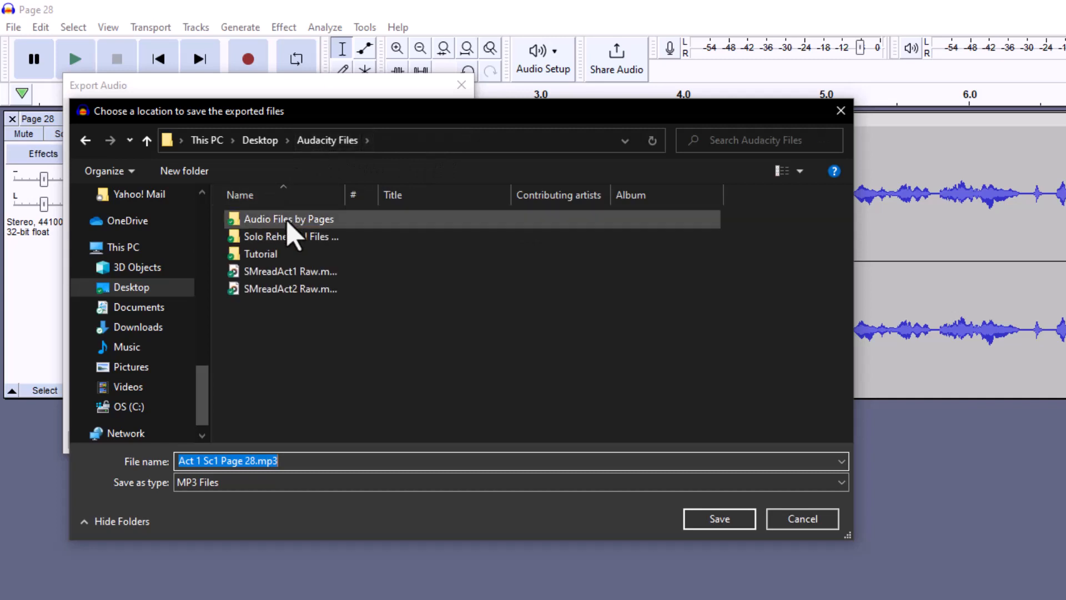
pyautogui.doubleClick(288, 239)
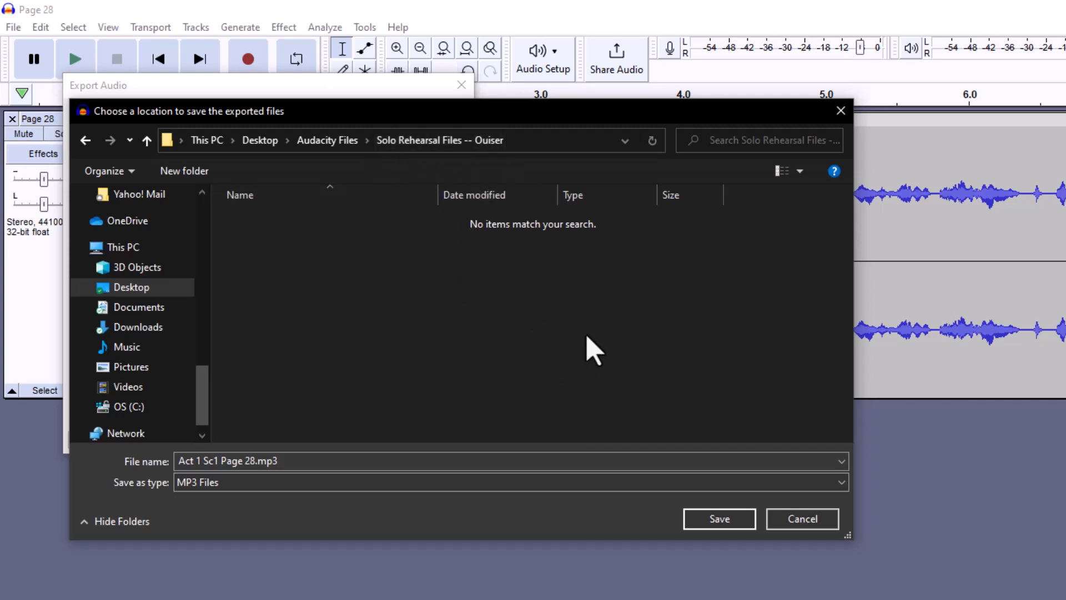
pyautogui.click(725, 517)
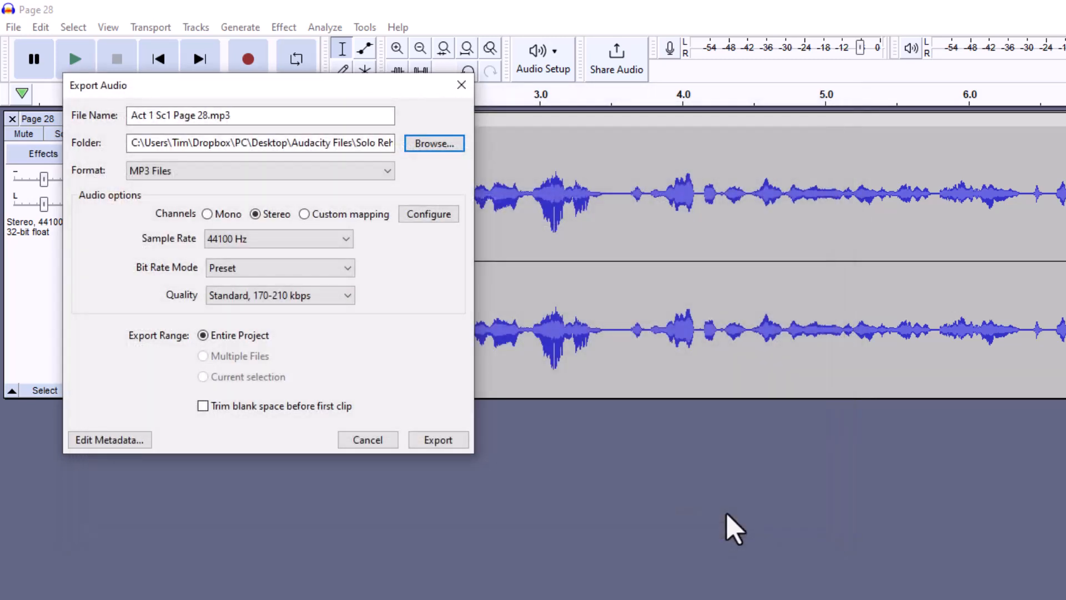
pyautogui.click(444, 438)
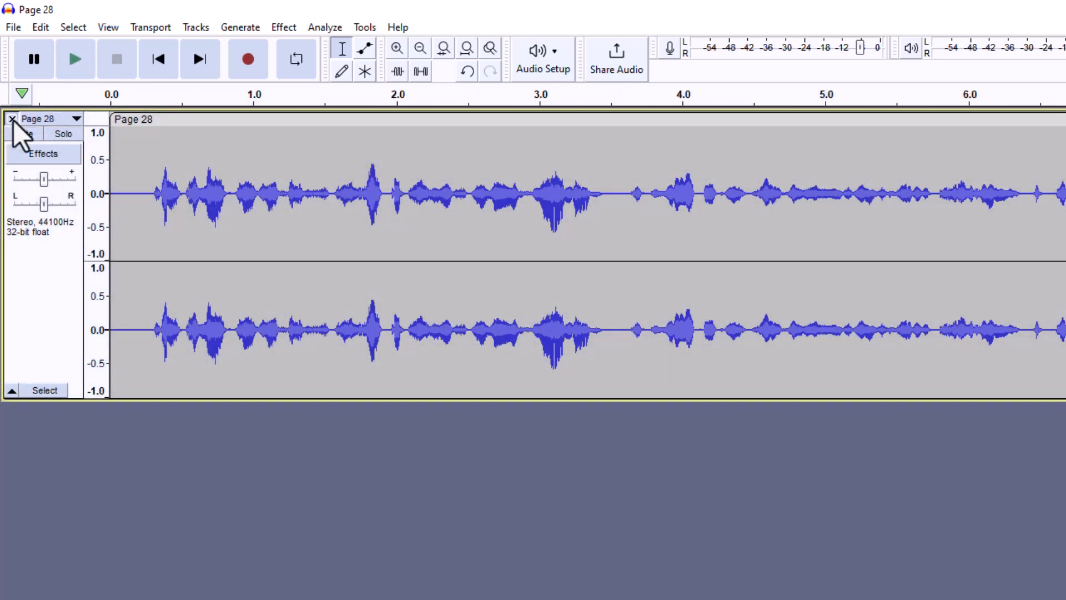
# Step: Remove the Page 28 track from the project and open Page 29.mp3 from the Audio Files by Pages folder
pyautogui.click(12, 120)
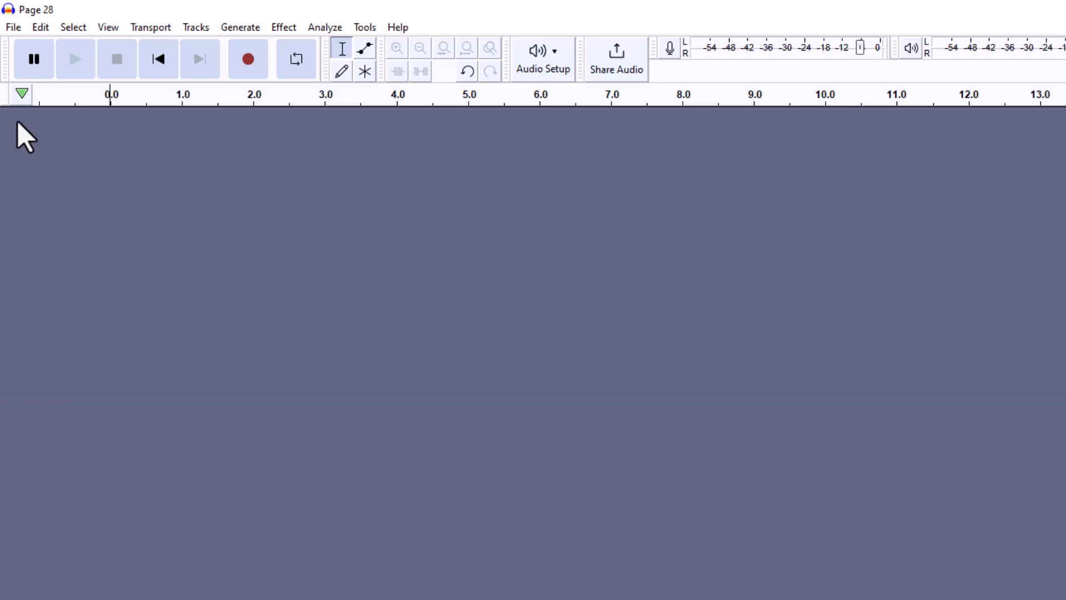
pyautogui.click(12, 32)
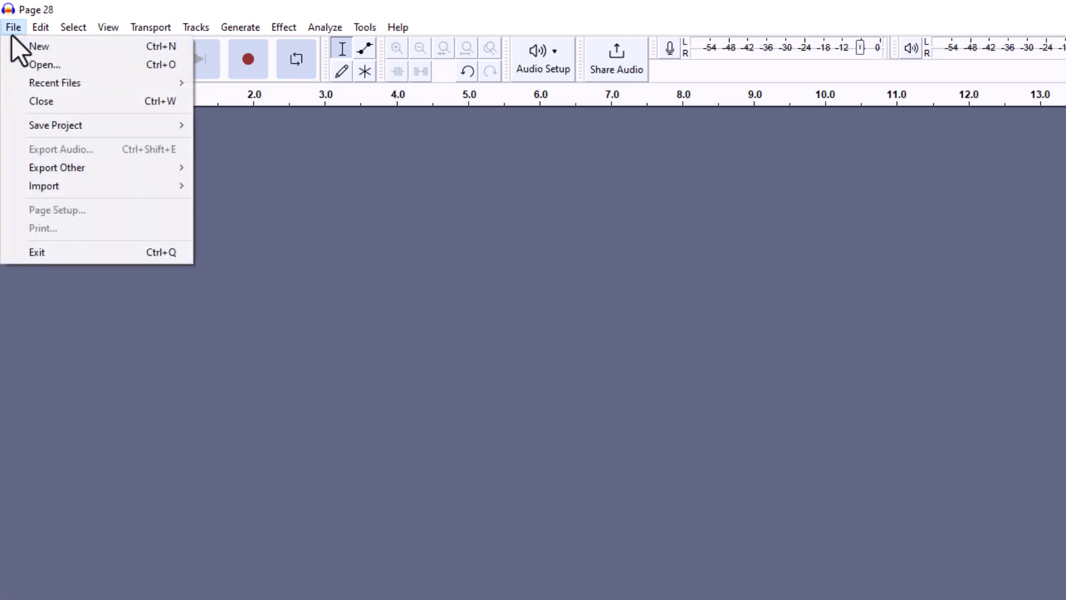
pyautogui.click(41, 70)
pyautogui.click(141, 139)
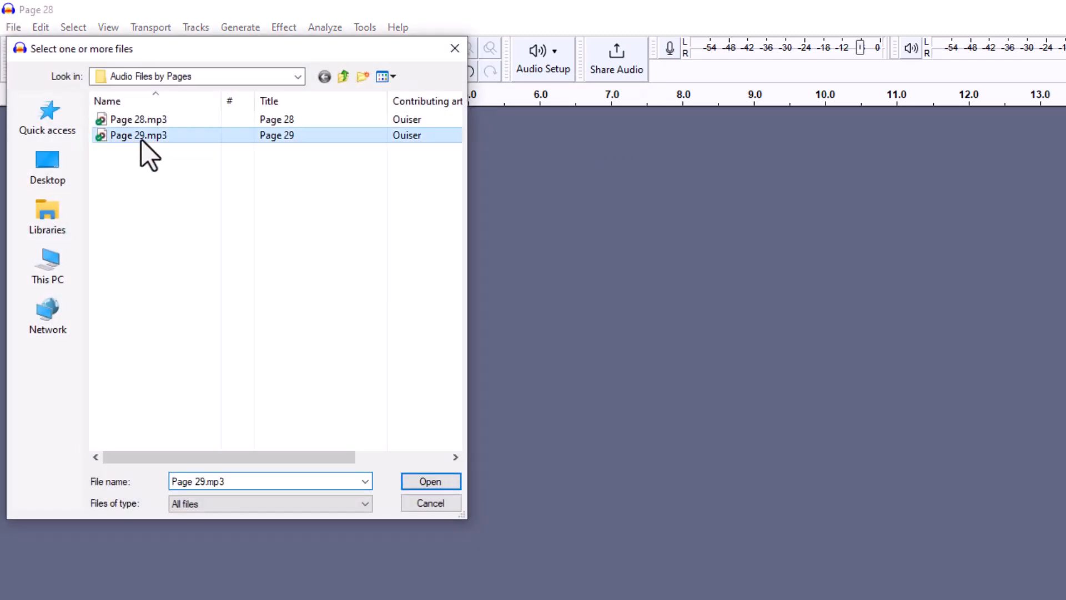
pyautogui.click(422, 481)
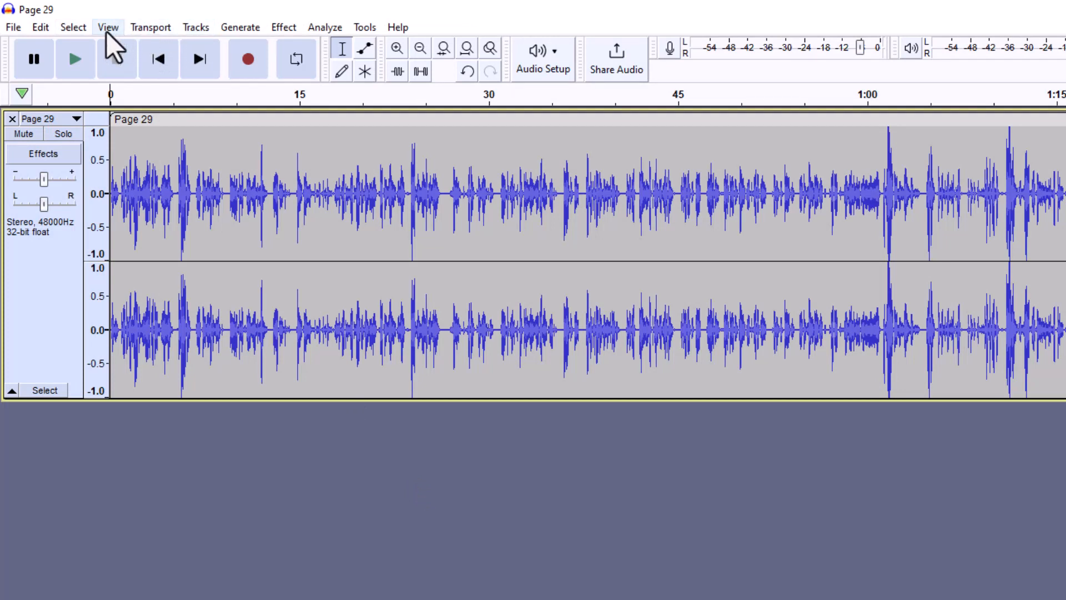
# Step: Play the start of the Page 29 track and store the cursor position at 3.541 s, where the first line to silence begins
pyautogui.click(104, 29)
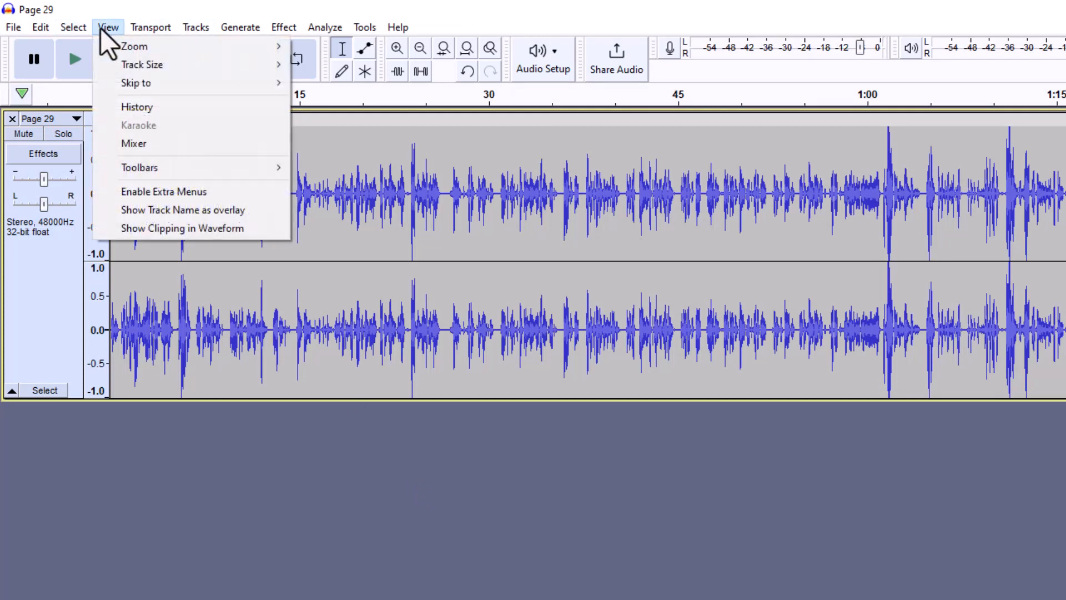
pyautogui.moveTo(124, 46)
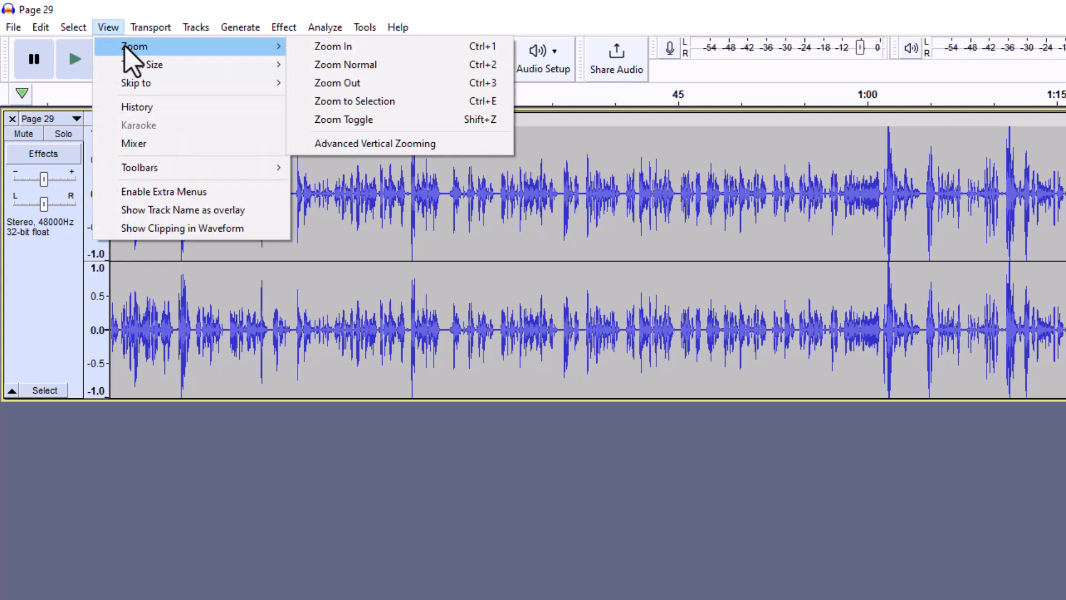
pyautogui.click(365, 66)
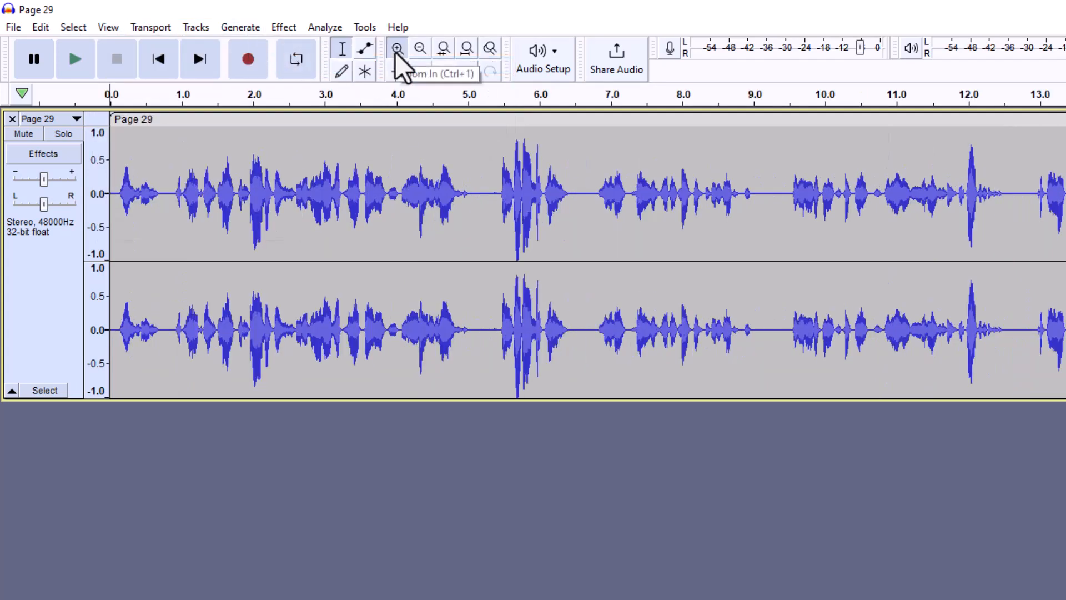
pyautogui.click(396, 52)
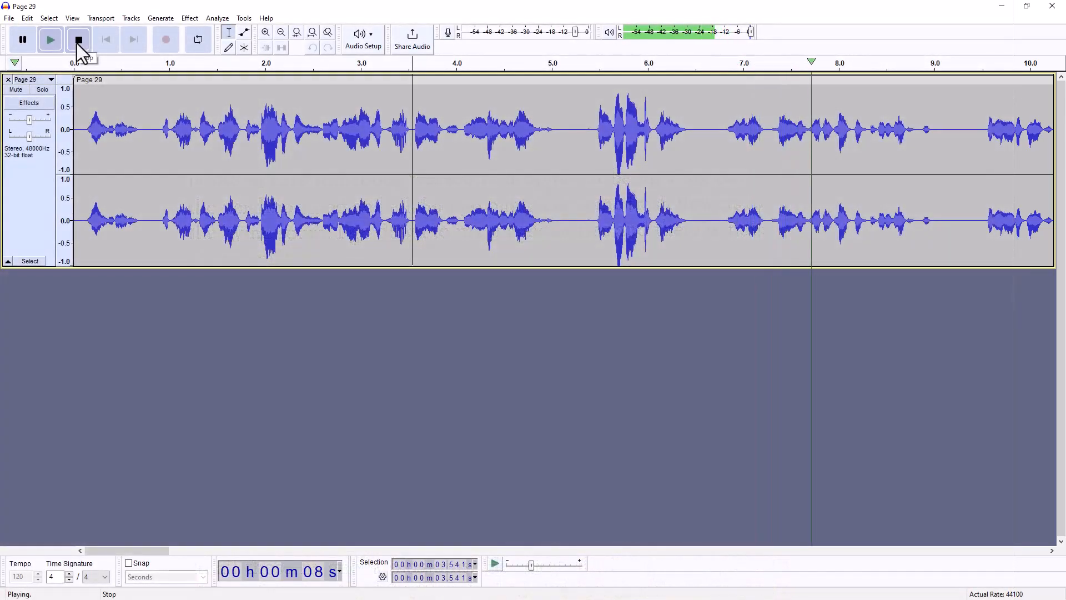
pyautogui.click(78, 40)
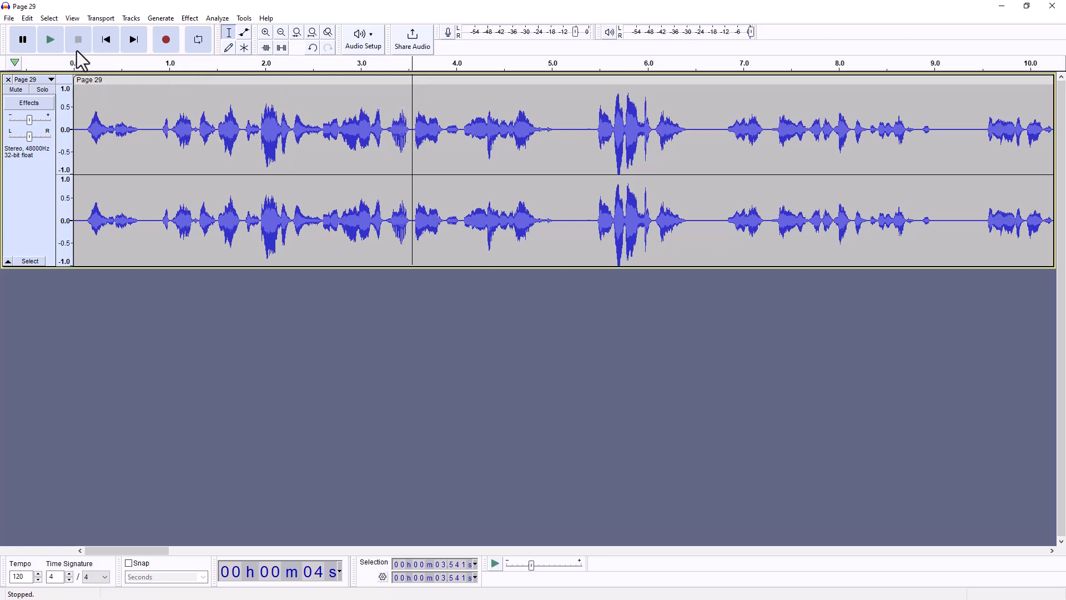
pyautogui.click(54, 22)
pyautogui.click(97, 121)
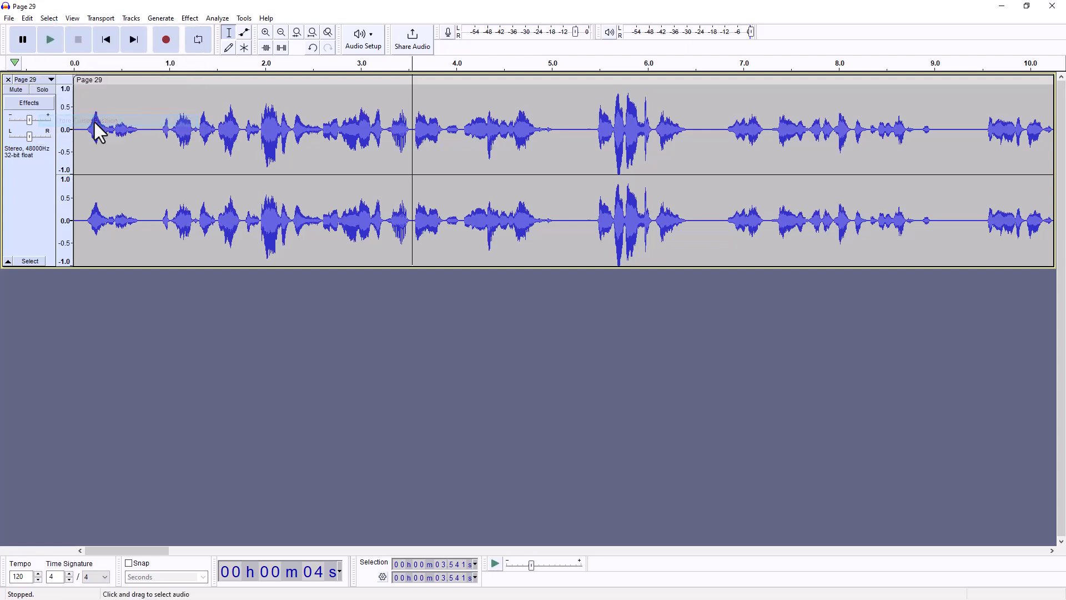
# Step: Find the end of the line at 17.769 s by playback, select from the stored cursor position to there, and silence it
pyautogui.click(52, 43)
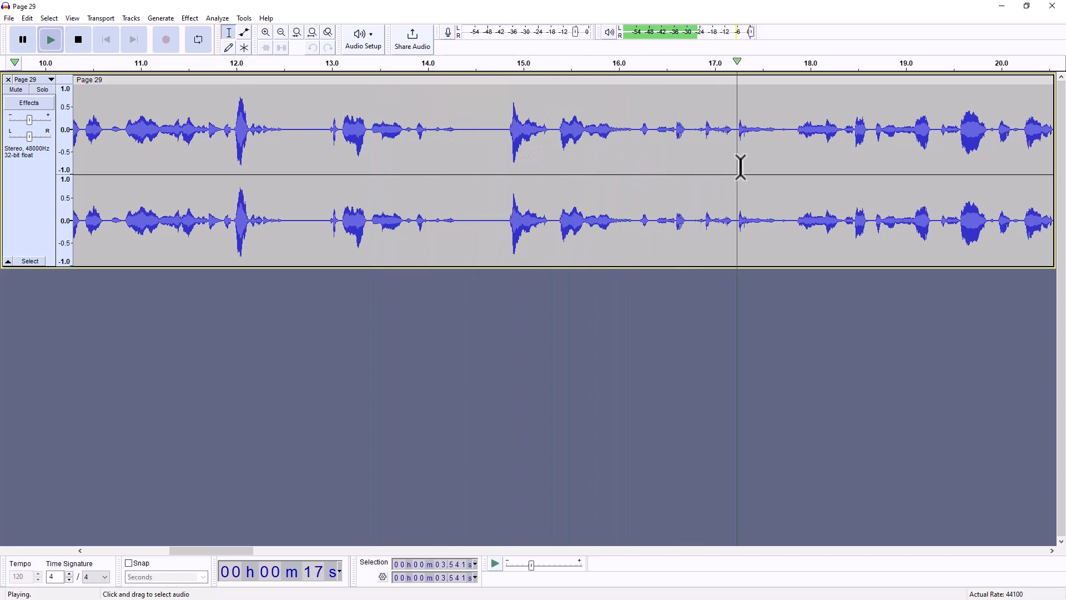
pyautogui.click(788, 149)
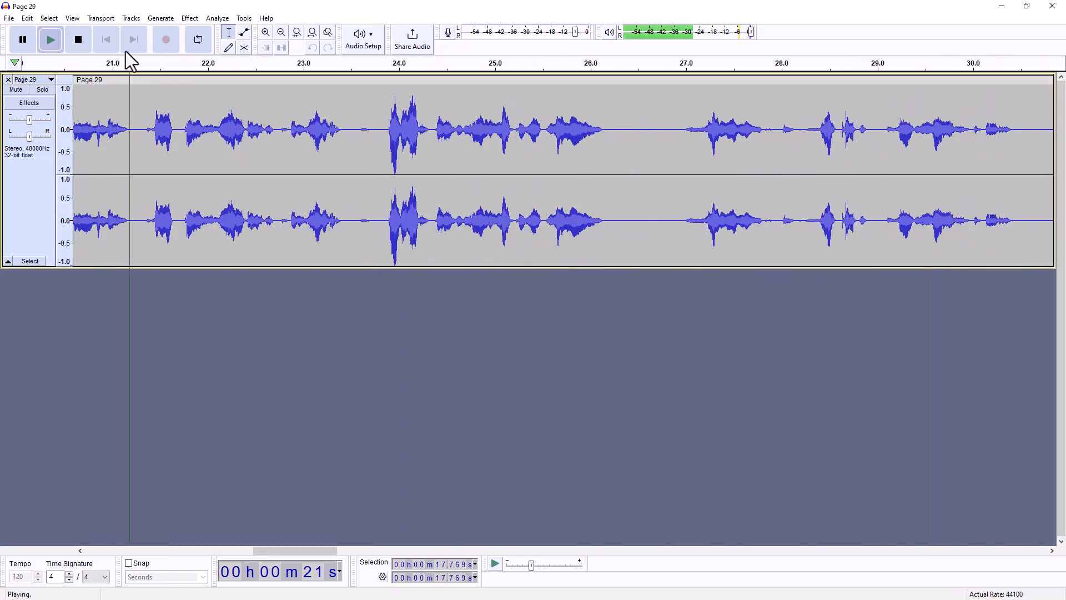
pyautogui.click(84, 41)
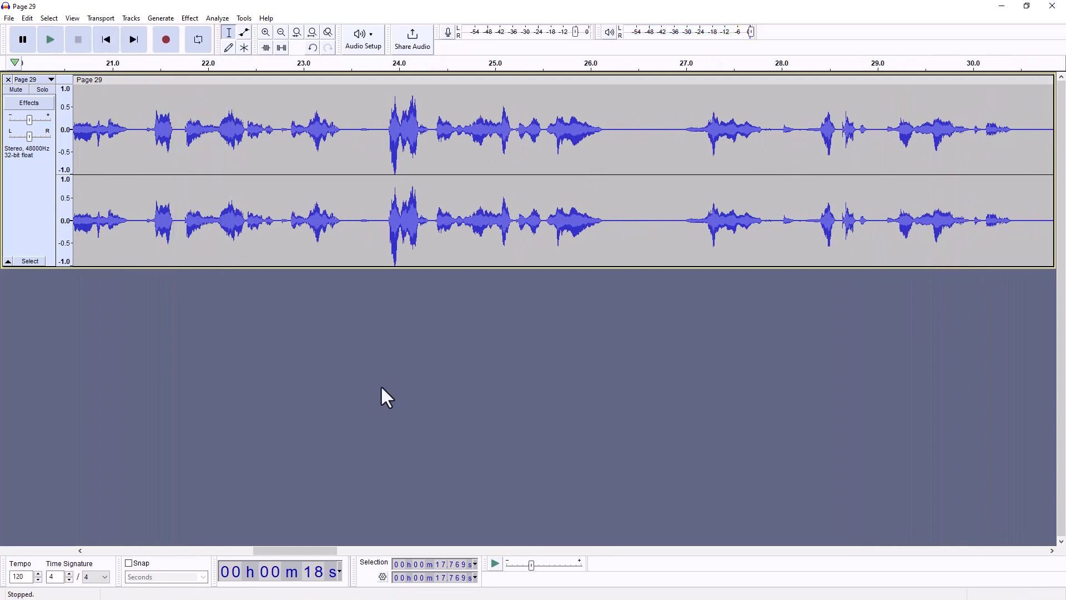
pyautogui.moveTo(324, 552); pyautogui.dragTo(237, 544)
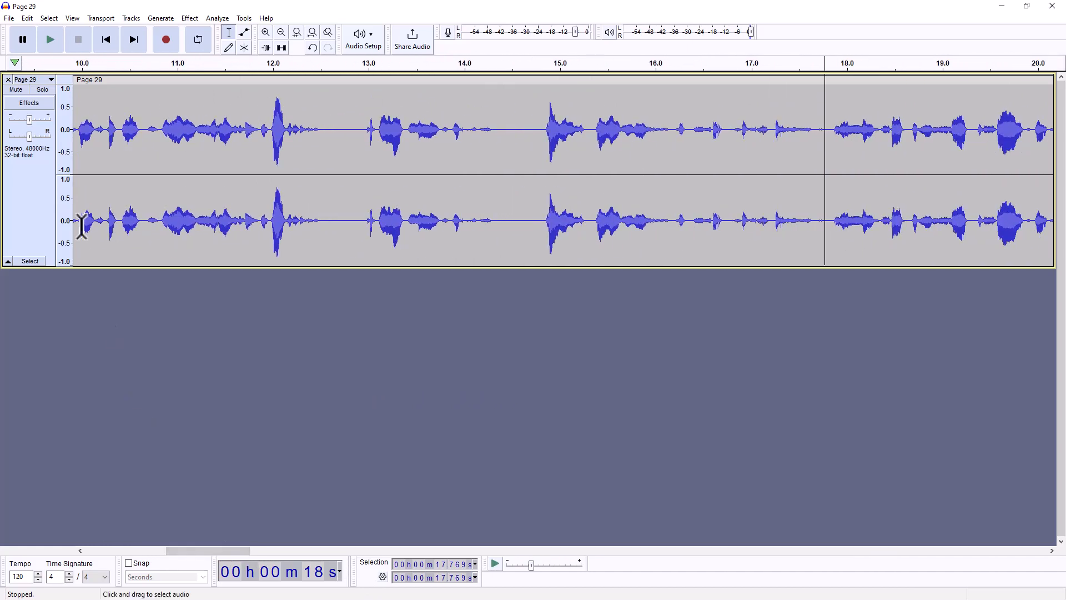
pyautogui.click(46, 18)
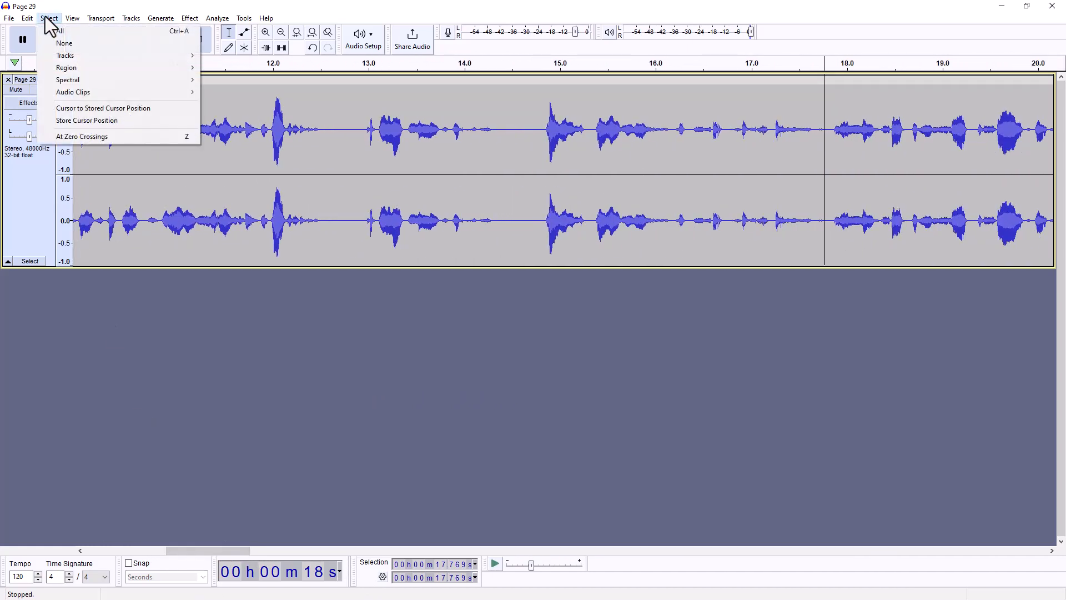
pyautogui.click(71, 110)
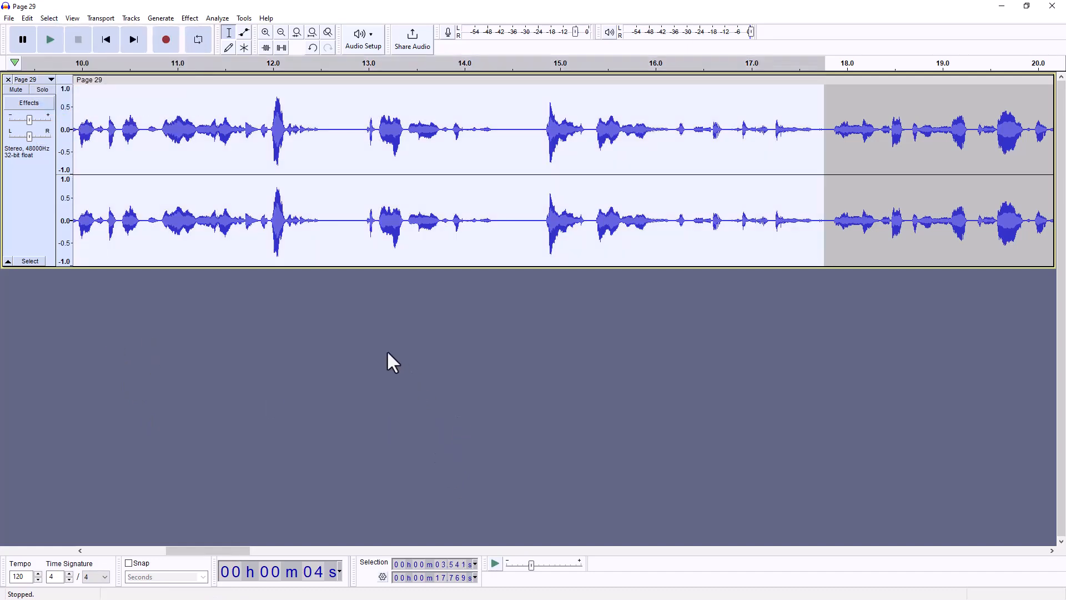
pyautogui.click(282, 50)
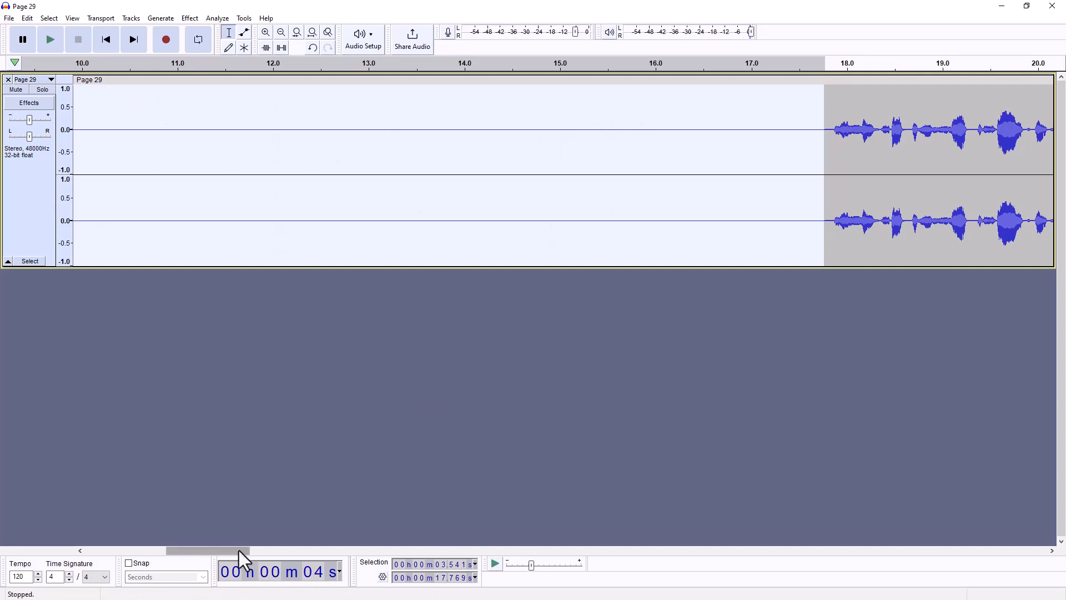
# Step: Play on from 17.856 s and store the cursor position at 21.316 s, in the pause before the next passage to silence
pyautogui.click(833, 166)
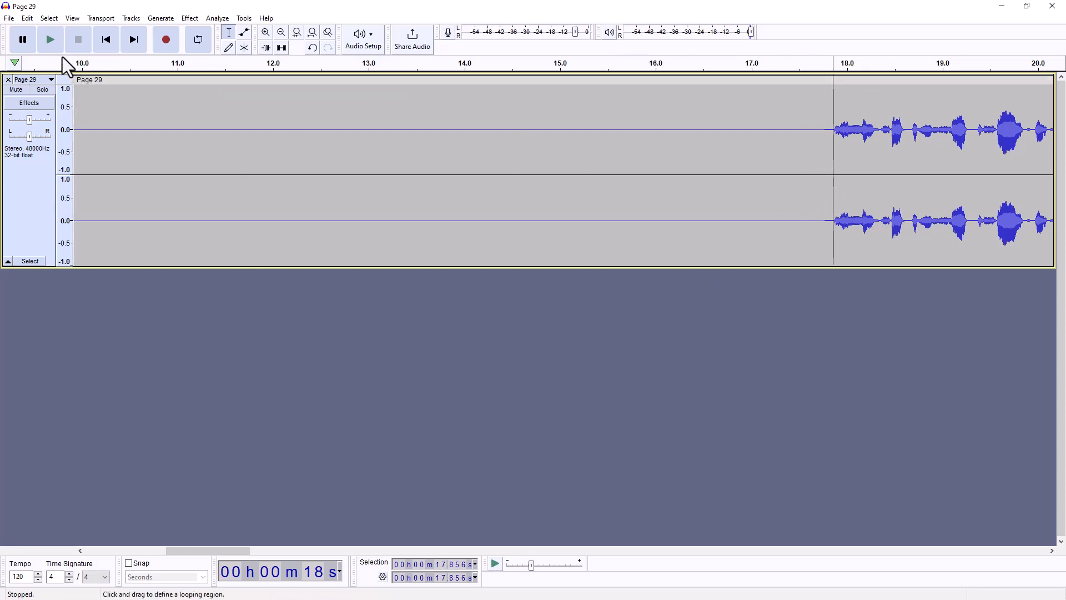
pyautogui.click(55, 41)
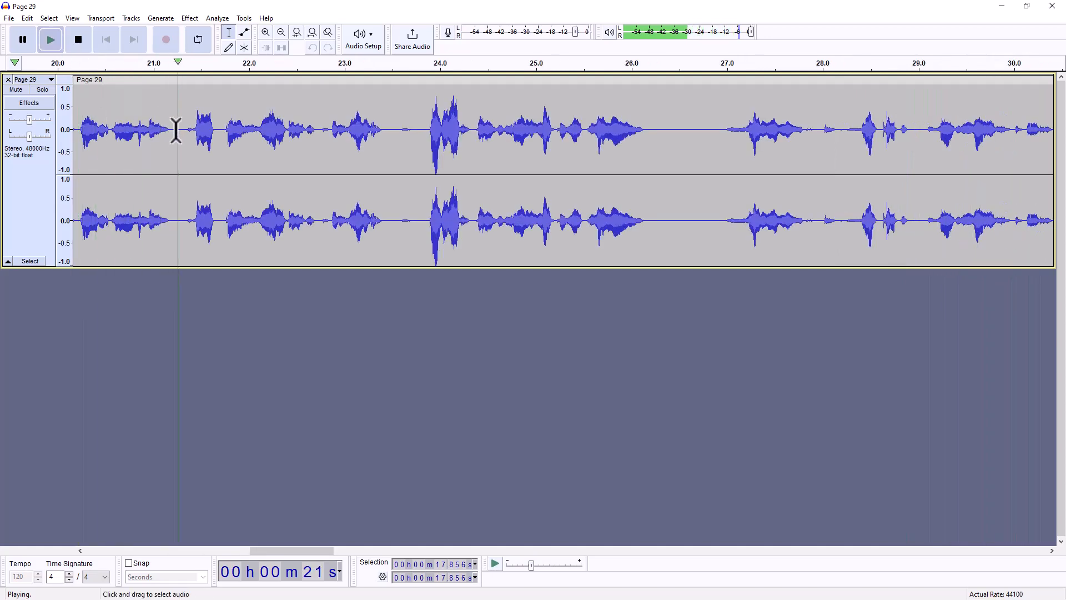
pyautogui.click(184, 136)
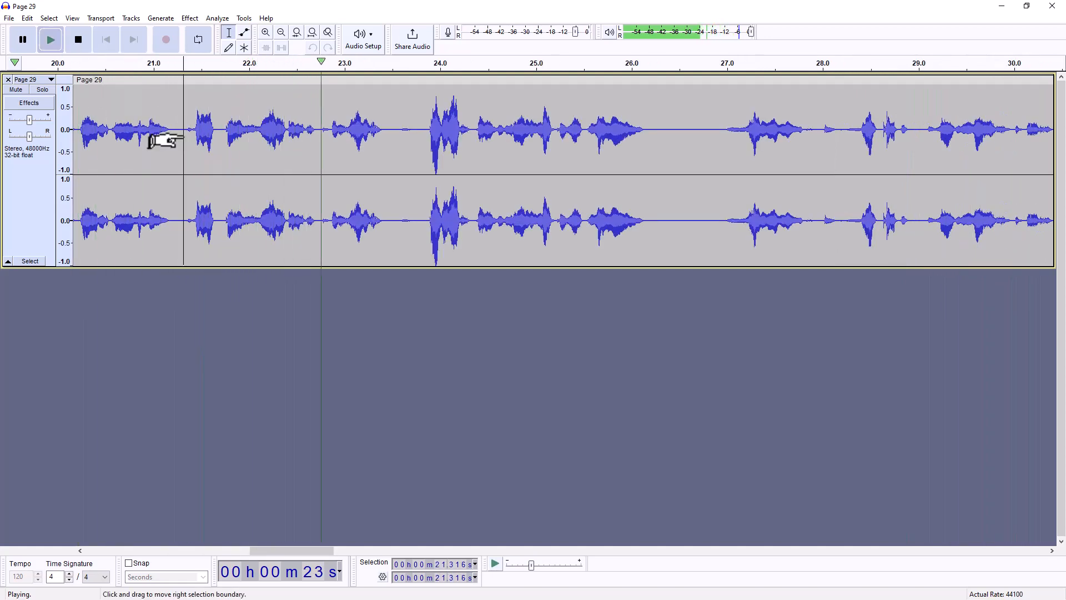
pyautogui.click(79, 41)
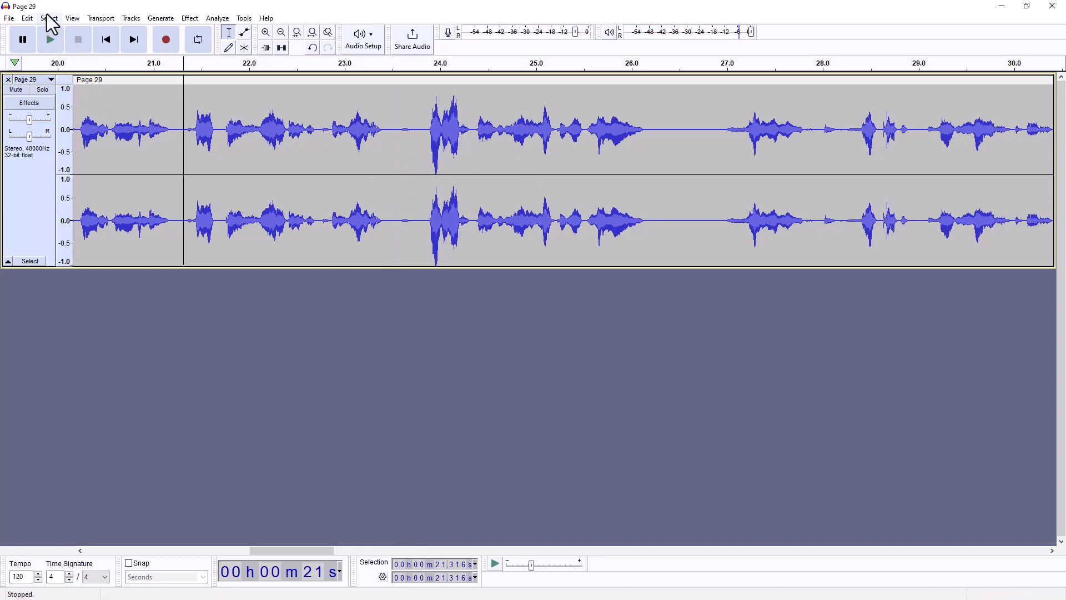
pyautogui.click(48, 18)
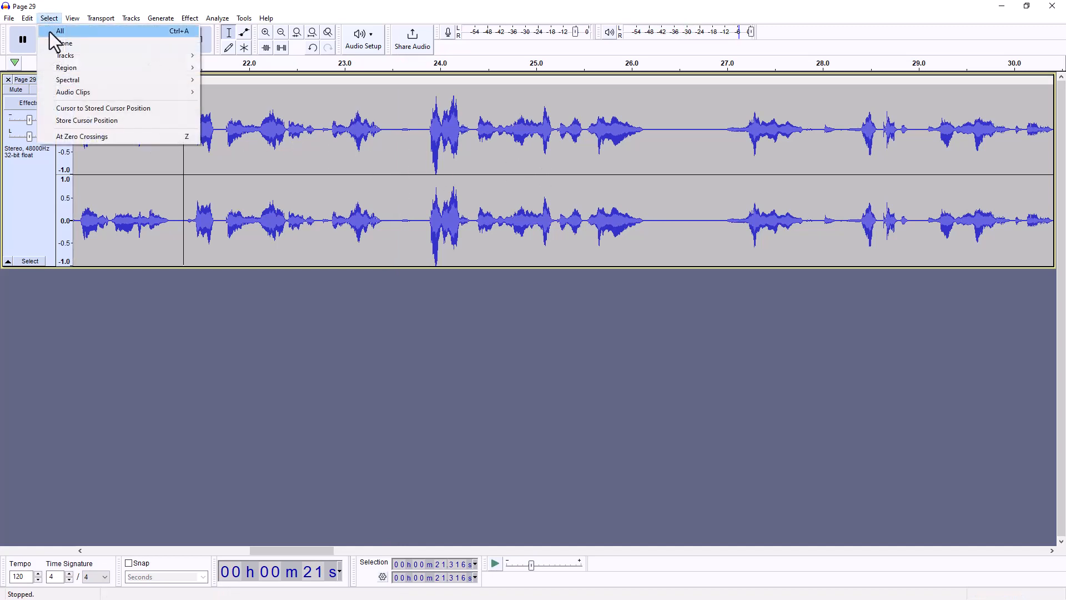
pyautogui.click(69, 121)
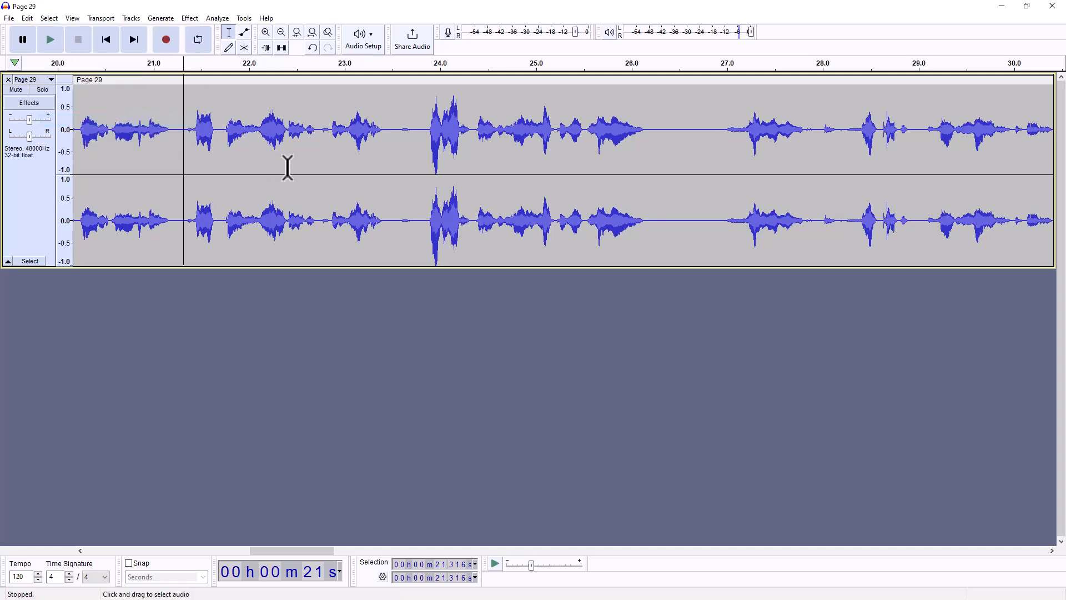
# Step: Place the cursor at 56.895 s, check it by playback, and silence everything from the stored position at 21.316 s to there
pyautogui.click(714, 202)
pyautogui.click(979, 201)
pyautogui.click(49, 39)
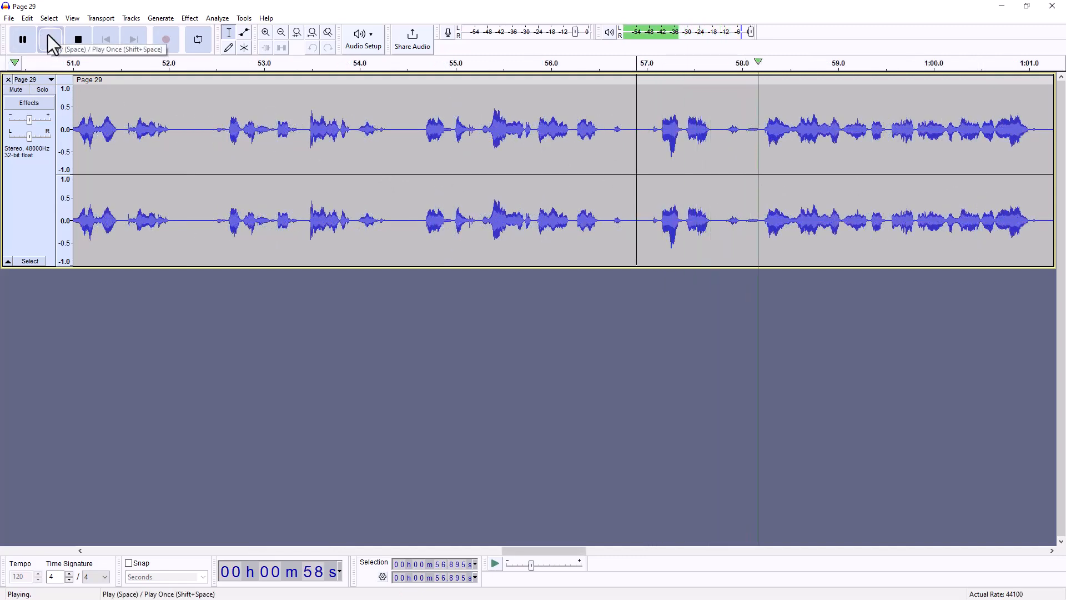
pyautogui.click(78, 39)
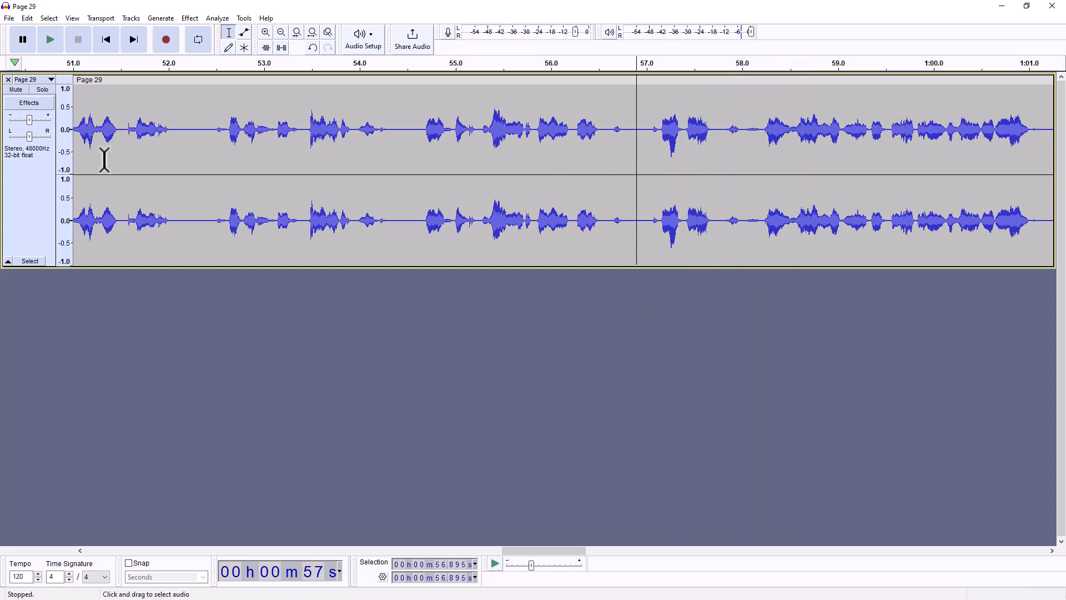
pyautogui.click(49, 18)
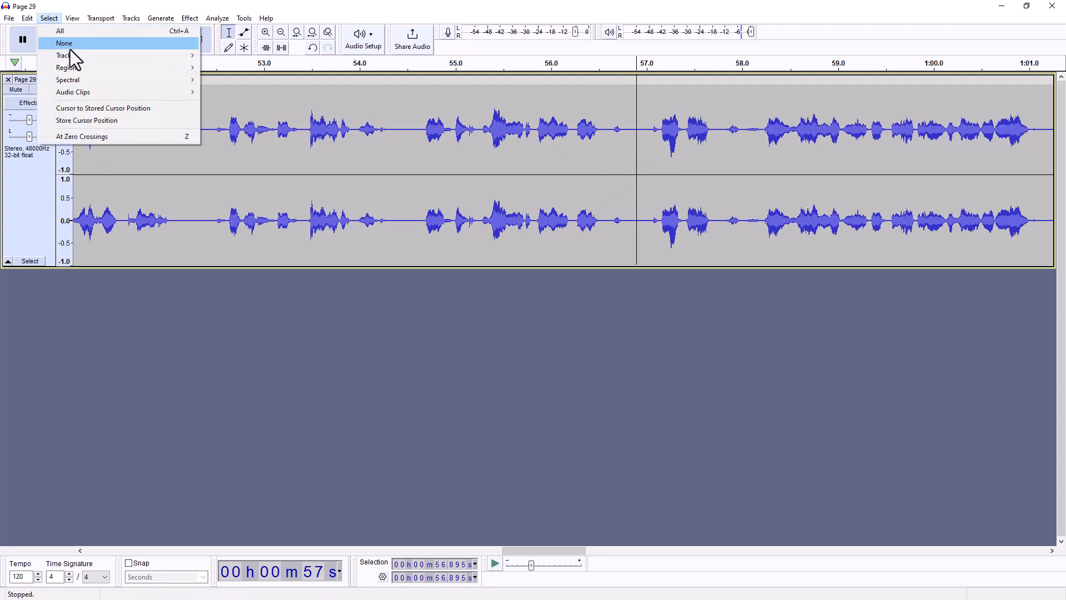
pyautogui.click(88, 108)
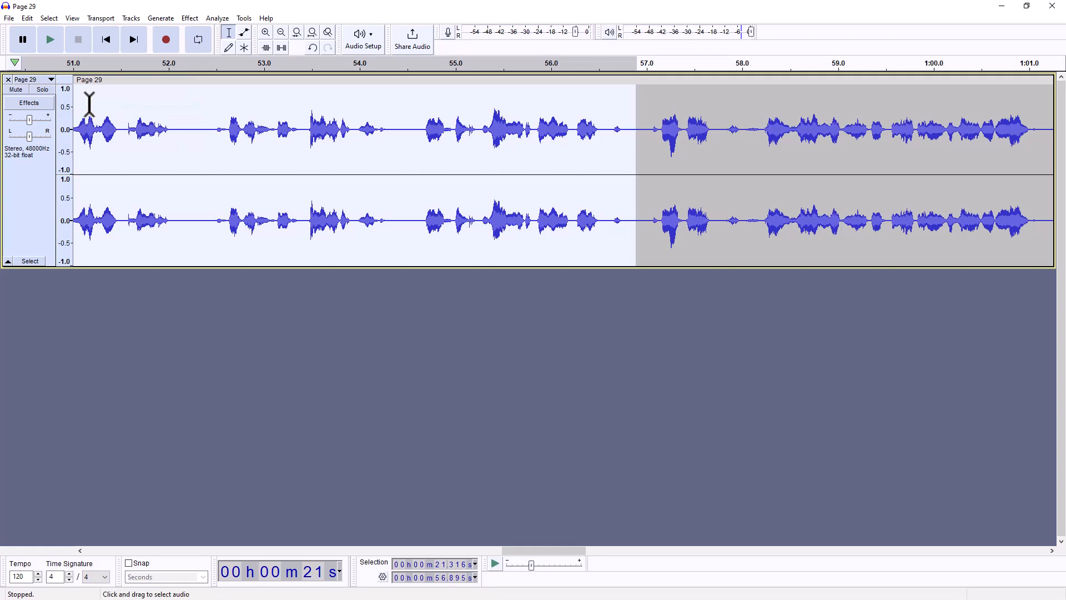
pyautogui.click(281, 48)
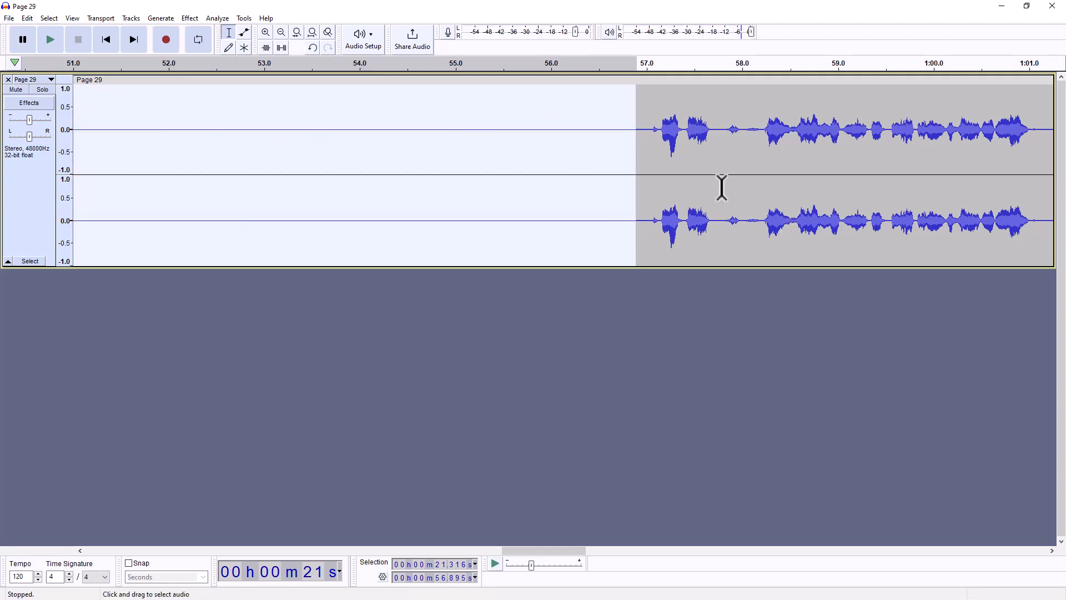
# Step: Play on from 57.493 s to locate the next line to silence and store the cursor position at 1:01.196, just before it
pyautogui.click(694, 175)
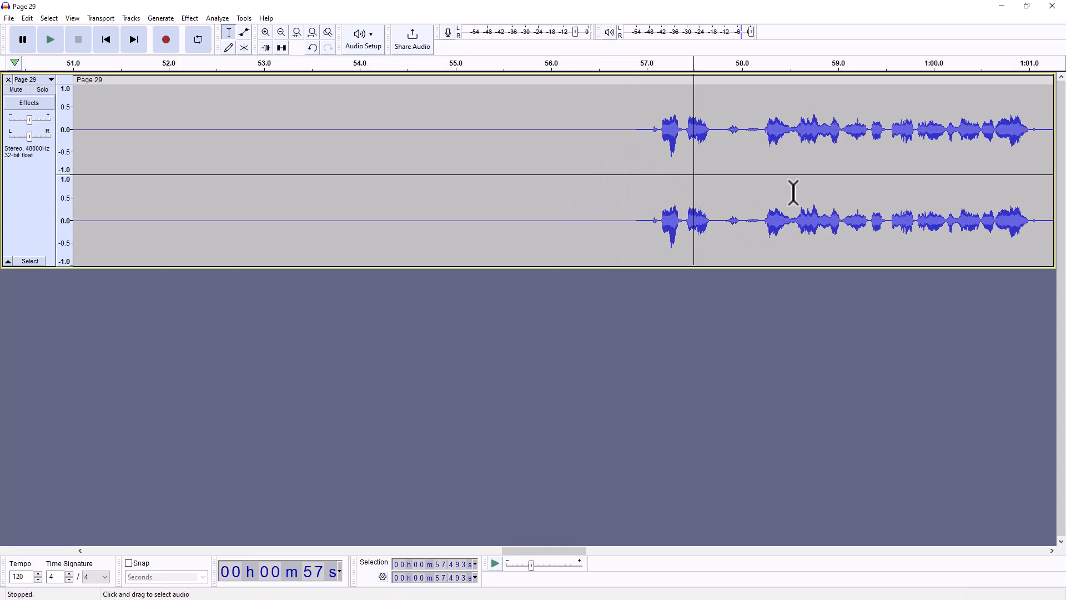
pyautogui.click(58, 37)
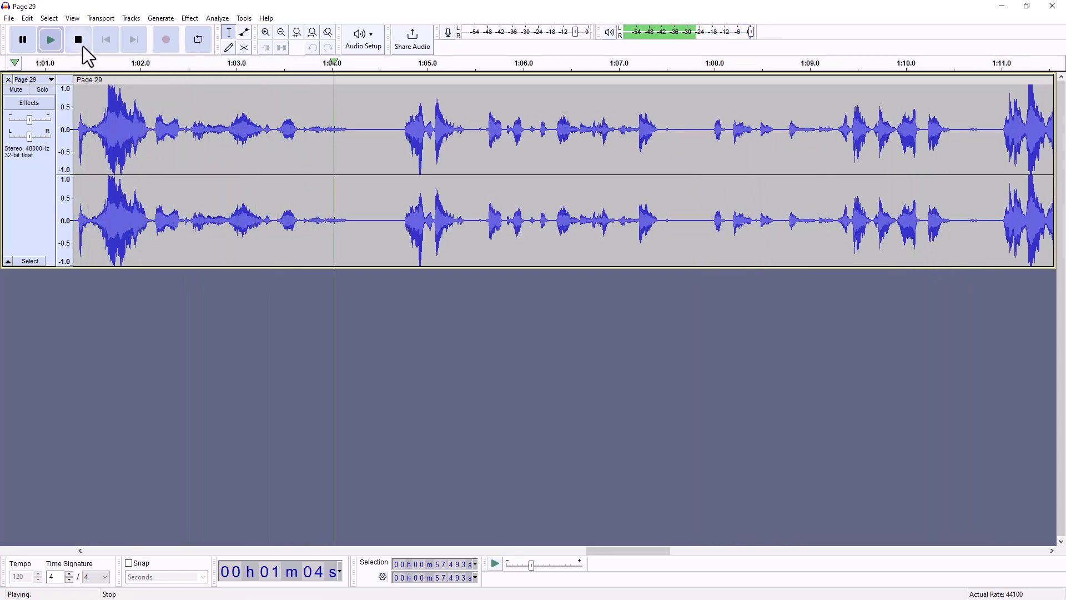
pyautogui.click(78, 111)
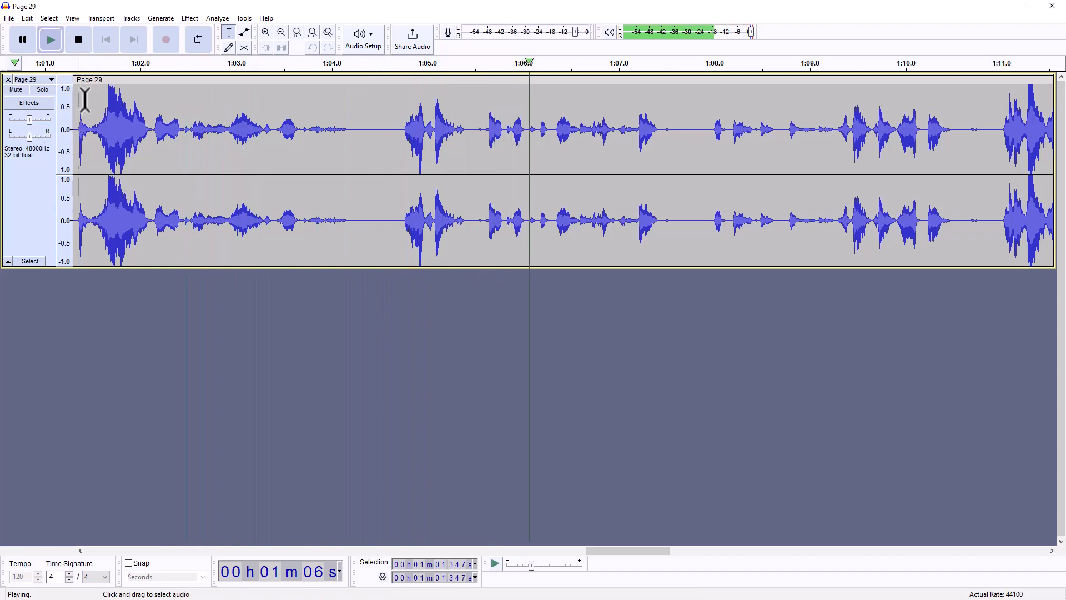
pyautogui.click(83, 48)
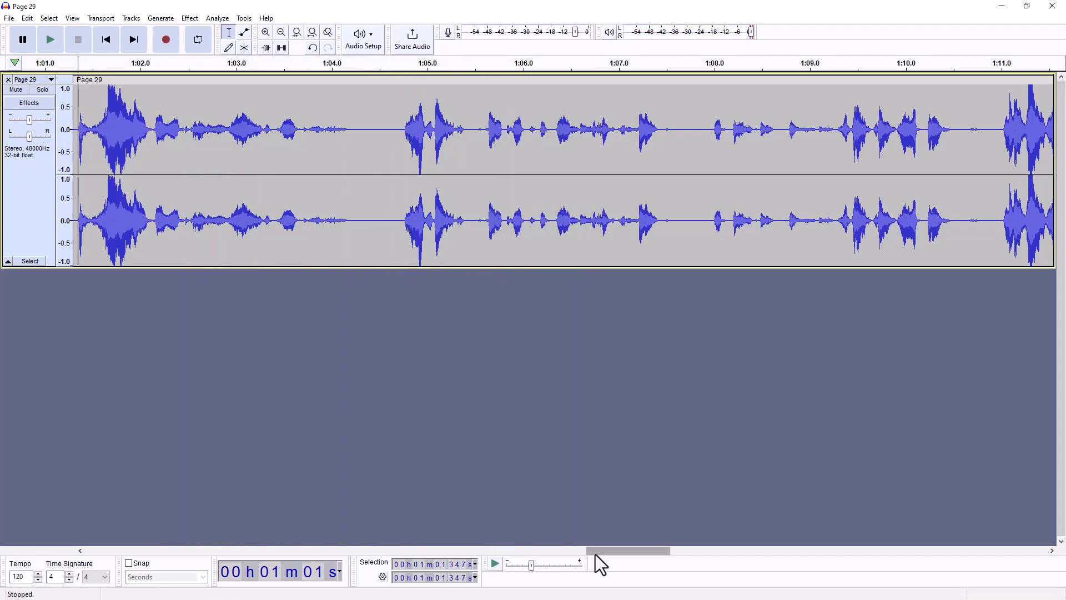
pyautogui.moveTo(595, 555); pyautogui.dragTo(560, 555)
pyautogui.click(484, 149)
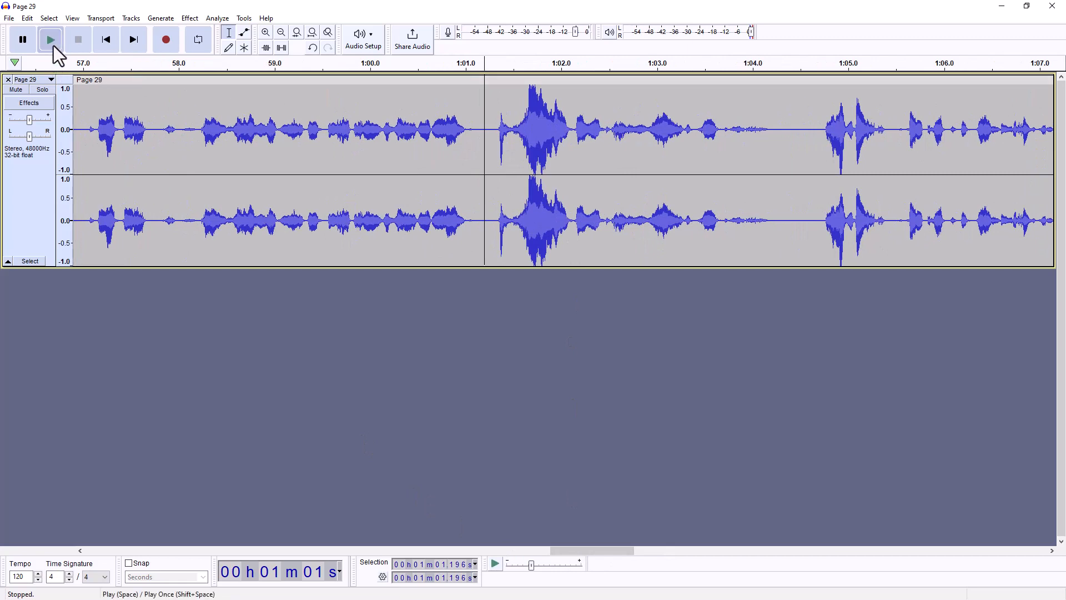
pyautogui.click(51, 40)
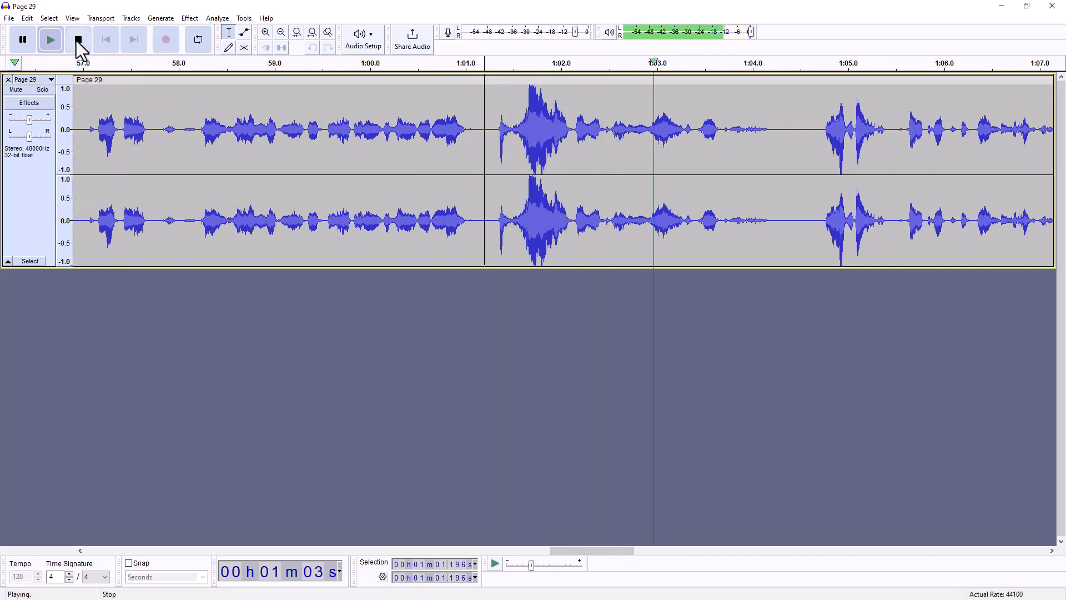
pyautogui.click(78, 40)
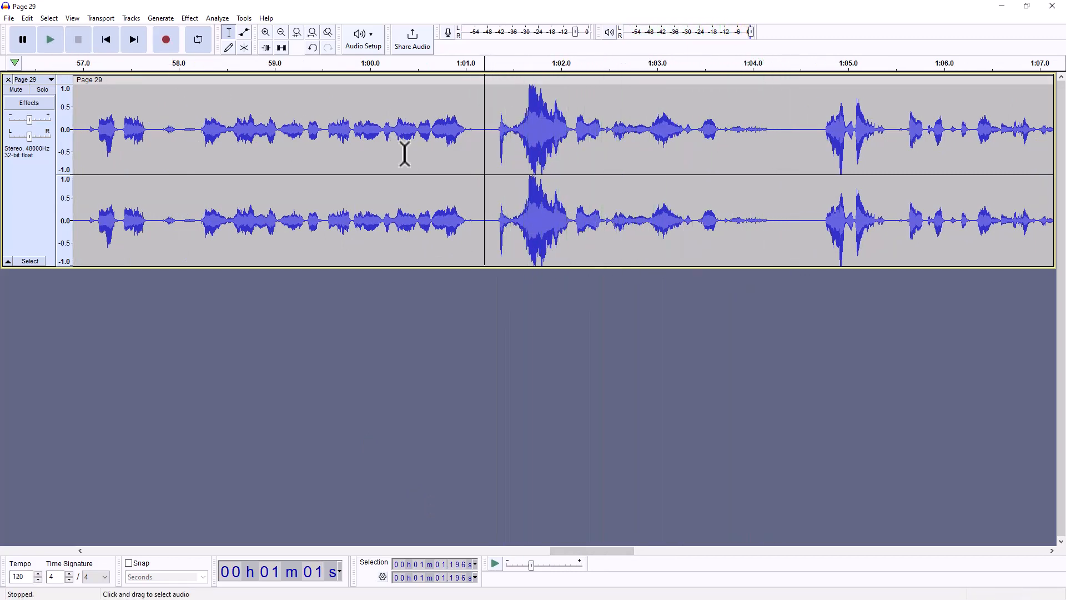
pyautogui.click(49, 18)
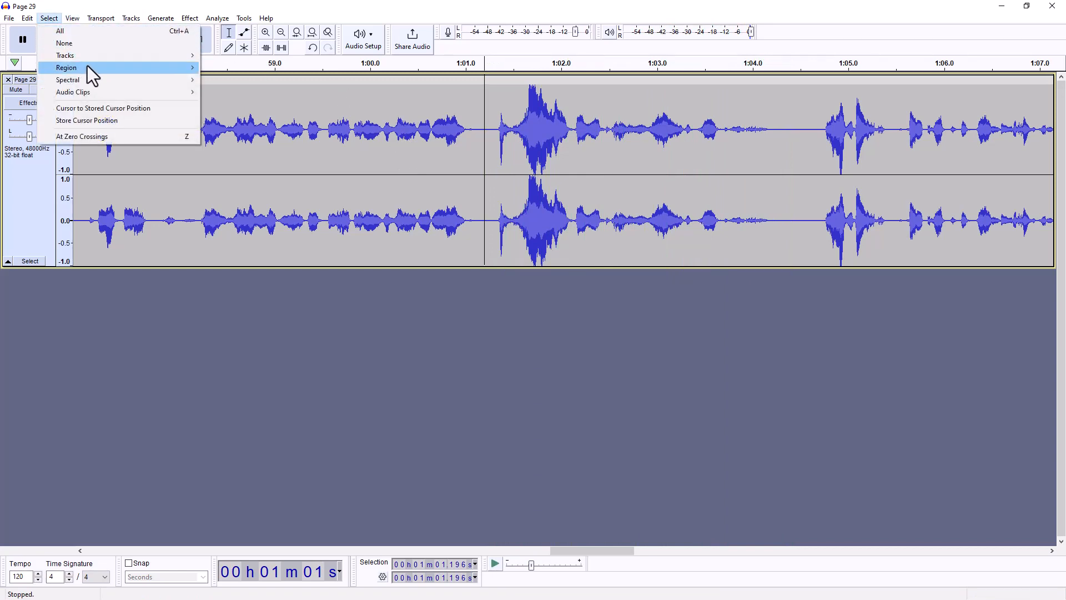
pyautogui.click(85, 121)
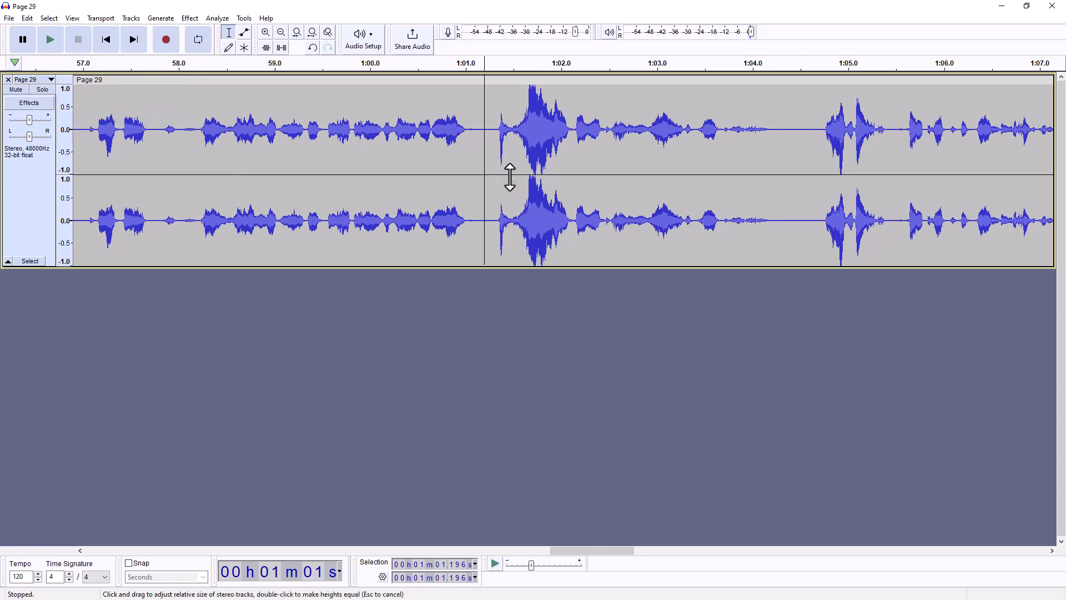
# Step: Play on from 1:01.196, place the cursor at 1:09.242 where the line ends, check it, and silence from the stored position to there
pyautogui.click(54, 43)
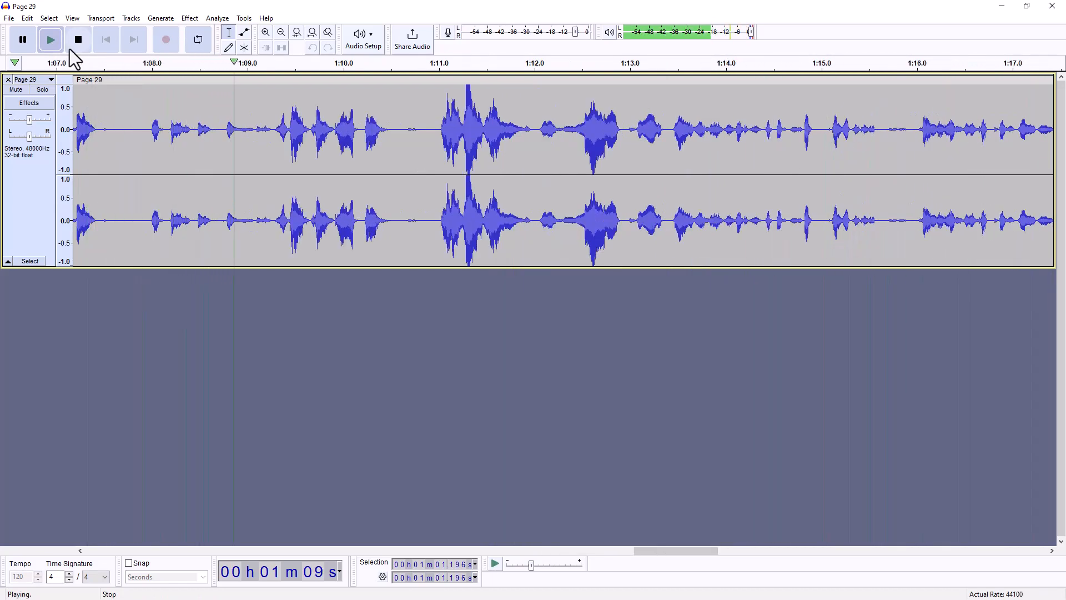
pyautogui.click(271, 139)
pyautogui.click(79, 40)
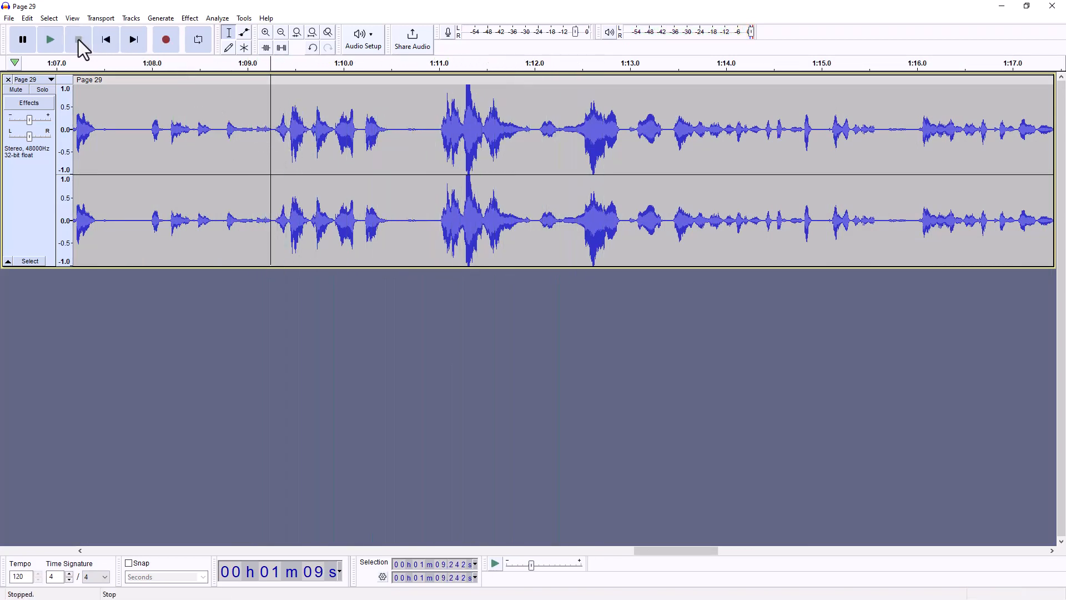
pyautogui.click(50, 40)
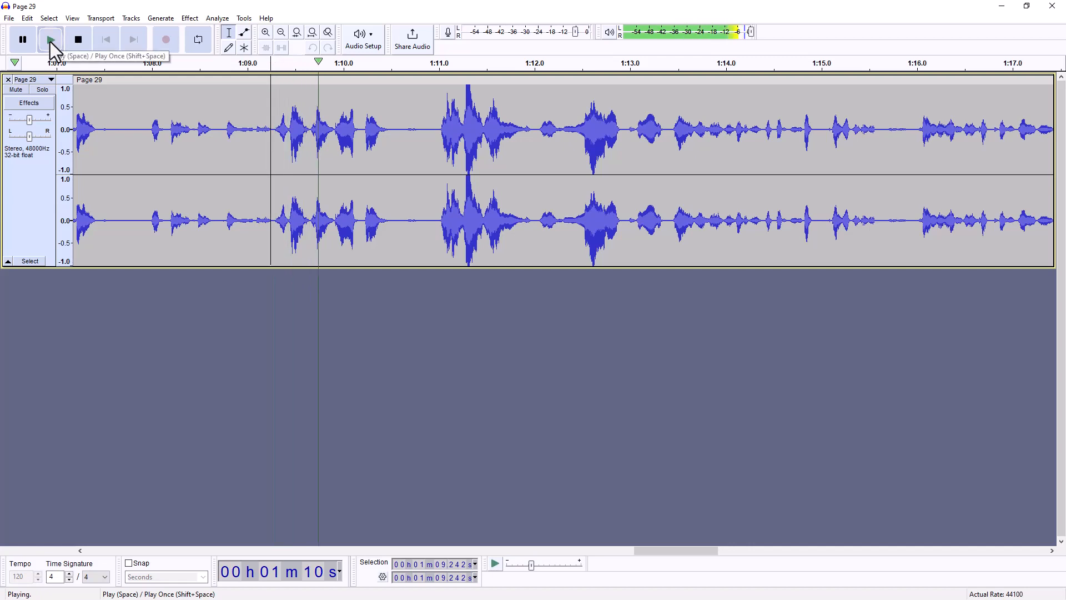
pyautogui.click(79, 39)
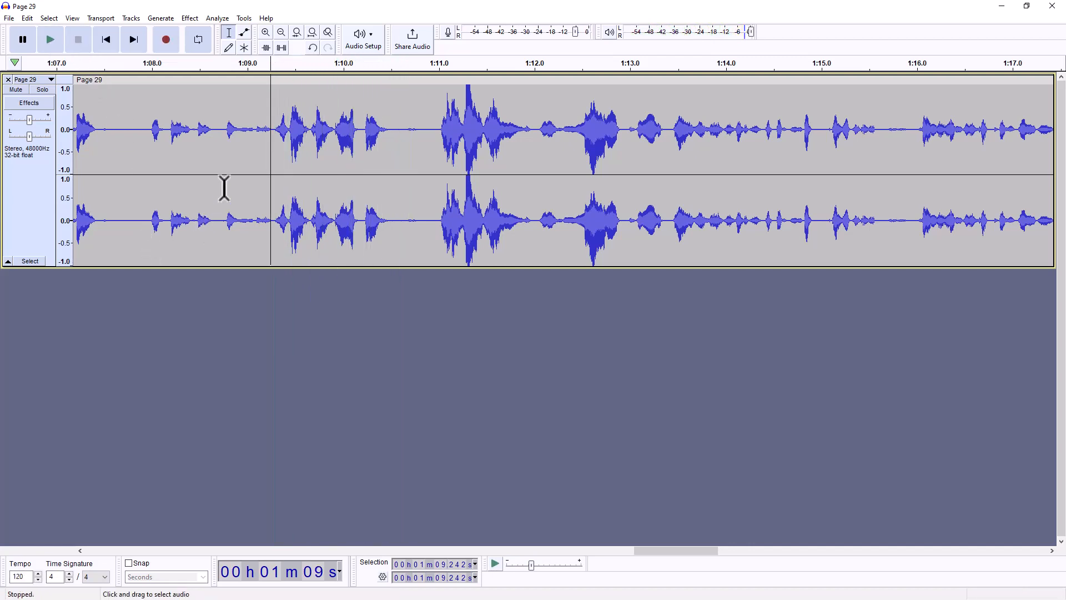
pyautogui.click(53, 19)
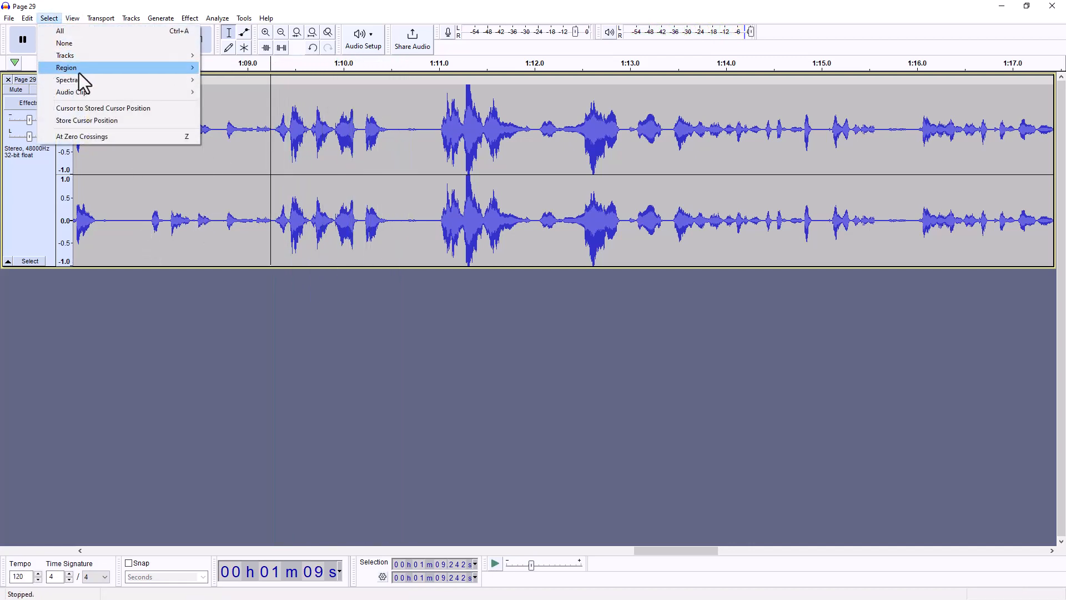
pyautogui.click(88, 108)
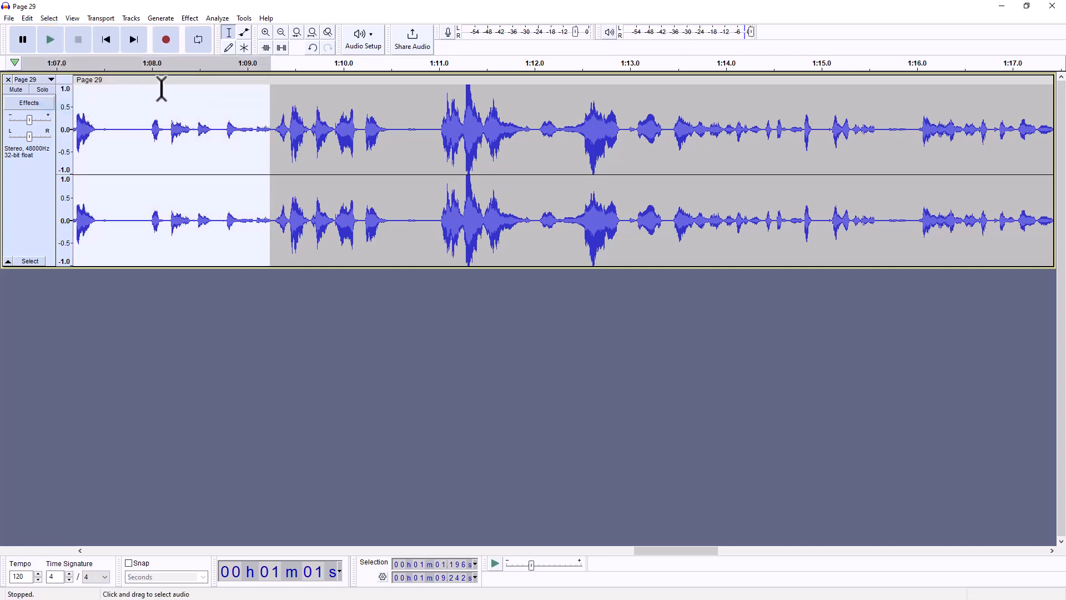
pyautogui.click(282, 48)
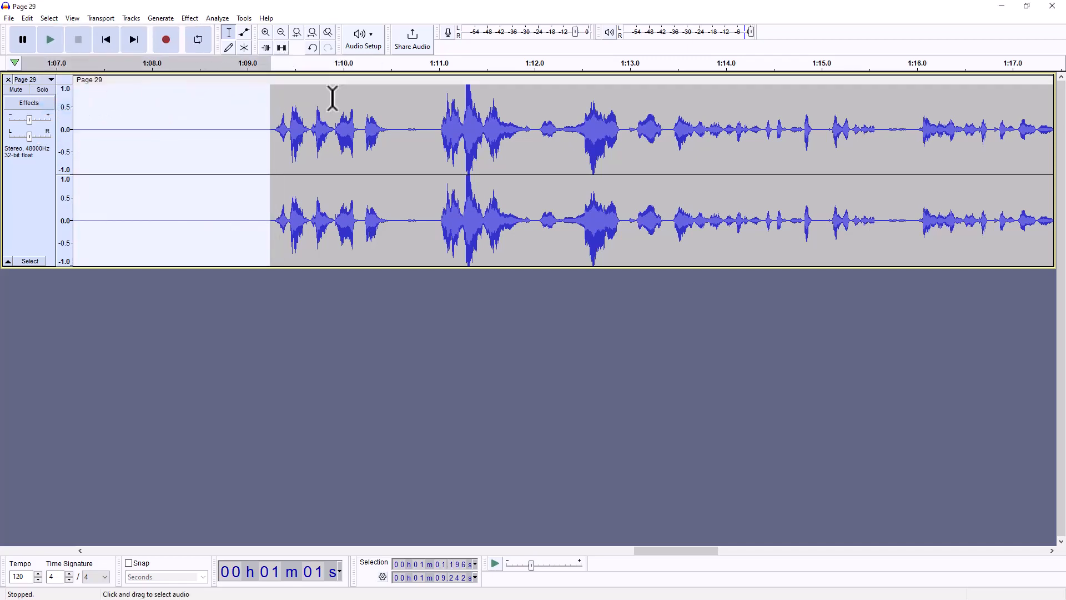
# Step: Play on from 1:09.759 to locate the next line to silence and store the cursor position at 1:10.792, just before it
pyautogui.click(321, 89)
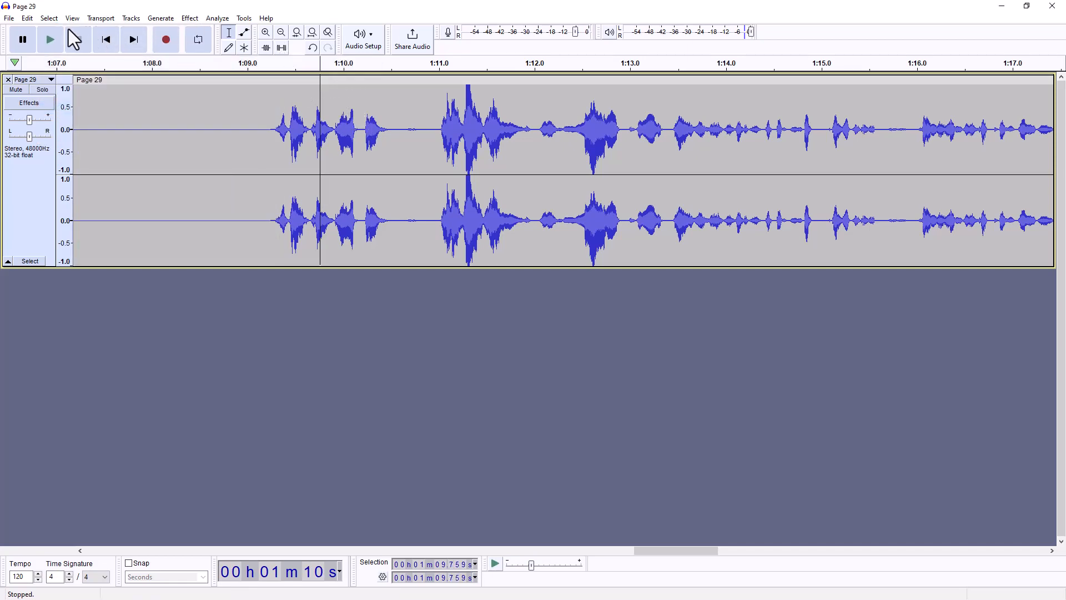
pyautogui.click(56, 36)
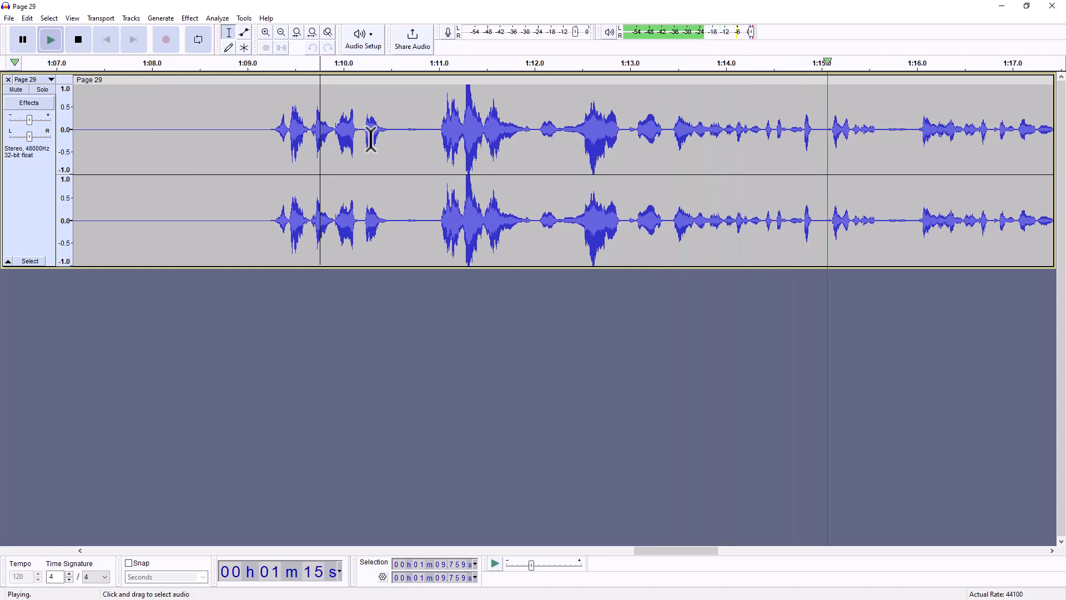
pyautogui.click(410, 145)
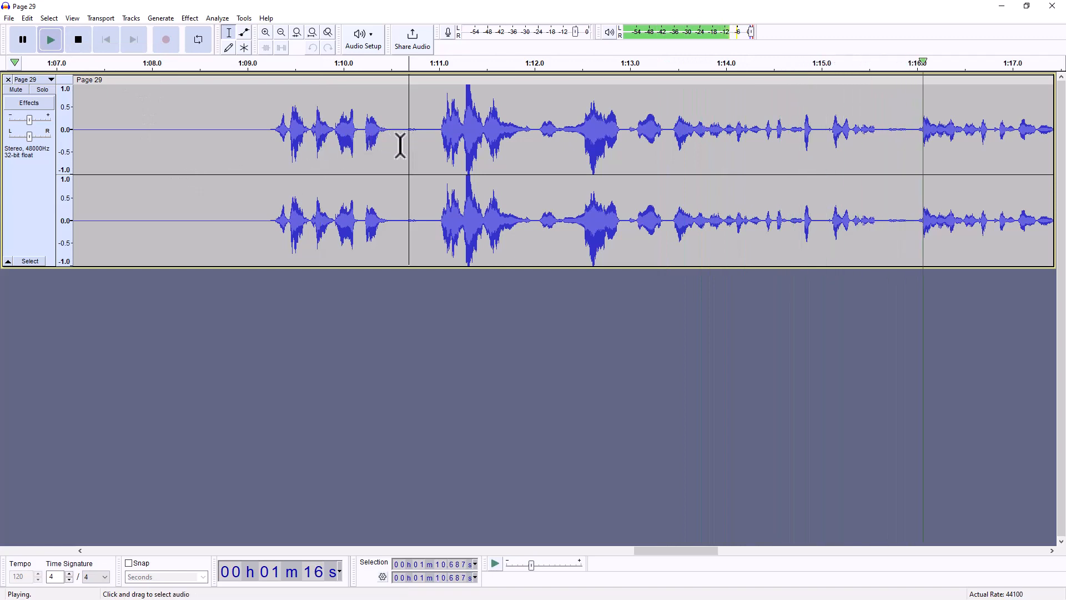
pyautogui.click(76, 43)
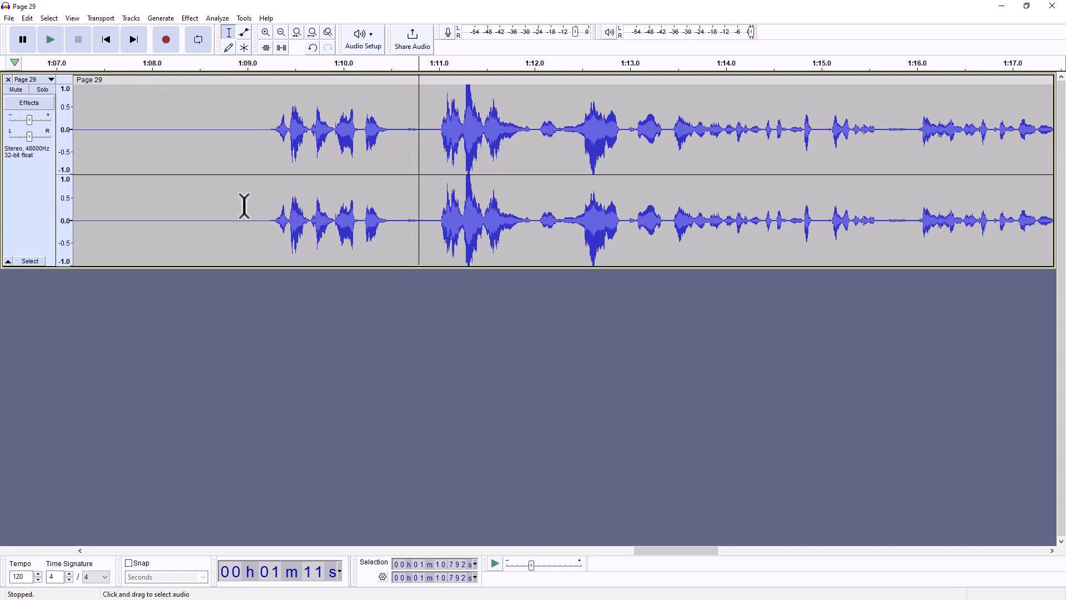
pyautogui.click(53, 19)
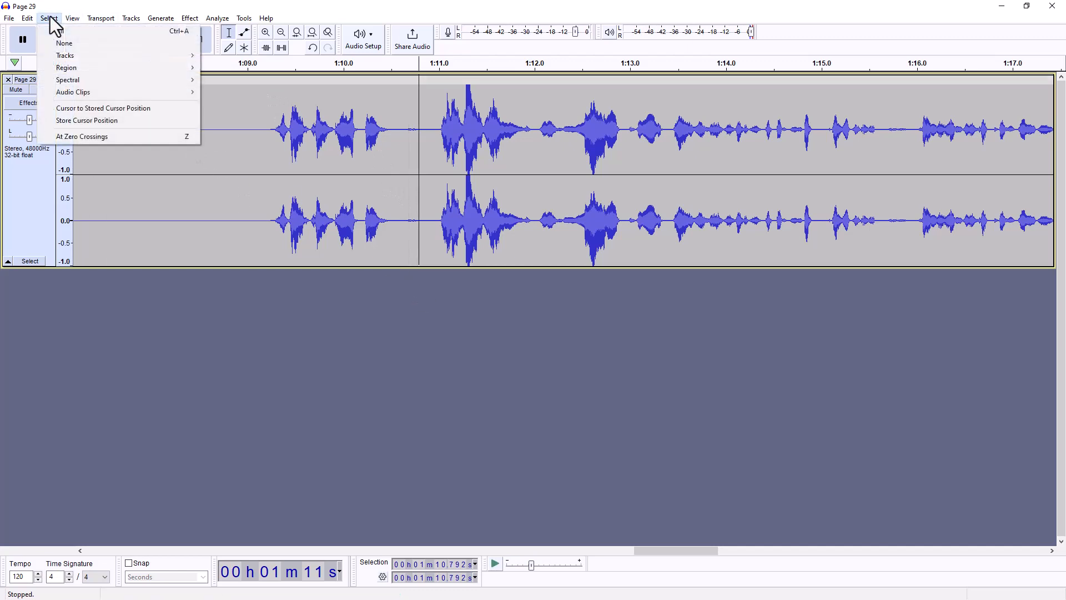
pyautogui.click(91, 122)
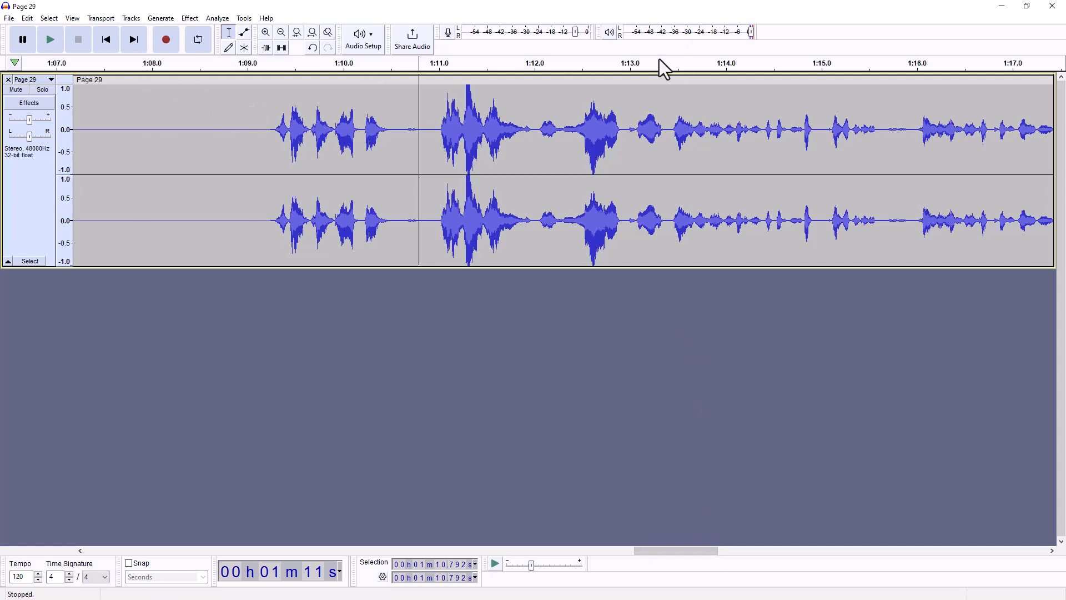
# Step: Find the end of the line at 1:17.926 by playback, select from the stored cursor position to there, and silence it
pyautogui.click(62, 39)
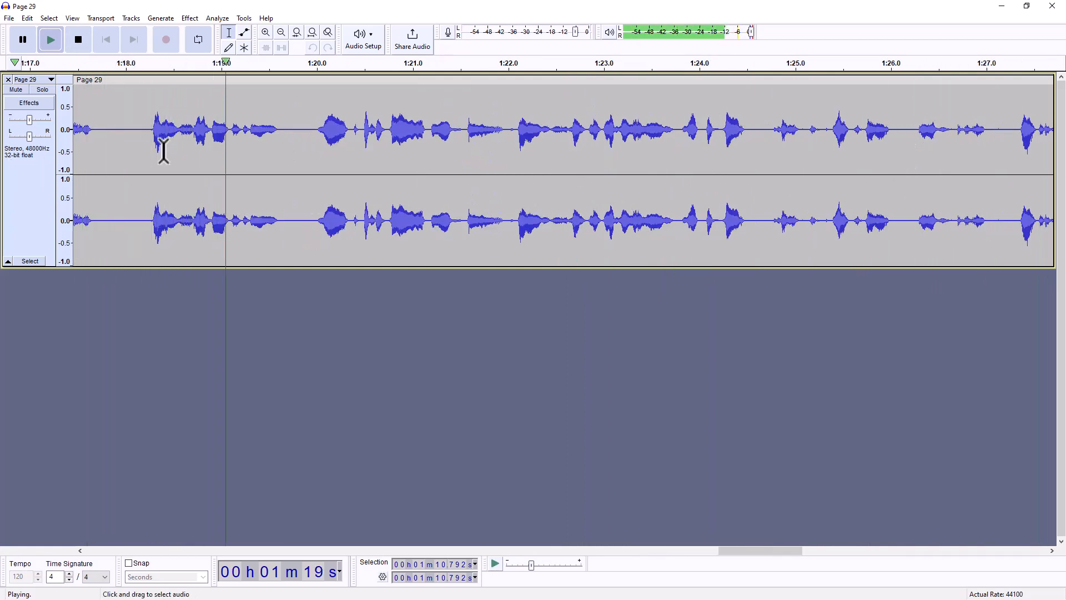
pyautogui.click(118, 151)
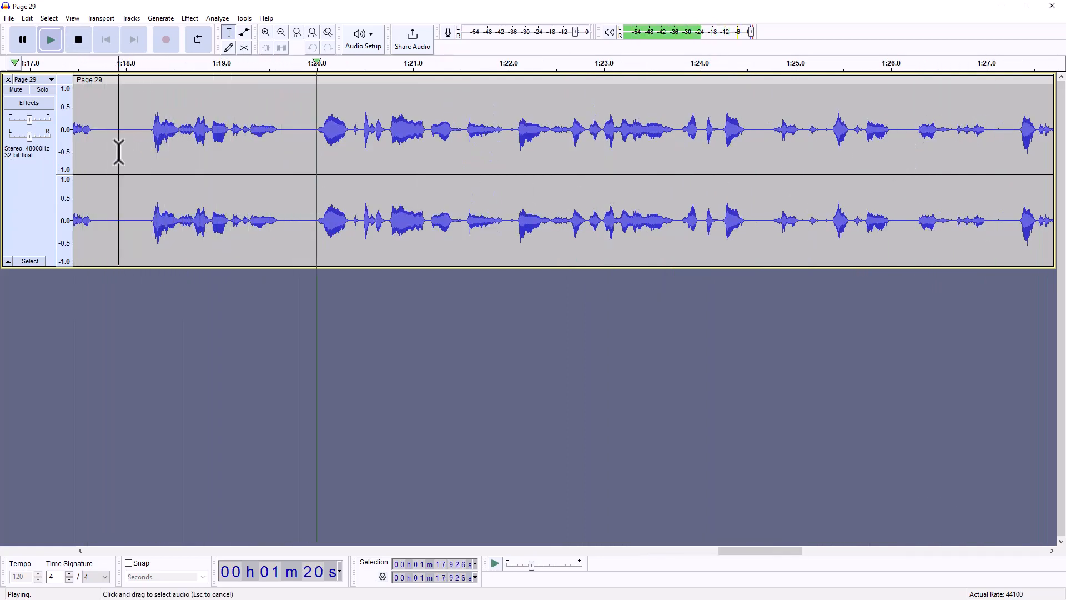
pyautogui.click(73, 37)
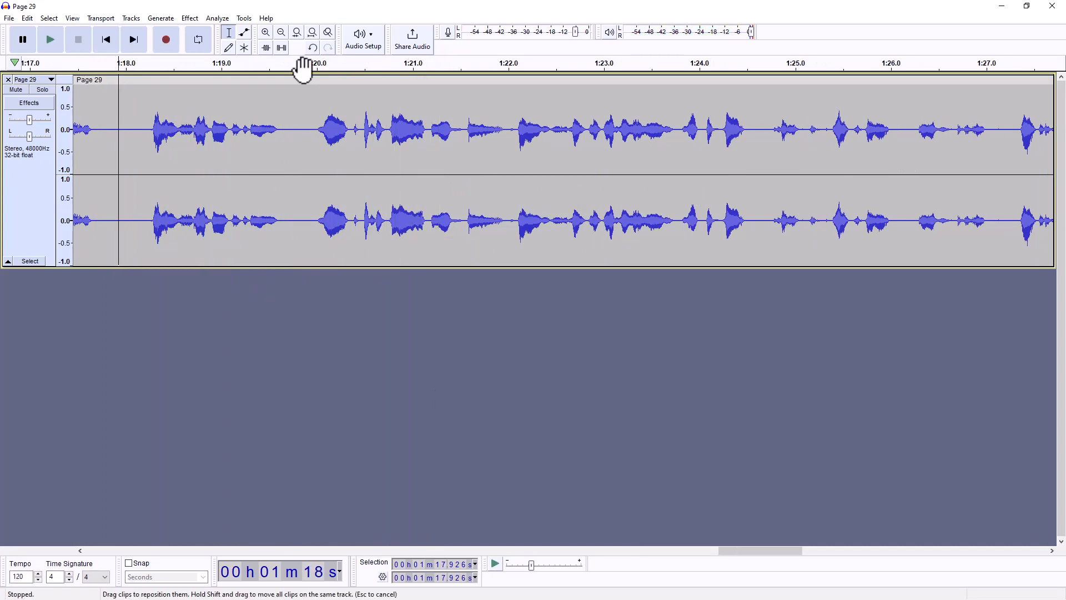
pyautogui.click(54, 19)
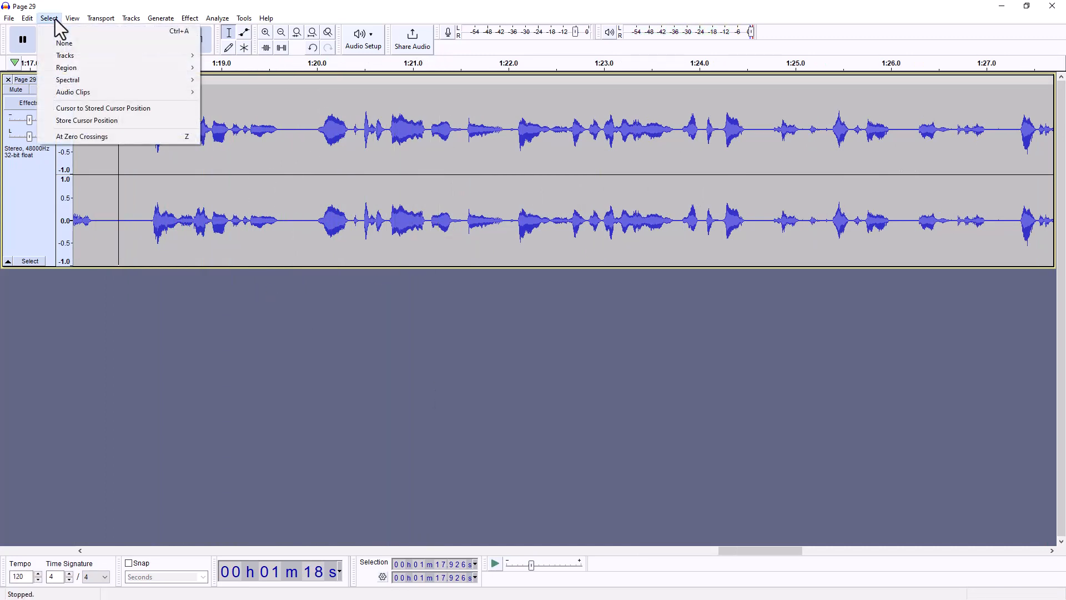
pyautogui.click(93, 109)
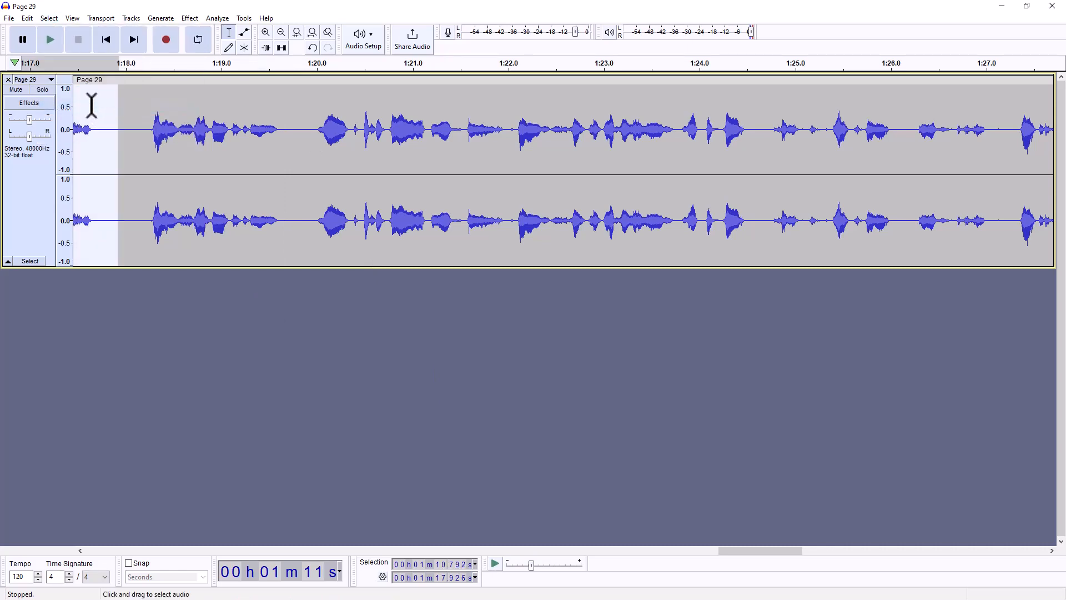
pyautogui.moveTo(764, 552); pyautogui.dragTo(708, 552)
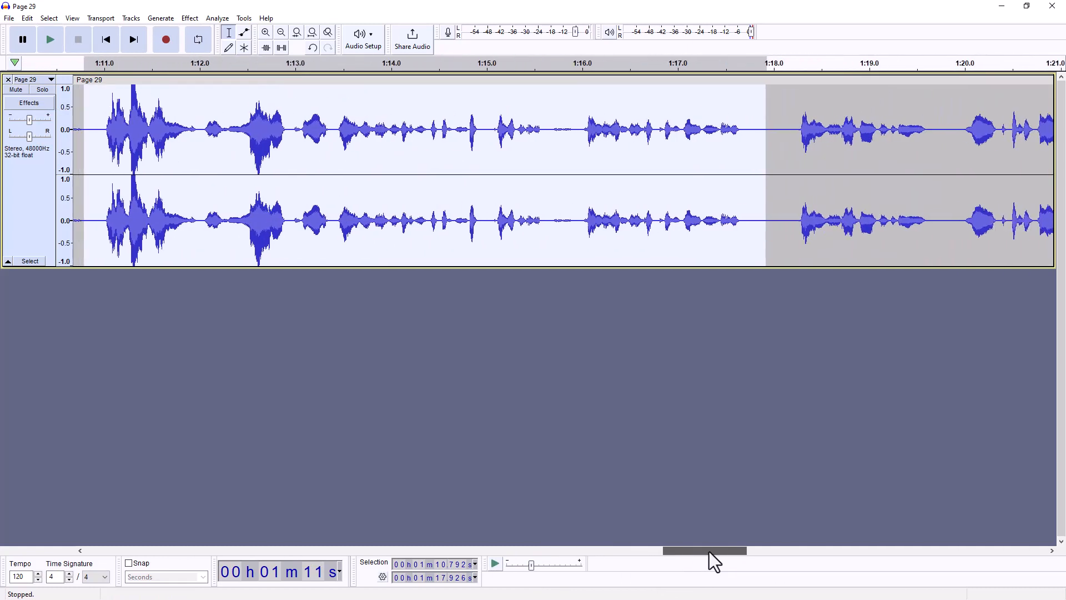
pyautogui.click(283, 49)
# Step: Play on from 1:18.222, check the pause at 1:22.036 by playback, and store the cursor position there
pyautogui.moveTo(731, 548); pyautogui.dragTo(772, 554)
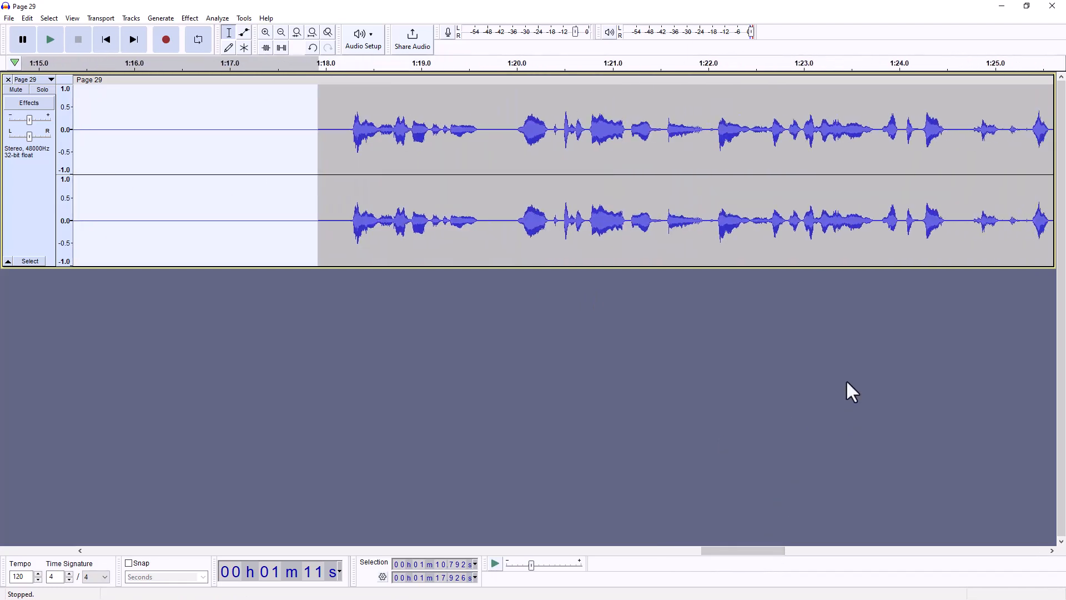
pyautogui.click(345, 162)
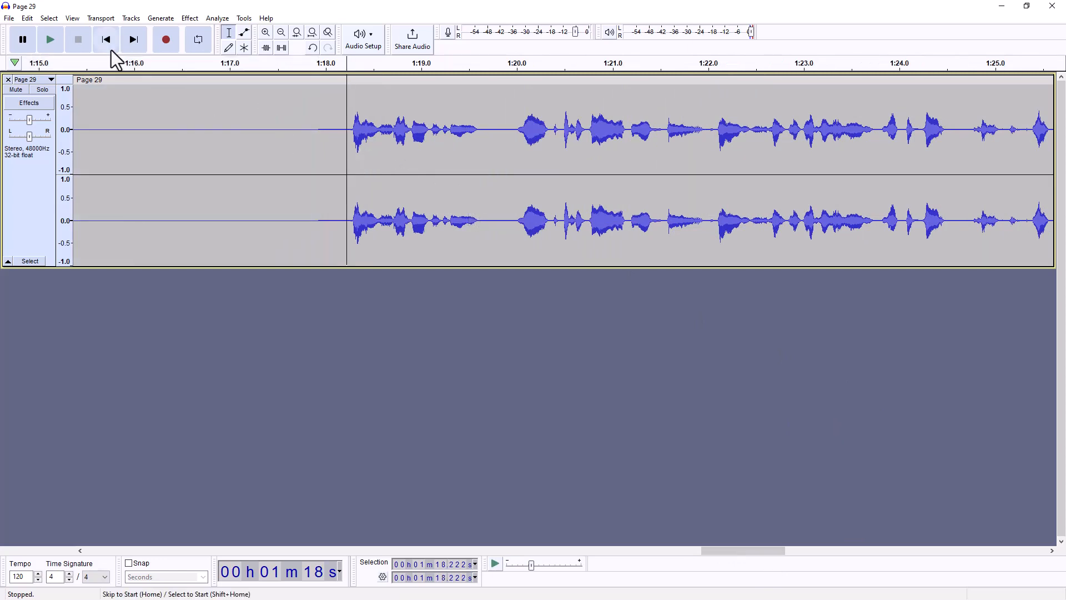
pyautogui.click(48, 42)
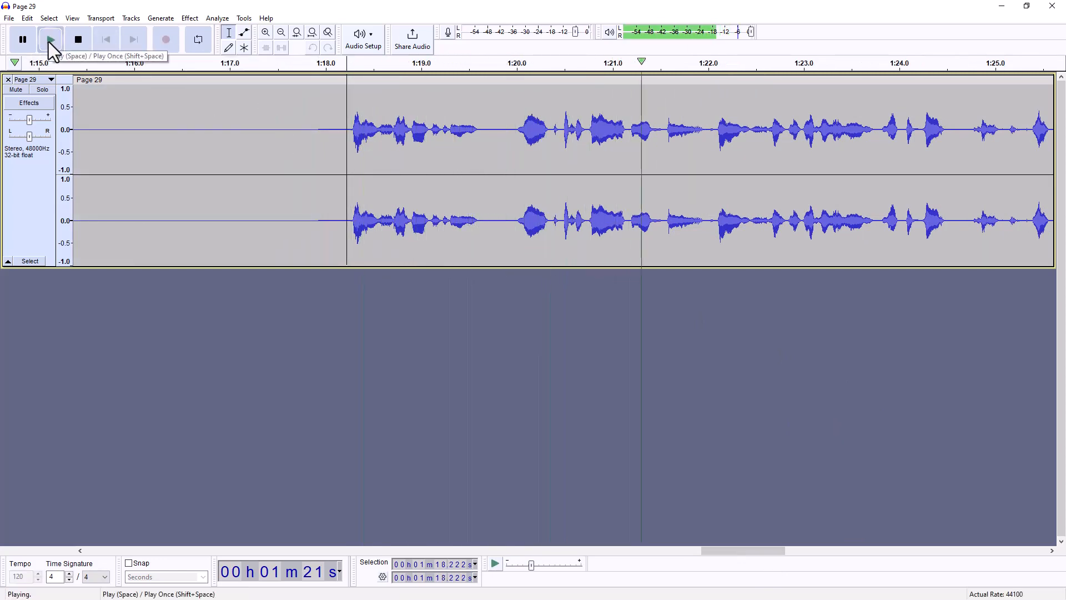
pyautogui.click(85, 42)
pyautogui.click(711, 148)
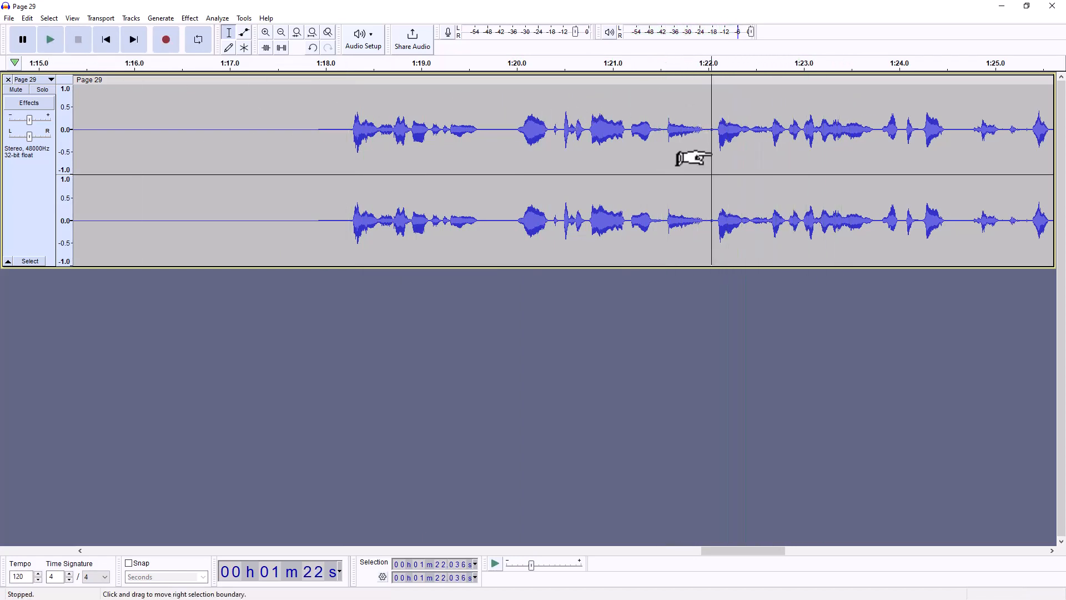
pyautogui.click(48, 45)
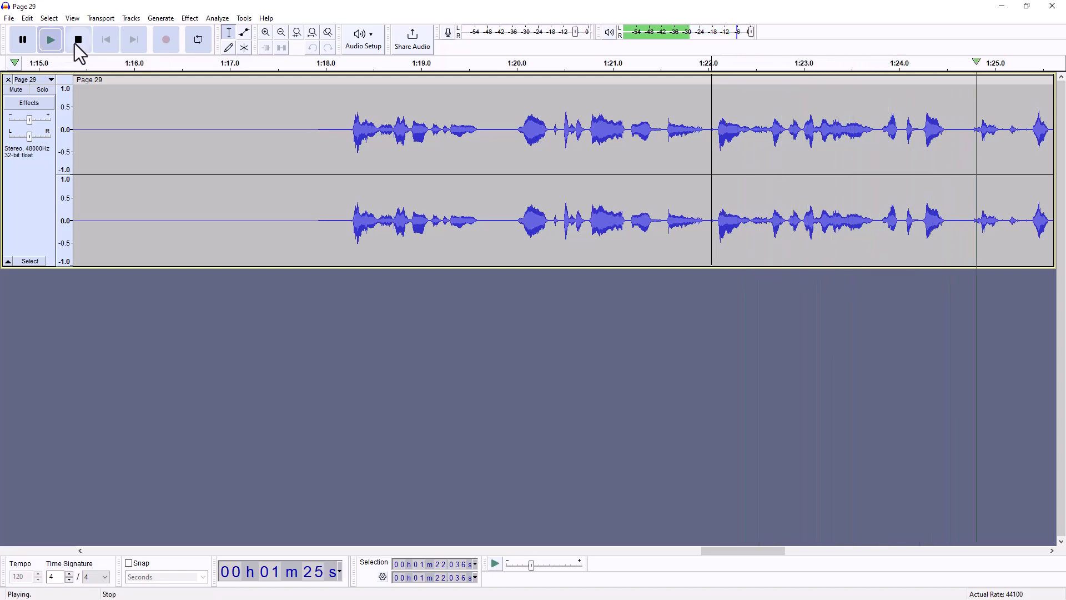
pyautogui.click(77, 42)
pyautogui.click(49, 18)
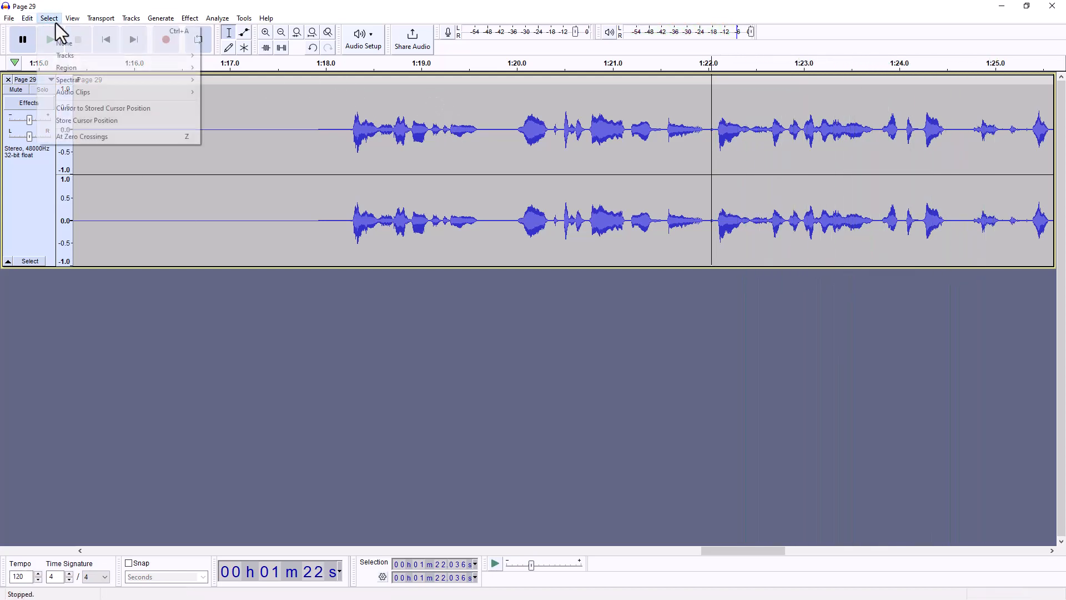
pyautogui.click(85, 121)
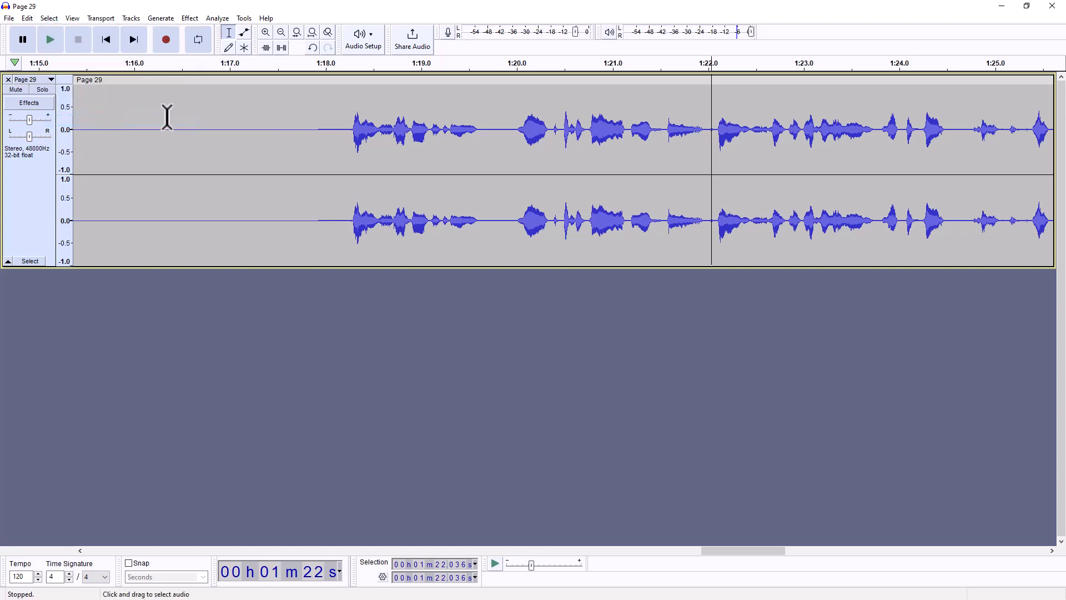
# Step: Play on from 1:22.036 and listen from 1:26.256 and 1:24.741 to find where the line to silence ends
pyautogui.click(52, 42)
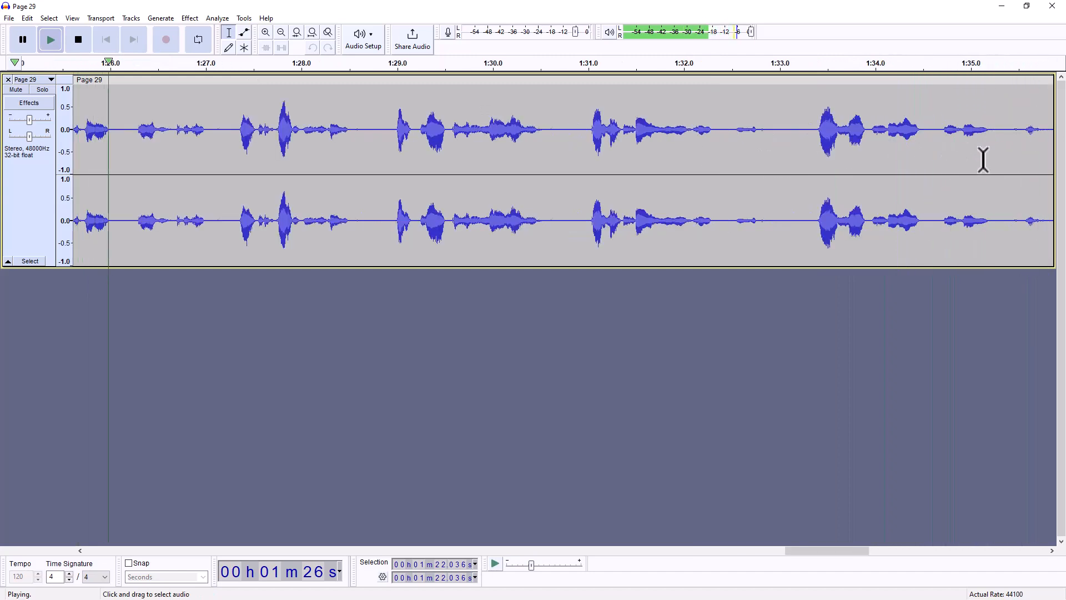
pyautogui.click(77, 41)
pyautogui.moveTo(810, 551); pyautogui.dragTo(781, 549)
pyautogui.click(484, 136)
pyautogui.click(55, 40)
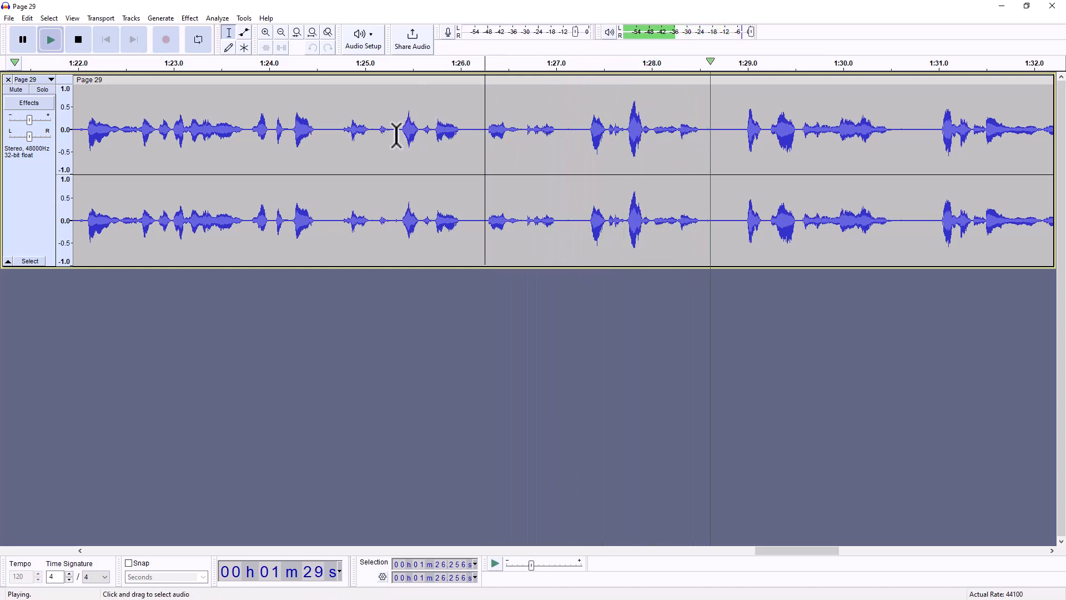
pyautogui.click(341, 133)
pyautogui.click(88, 42)
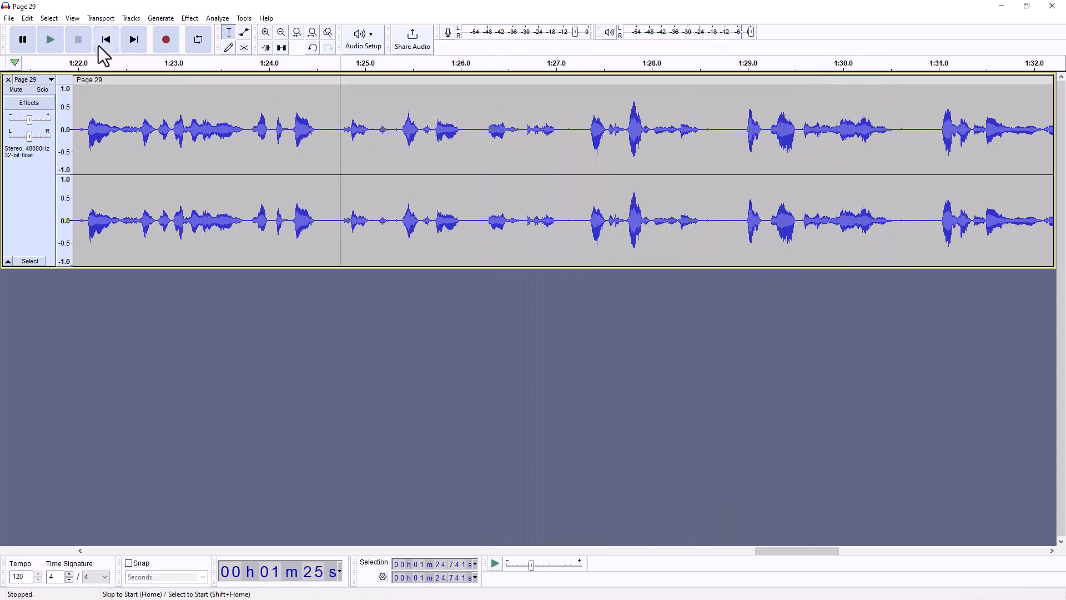
pyautogui.click(52, 41)
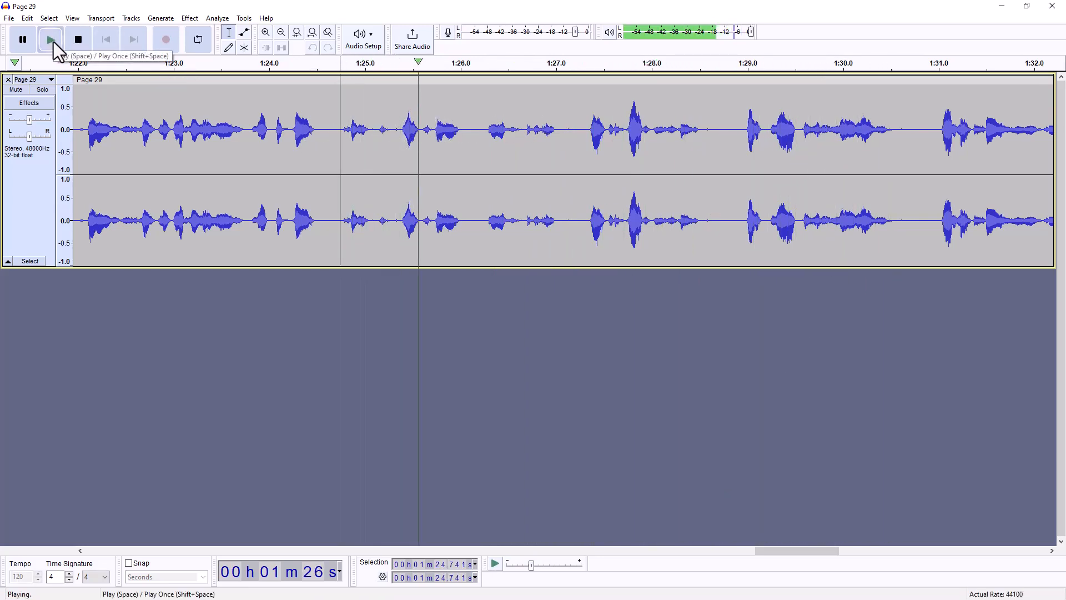
pyautogui.click(72, 41)
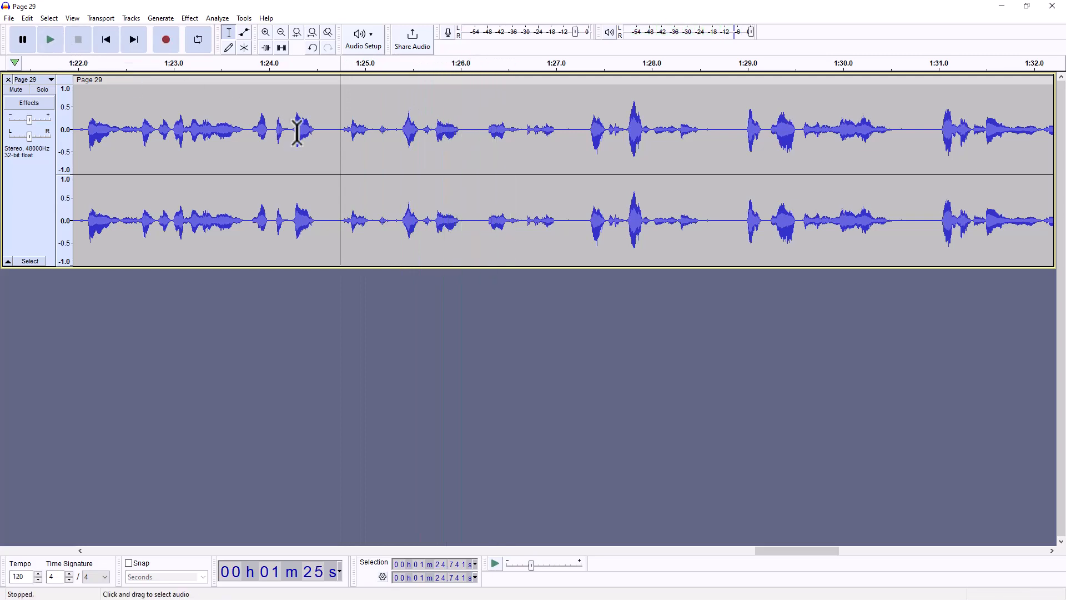
# Step: Find the line's end at 1:25.281 by playback from 1:23.702, select back to the stored cursor position, and silence it
pyautogui.click(240, 117)
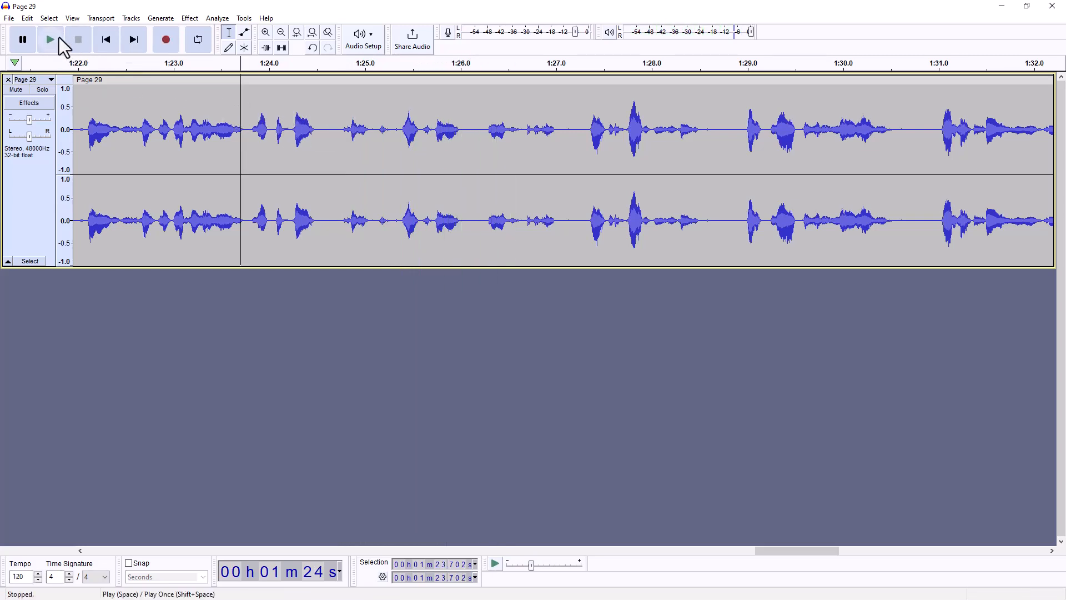
pyautogui.click(50, 38)
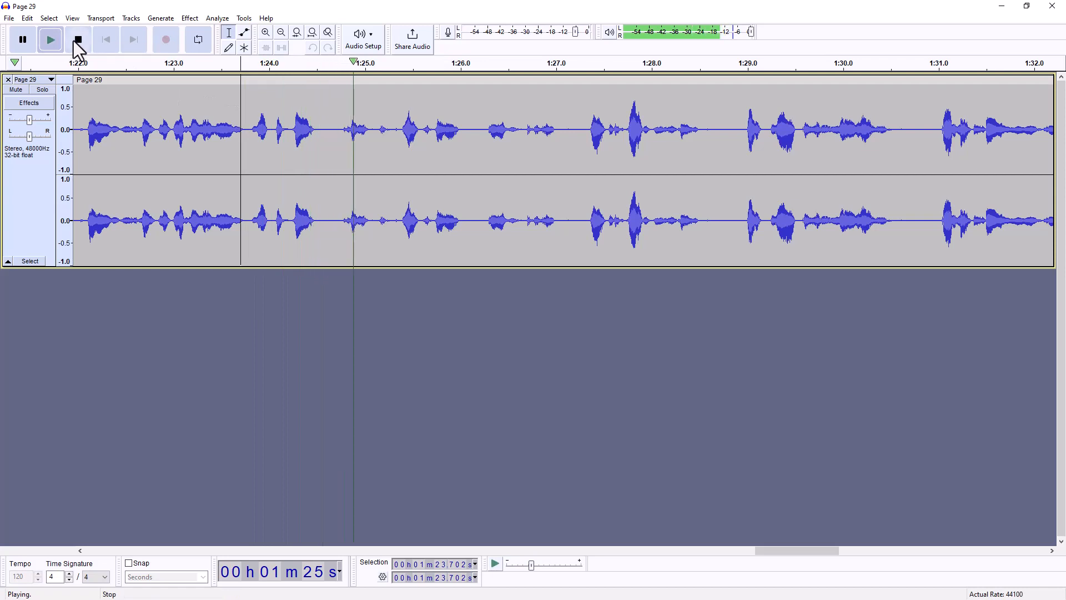
pyautogui.click(392, 127)
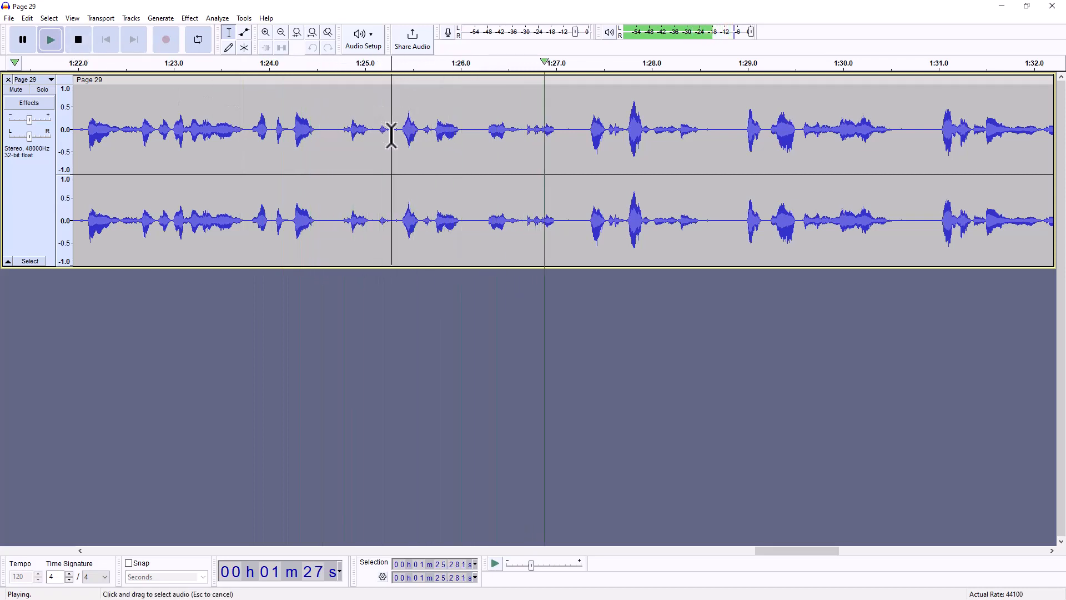
pyautogui.click(75, 45)
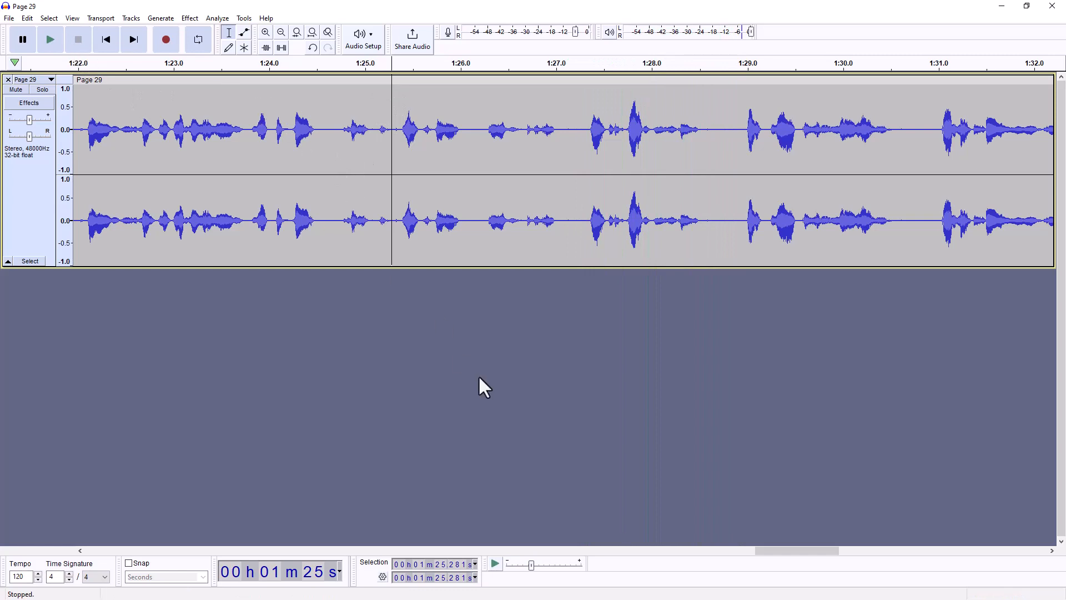
pyautogui.moveTo(782, 551); pyautogui.dragTo(742, 547)
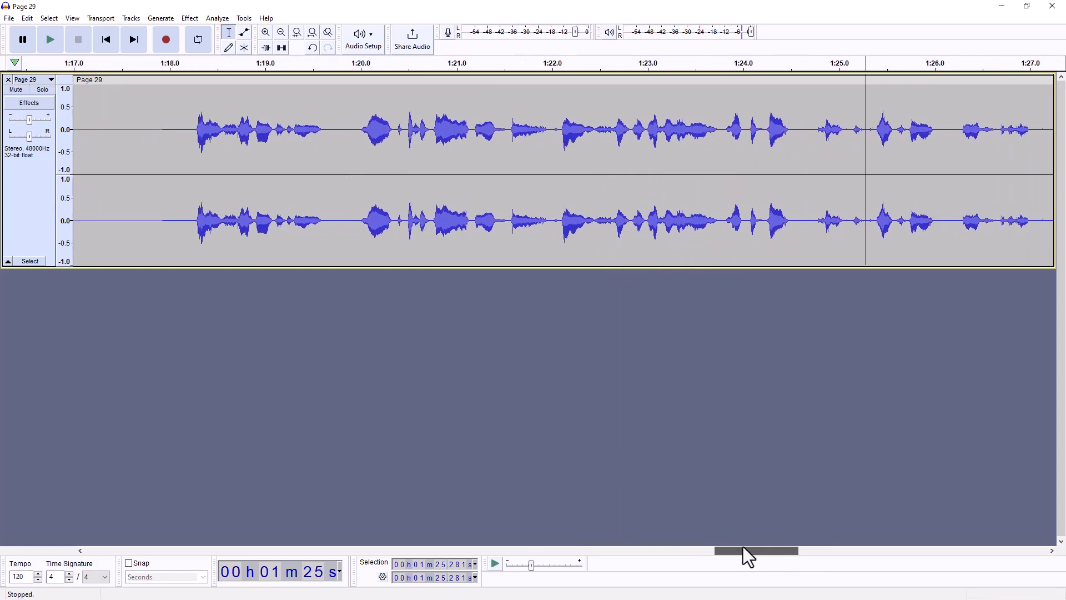
pyautogui.click(49, 19)
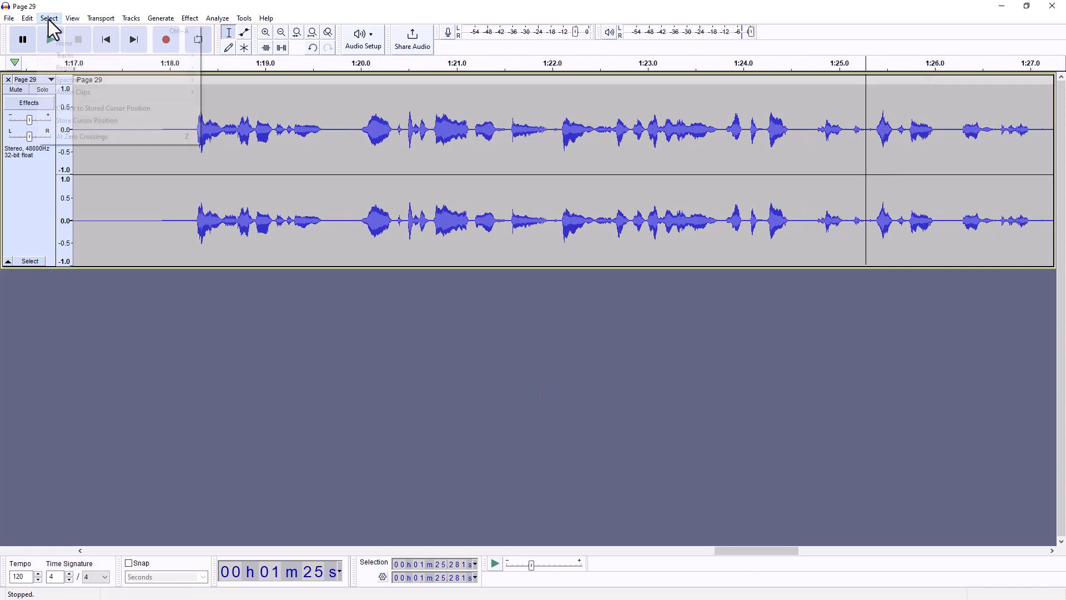
pyautogui.click(80, 108)
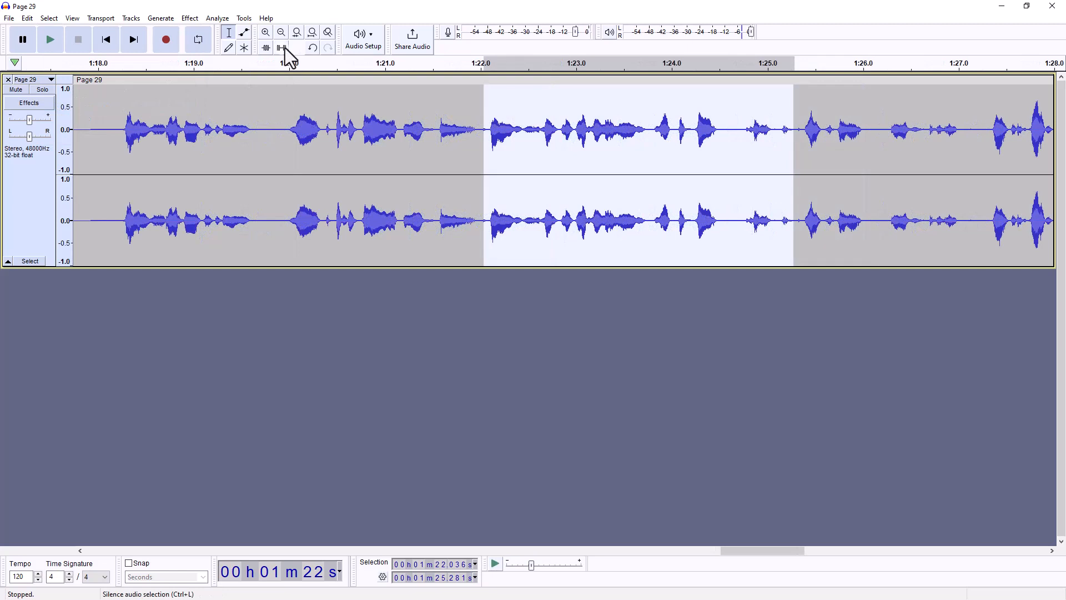
pyautogui.click(285, 47)
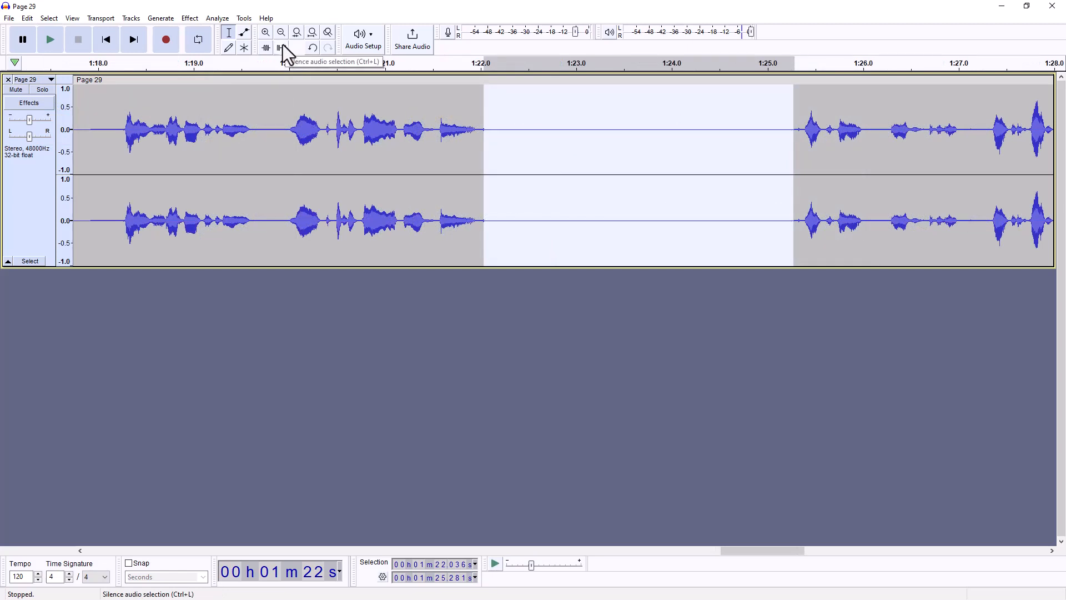
# Step: Play on from 1:25.264 to find the next short line, select from 1:26.181 to 1:27.226, and silence it
pyautogui.moveTo(787, 551); pyautogui.dragTo(827, 552)
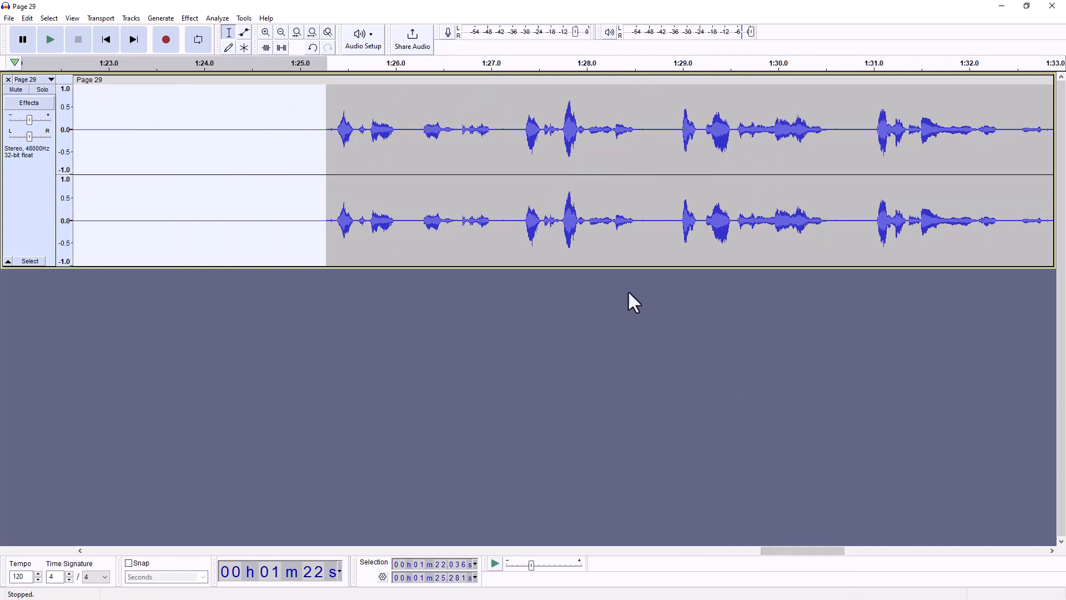
pyautogui.click(325, 107)
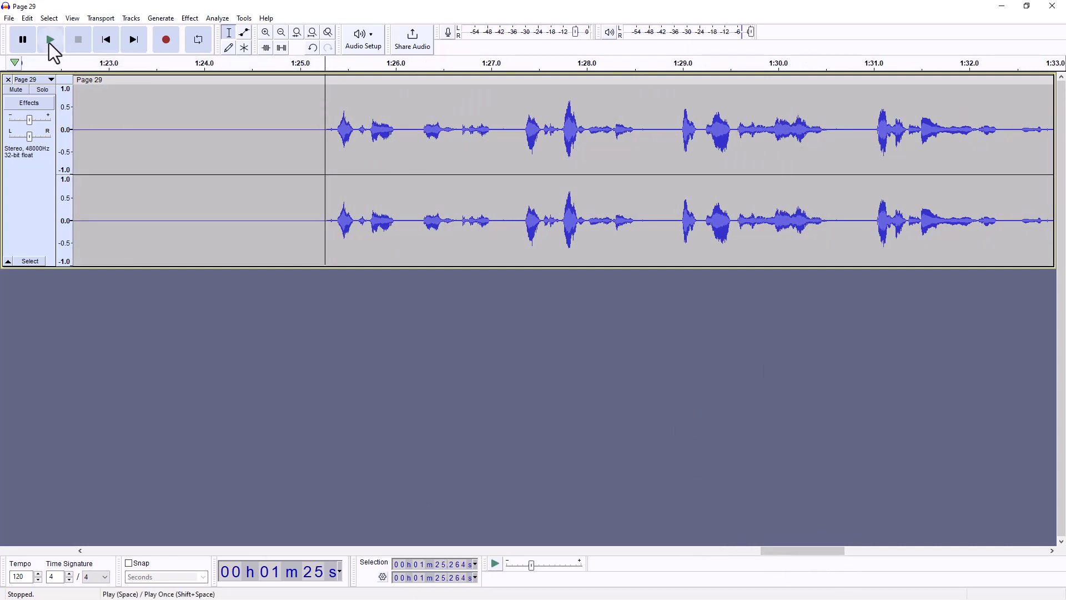
pyautogui.click(50, 39)
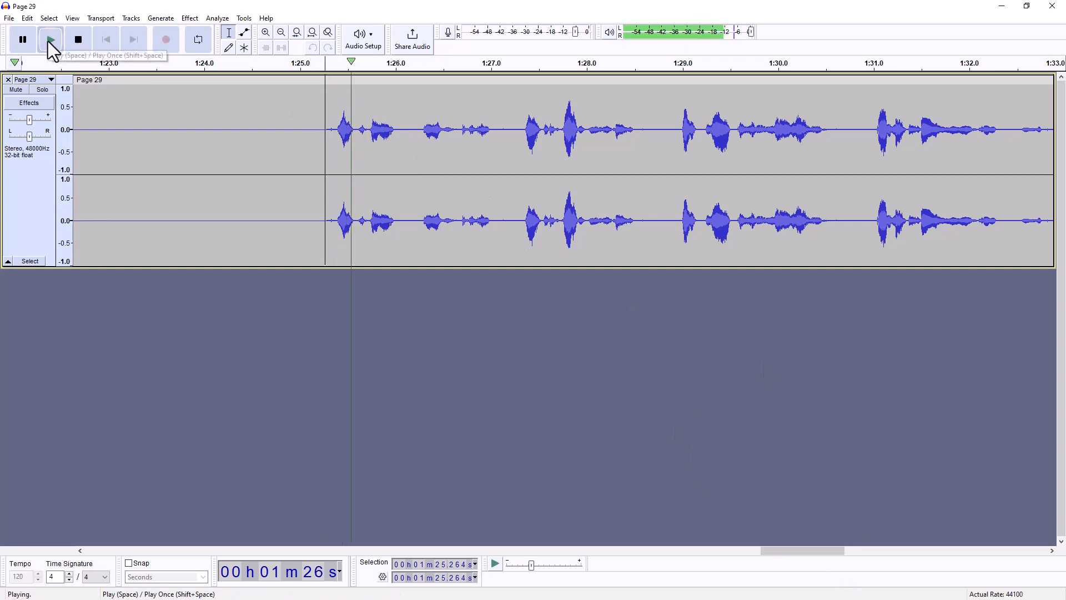
pyautogui.click(412, 140)
pyautogui.click(78, 40)
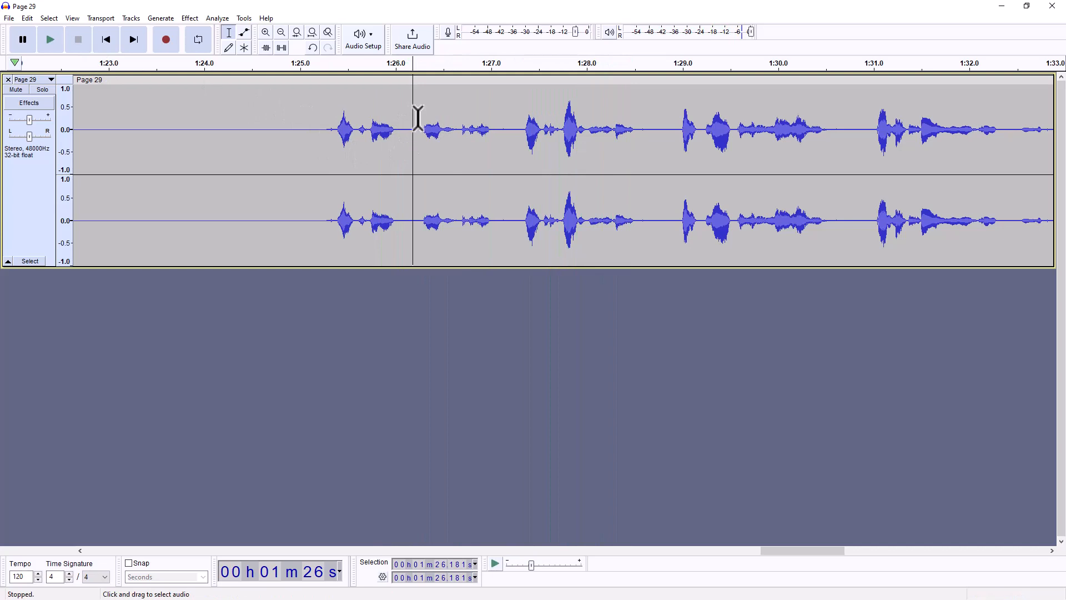
pyautogui.moveTo(414, 122); pyautogui.dragTo(511, 135)
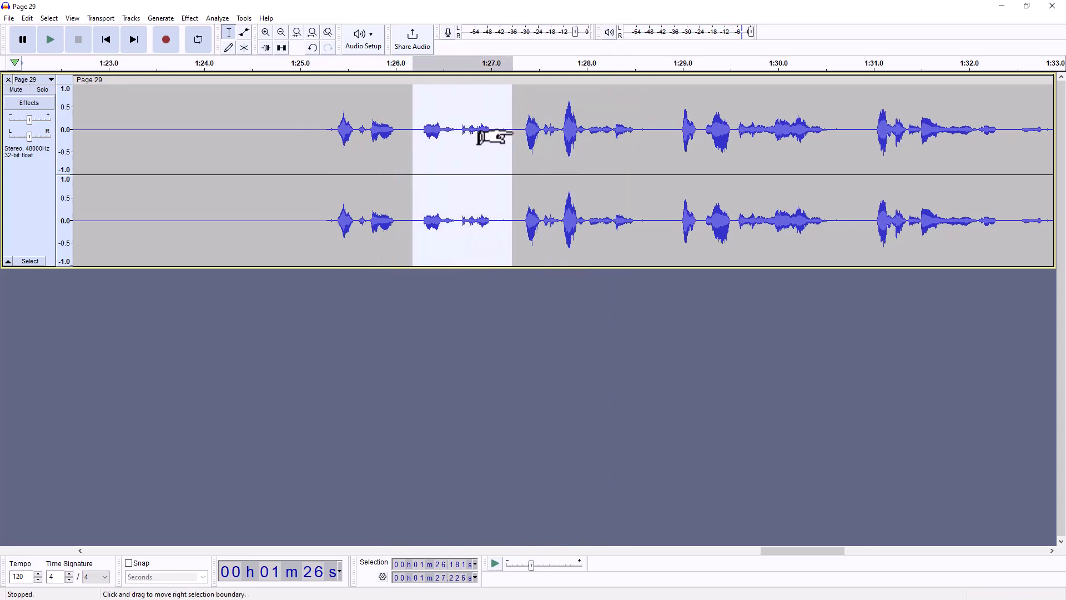
pyautogui.click(284, 51)
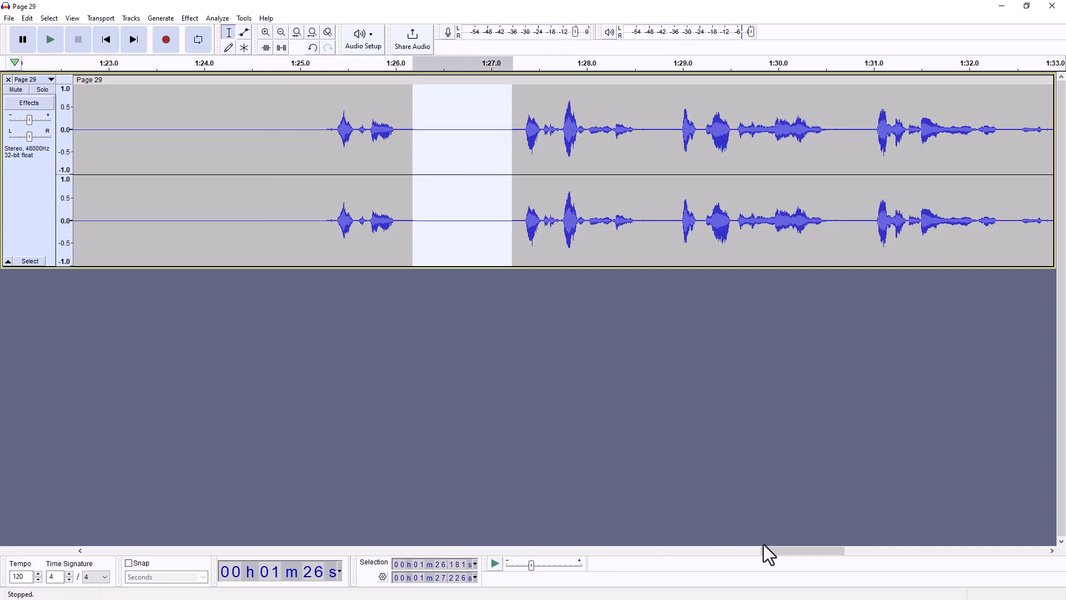
# Step: Place the cursor at 1:46.150, at the start of the final line to silence, and check the spot by playback
pyautogui.moveTo(772, 551); pyautogui.dragTo(789, 550)
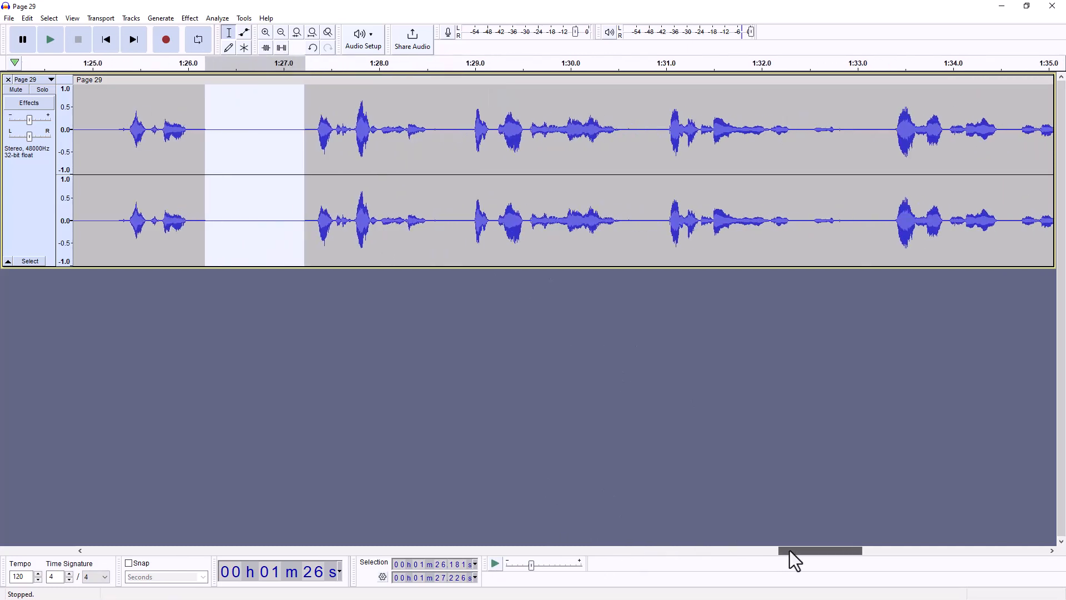
pyautogui.click(433, 169)
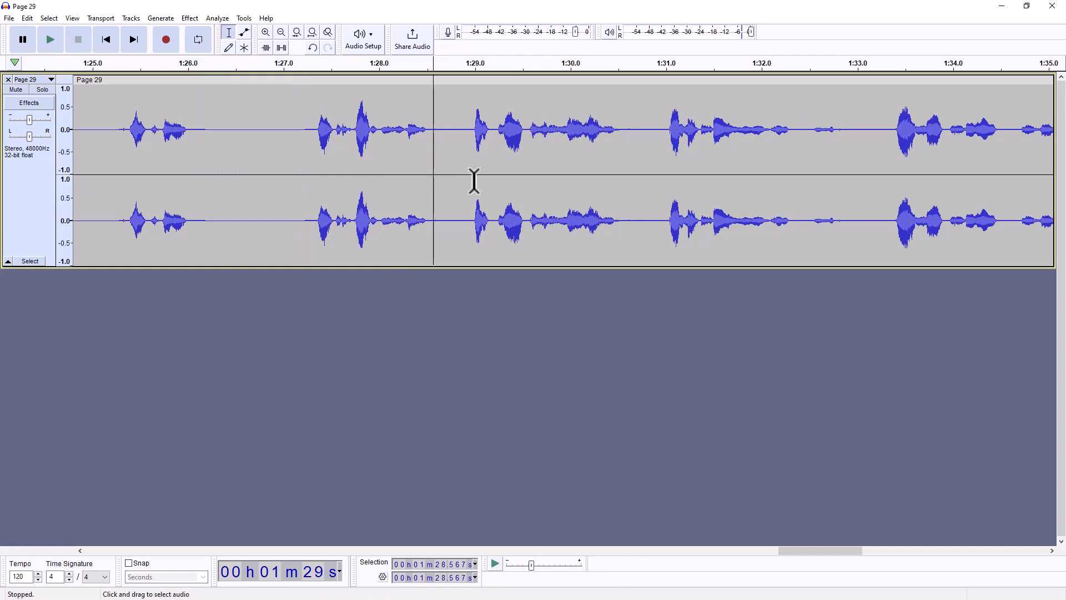
pyautogui.hscroll(6, 474, 180)
pyautogui.click(490, 155)
pyautogui.click(49, 45)
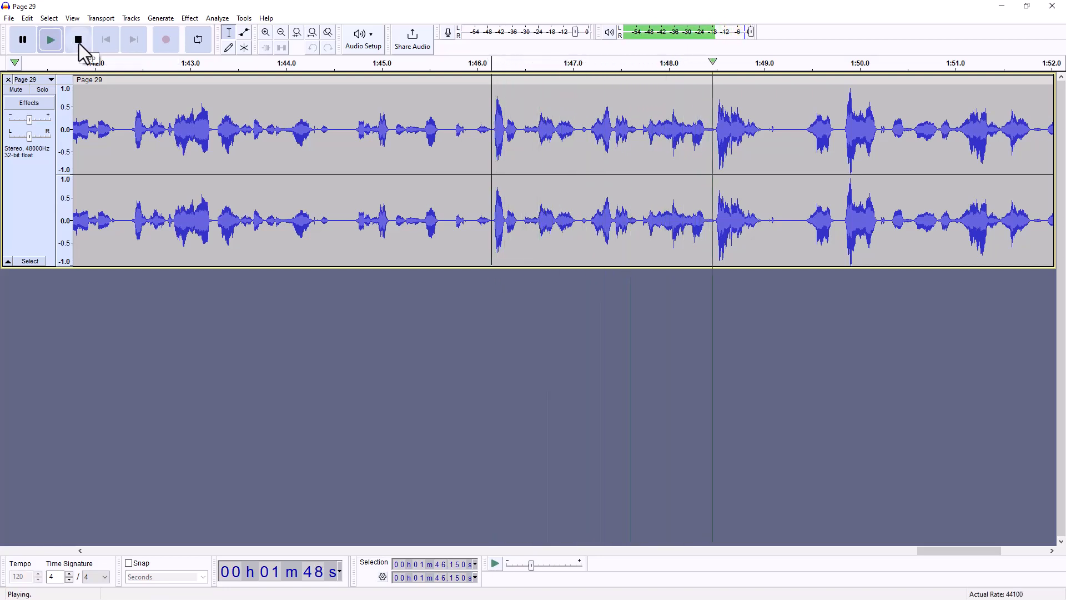
pyautogui.click(80, 47)
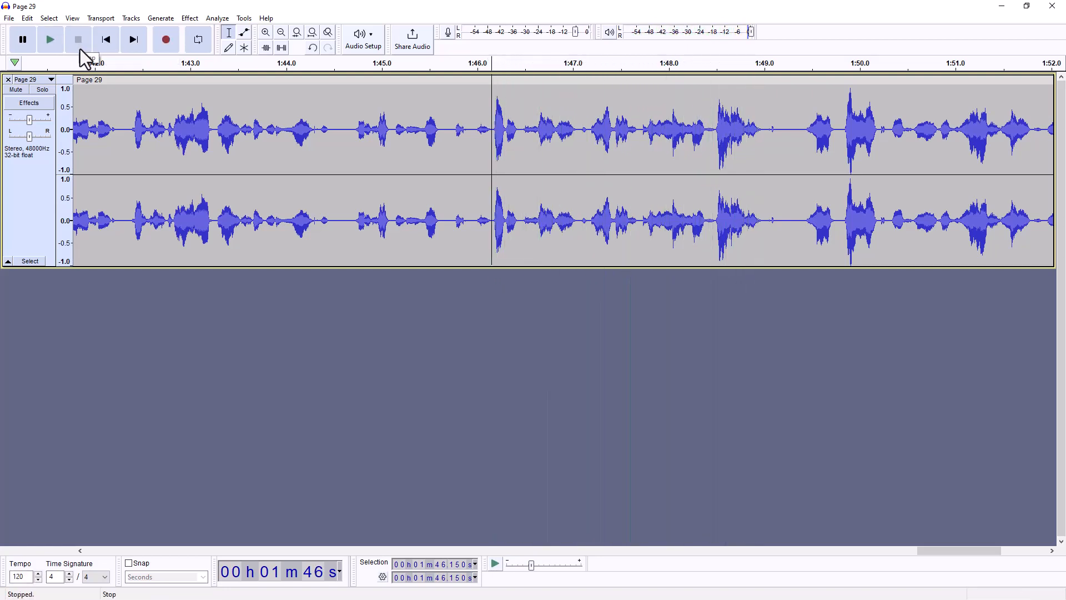
# Step: Select from the cursor at 1:46.150 to the end of the track and silence that audio
pyautogui.click(49, 18)
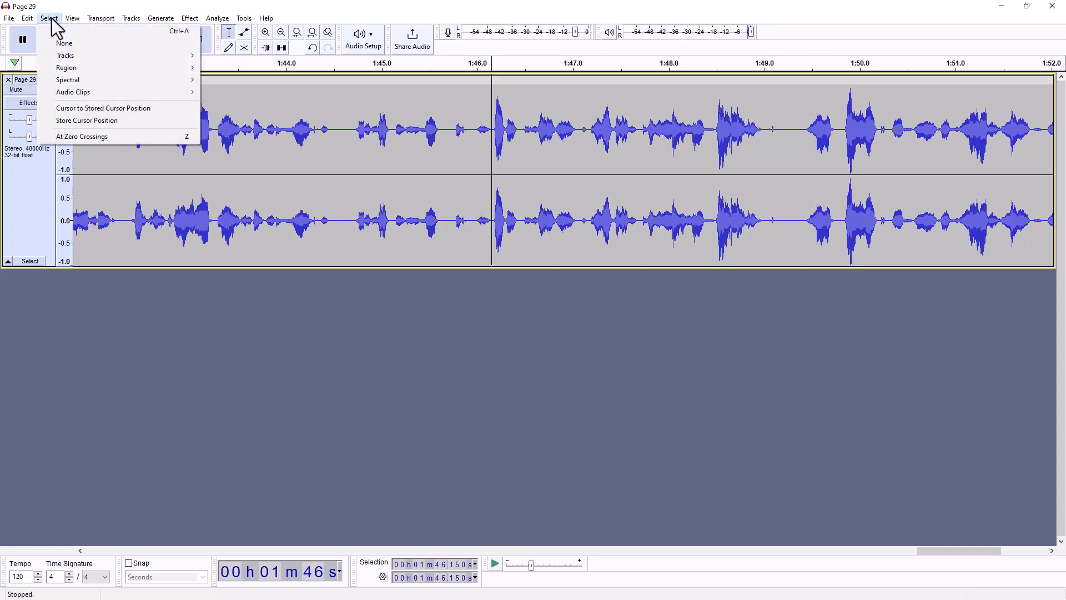
pyautogui.moveTo(65, 69)
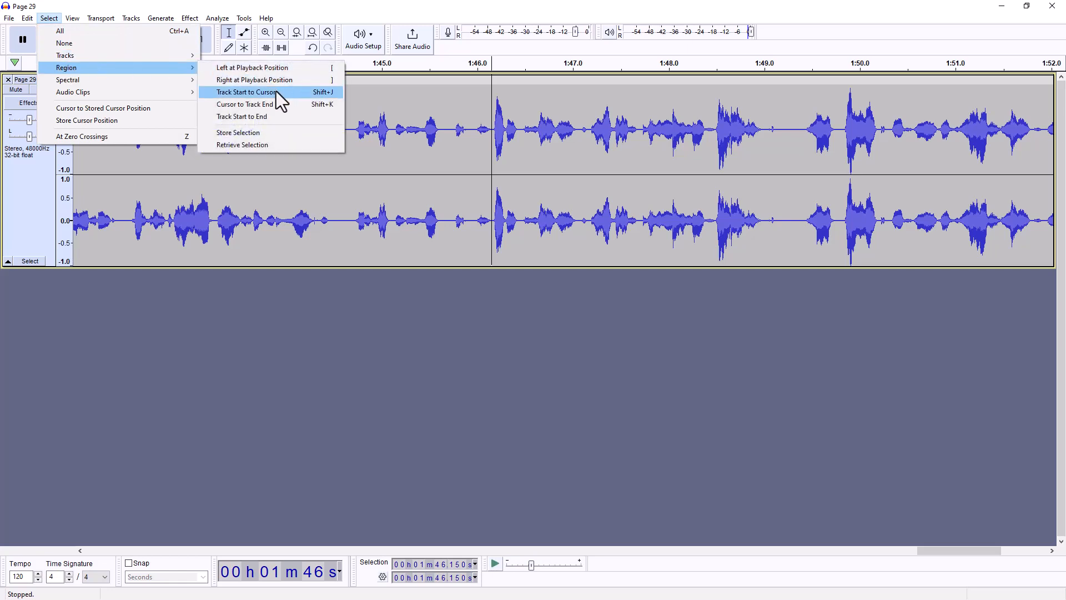
pyautogui.click(269, 116)
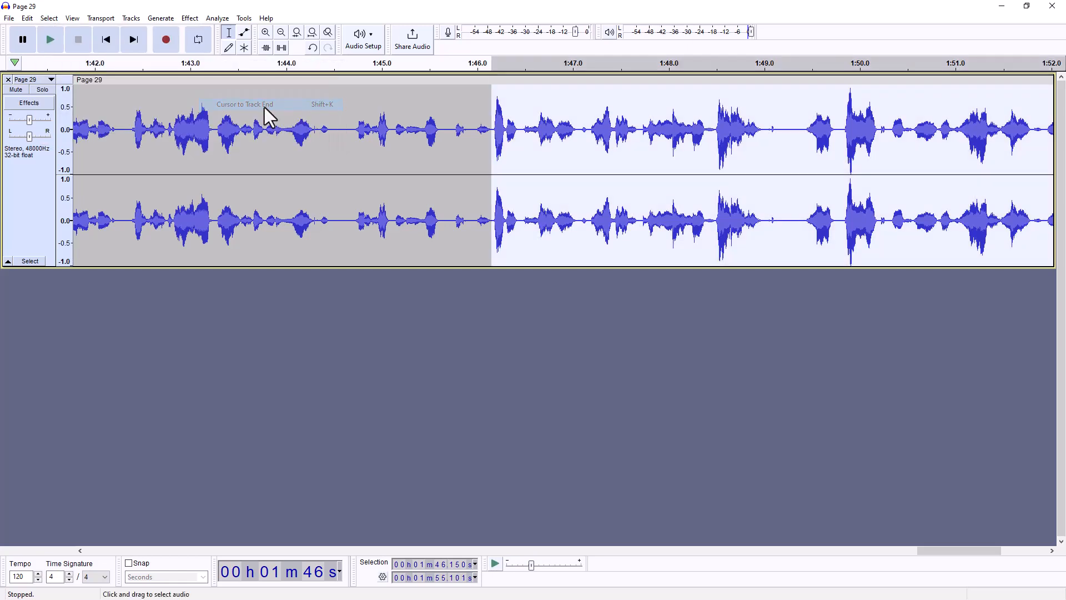
pyautogui.moveTo(984, 554)
pyautogui.mouseDown()
pyautogui.moveTo(1037, 556)
pyautogui.moveTo(975, 558)
pyautogui.mouseUp()
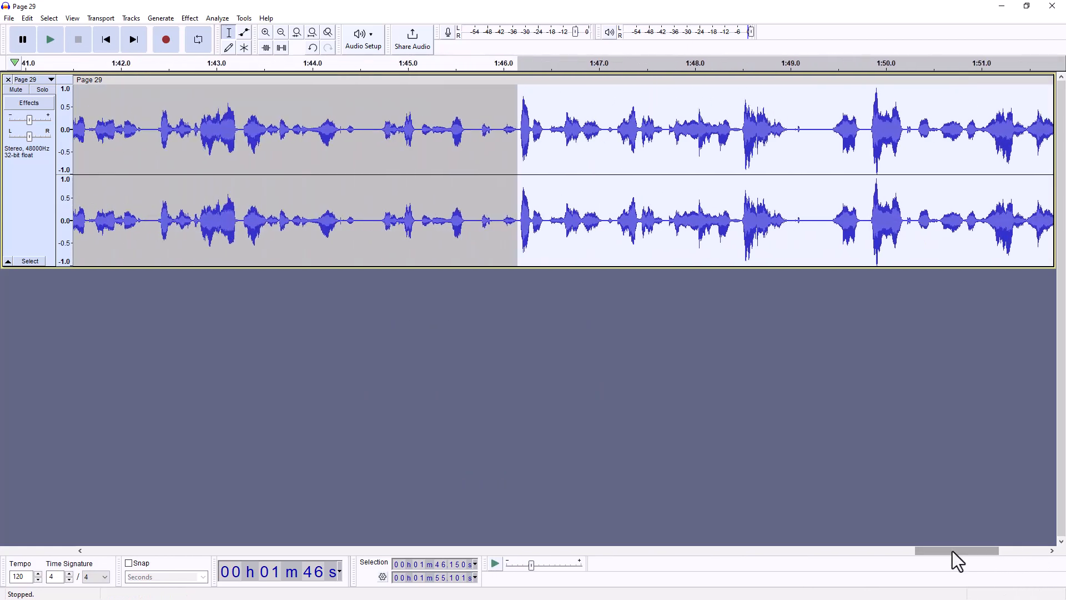
pyautogui.click(282, 47)
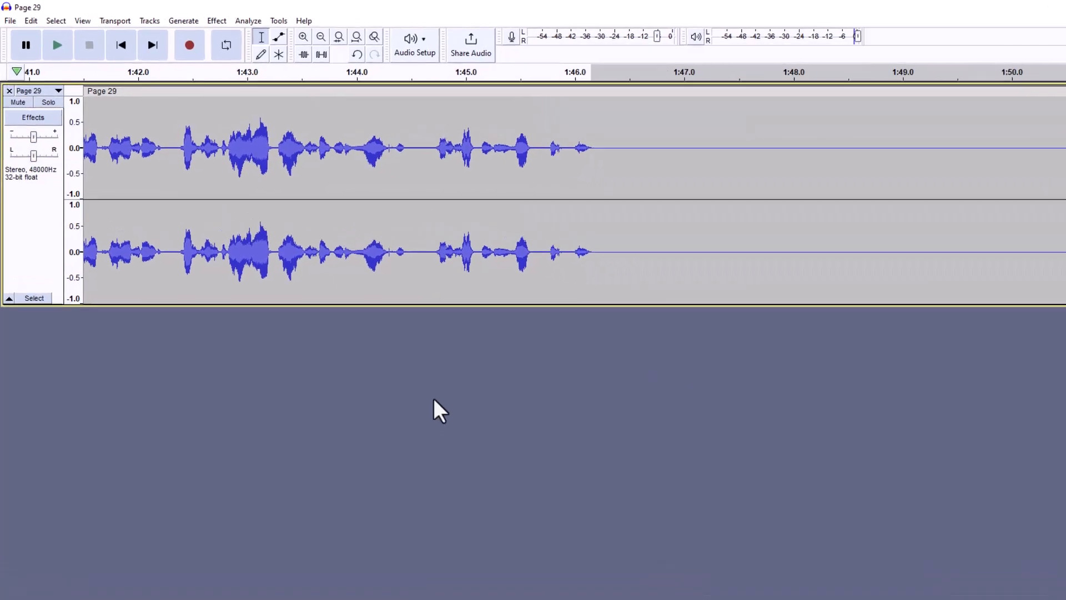
# Step: Start an audio export of the project and name the file Act 1 Sc 1 Page 29.mp3
pyautogui.click(10, 20)
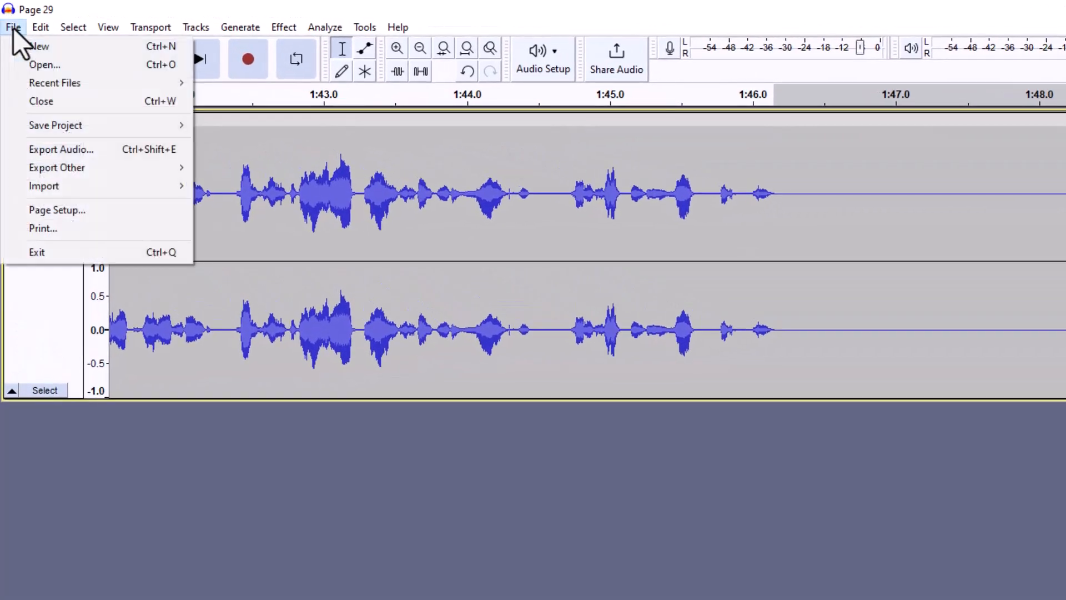
pyautogui.click(52, 148)
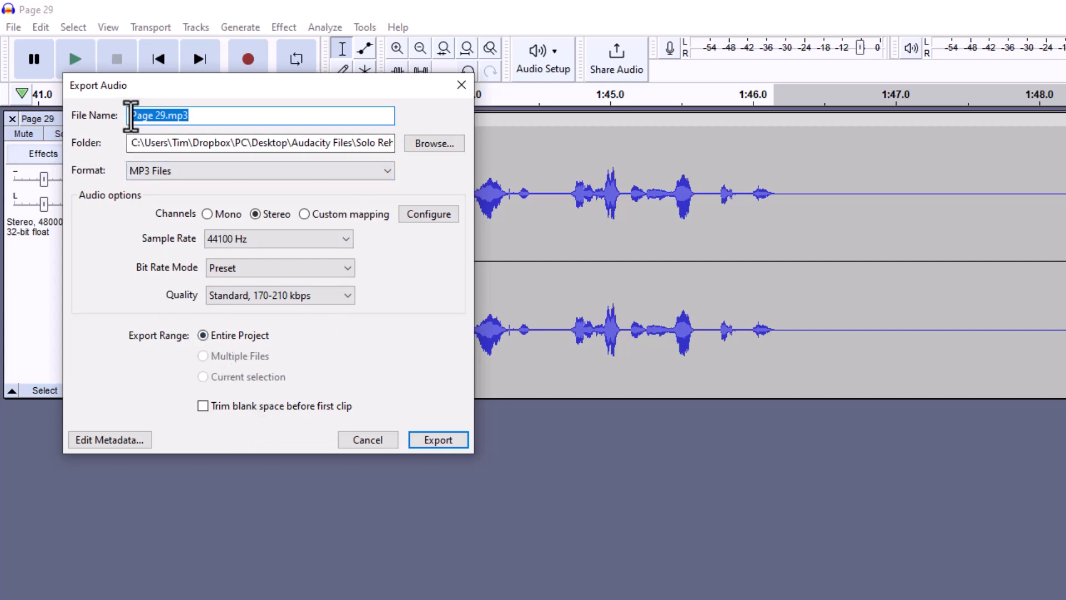
pyautogui.click(131, 115)
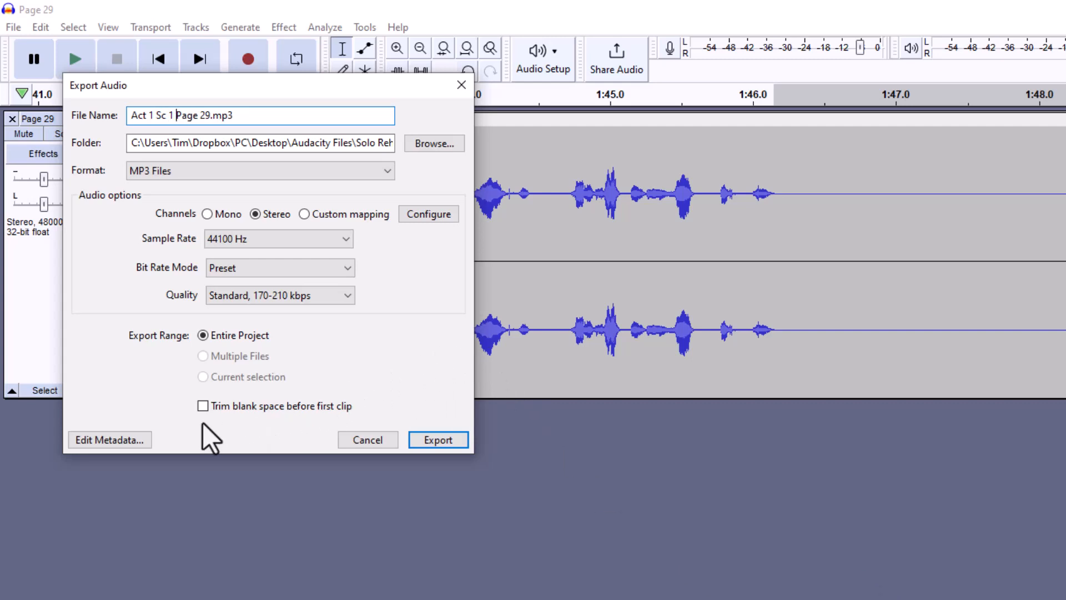
pyautogui.press('Right')
pyautogui.press('Right')
pyautogui.press('Right')
pyautogui.press('Right')
pyautogui.press('Right')
pyautogui.press('Right')
pyautogui.press('Right')
pyautogui.press('Right')
pyautogui.press('Right')
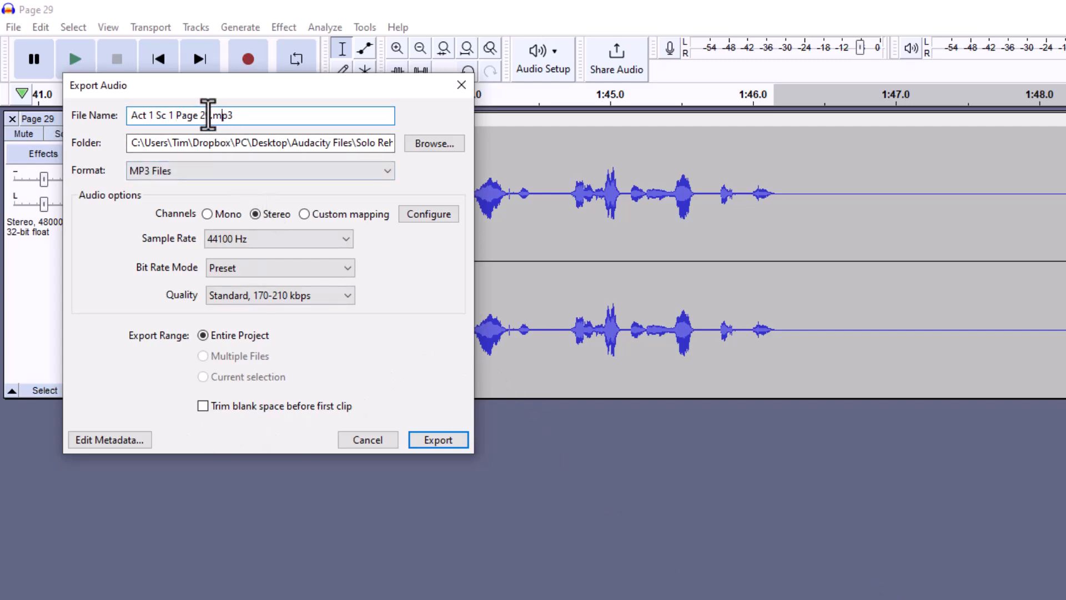
# Step: Copy the export file name without its extension and use Act 1 Sc 1 Page 29 as the Track Title in the metadata
pyautogui.moveTo(209, 115); pyautogui.dragTo(128, 115)
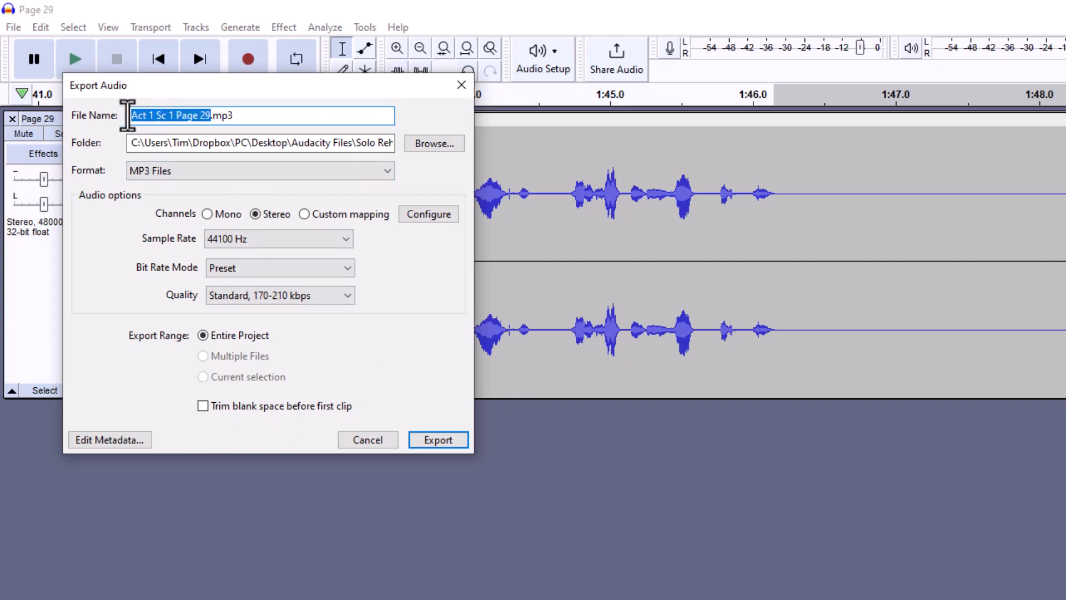
pyautogui.rightClick(143, 117)
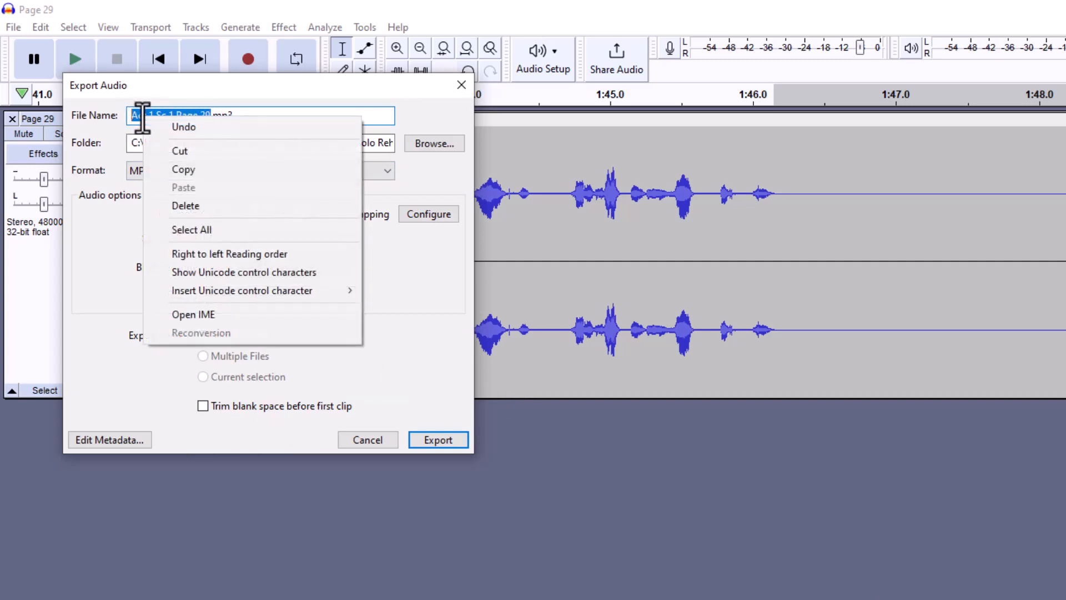
pyautogui.click(208, 169)
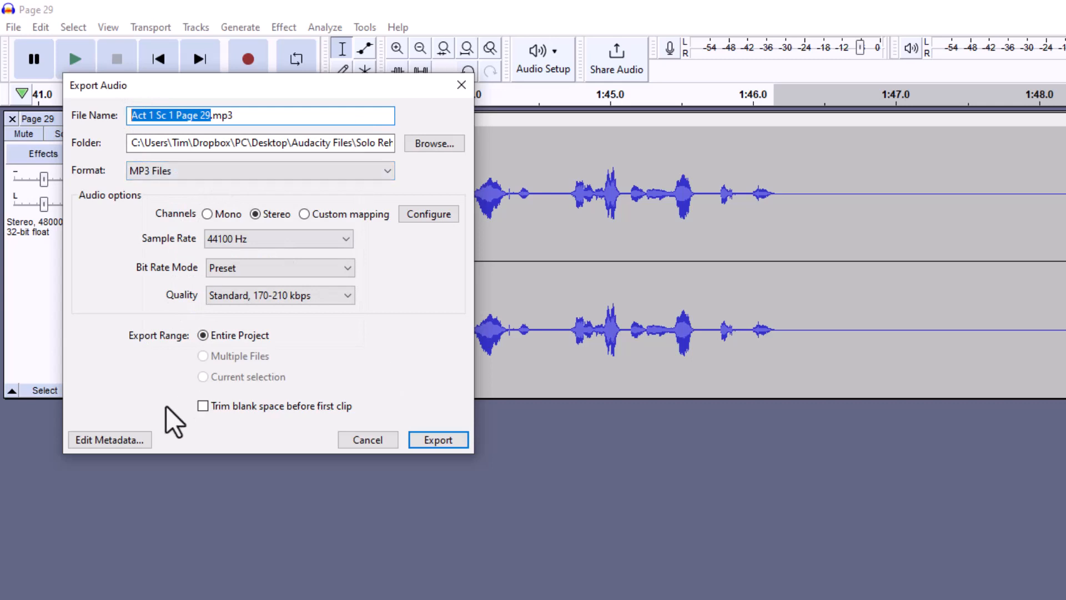
pyautogui.click(122, 440)
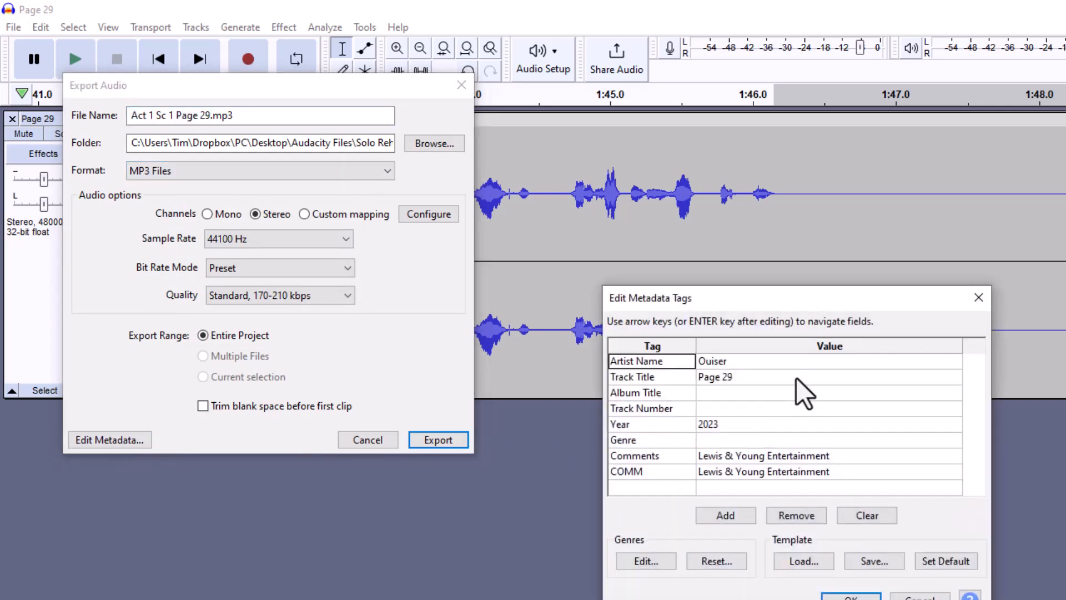
pyautogui.click(744, 379)
pyautogui.click(742, 382)
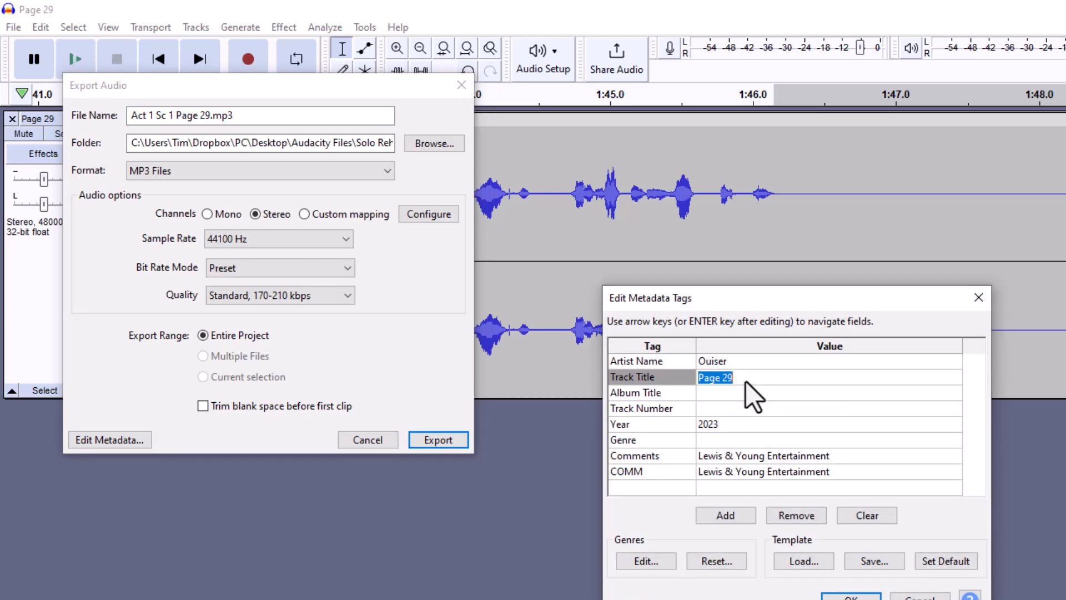
pyautogui.hotkey('ctrl', 'v')
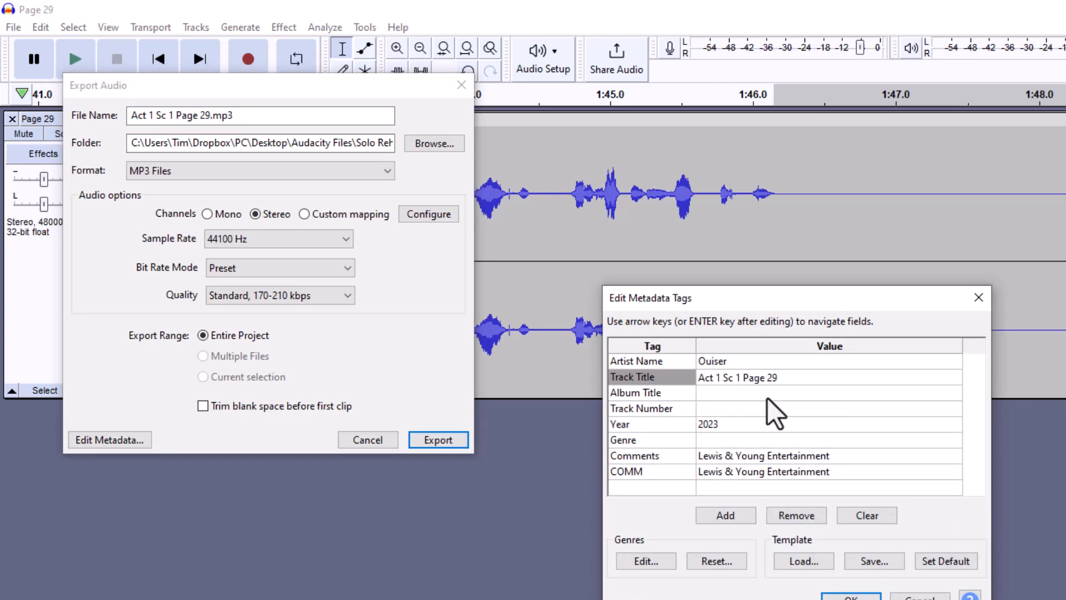
# Step: Remove the duplicate COMM tag from the metadata and accept the metadata edits
pyautogui.click(731, 476)
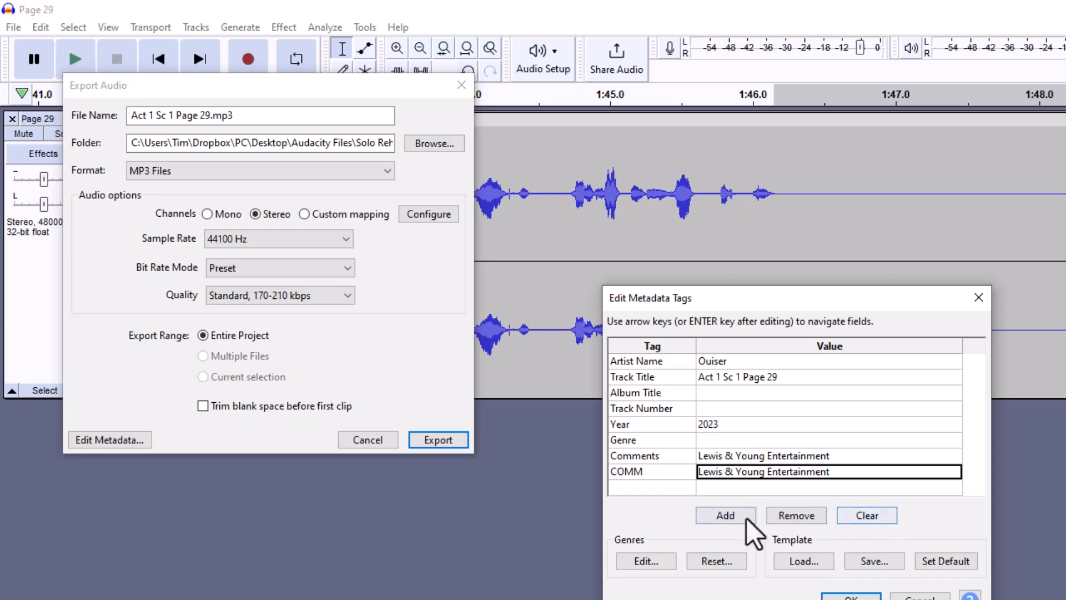
pyautogui.click(782, 512)
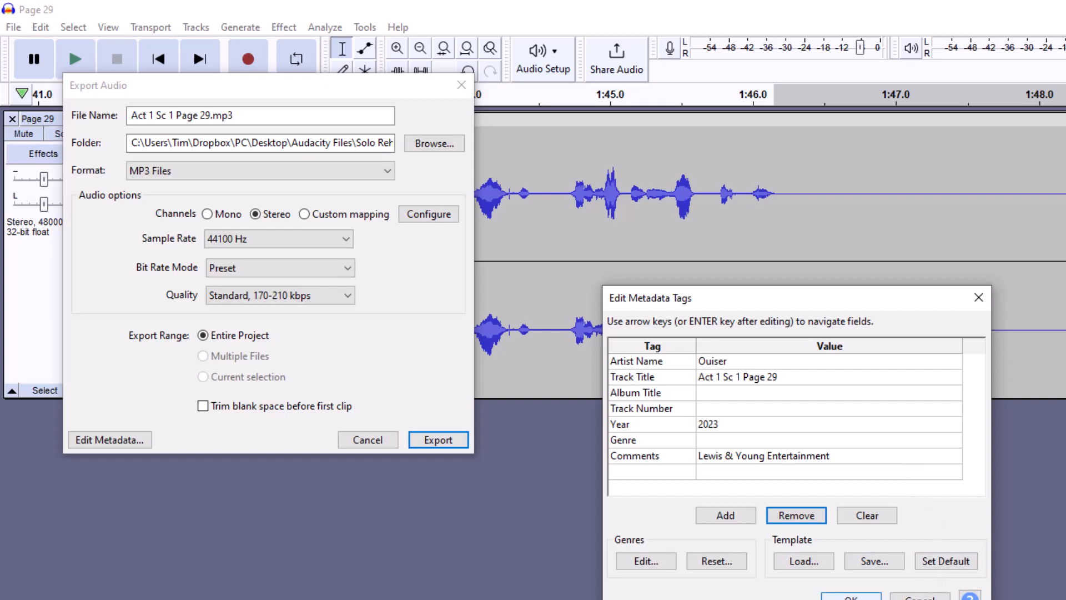
pyautogui.click(827, 594)
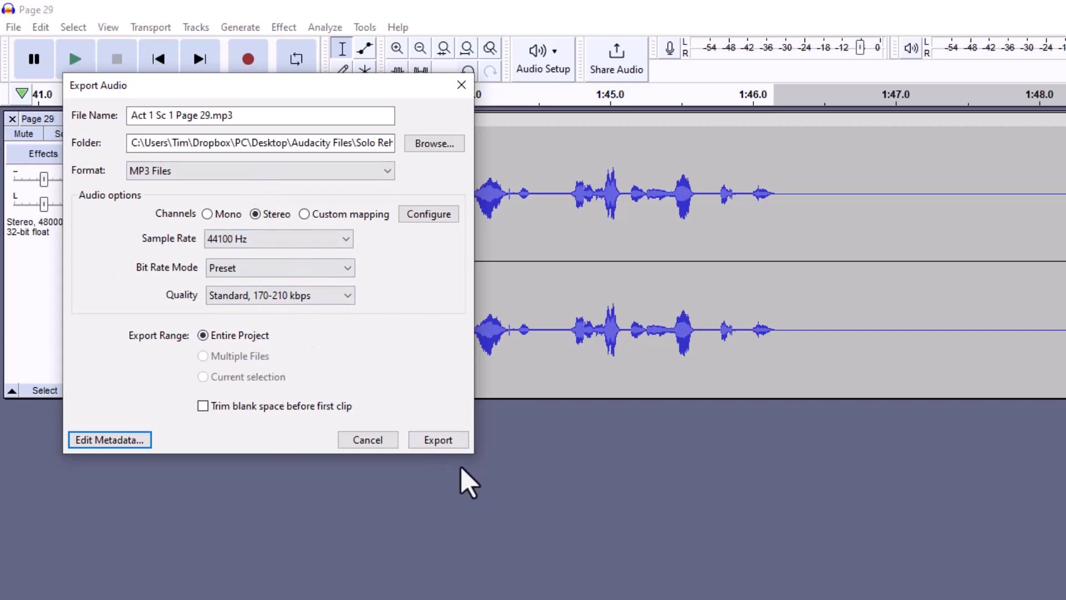
# Step: Export the Page 29 audio as MP3 and remove the Page 29 track from the project
pyautogui.click(446, 441)
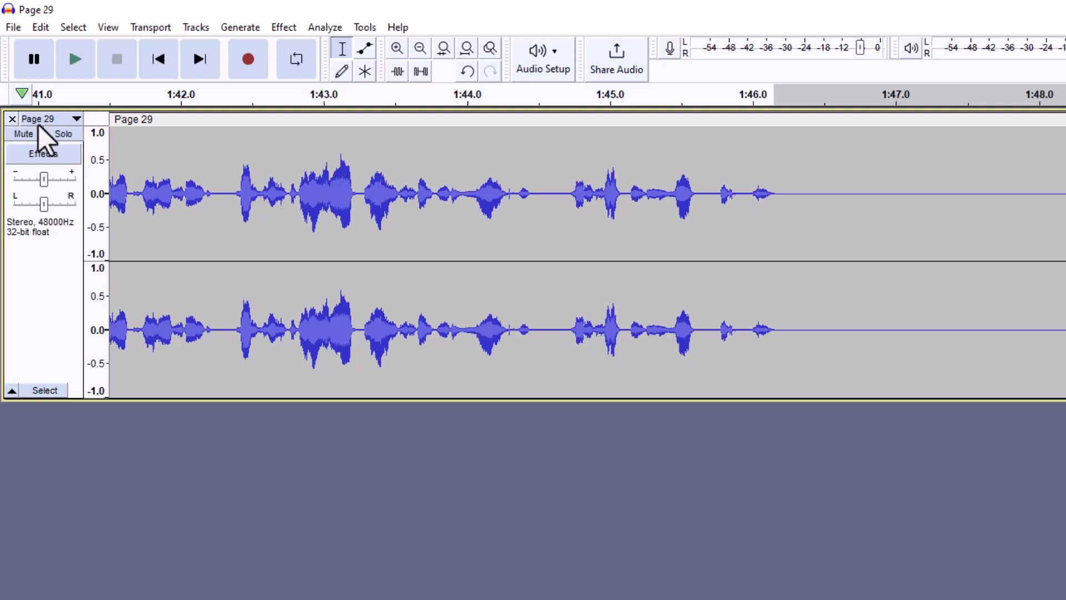
pyautogui.click(12, 118)
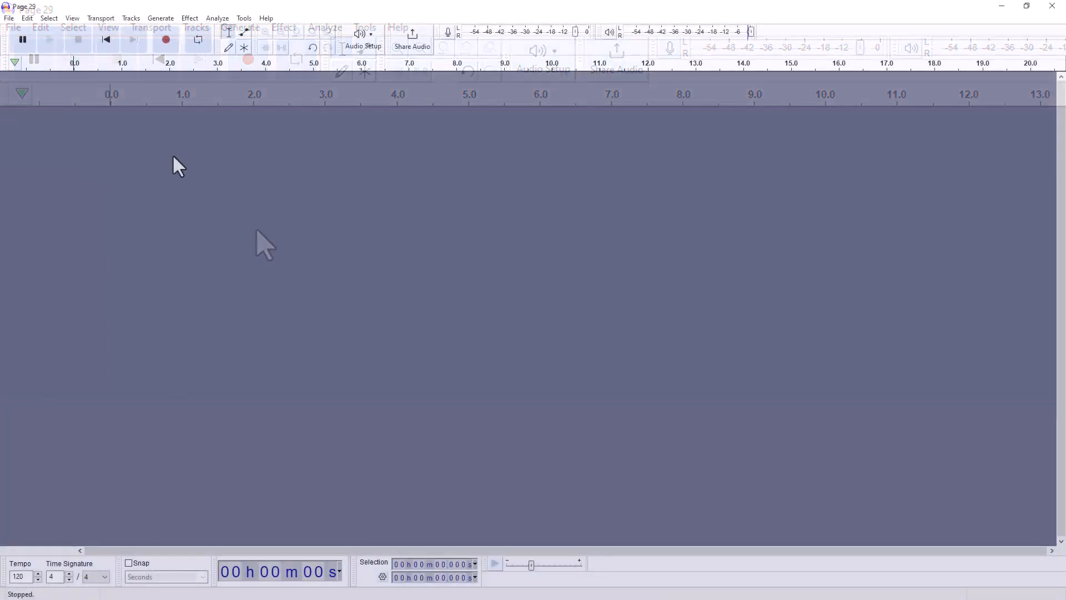